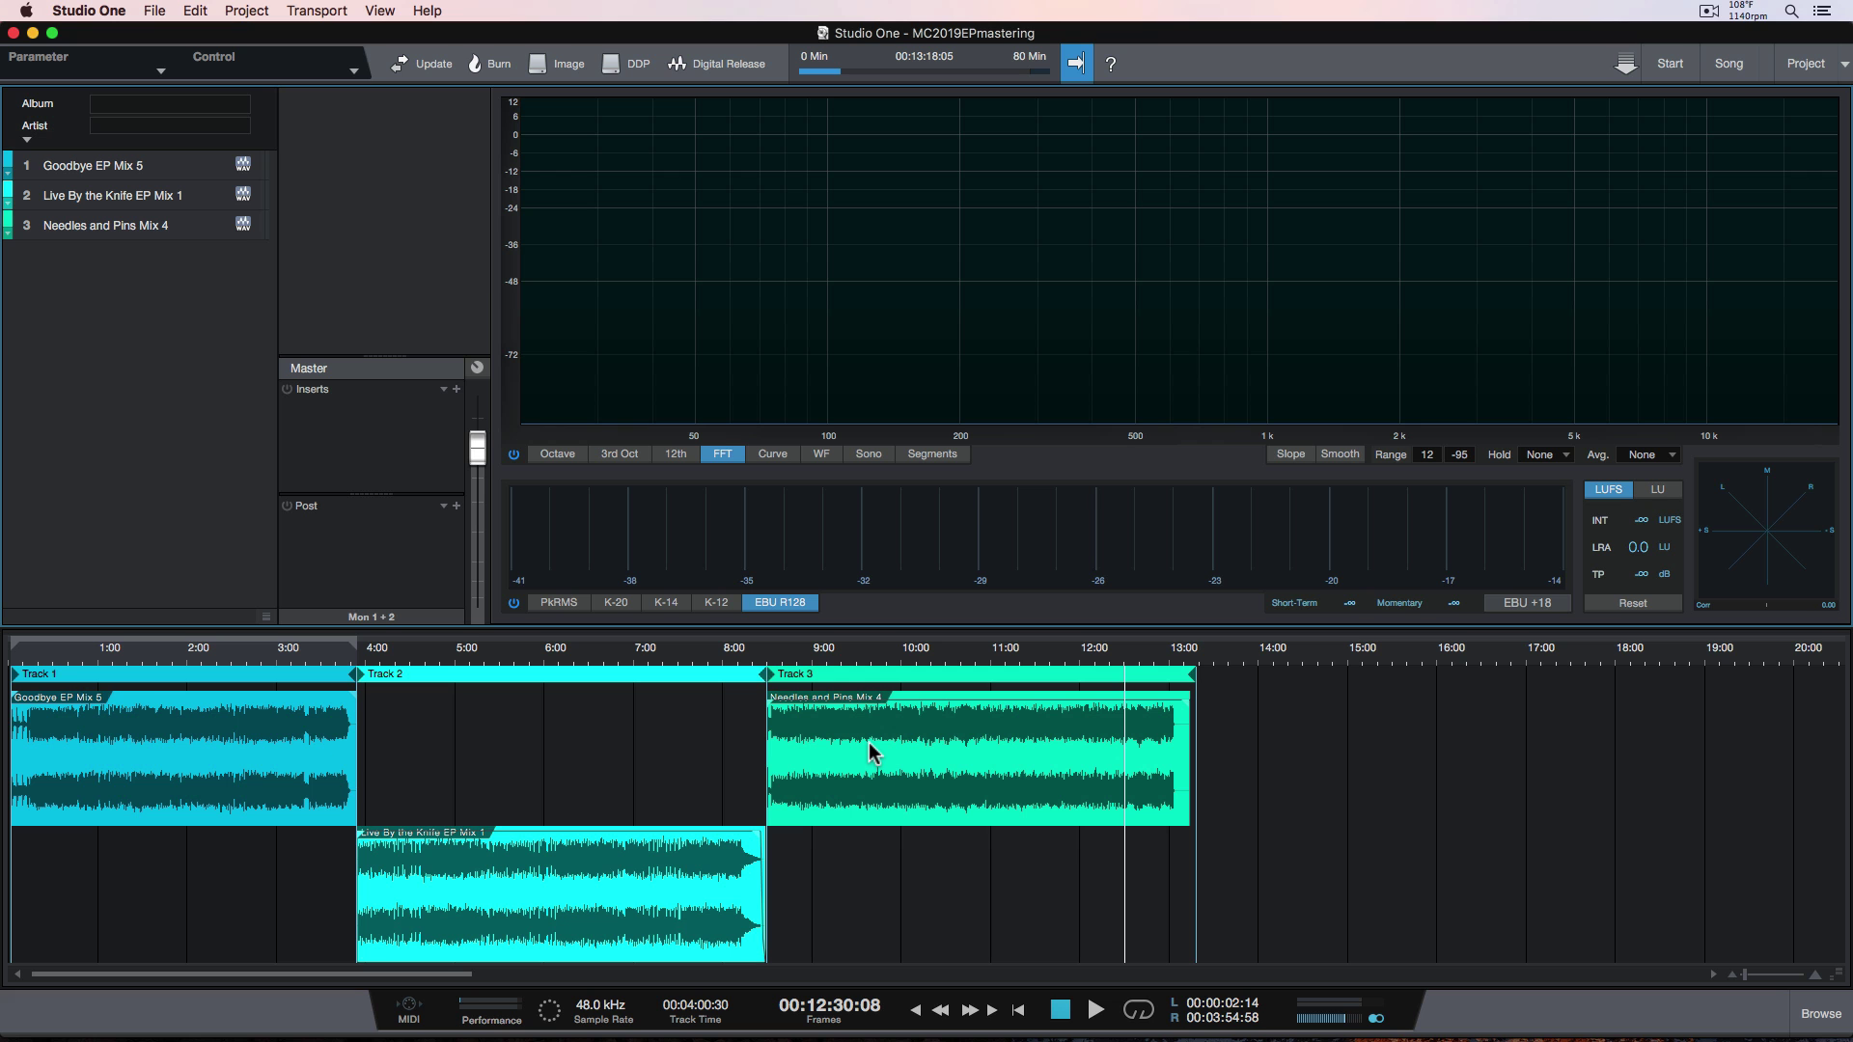
- Trim the end of Live By the Knife EP Mix 1 to about 8:29 and reshape its fade-out to start at about 8:25
left_click(768, 673)
key("e")
key("e")
key("e")
key("e")
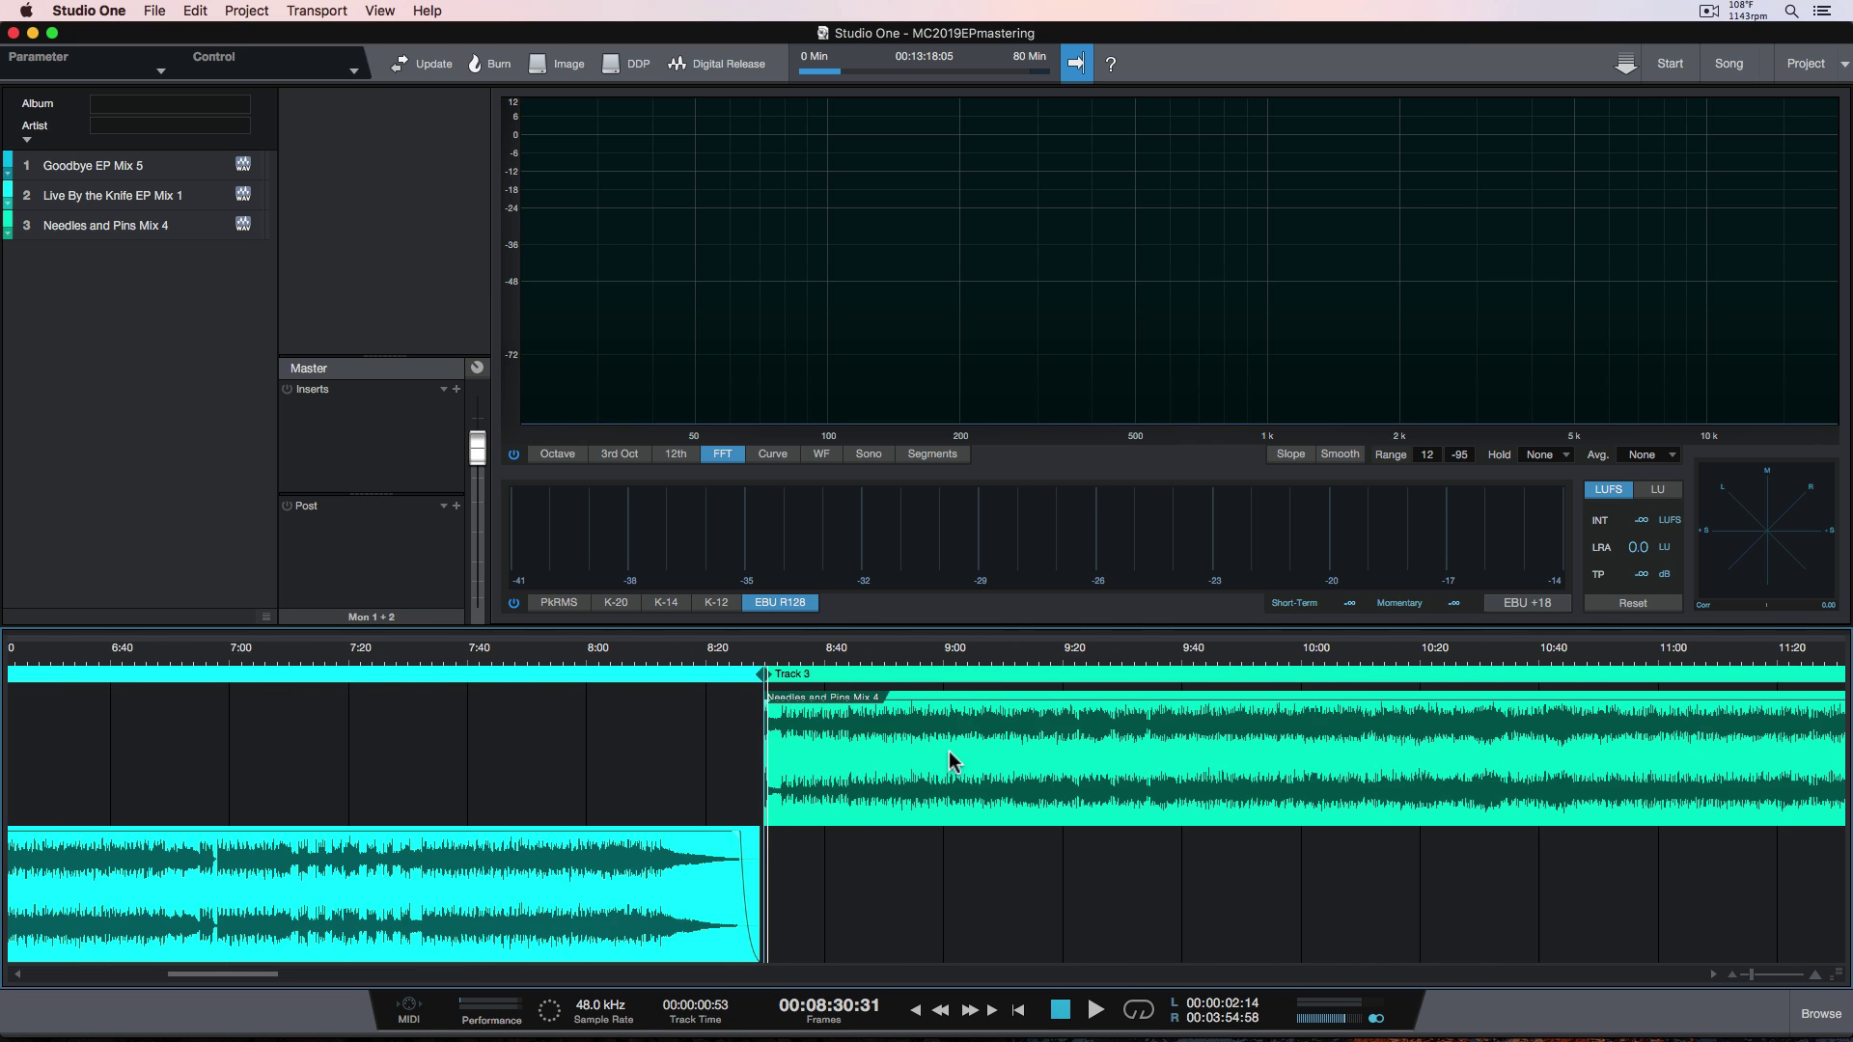
key("e")
key("e")
key("e")
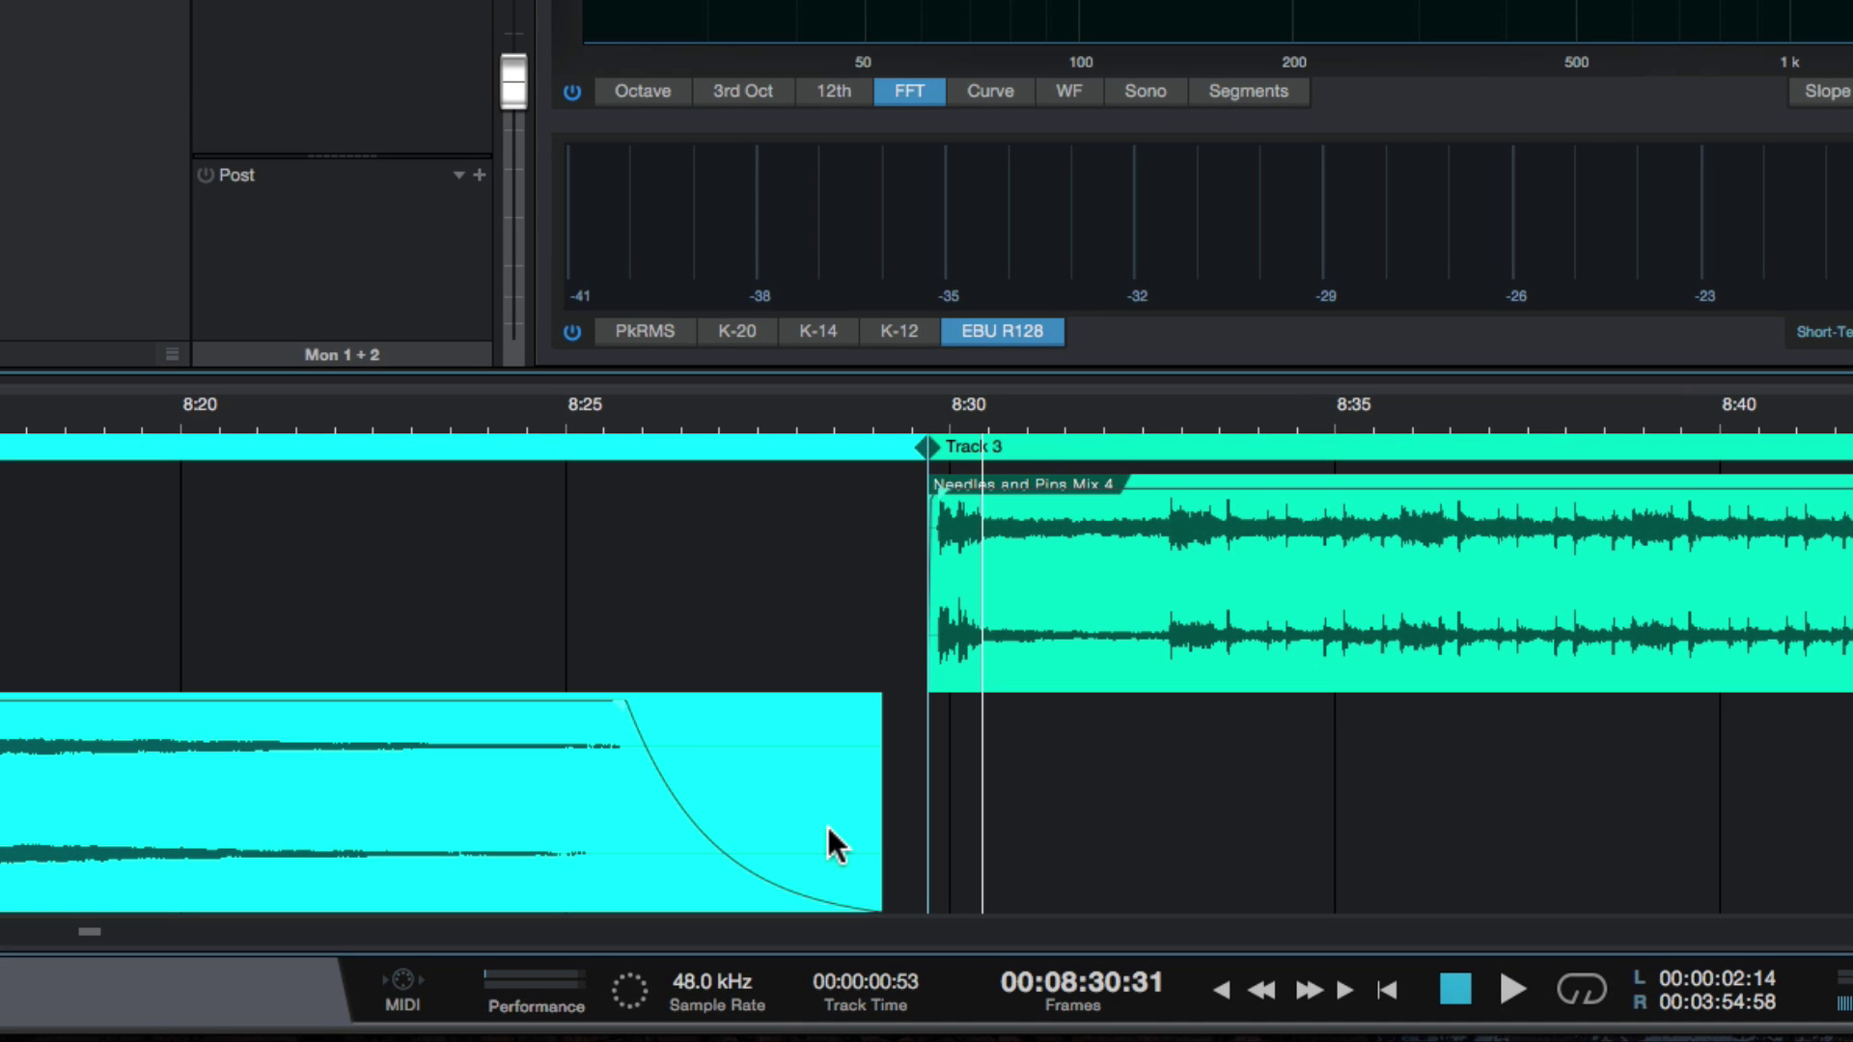
mouse_move(882, 855)
left_mouse_down()
mouse_move(608, 869)
mouse_move(874, 869)
left_mouse_up()
left_click_drag(612, 714, 579, 738)
mouse_move(716, 834)
left_mouse_down()
mouse_move(720, 856)
mouse_move(830, 703)
mouse_move(711, 859)
mouse_move(737, 798)
mouse_move(716, 825)
left_mouse_up()
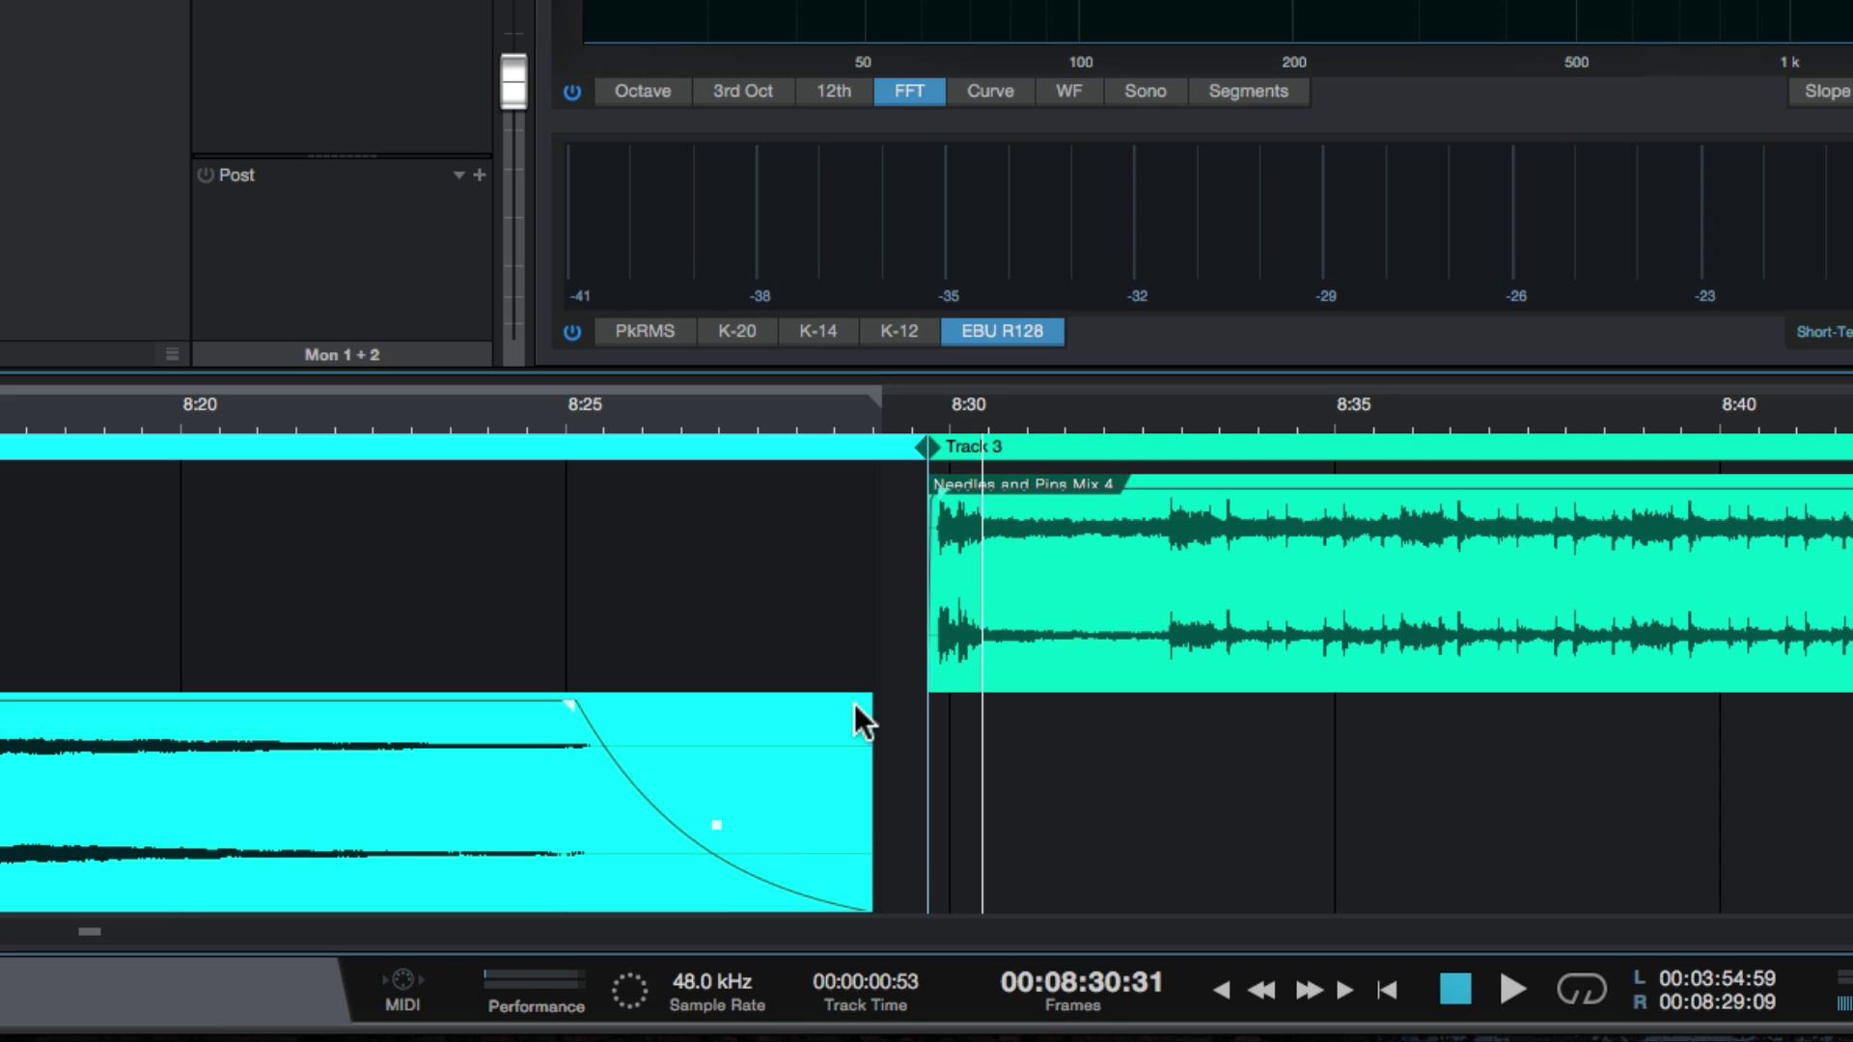
- Move Needles and Pins Mix 4 to start at about 8:30 and join the Track 2 and Track 3 markers just before it
mouse_move(963, 526)
left_mouse_down()
mouse_move(1241, 560)
mouse_move(971, 559)
left_mouse_up()
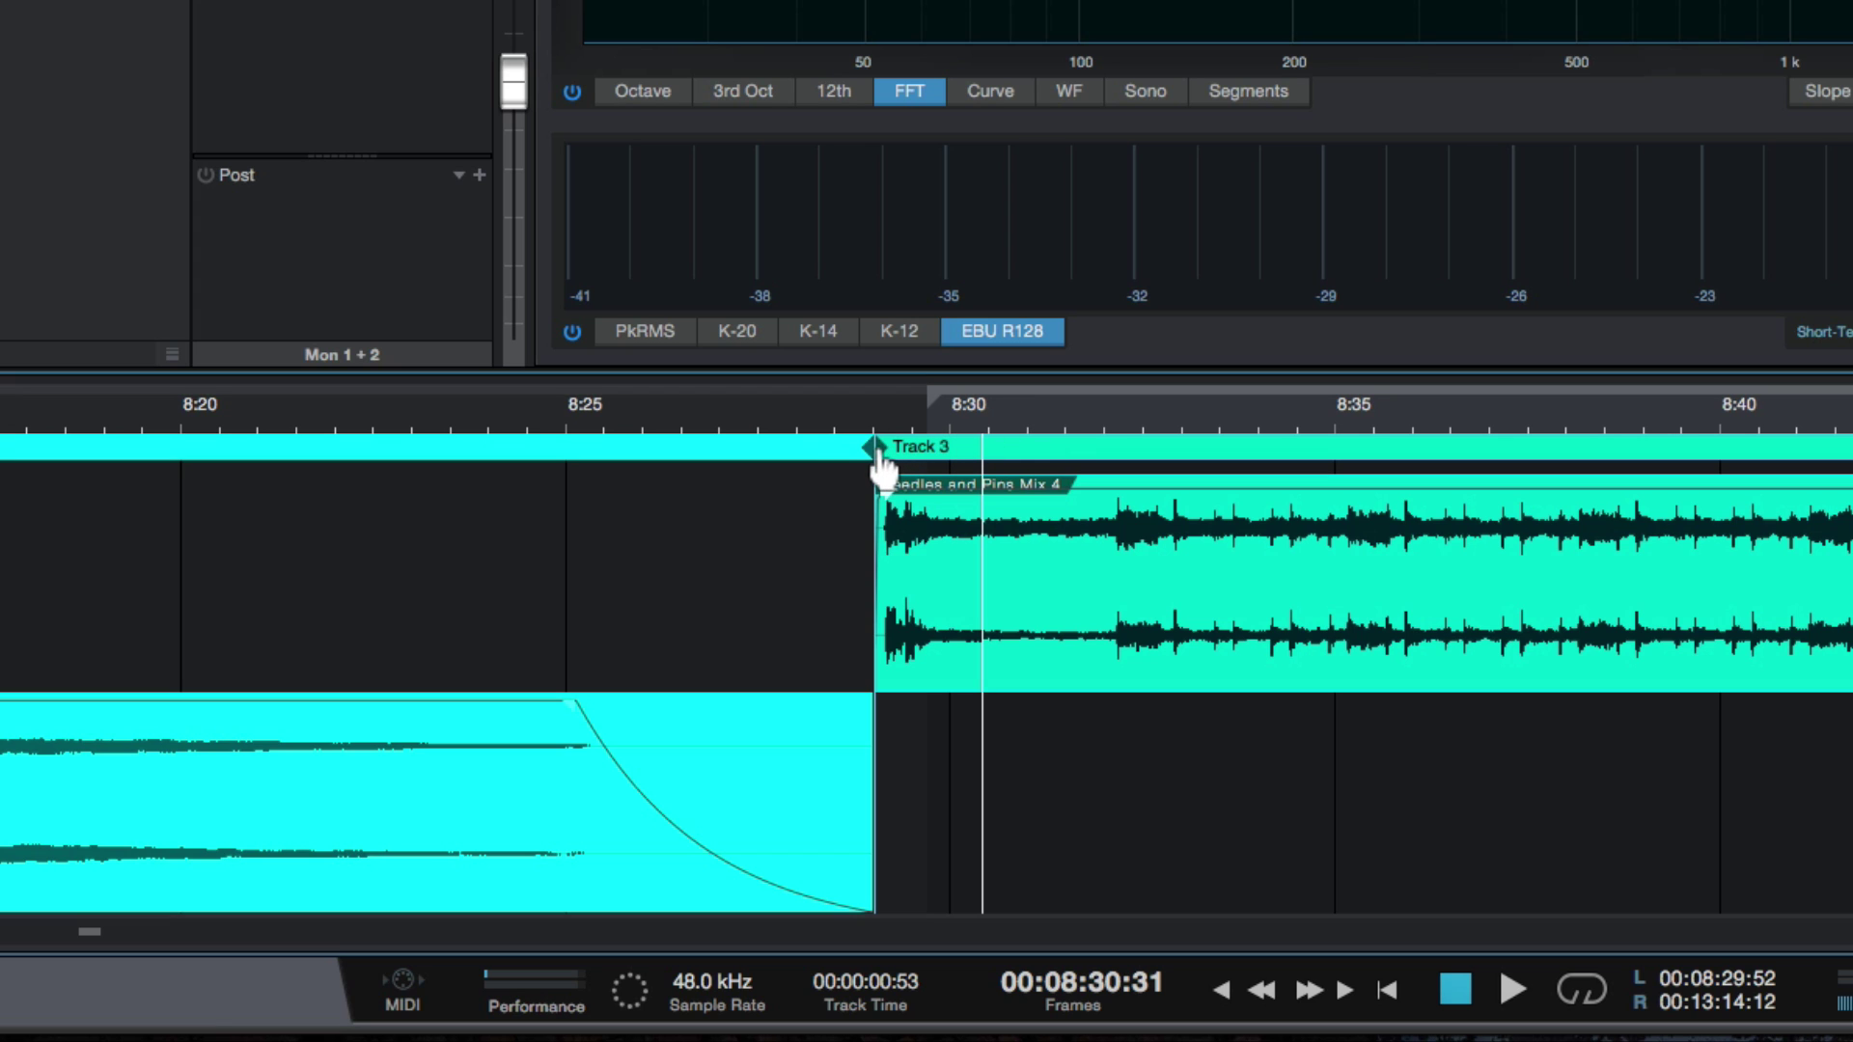
mouse_move(876, 452)
left_mouse_down()
mouse_move(715, 474)
mouse_move(1104, 464)
mouse_move(848, 496)
mouse_move(879, 521)
mouse_move(871, 496)
left_mouse_up()
left_click_drag(979, 635, 1017, 633)
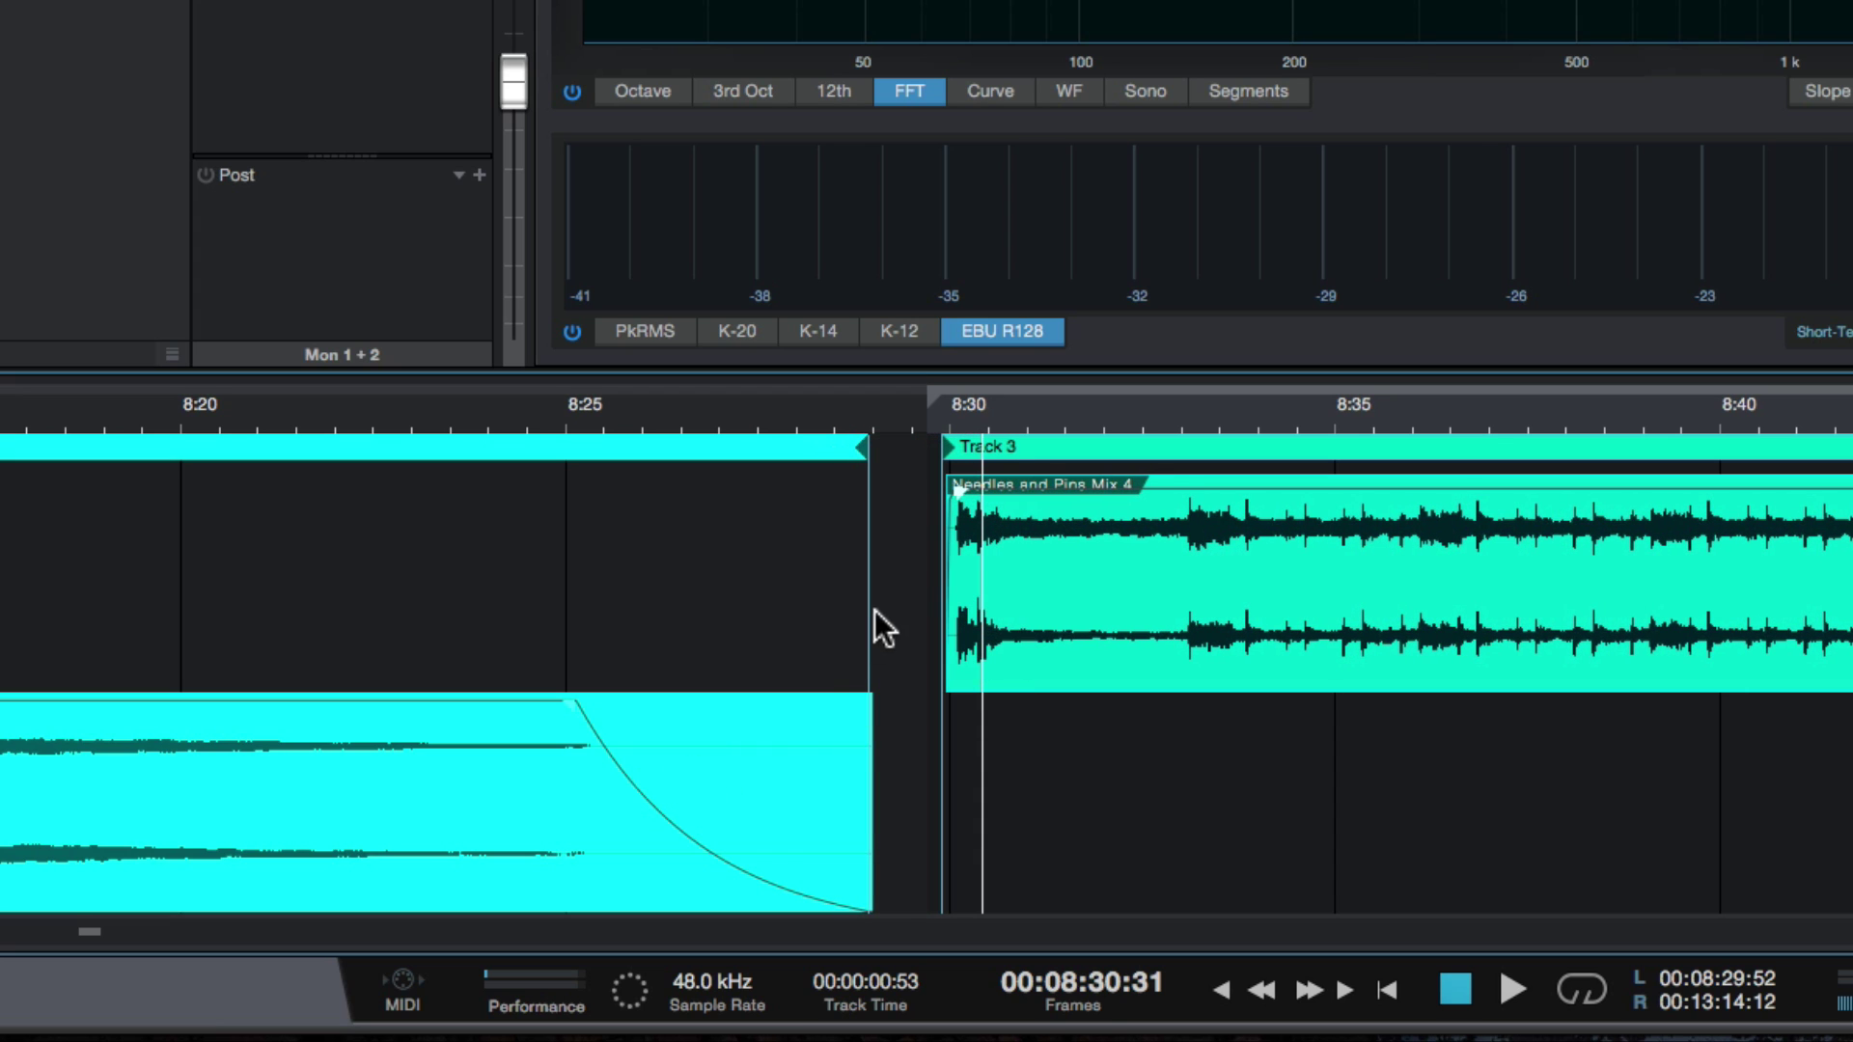
mouse_move(955, 473)
left_mouse_down()
mouse_move(814, 484)
mouse_move(965, 492)
mouse_move(856, 496)
mouse_move(941, 487)
left_mouse_up()
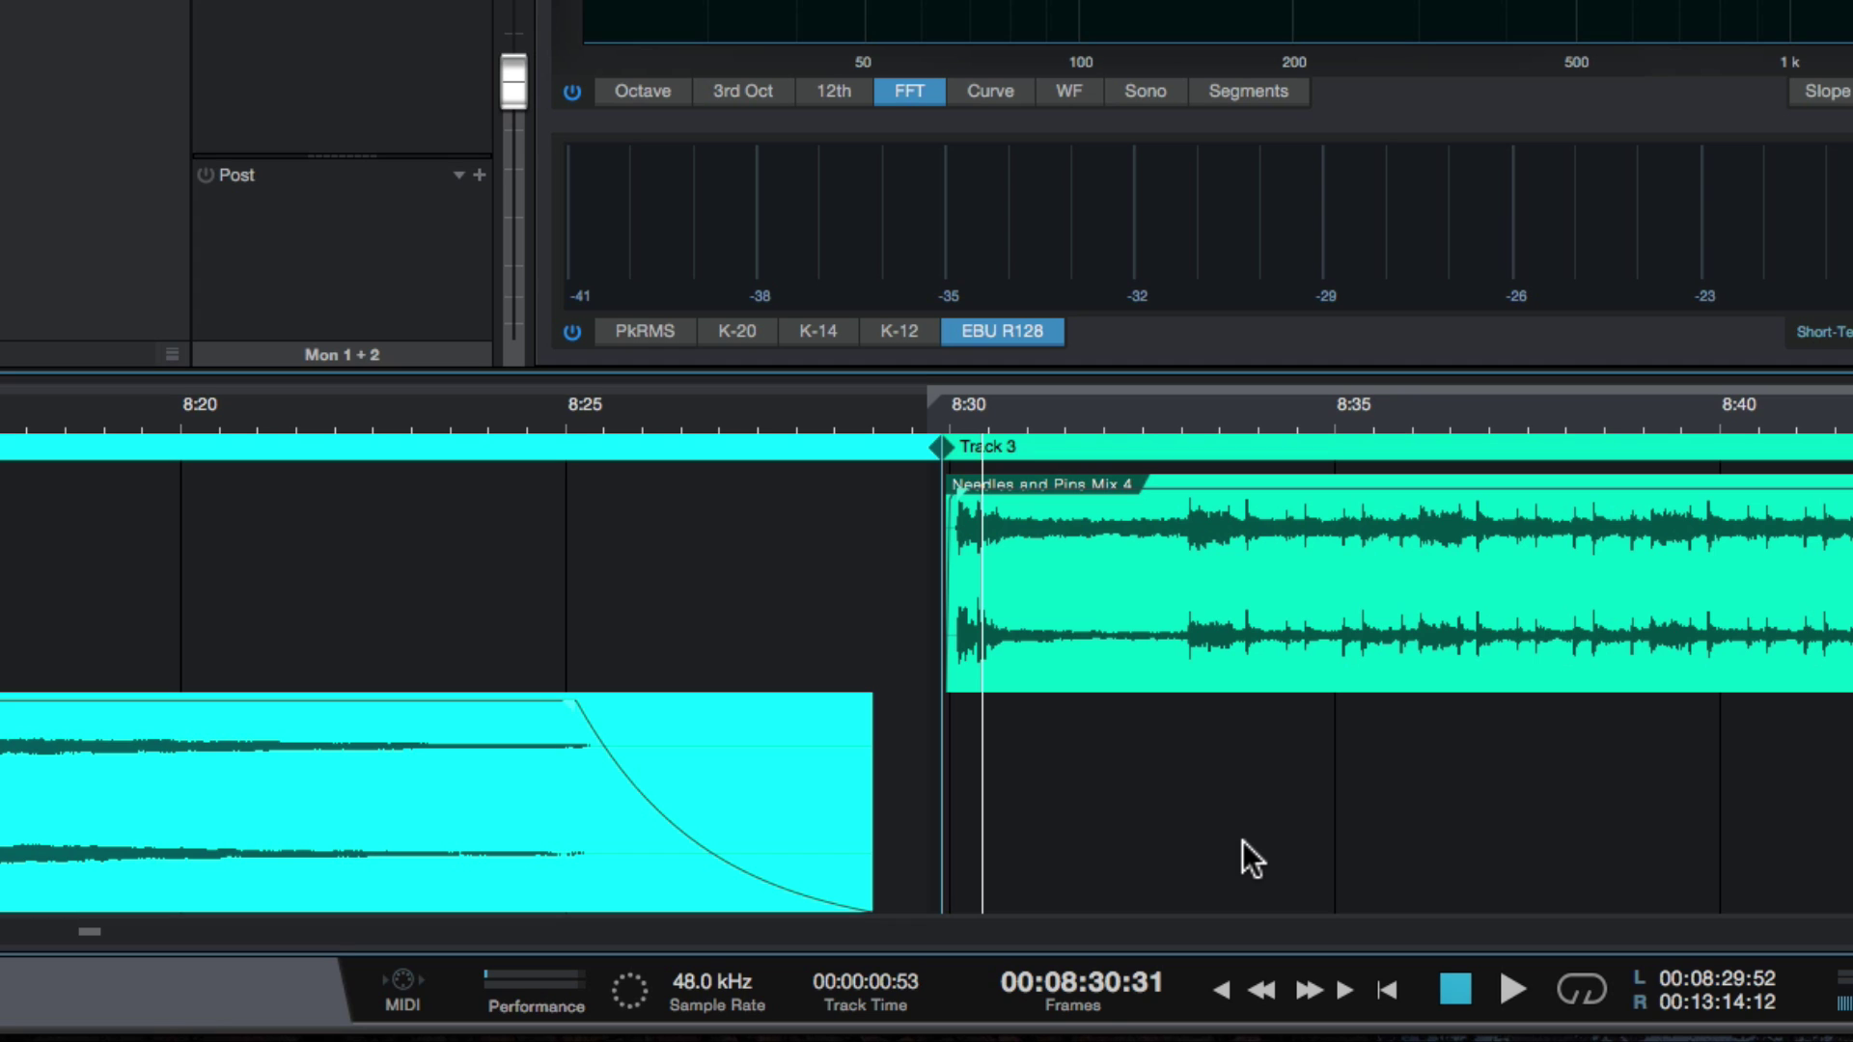
- Try splitting Track 3 at the cursor at about 8:38 and undo the split
right_click(1583, 449)
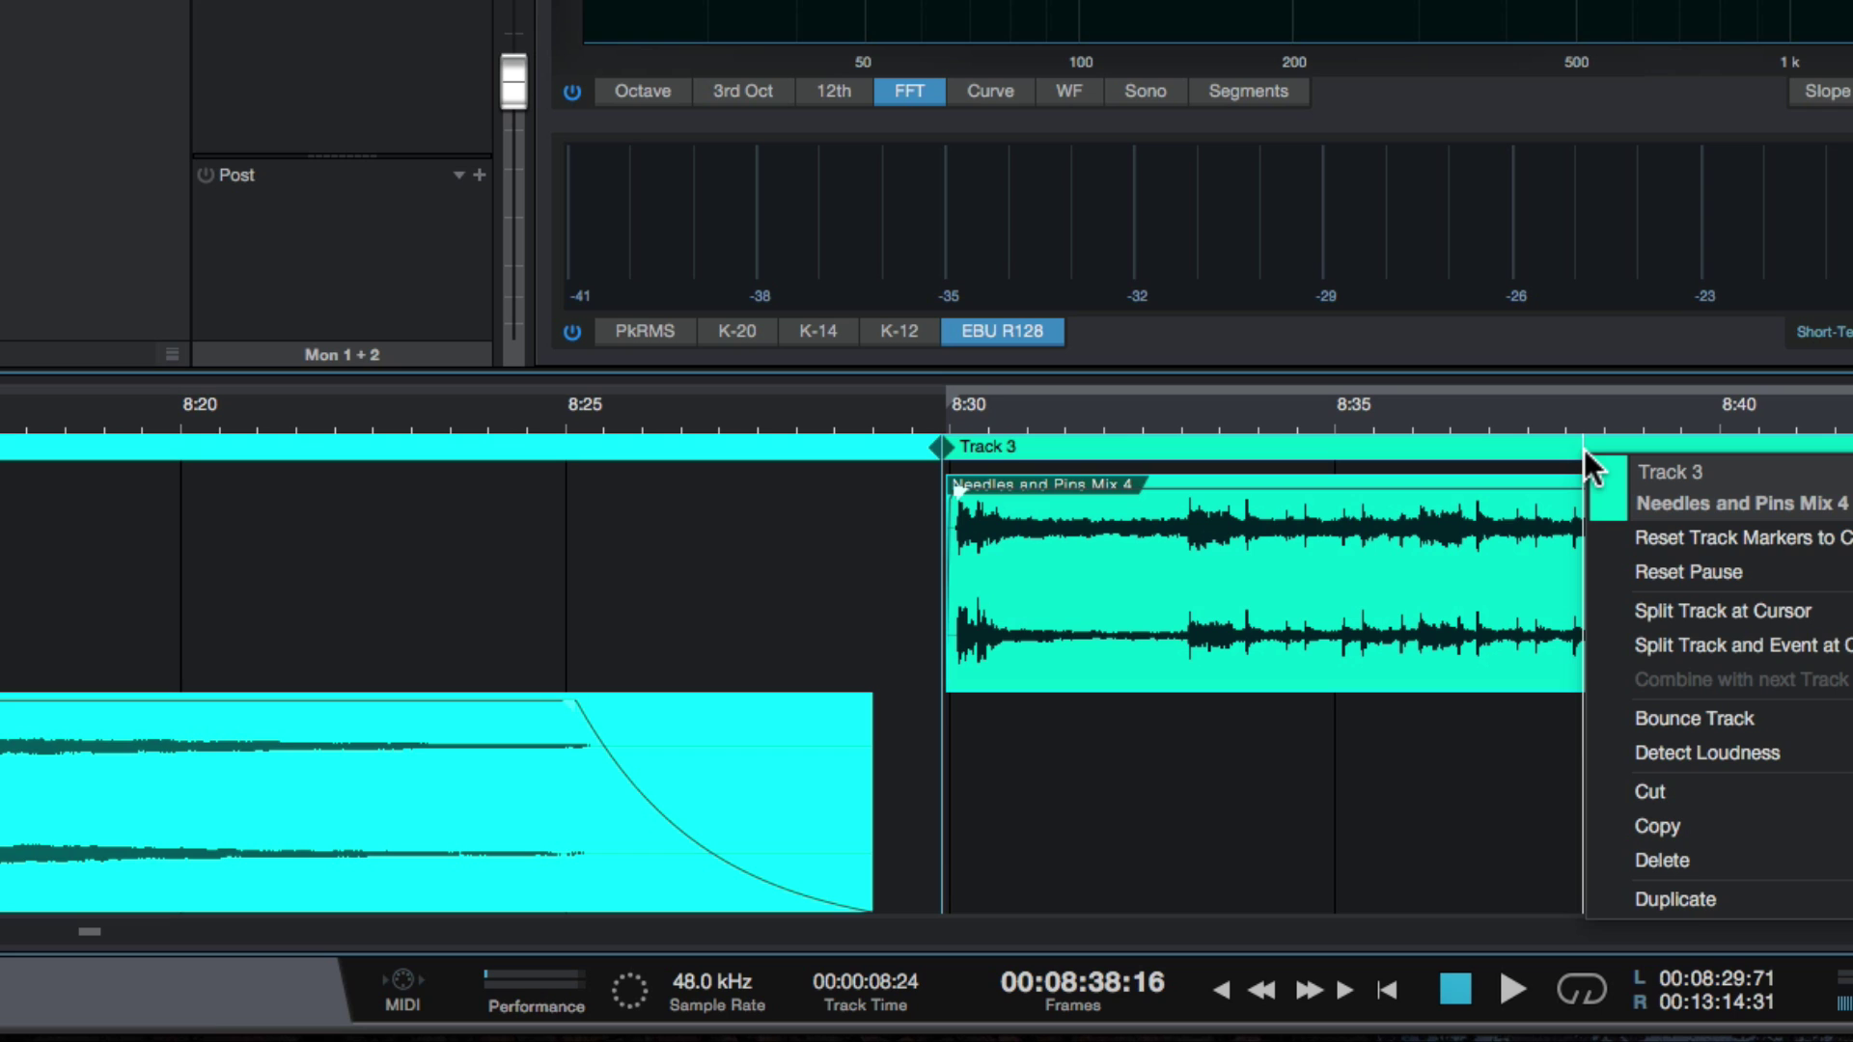
left_click(1849, 611)
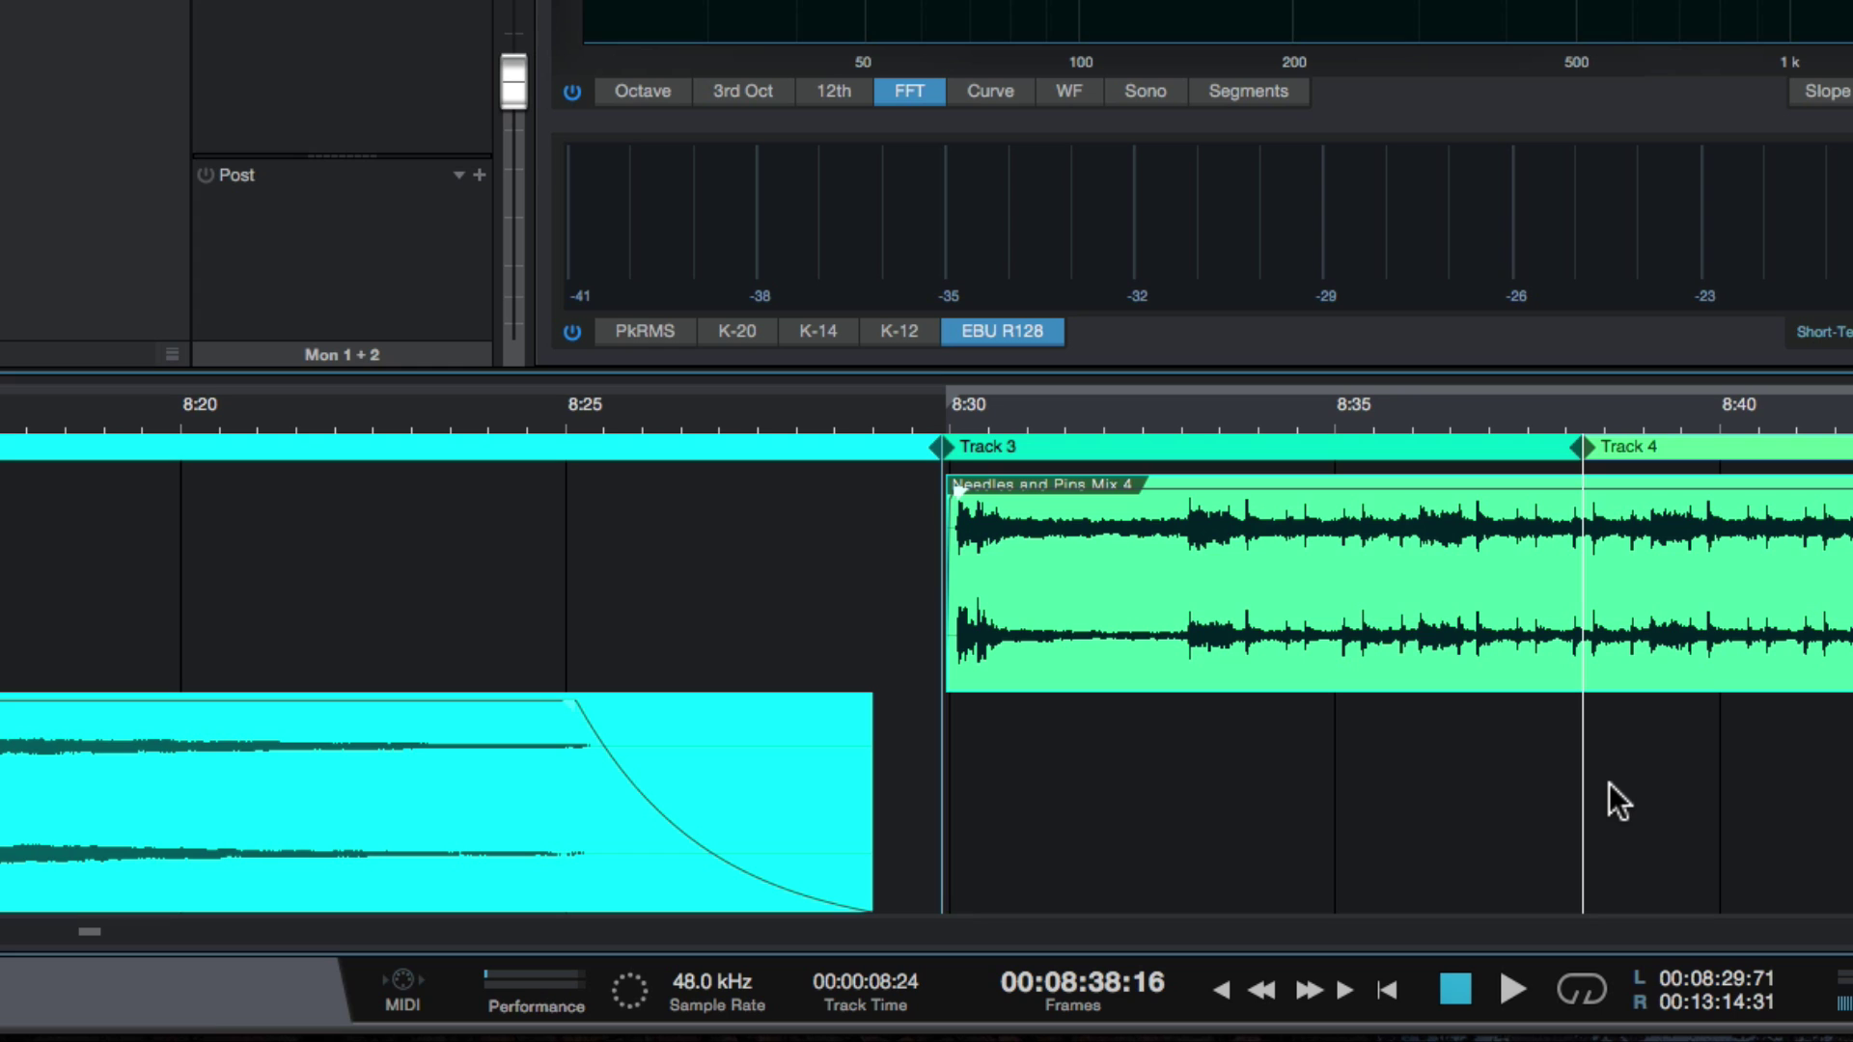
key("ctrl+z")
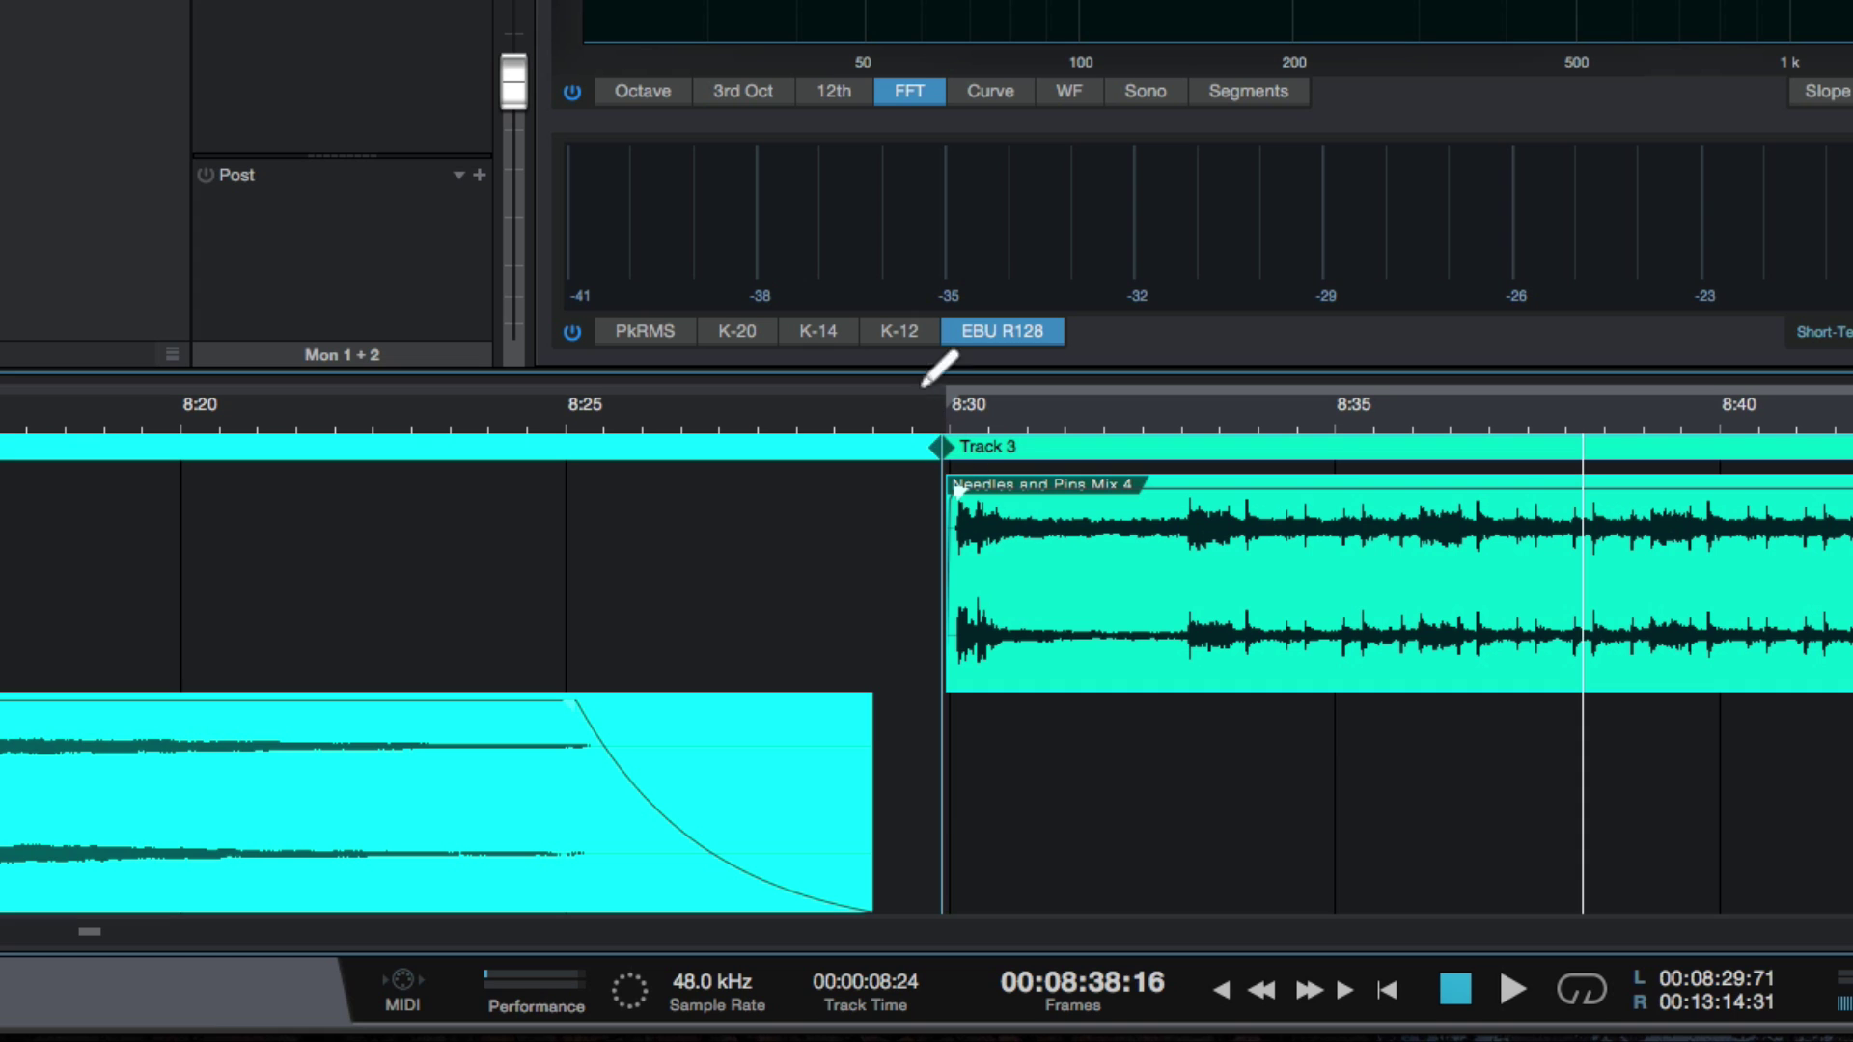
- Audition the transition from Live By the Knife EP Mix 1 into Needles and Pins Mix 4, playing from 8:24
key("e")
key("e")
key("e")
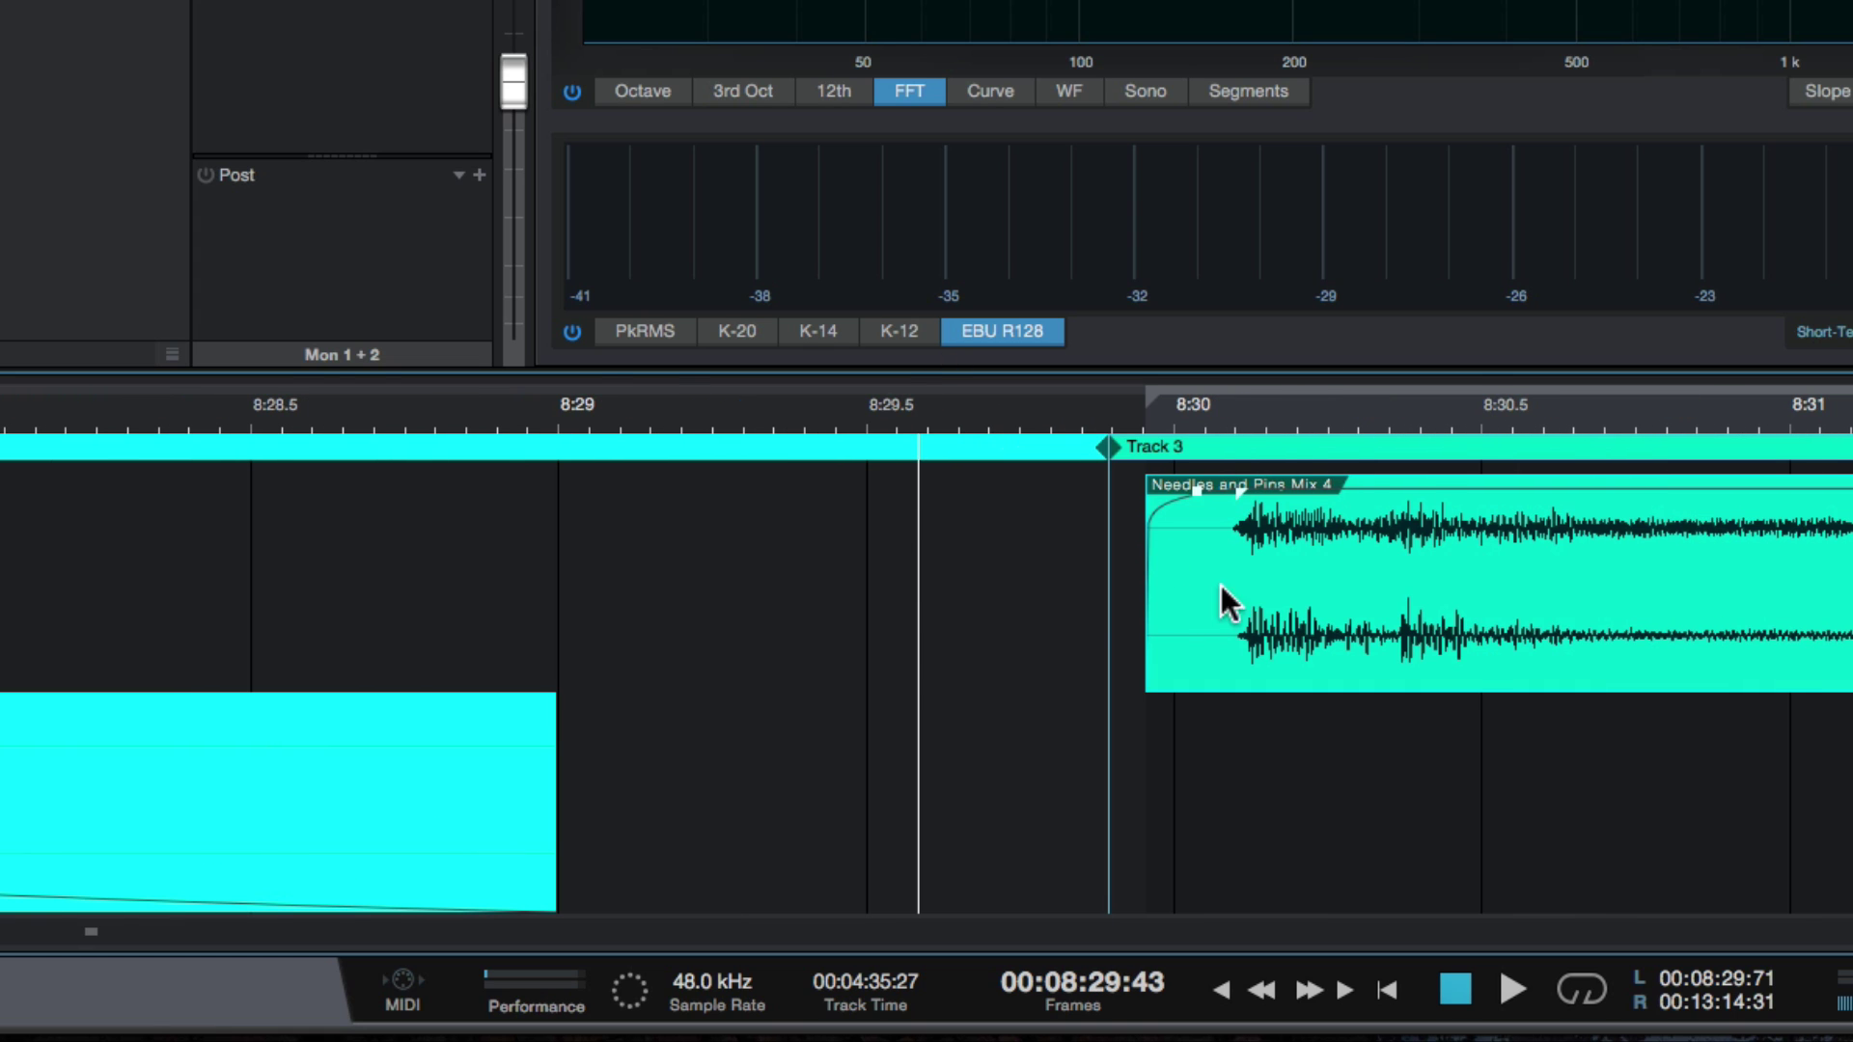
key("w")
key("w")
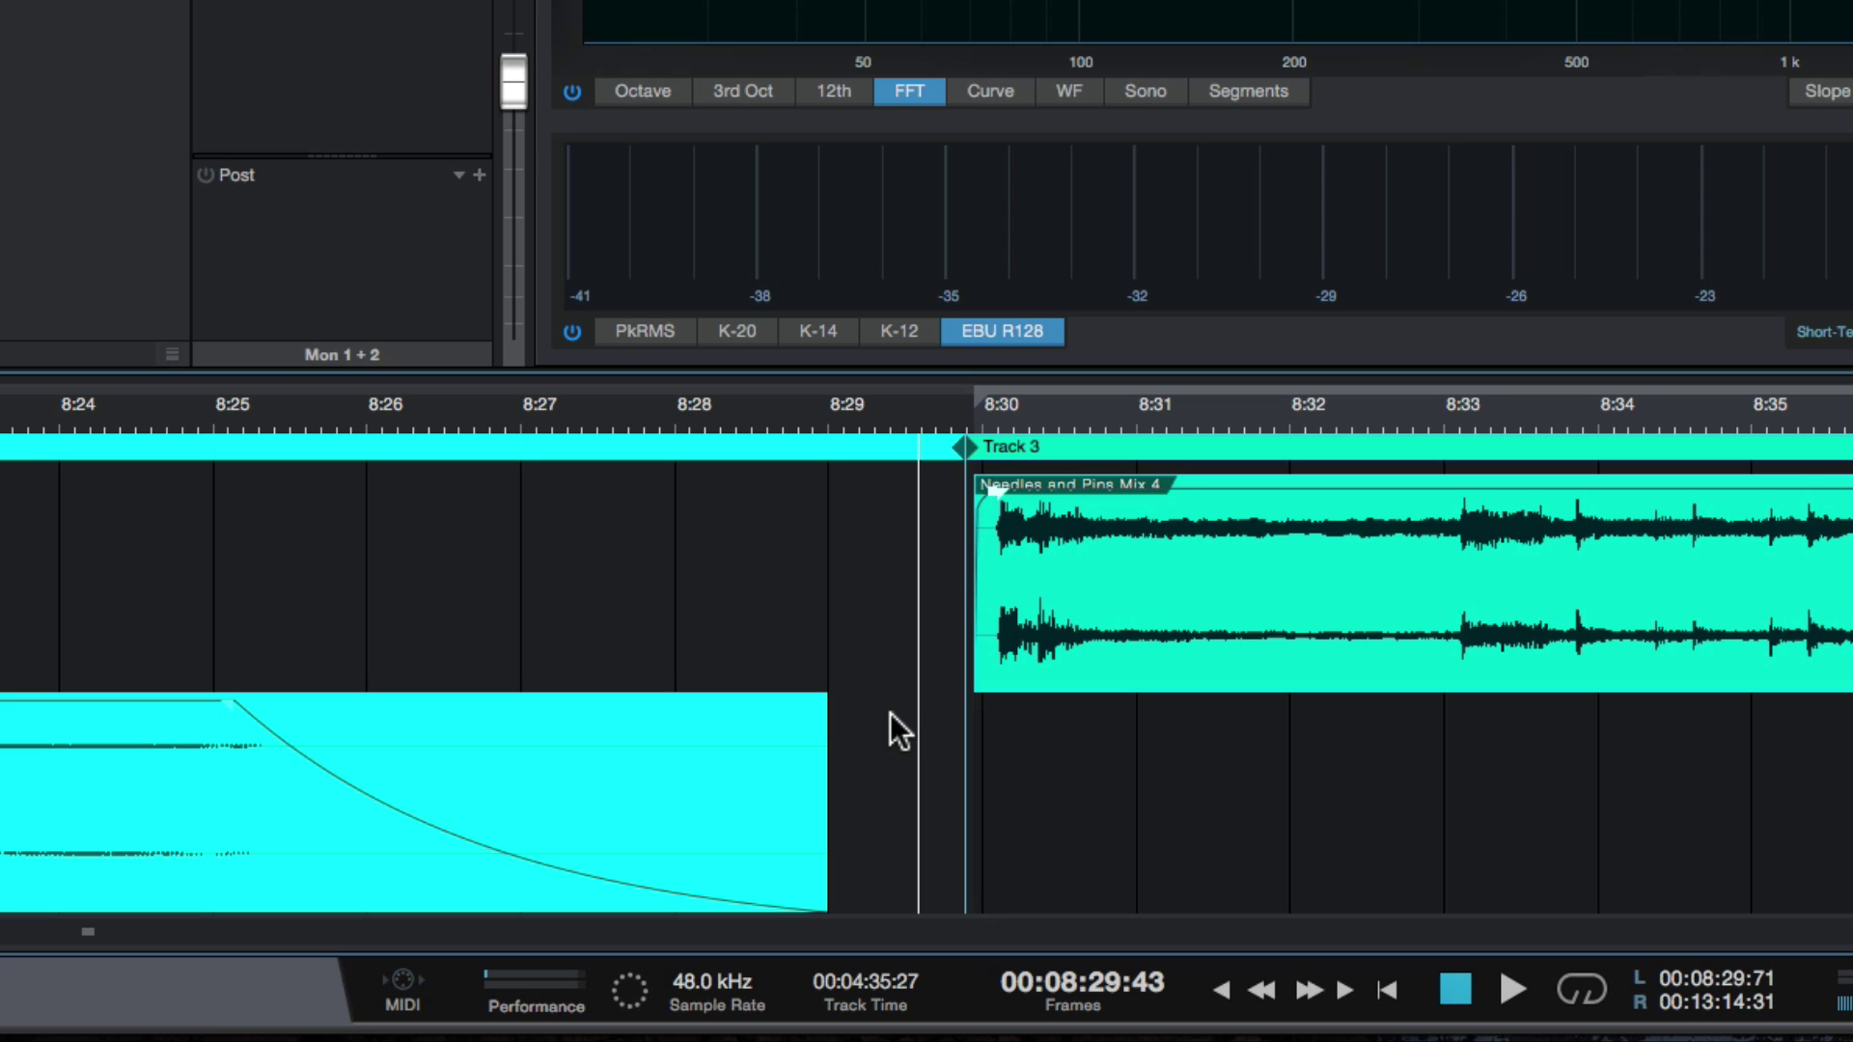
left_click(60, 407)
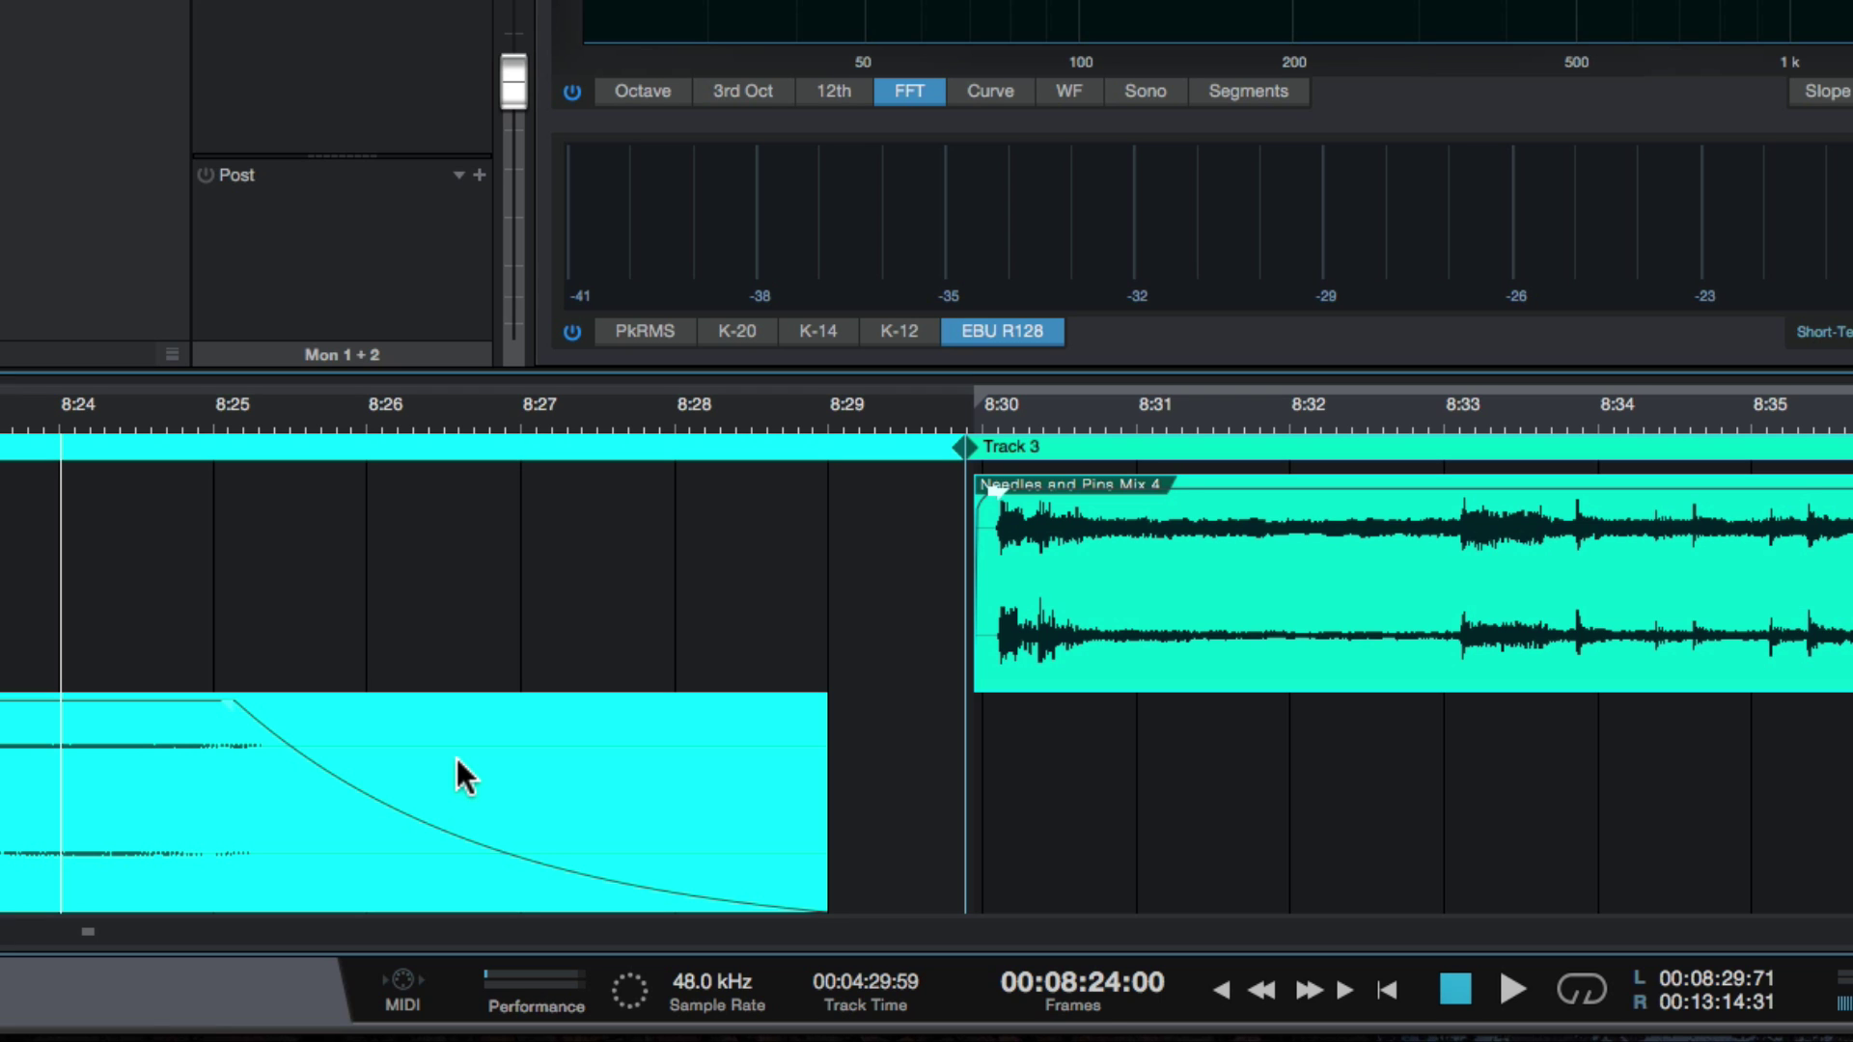
key("space")
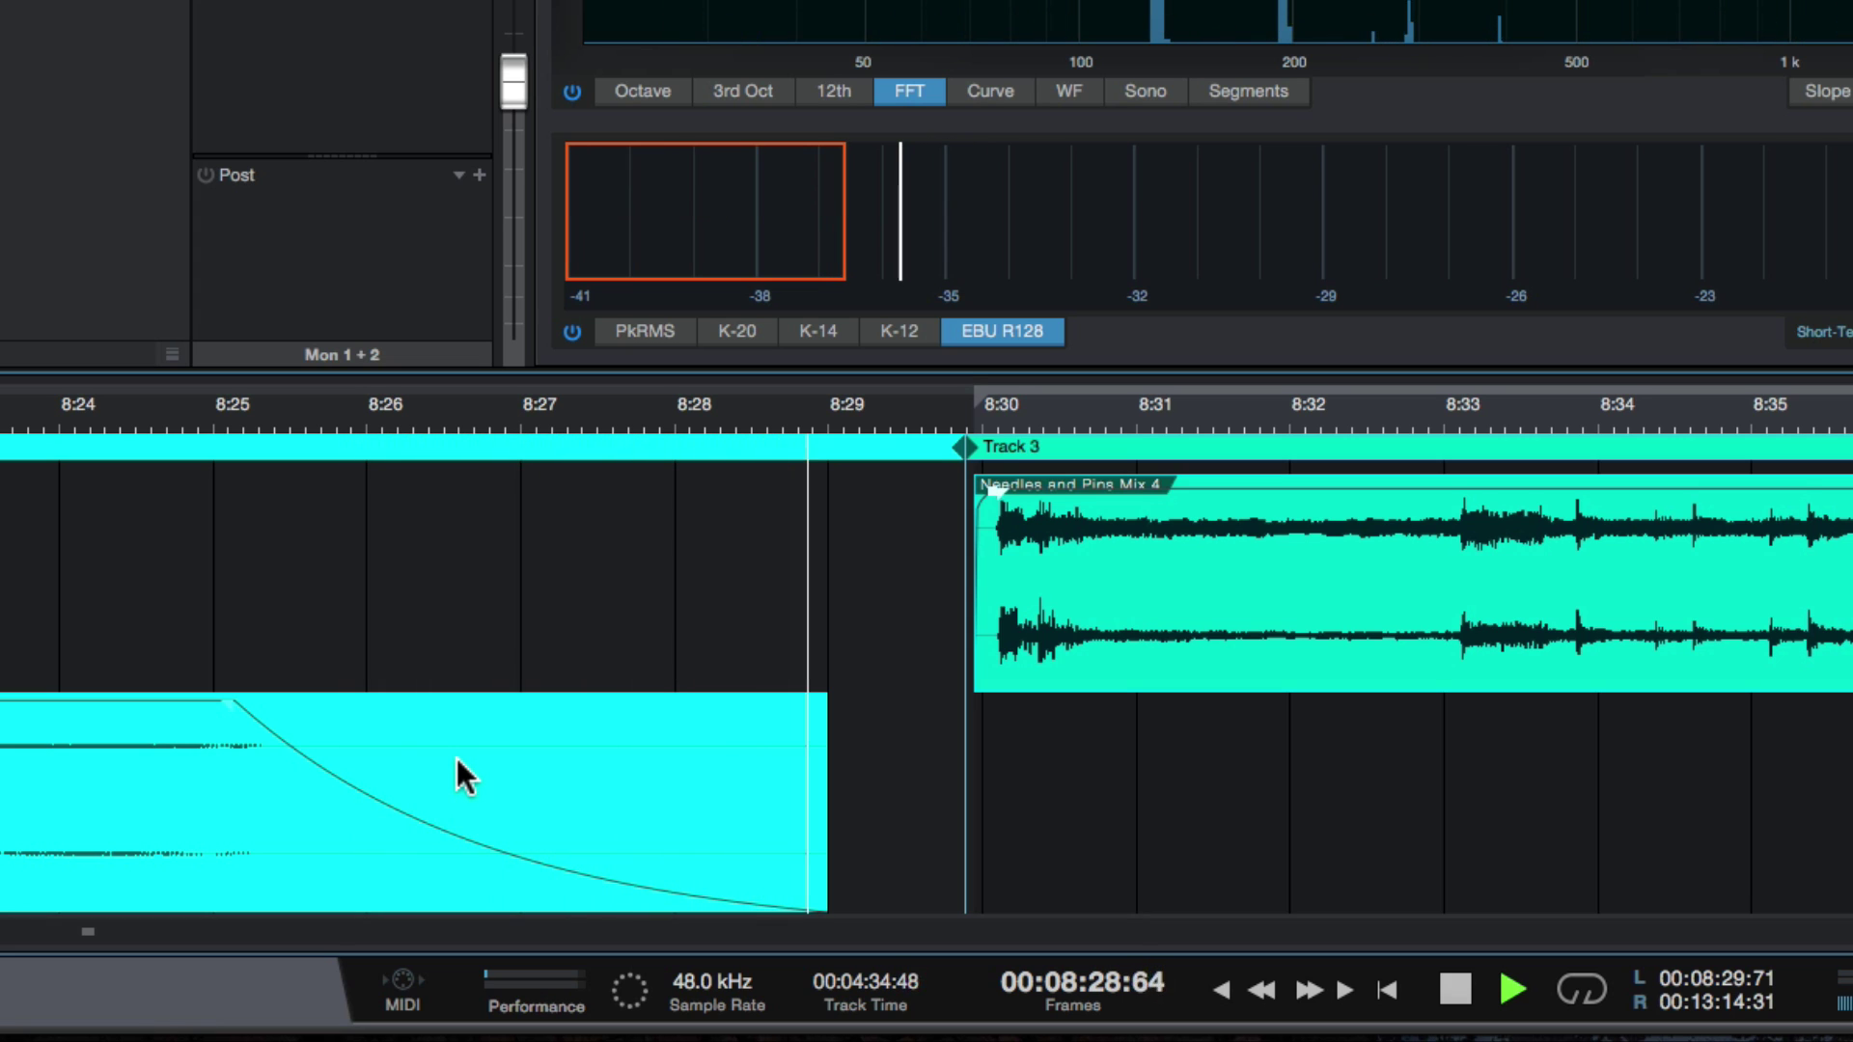
key("space")
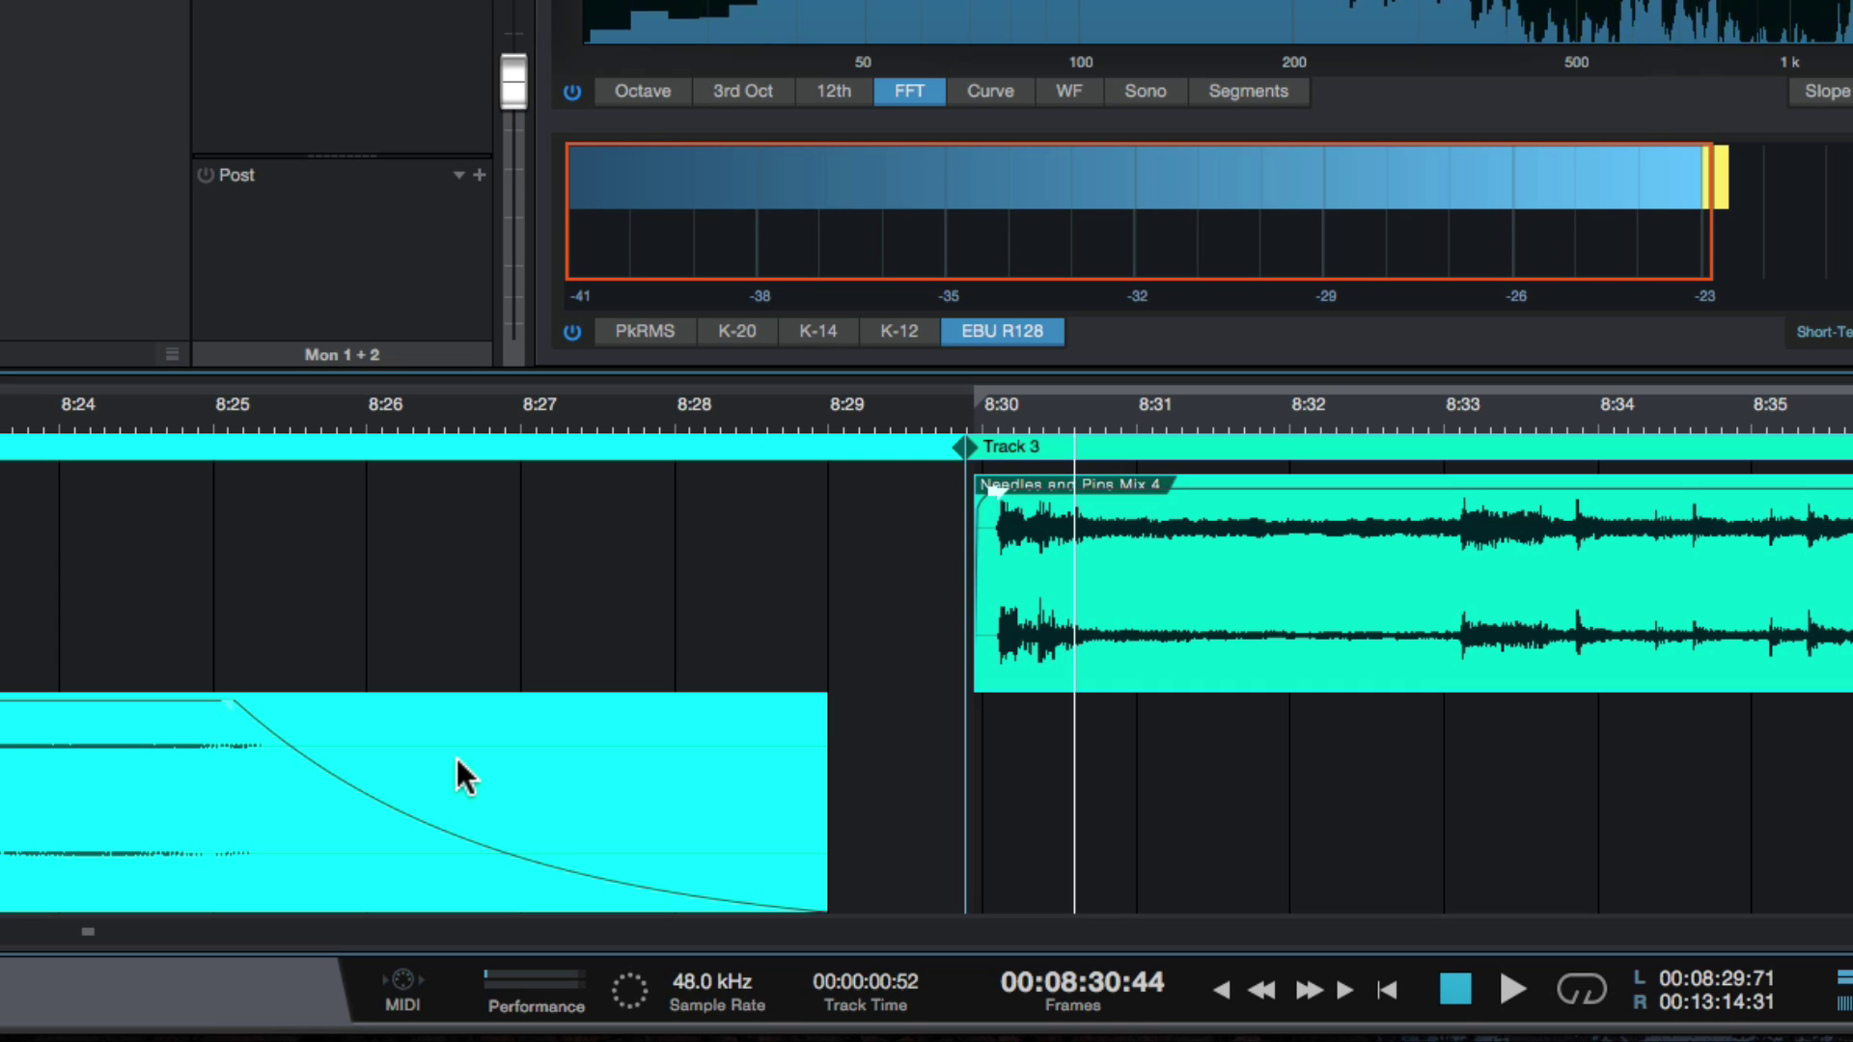
- Shift Needles and Pins Mix 4 earlier to start at about 8:29.5 and audition the shortened gap from about 8:25
left_click_drag(1194, 627, 1139, 637)
left_click(247, 424)
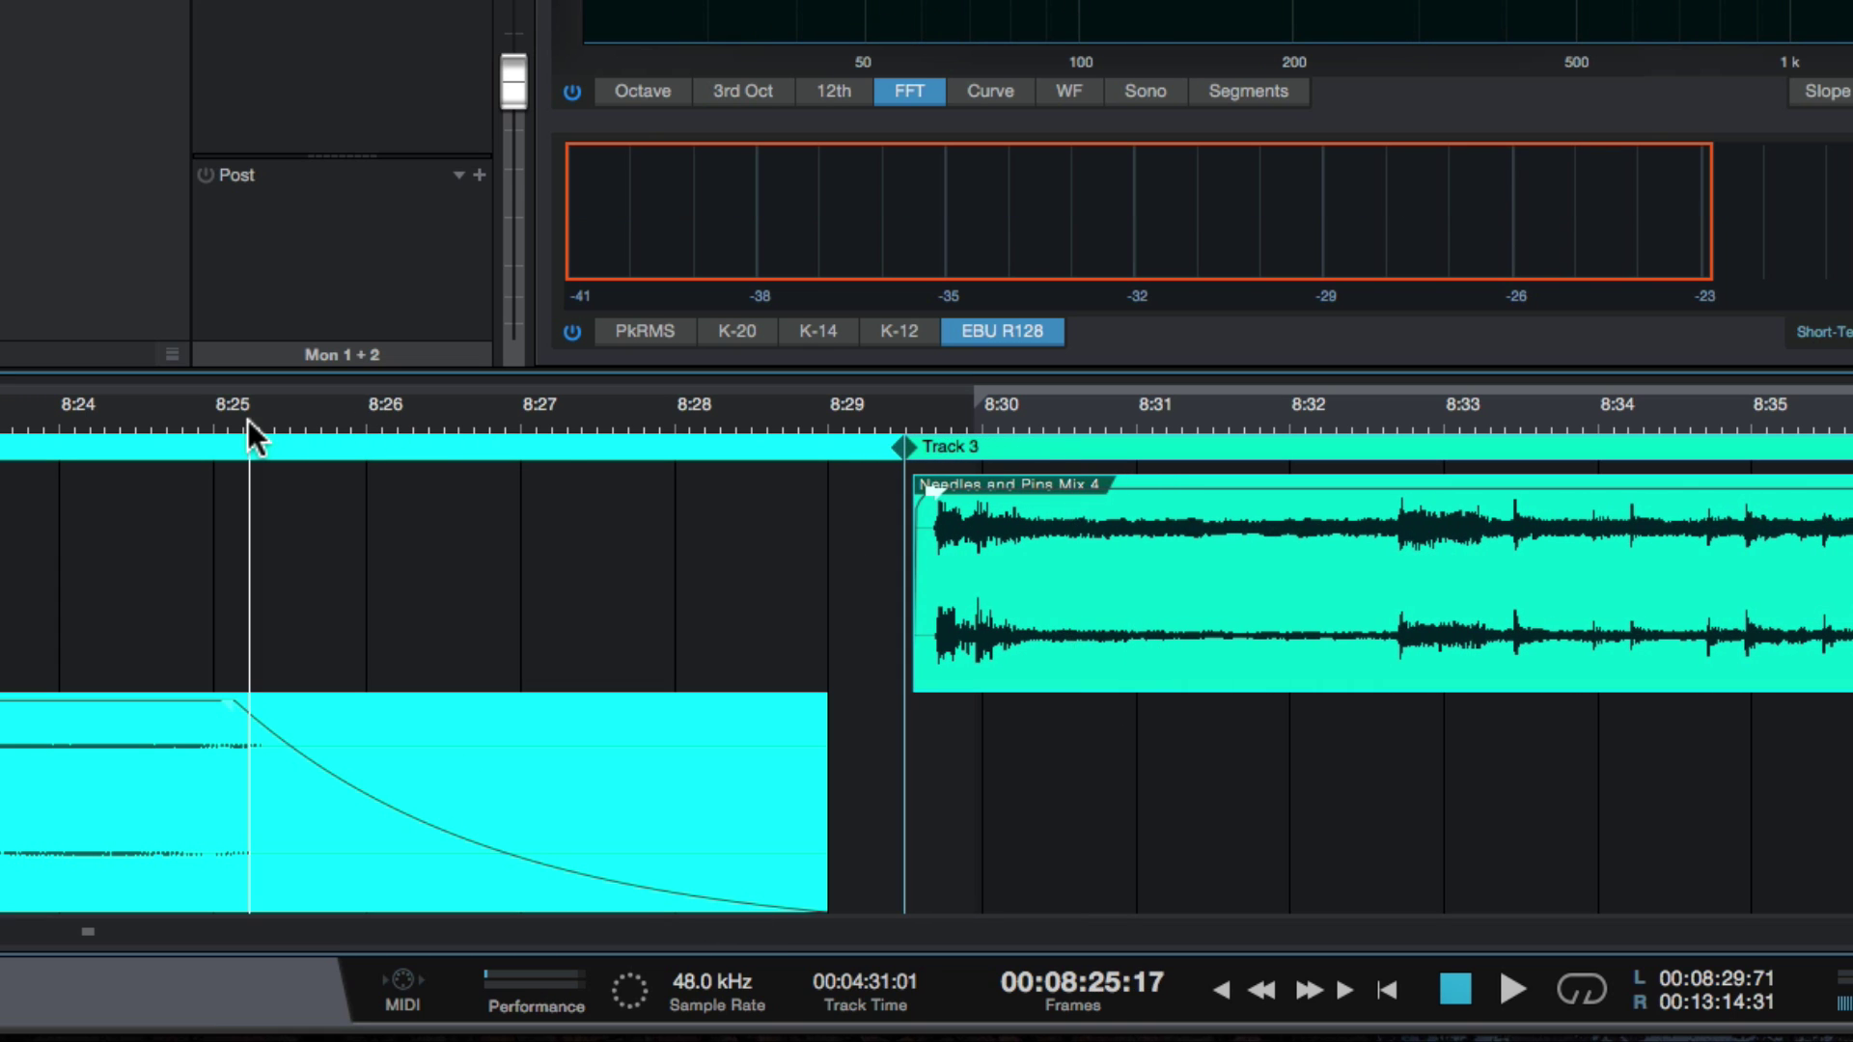
key("space")
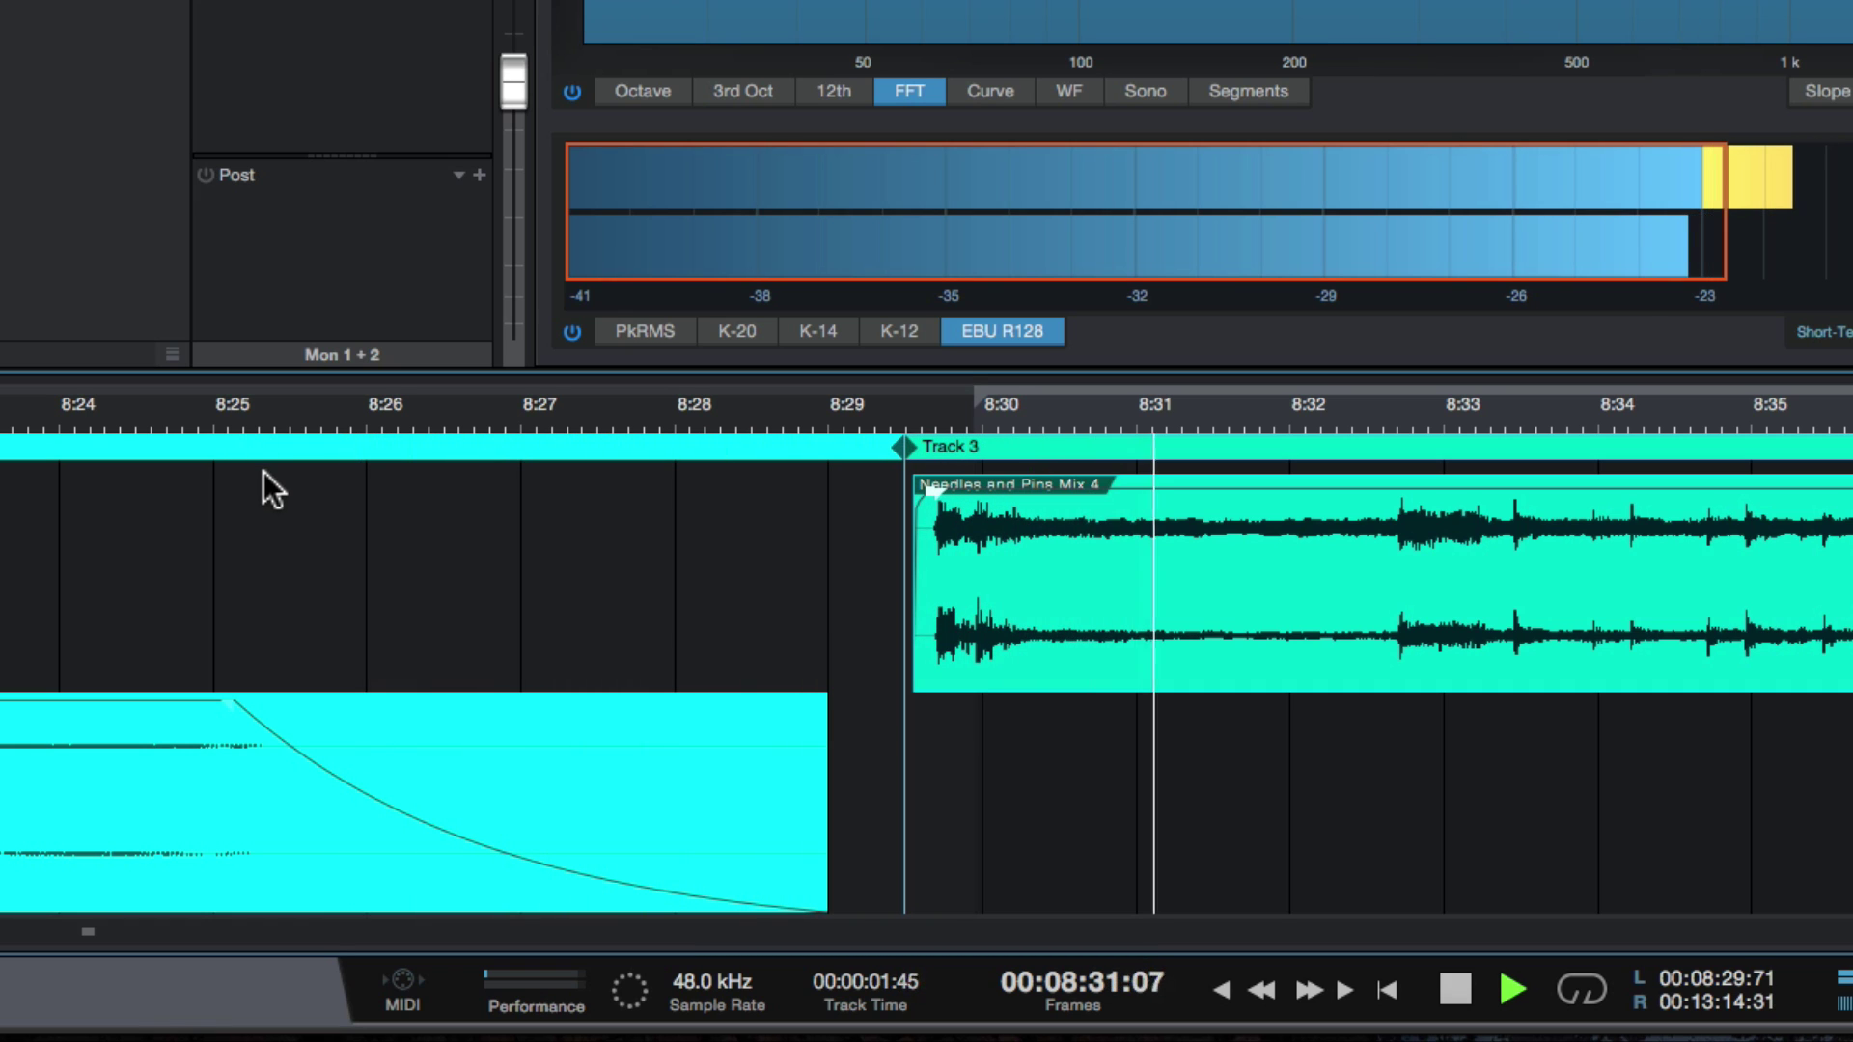
key("space")
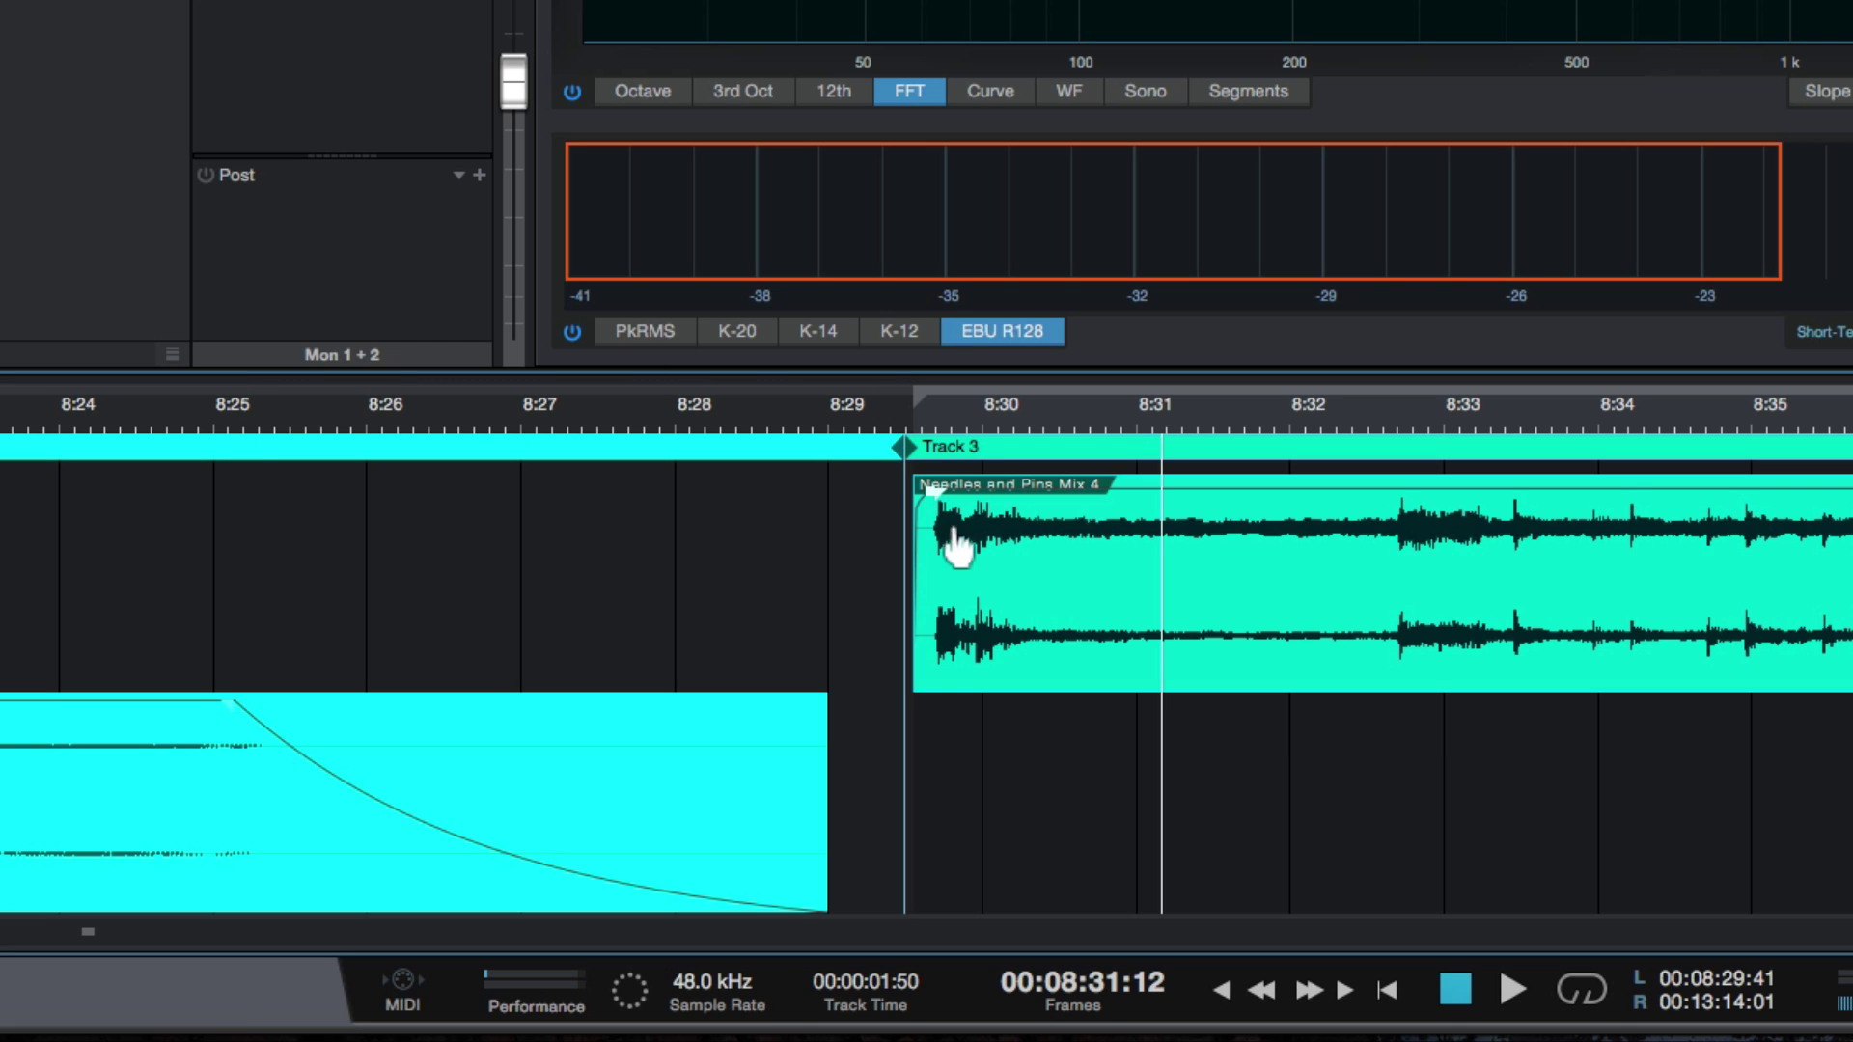
left_click_drag(953, 542, 1189, 603)
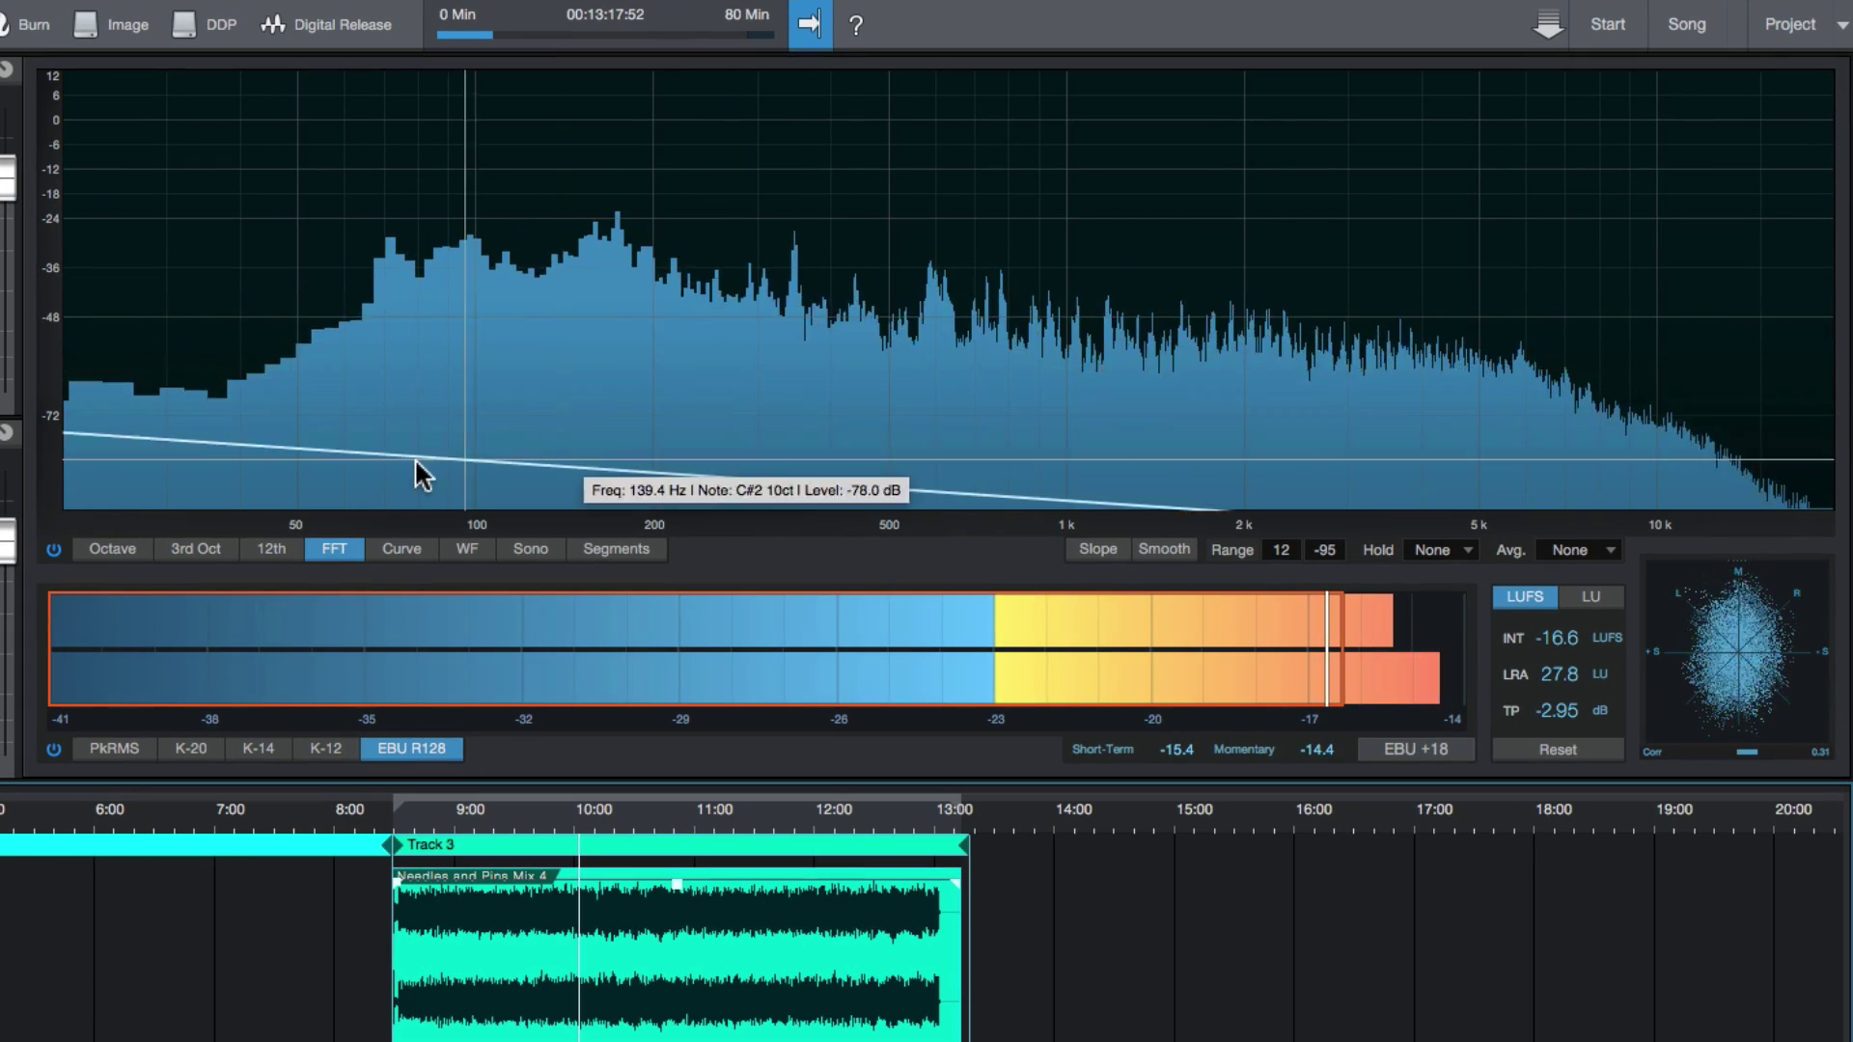
- Compare the spectrum analyzer's Octave, 3rd Oct, 12th, Curve, WF, Sono and Segments views during playback, ending on FFT
left_click(130, 547)
left_click(196, 548)
left_click(264, 550)
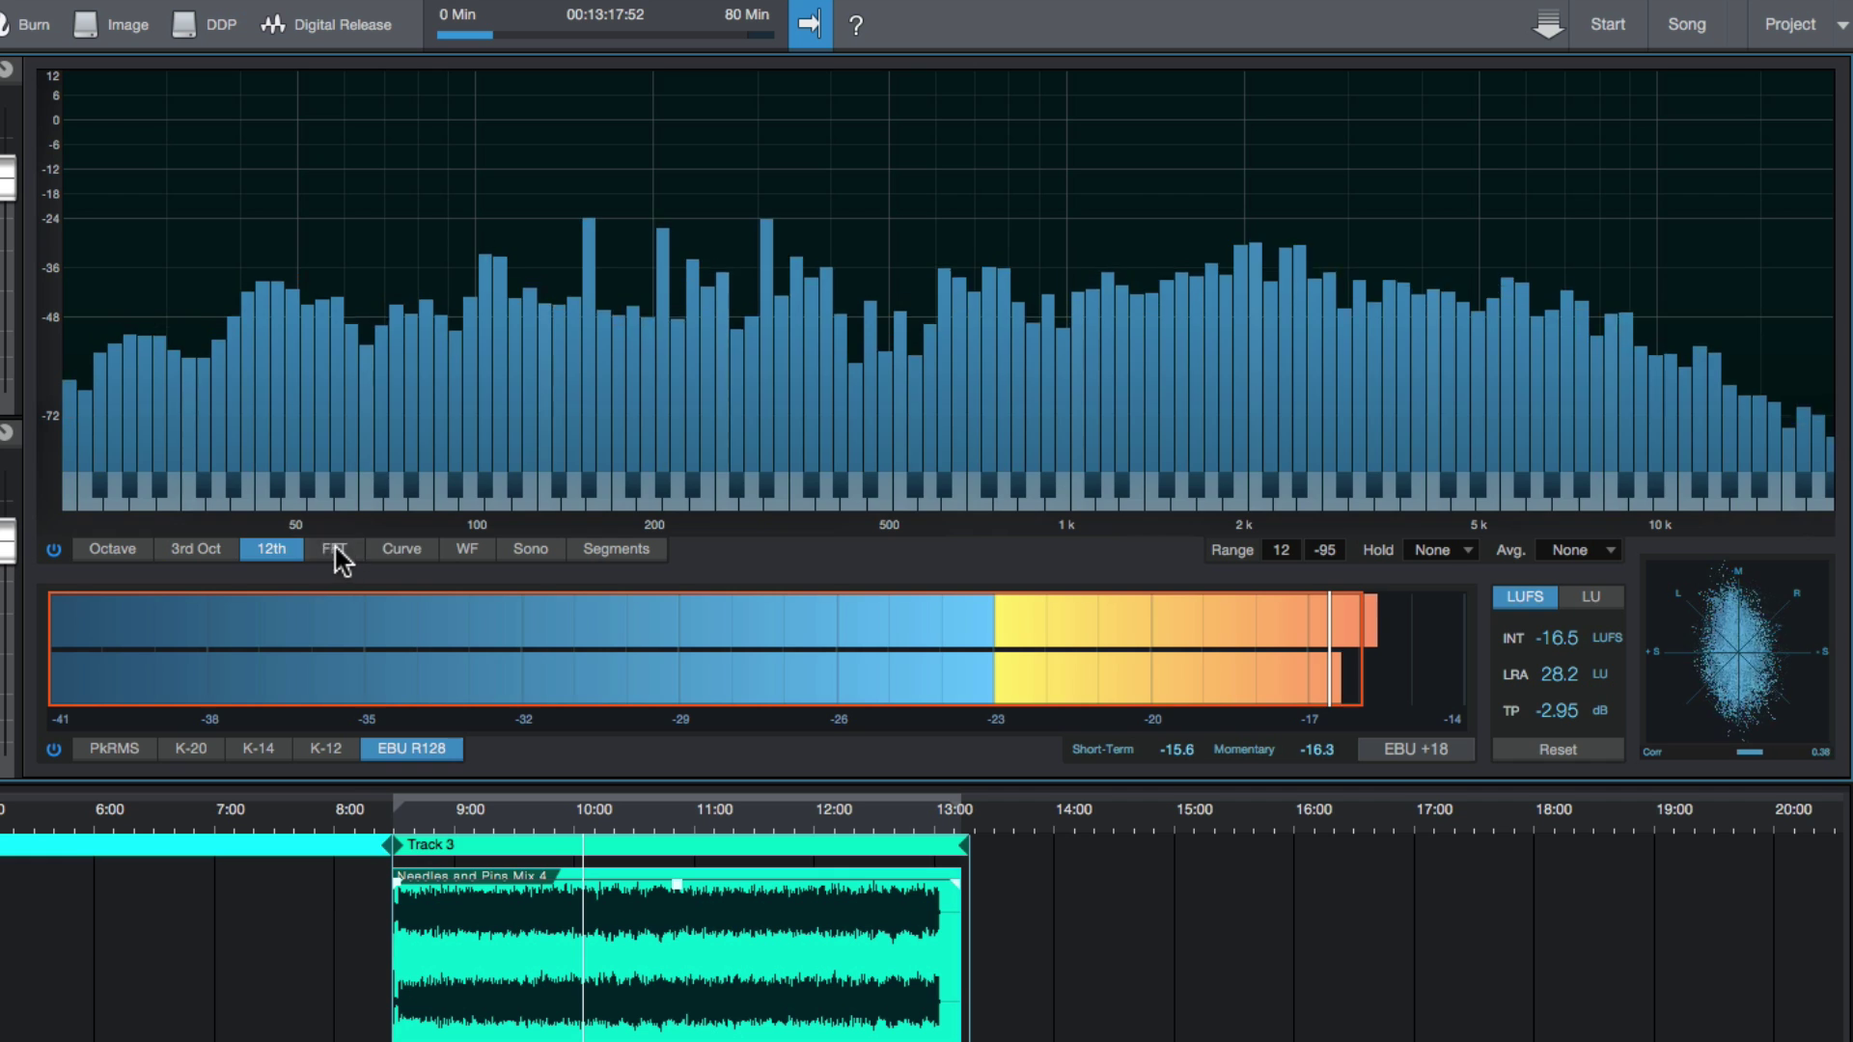
left_click(406, 550)
left_click(476, 550)
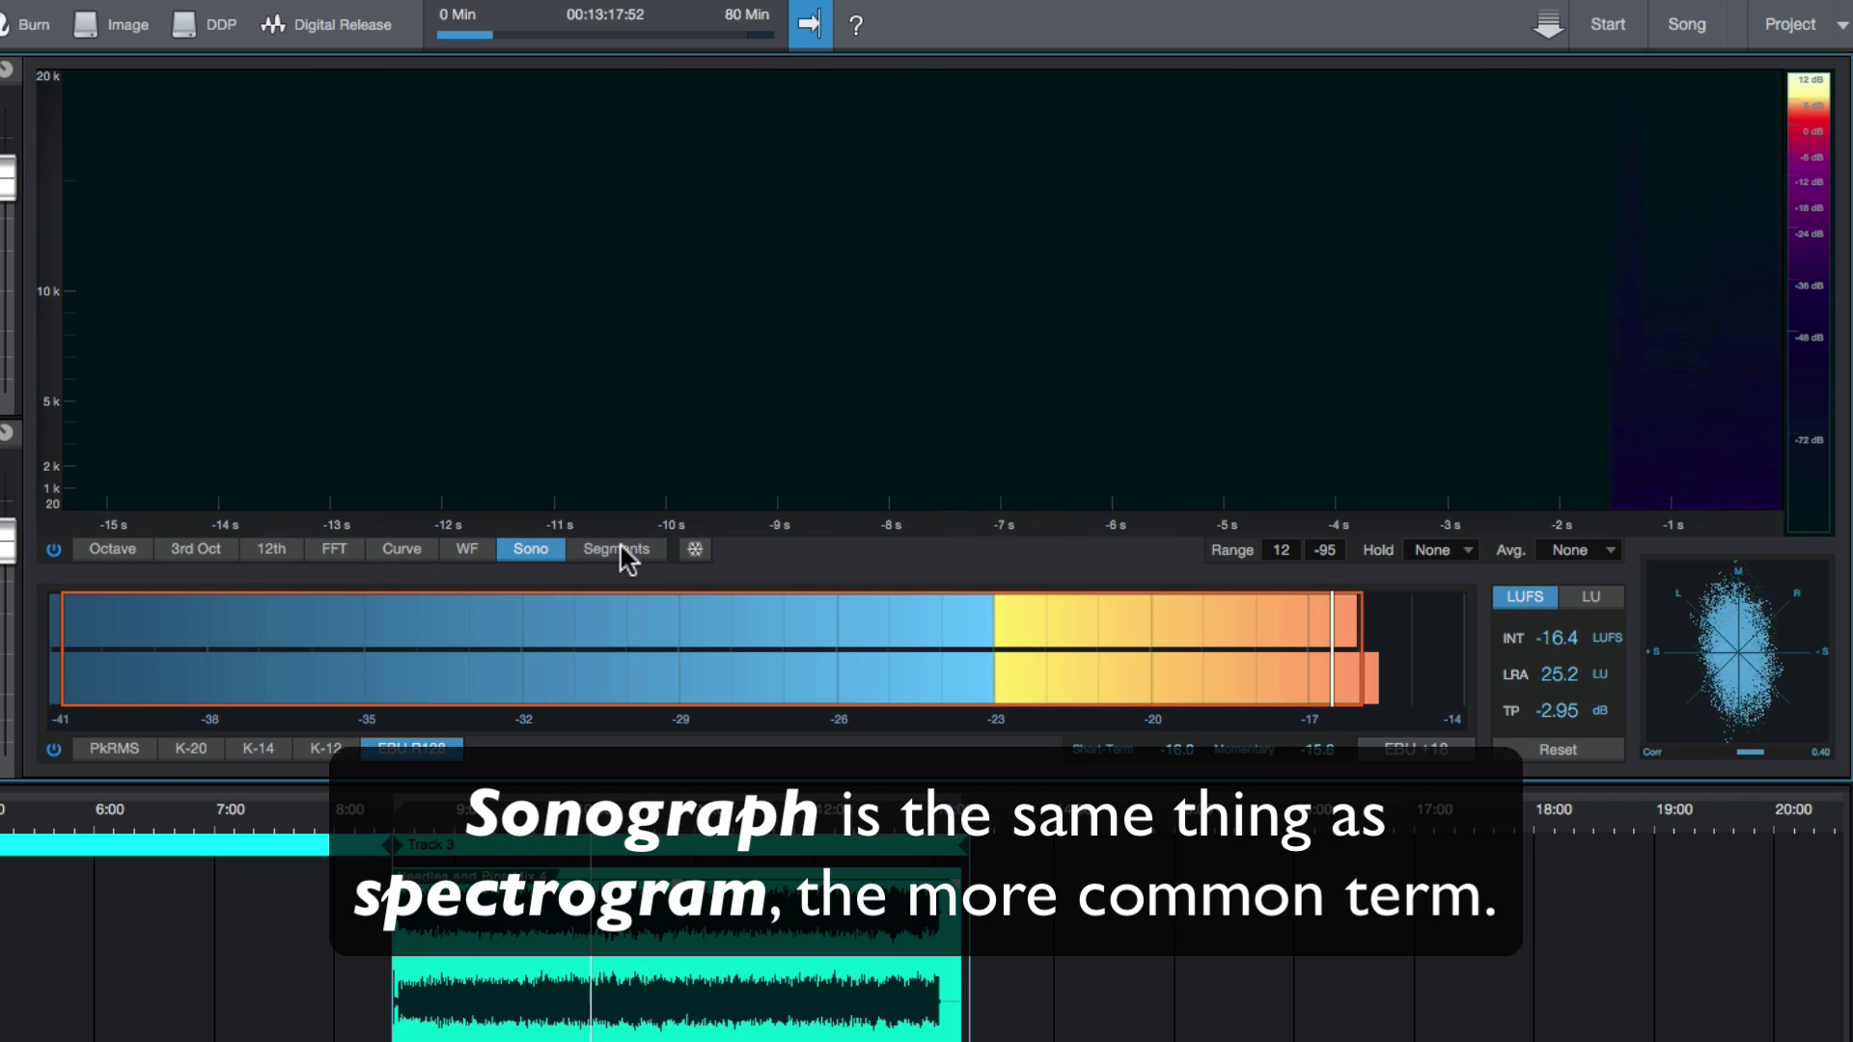
left_click(620, 548)
left_click(403, 550)
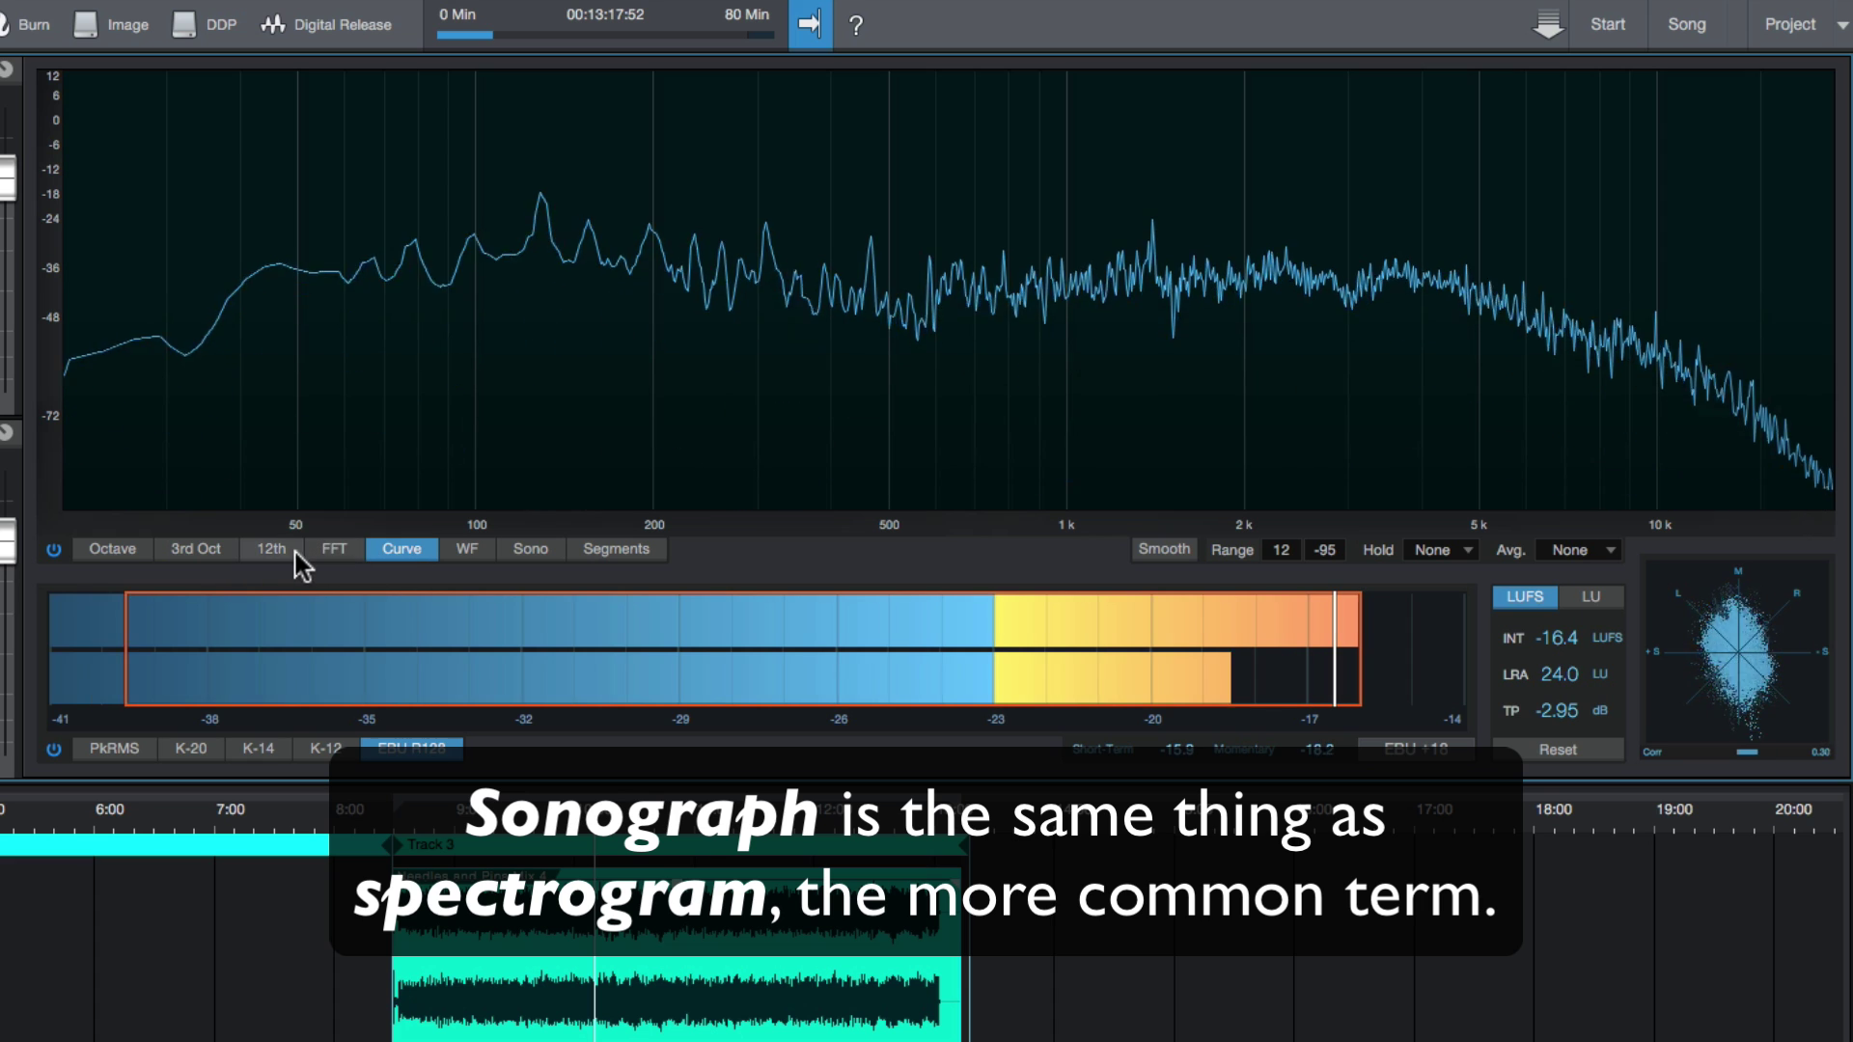
left_click(275, 550)
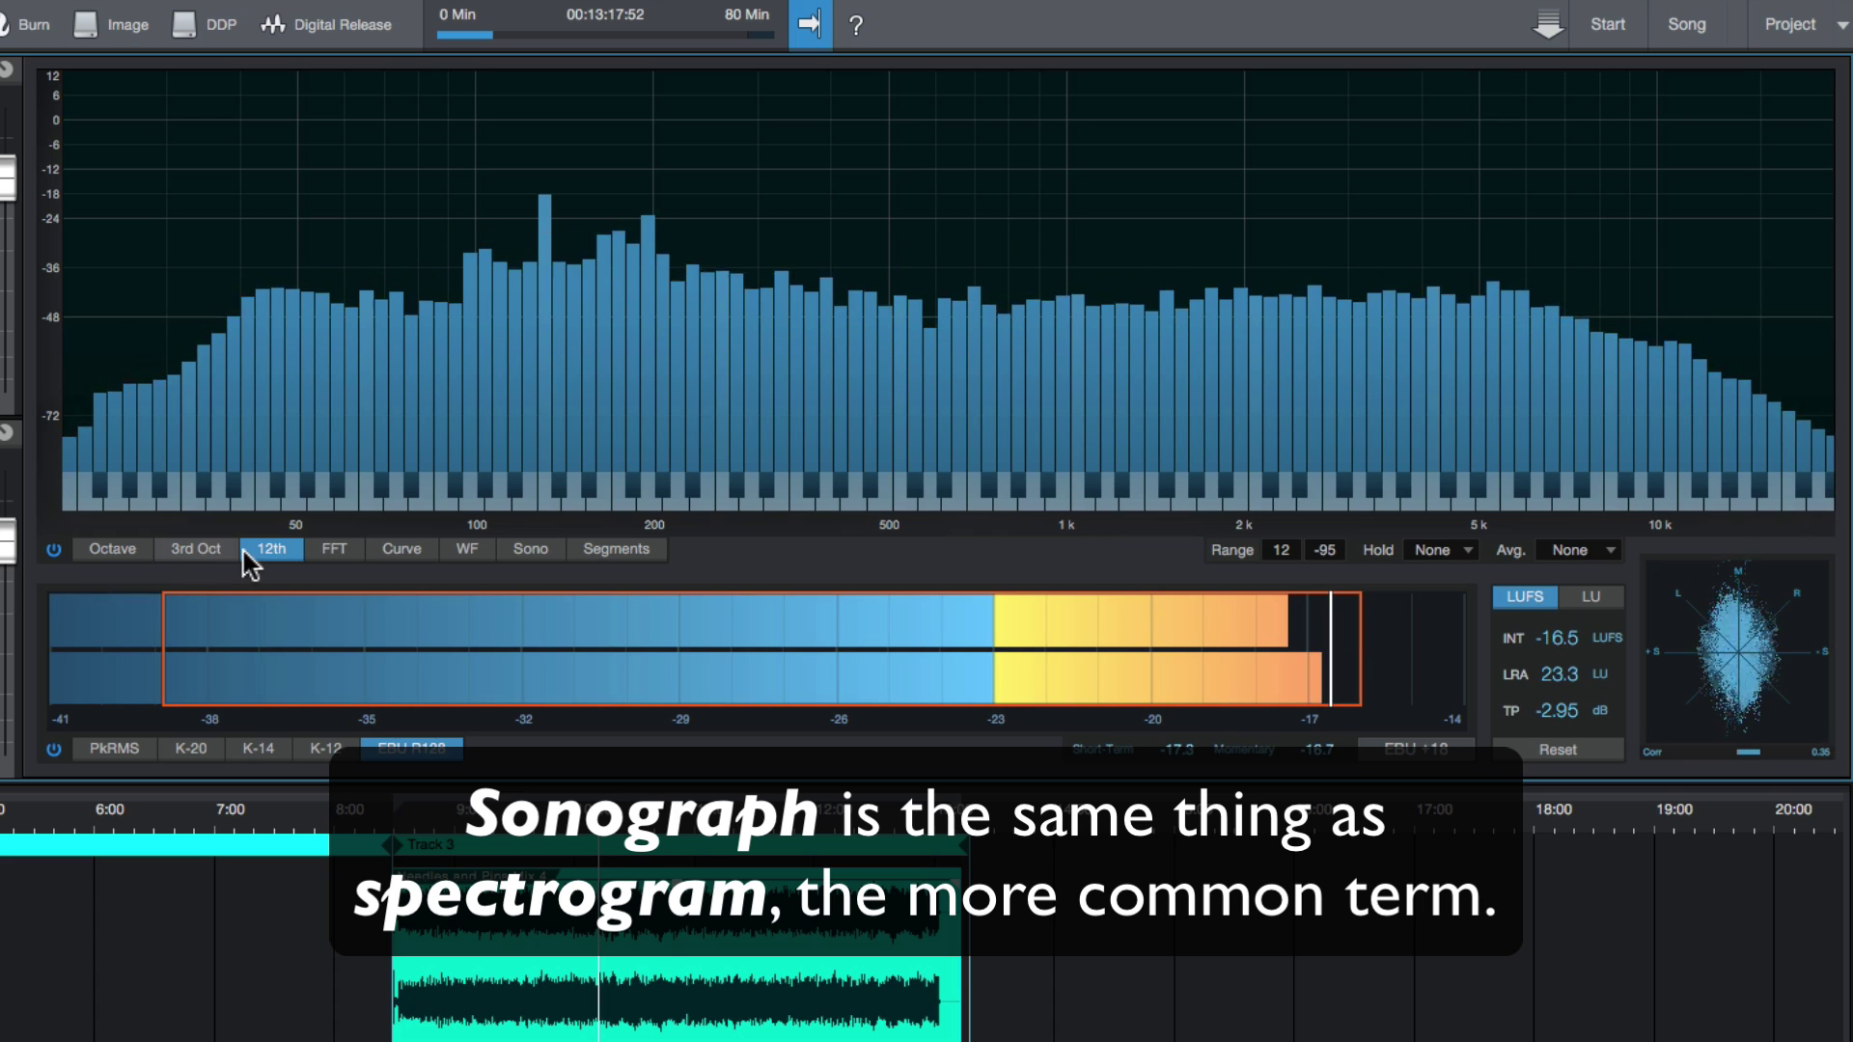
left_click(189, 550)
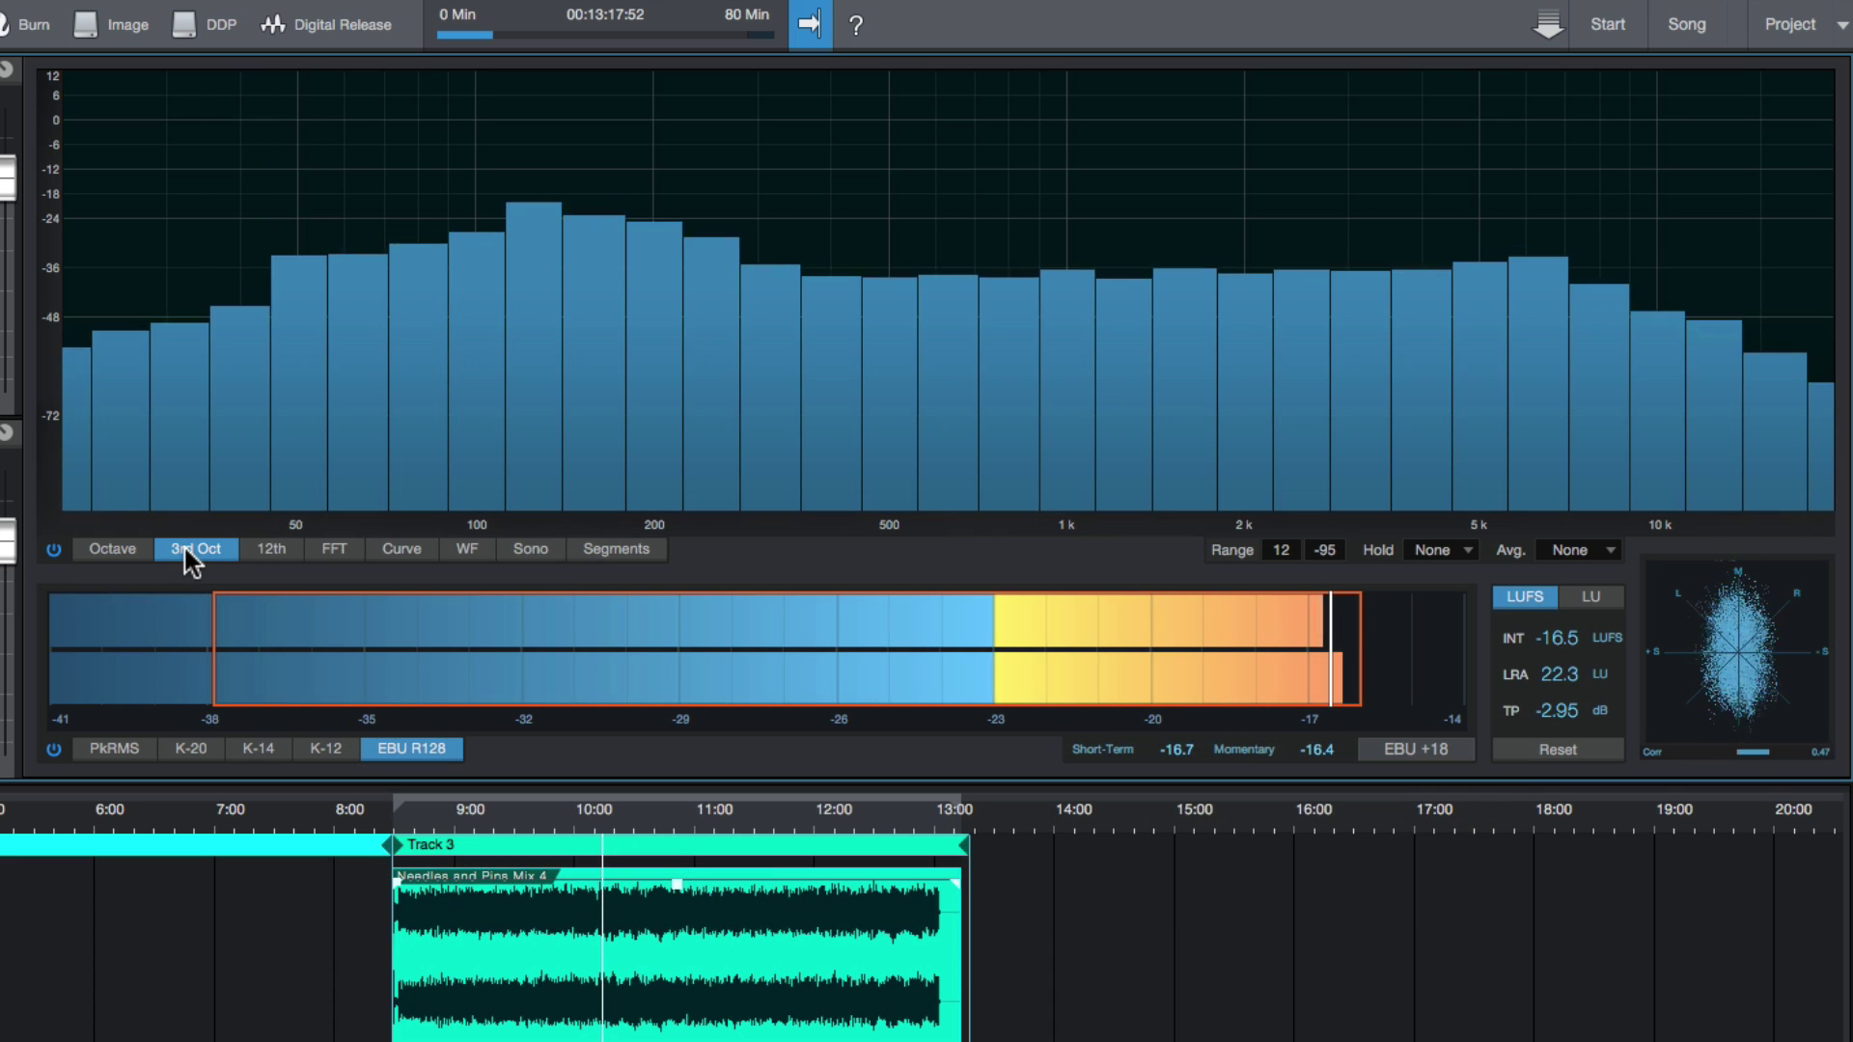
left_click(130, 548)
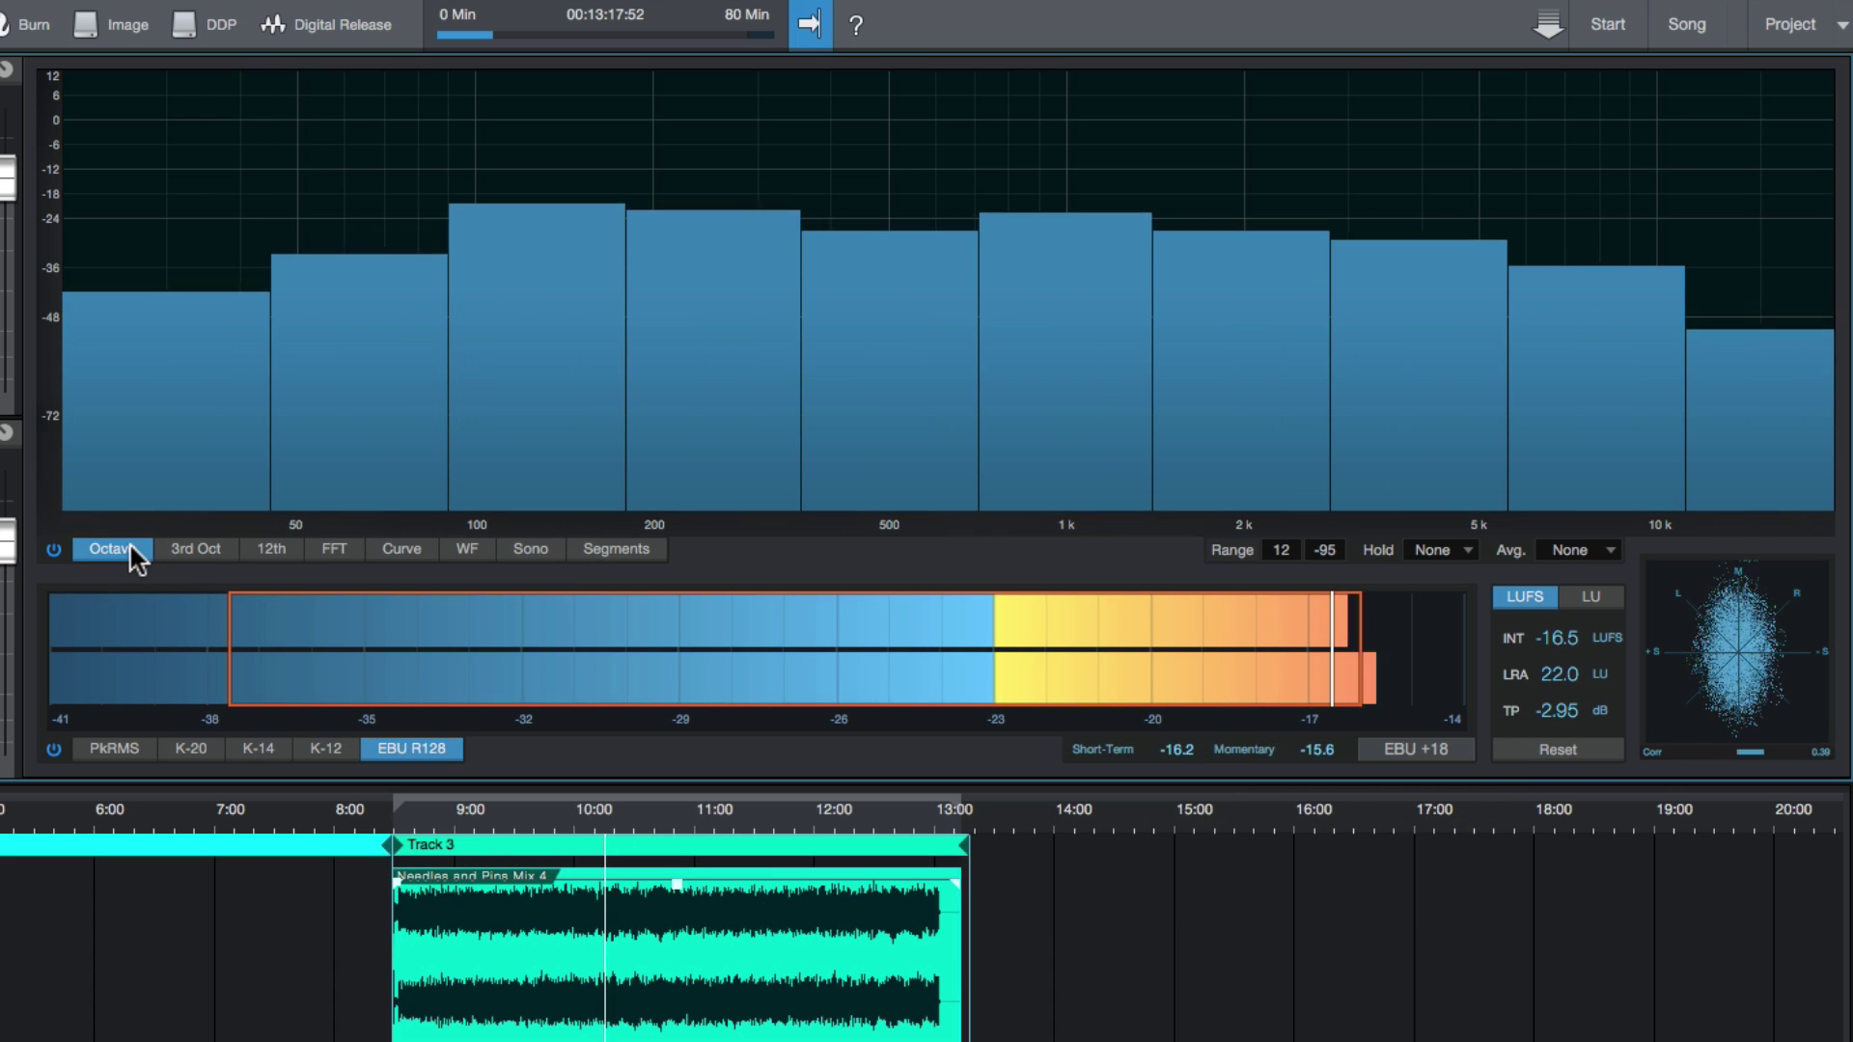
left_click(338, 550)
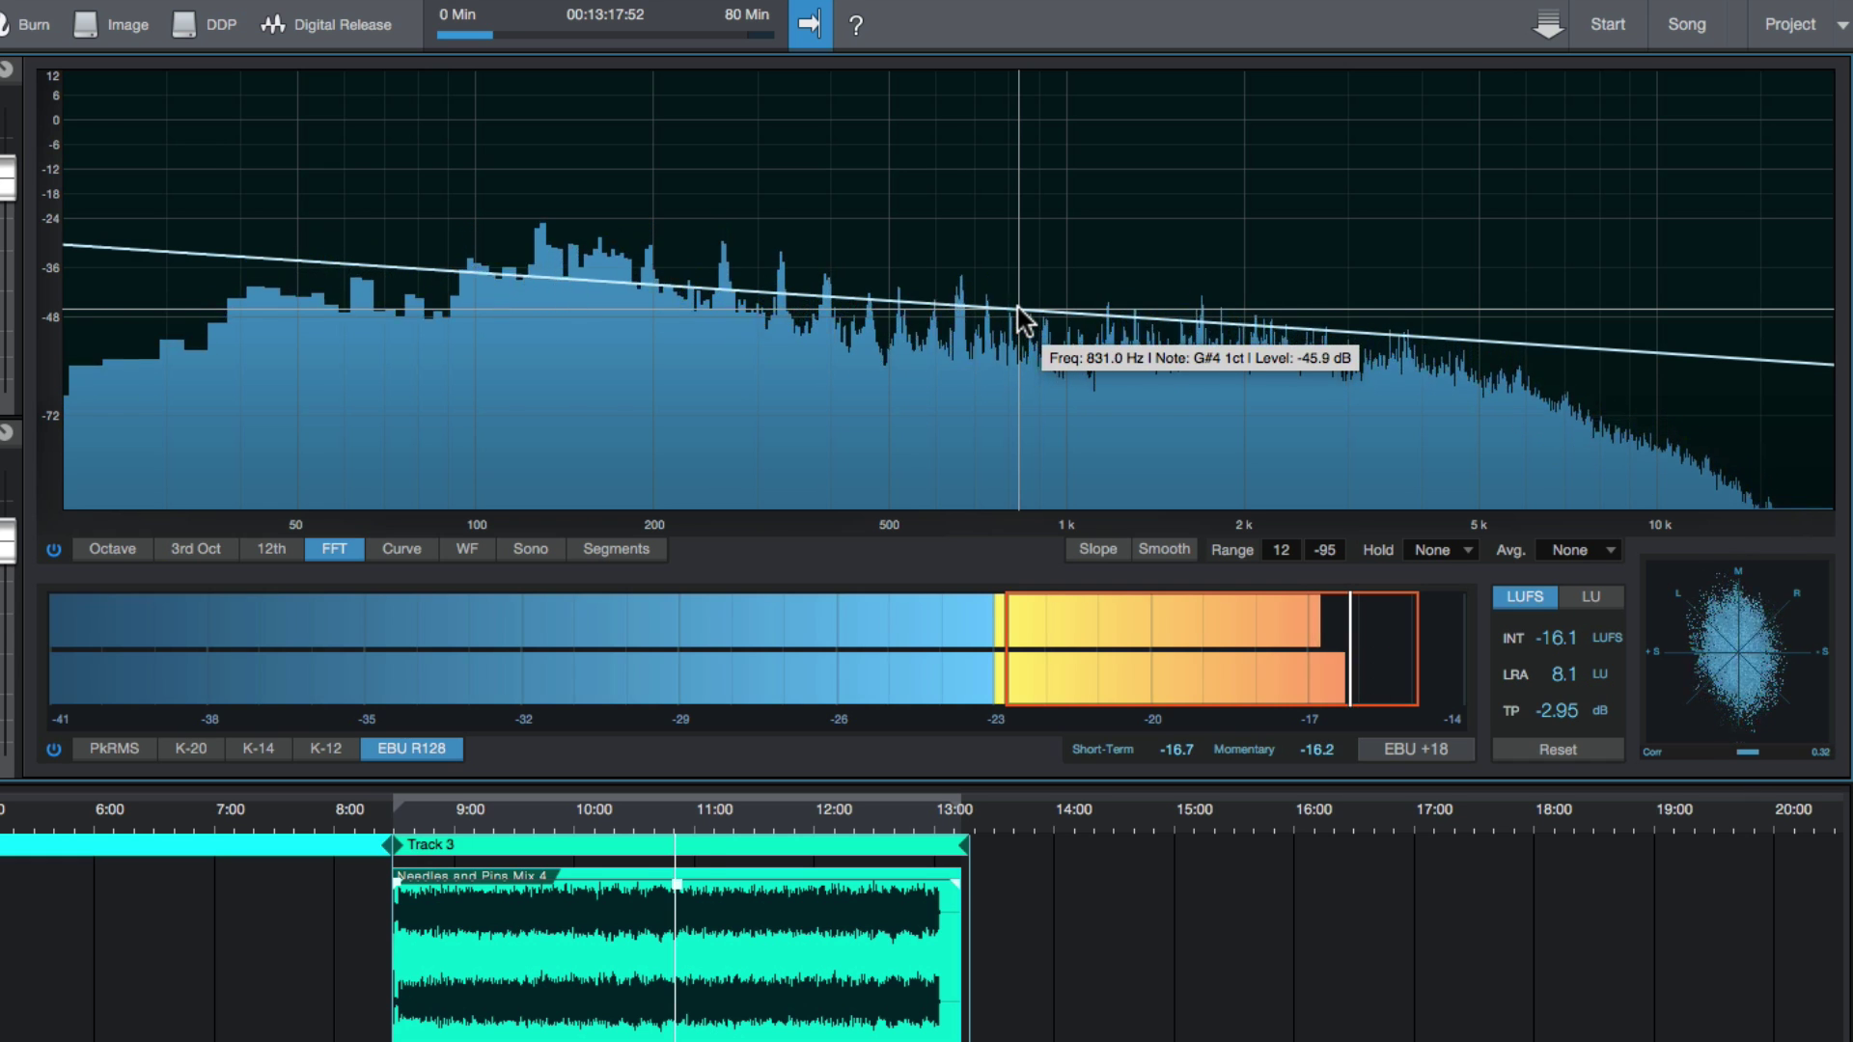
- Compare the level meter's PkRMS, K-20, K-14 and K-12 scales during playback, ending on EBU R128
left_click(126, 753)
left_click(191, 751)
left_click(264, 753)
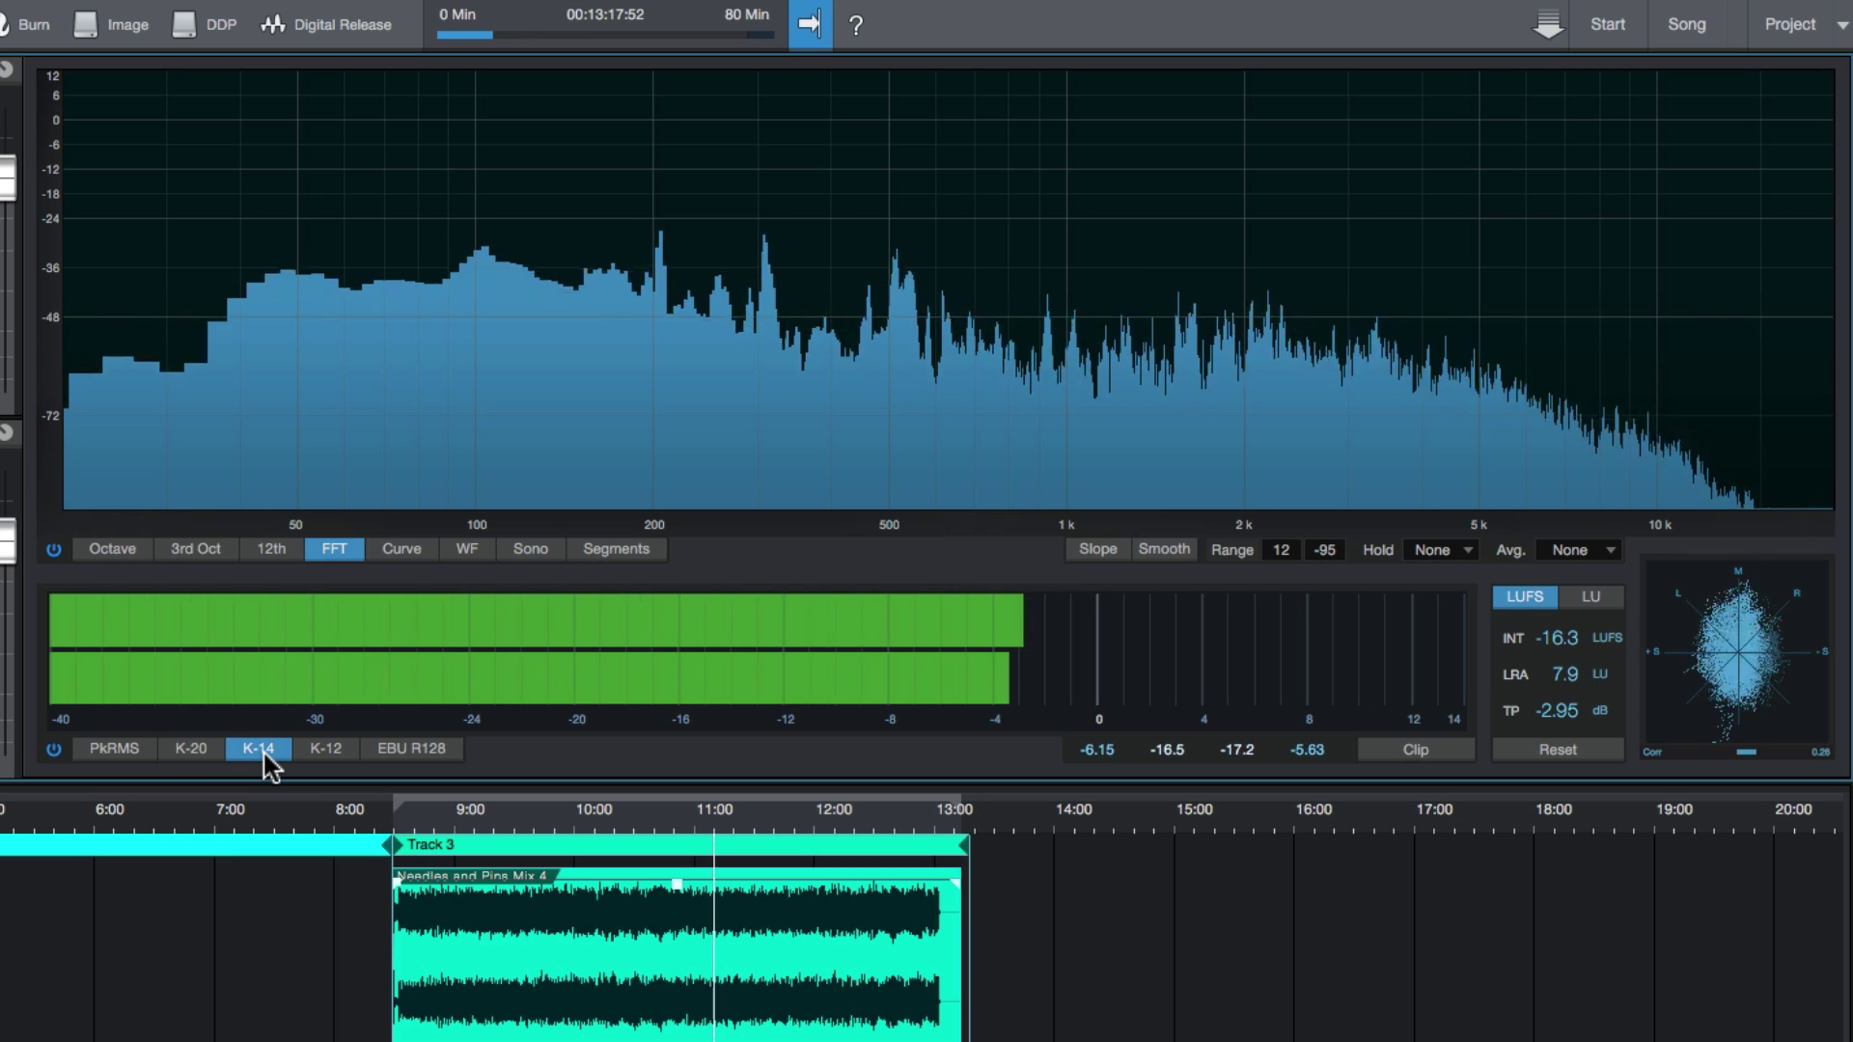
left_click(350, 753)
left_click(434, 752)
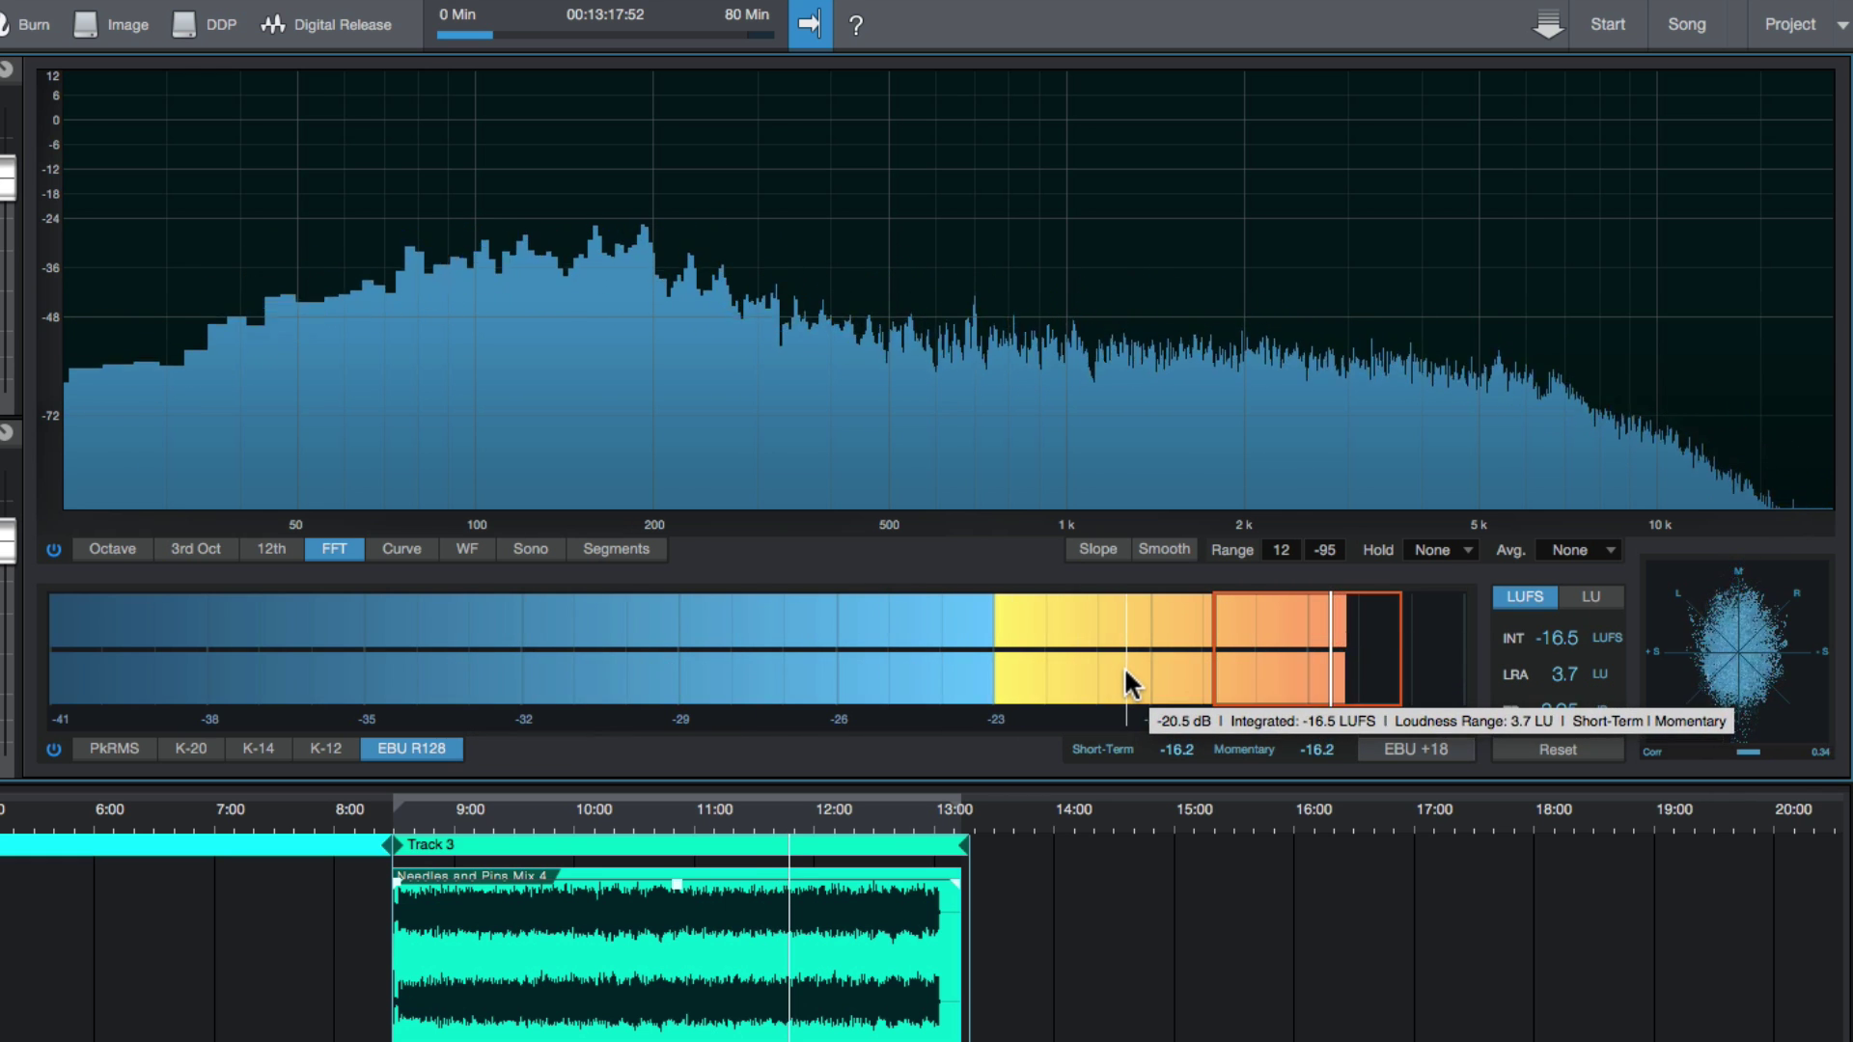
left_click(144, 748)
left_click(188, 753)
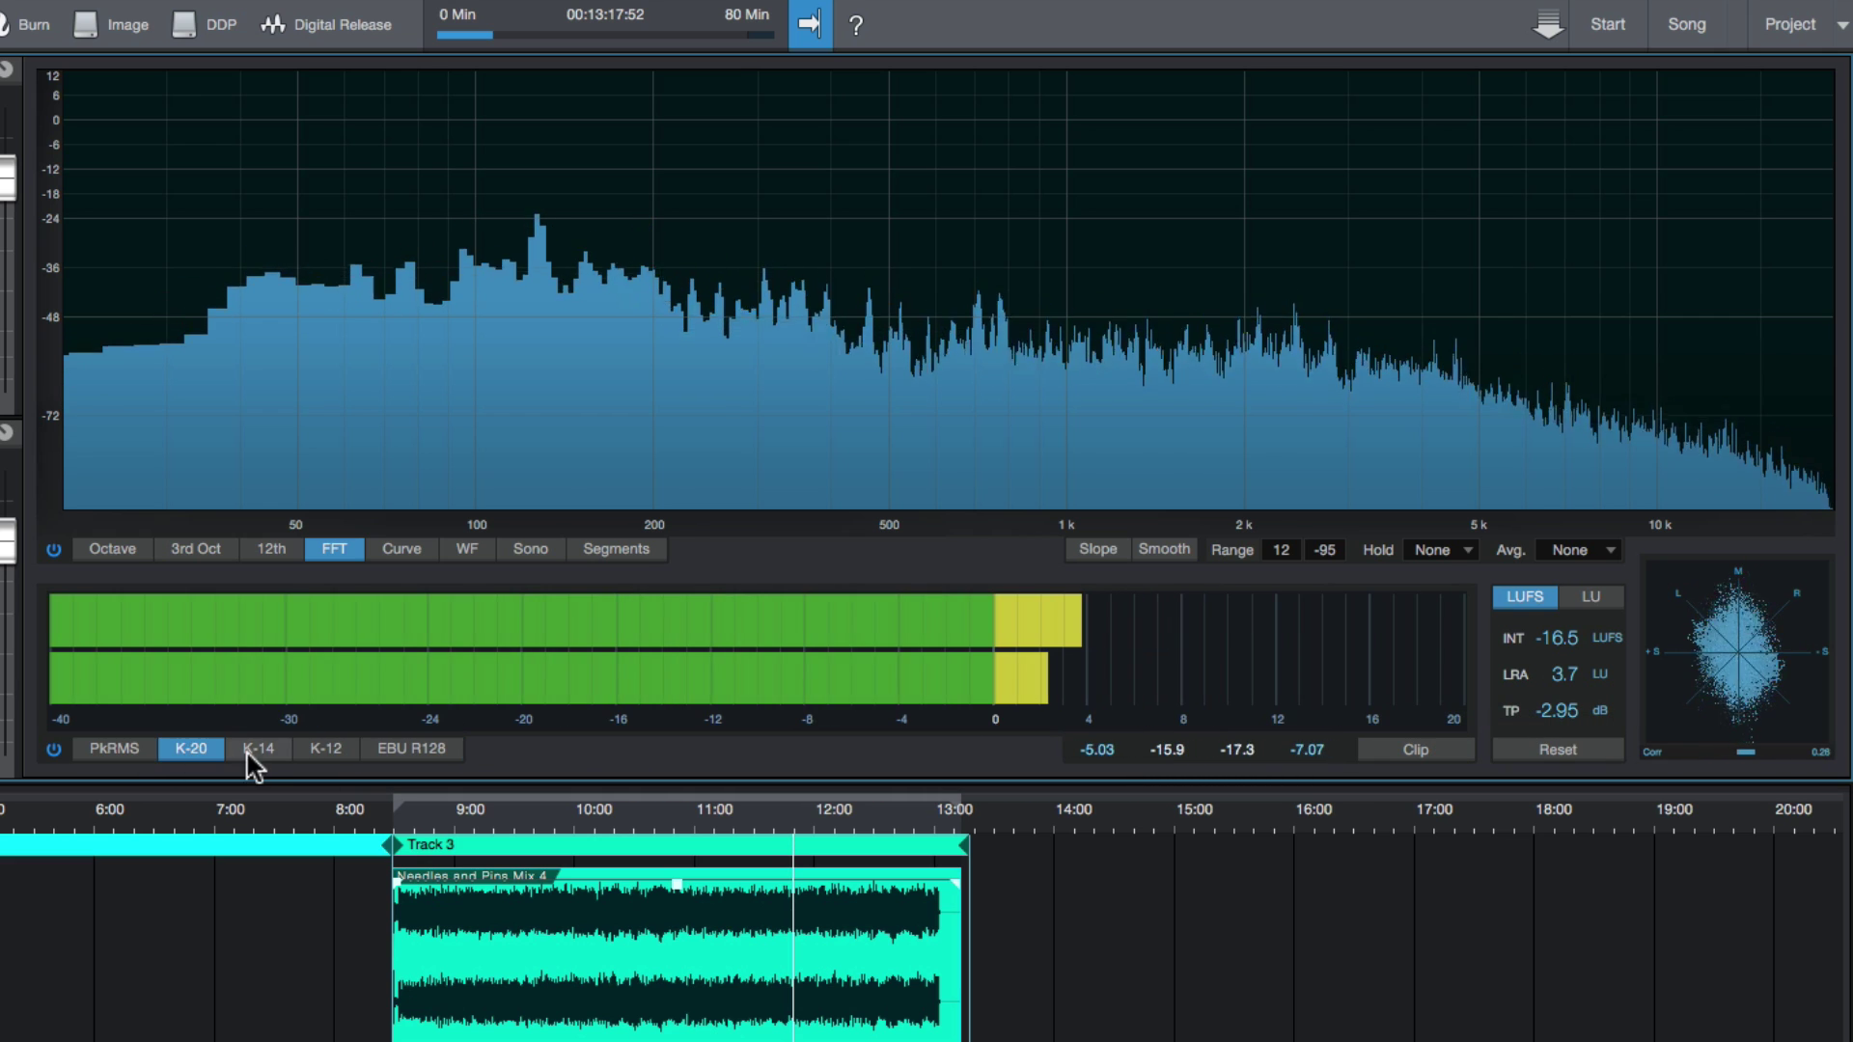
left_click(257, 752)
left_click(338, 753)
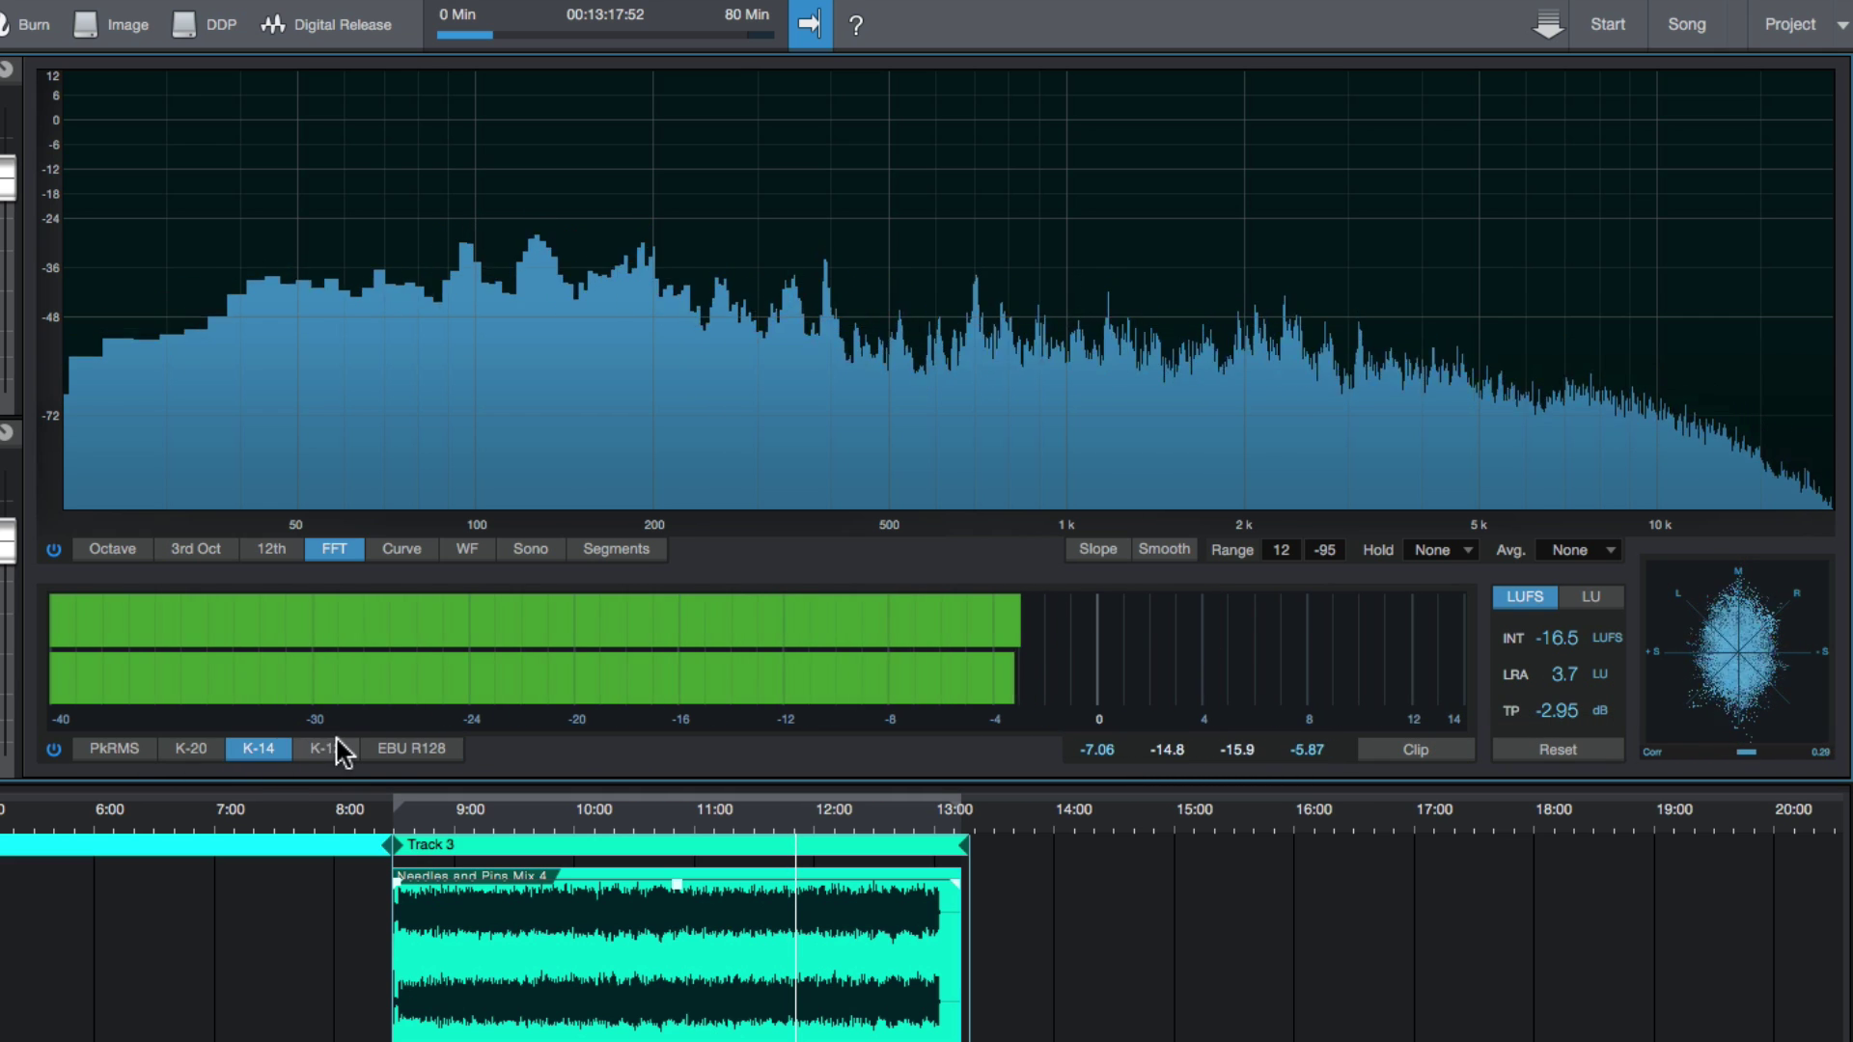
left_click(386, 751)
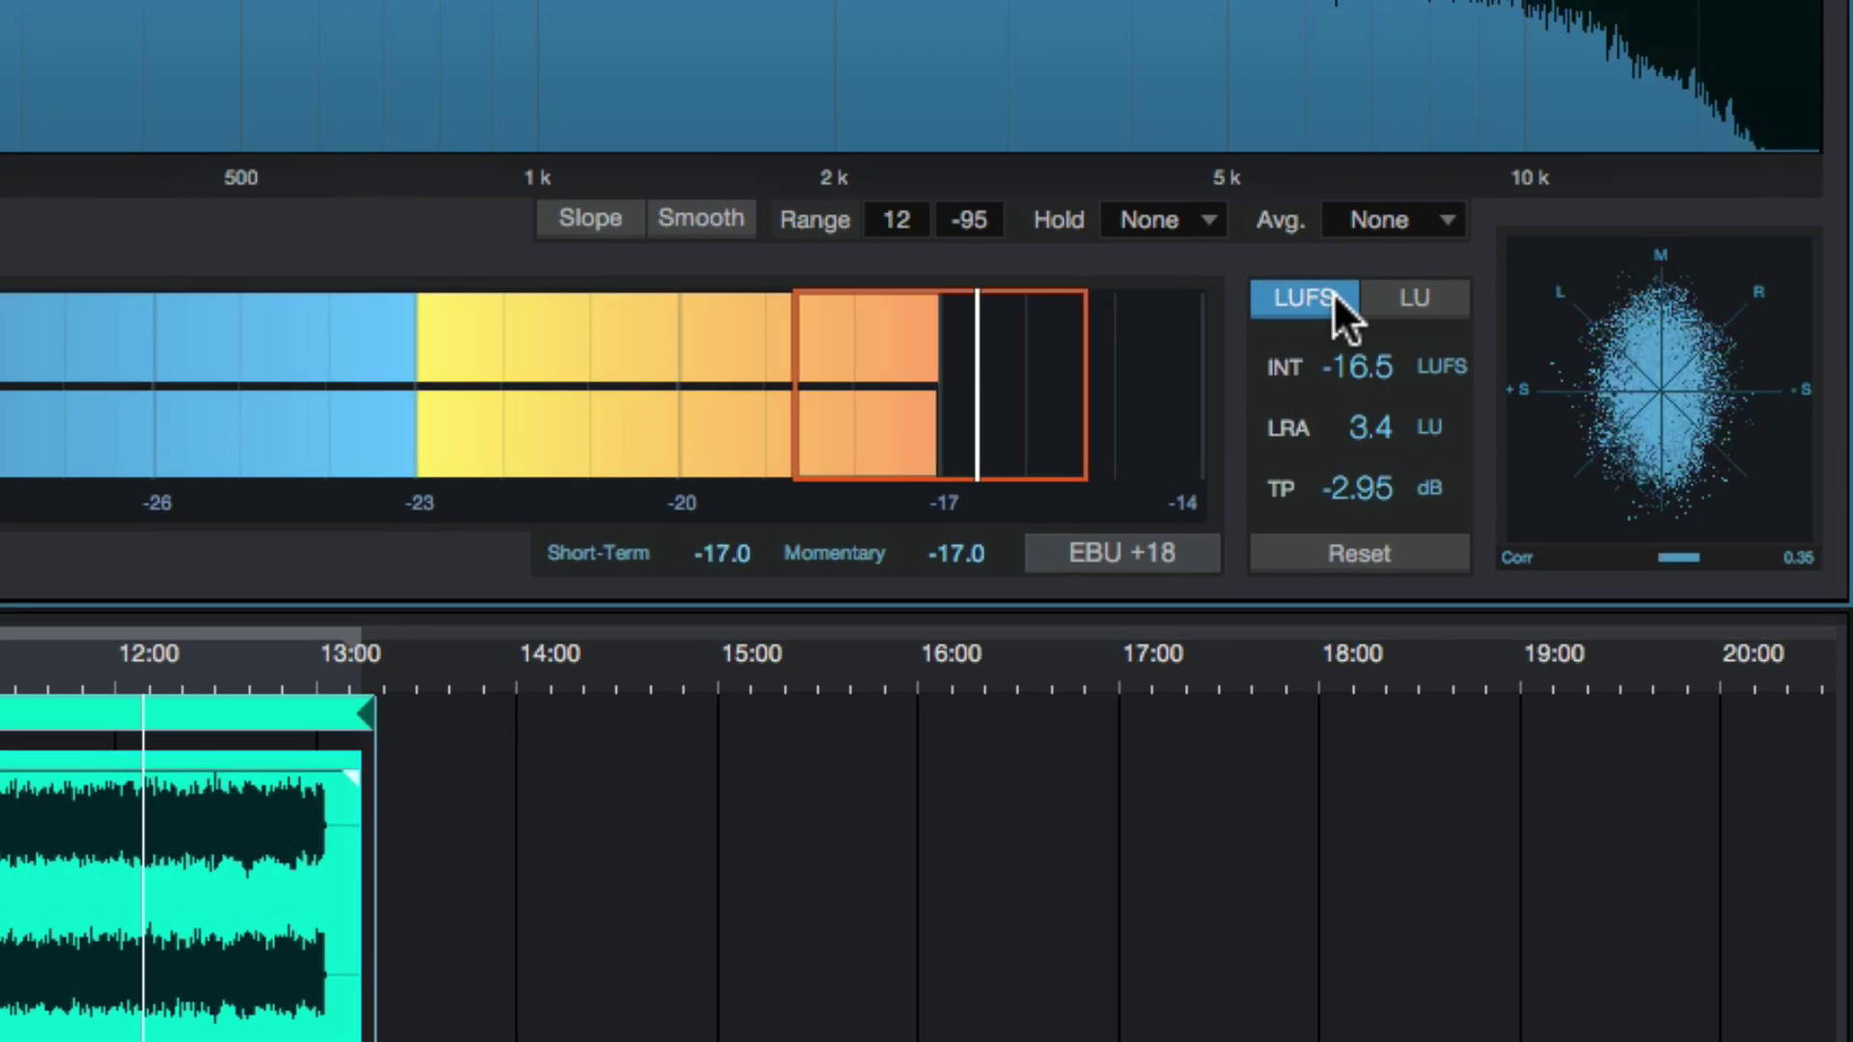
- View the loudness readings in LU and return them to LUFS
left_click(1543, 592)
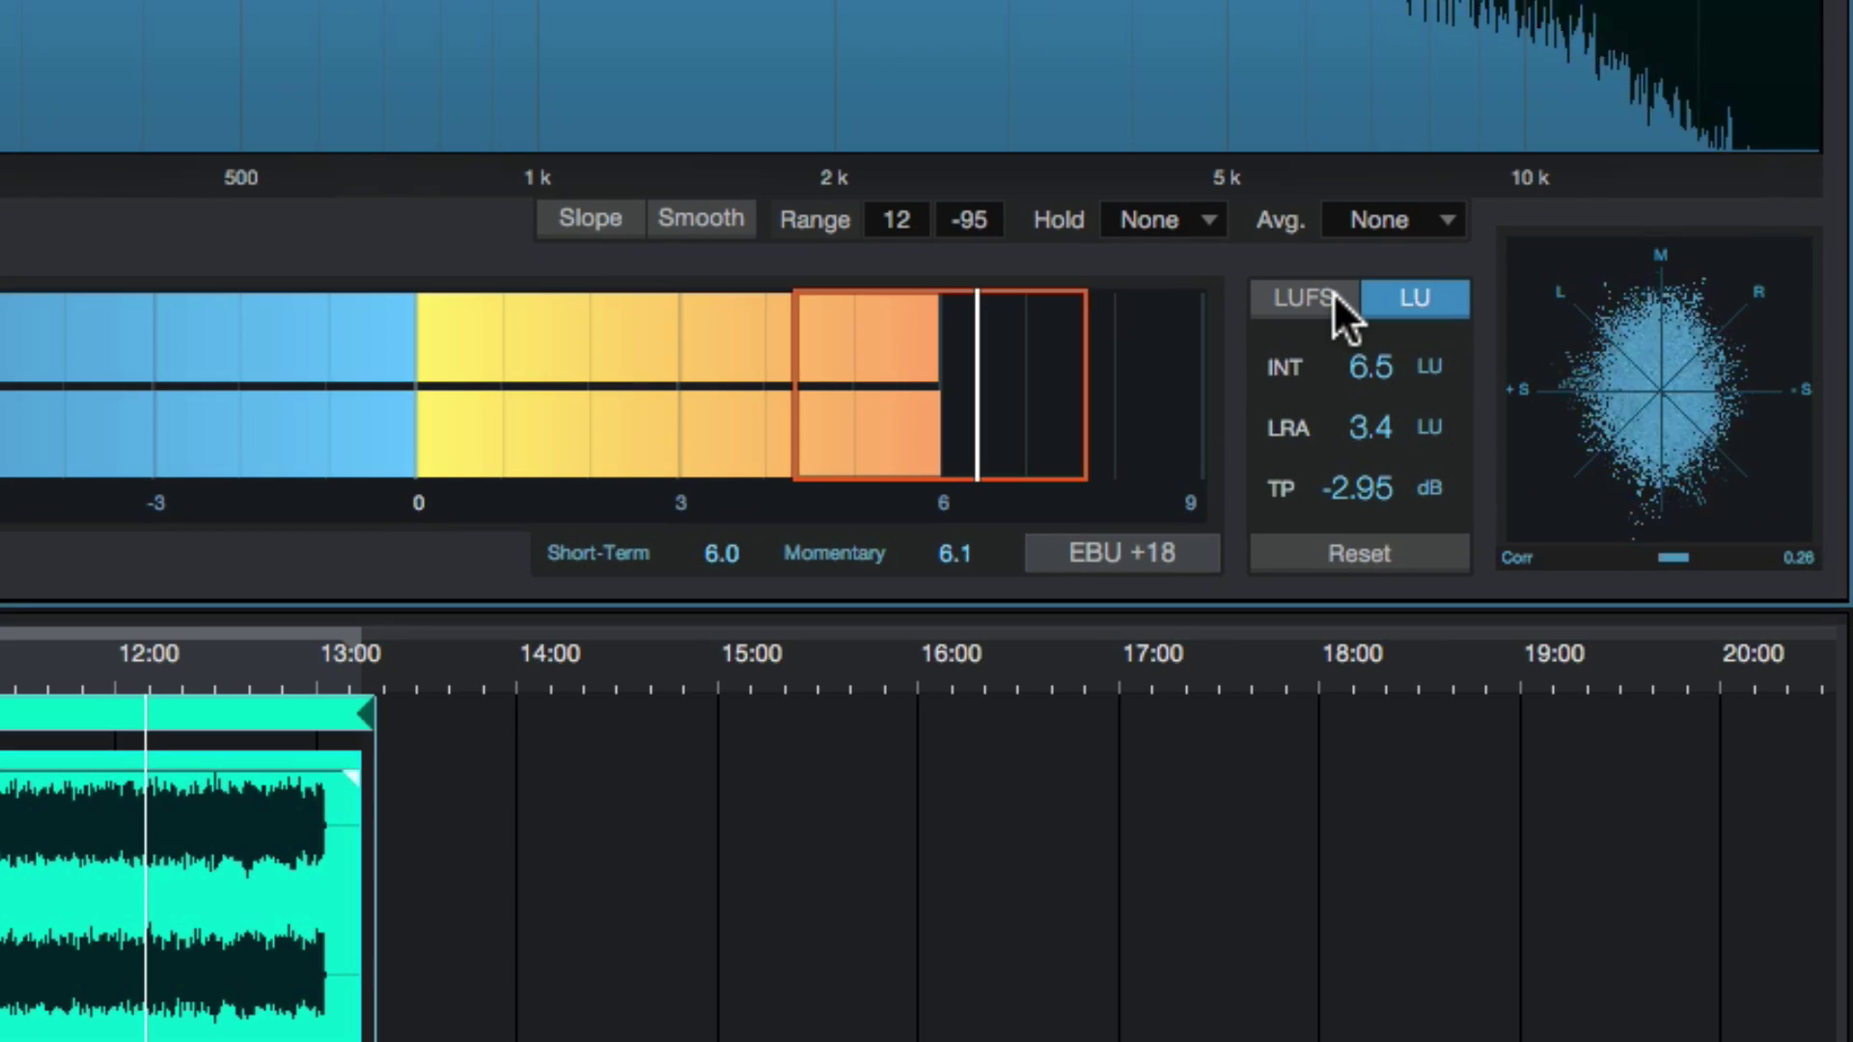
left_click(1333, 301)
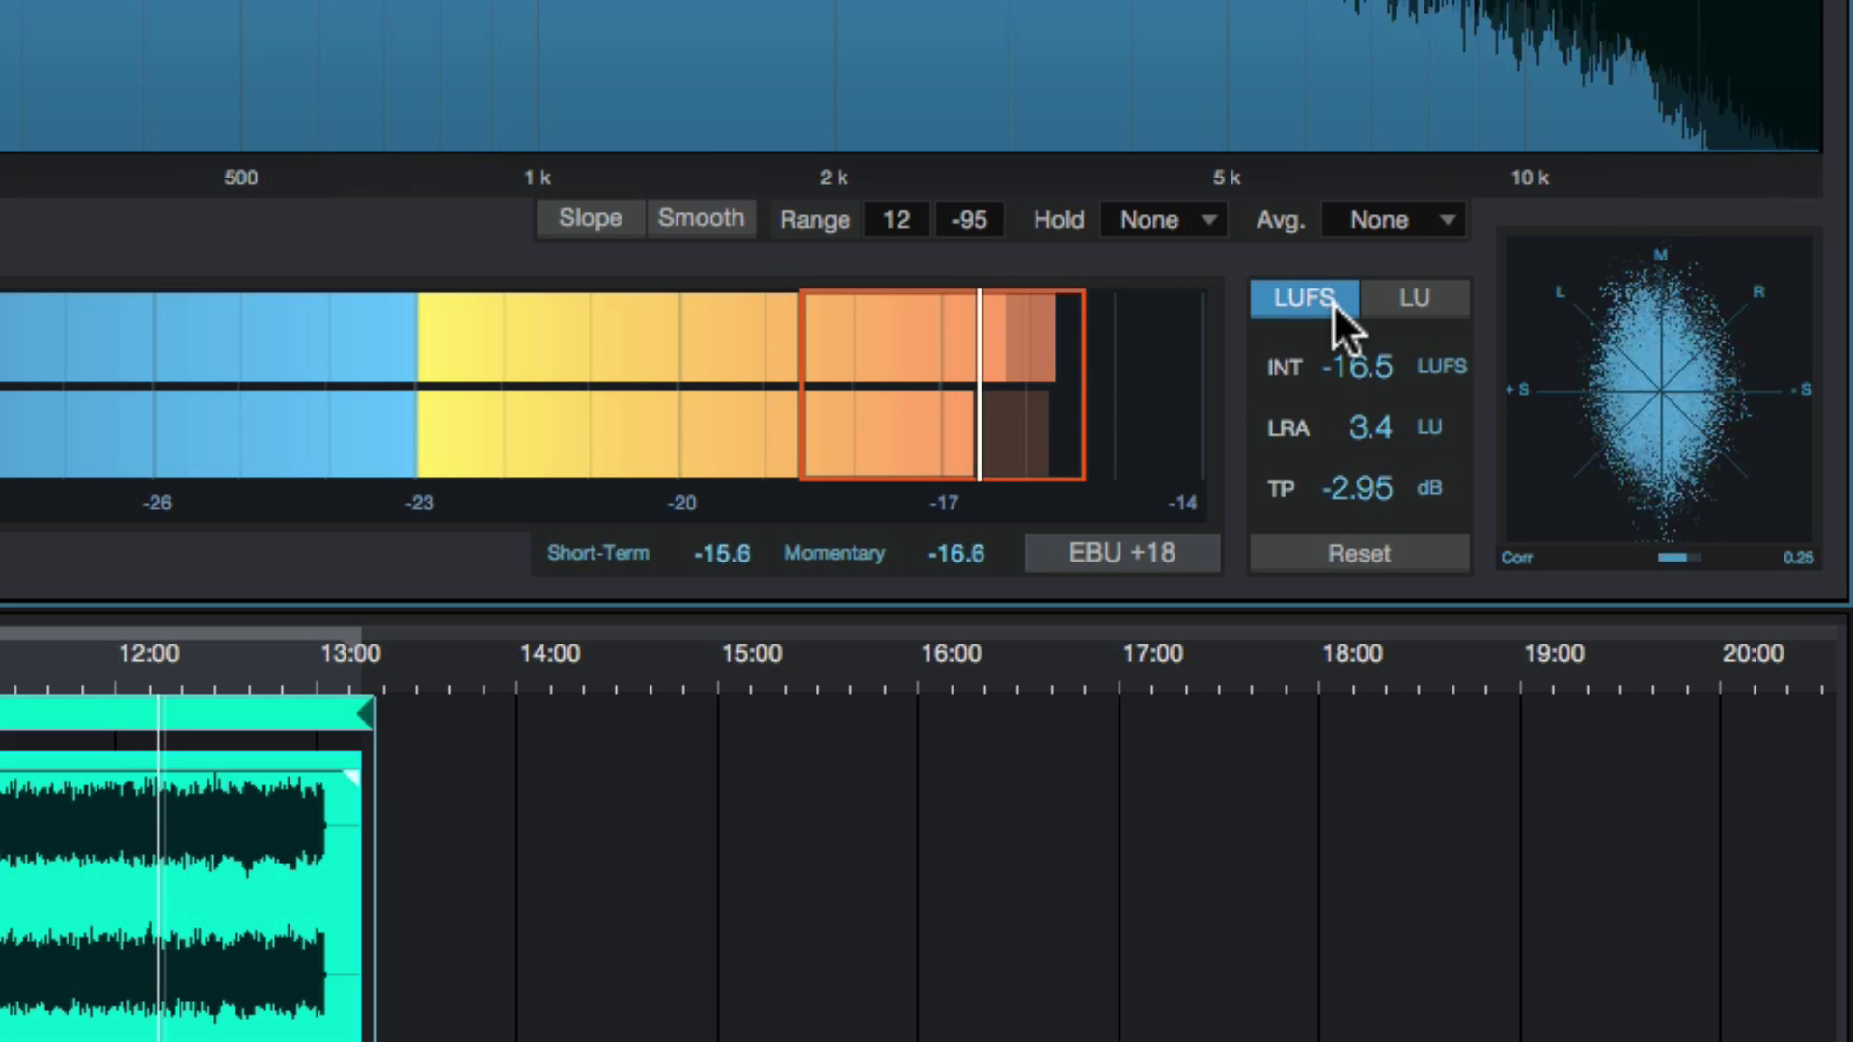
mouse_move(1061, 398)
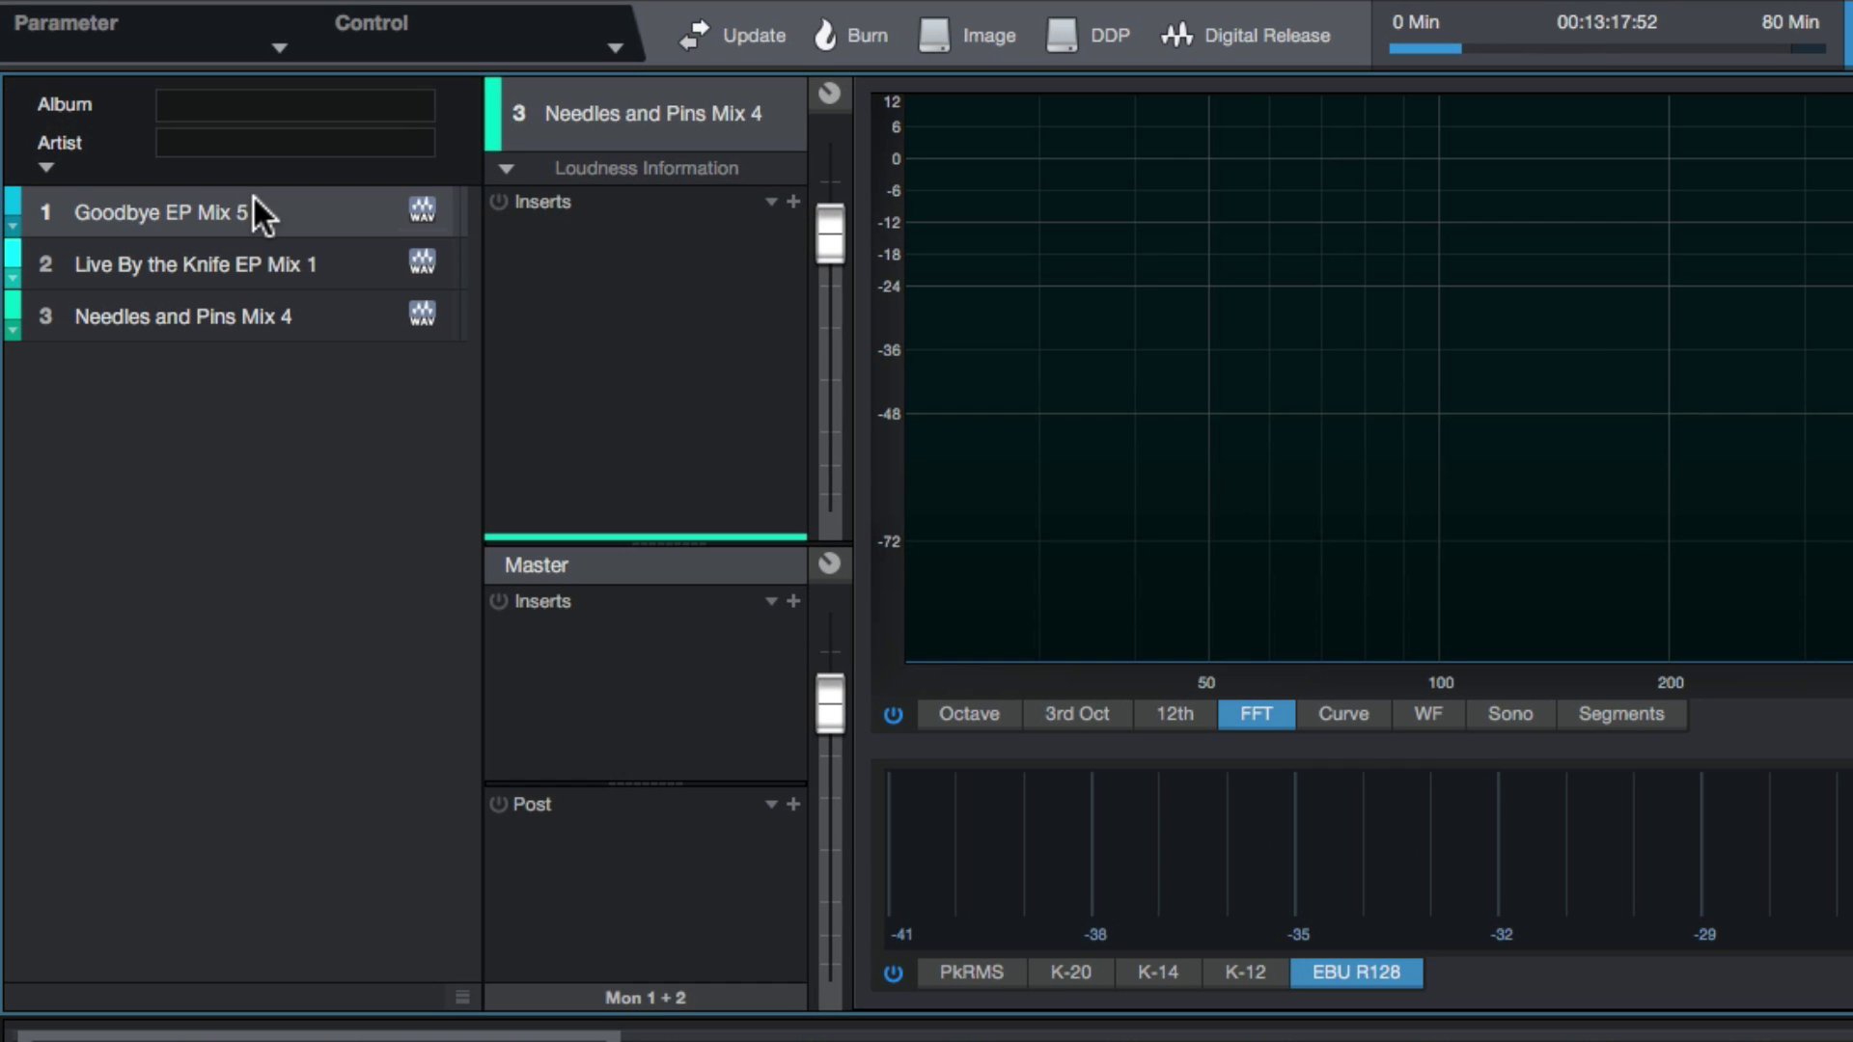
- View the insert channels of Goodbye EP Mix 5 and Live By the Knife EP Mix 1, leaving Goodbye EP Mix 5 selected
left_click(253, 199)
left_click(249, 264)
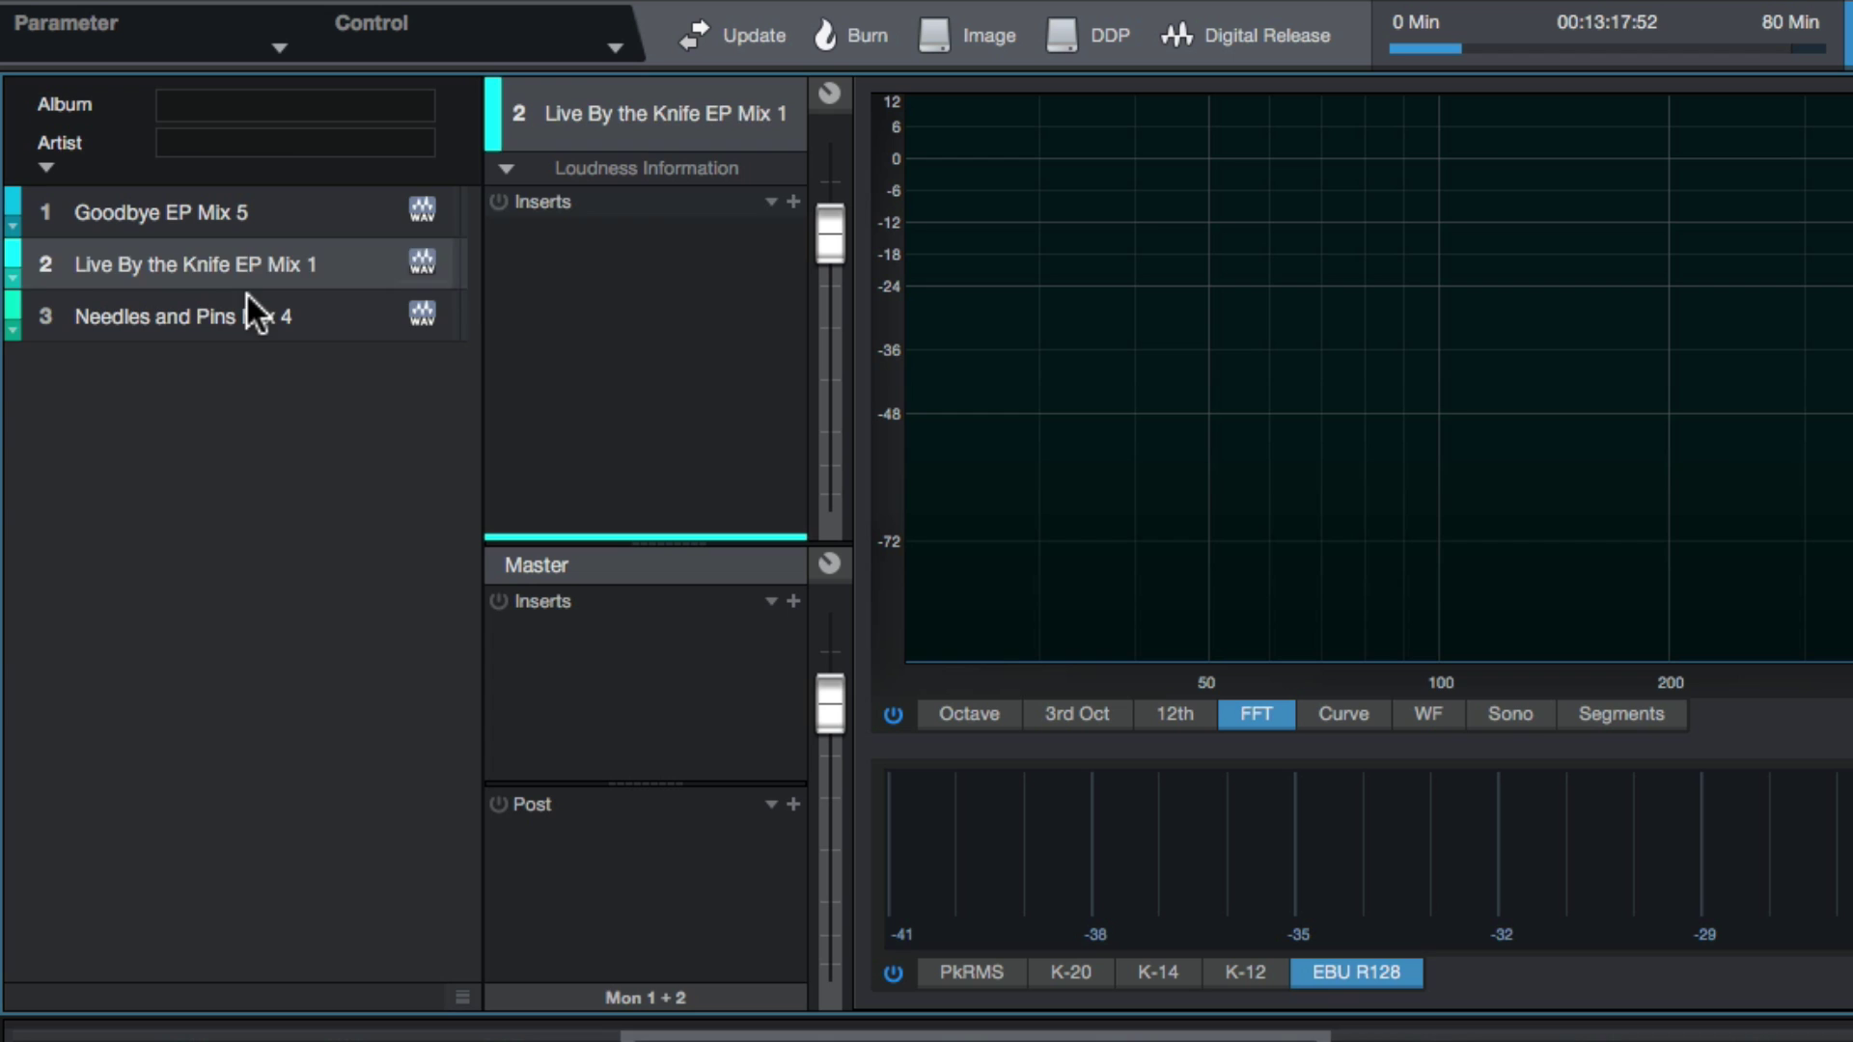
left_click(241, 216)
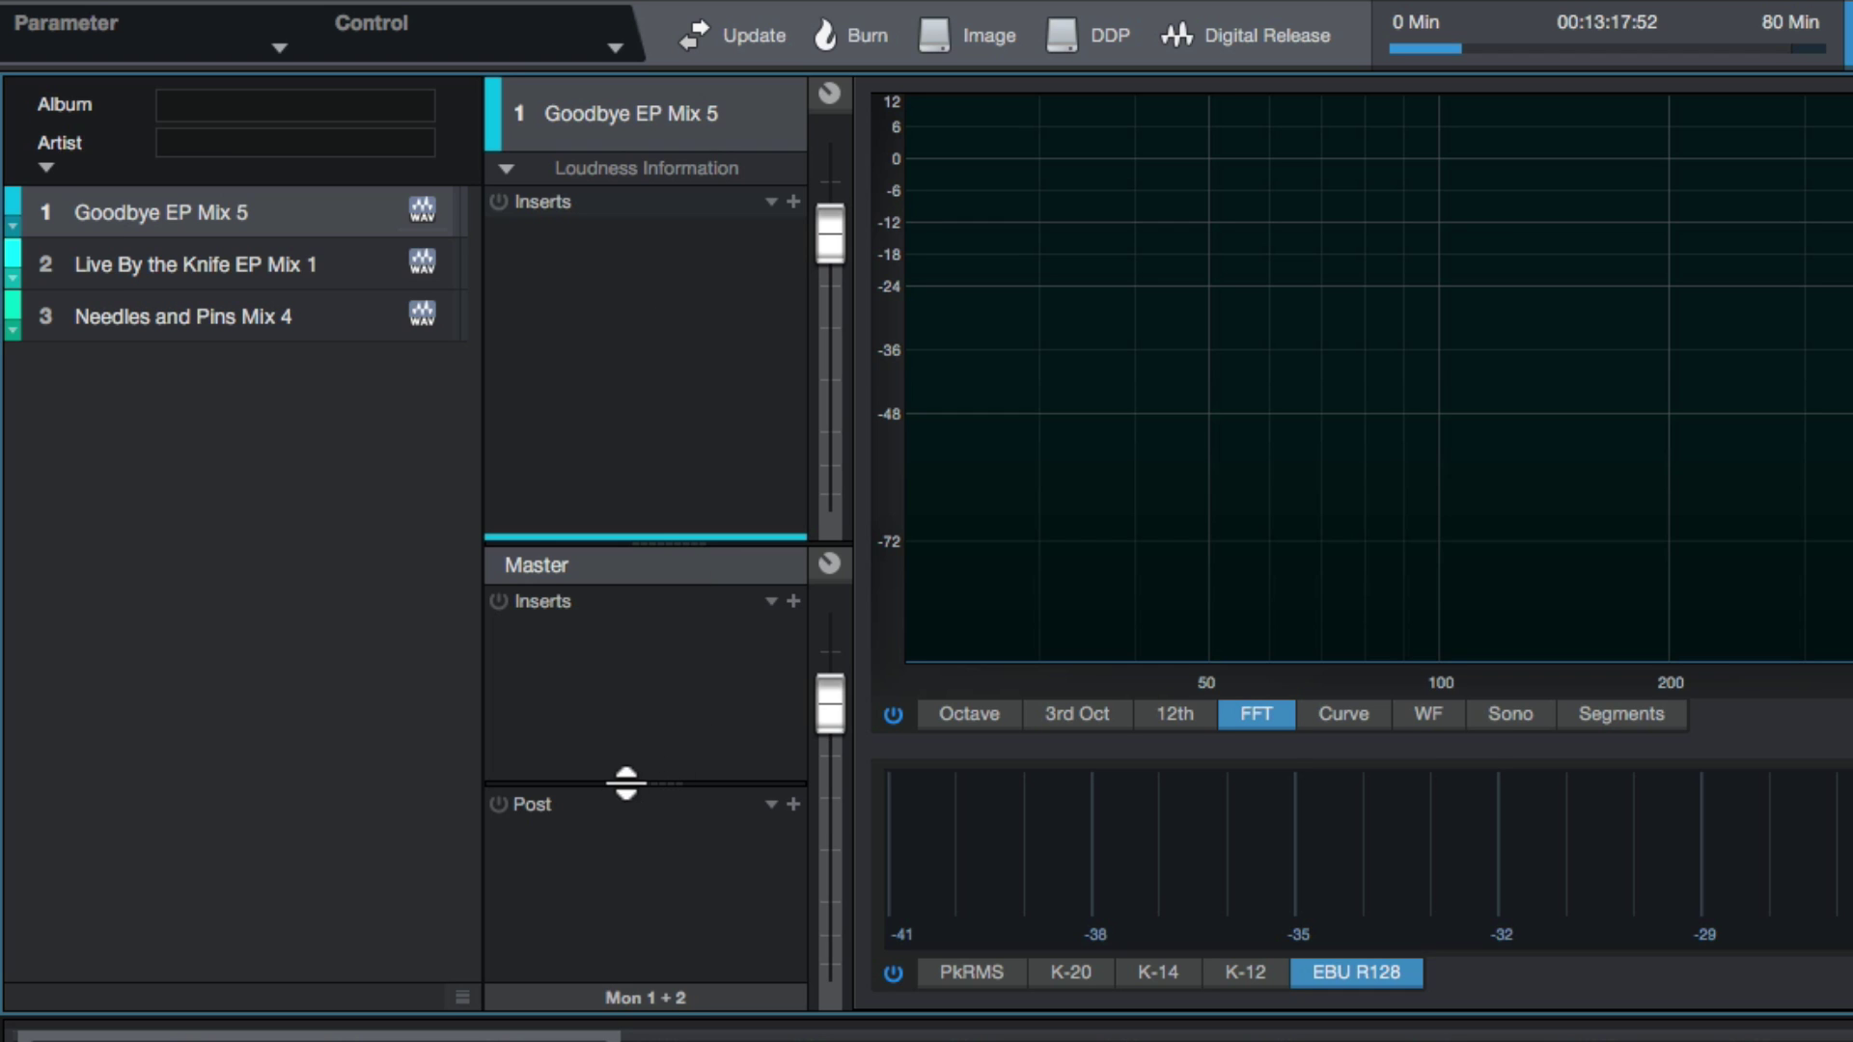
- Try the master fader at -1.7 dB, reset it to 0 dB, and adjust the divider between the master Inserts and Post racks
left_click_drag(627, 783, 665, 797)
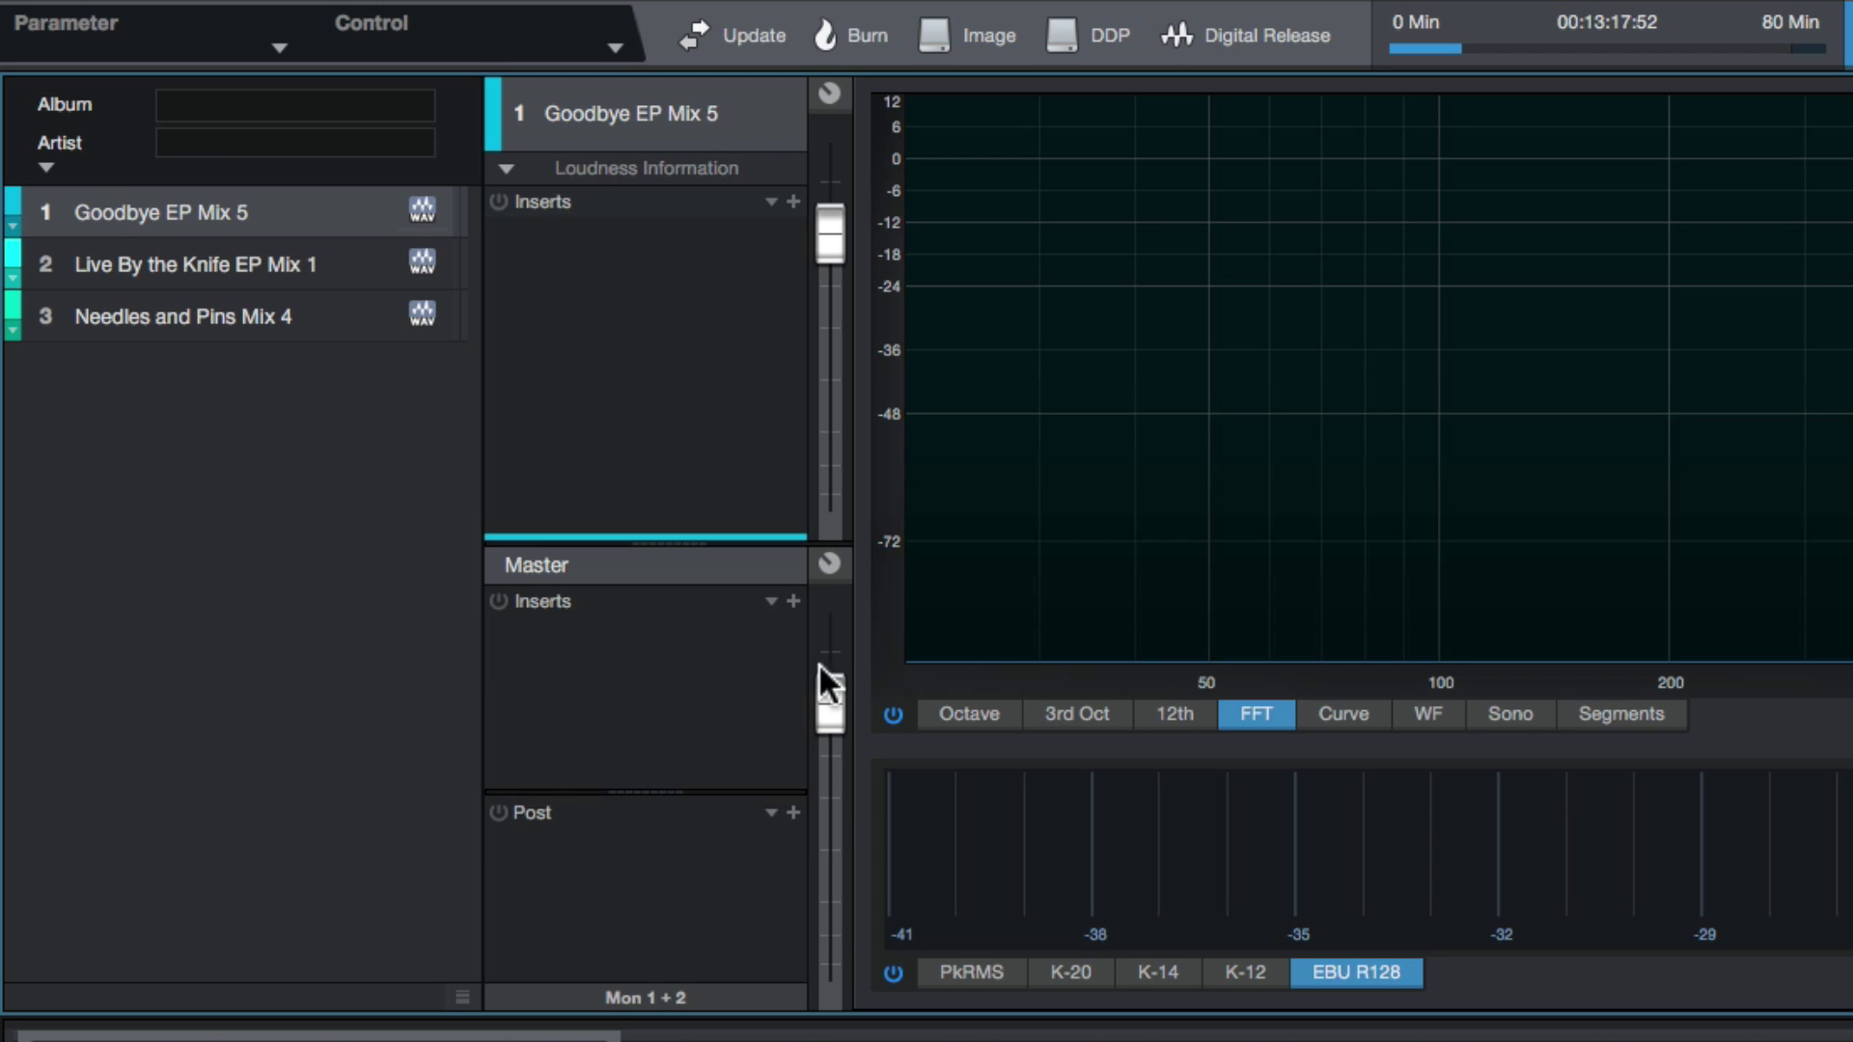
left_click_drag(819, 682, 828, 720)
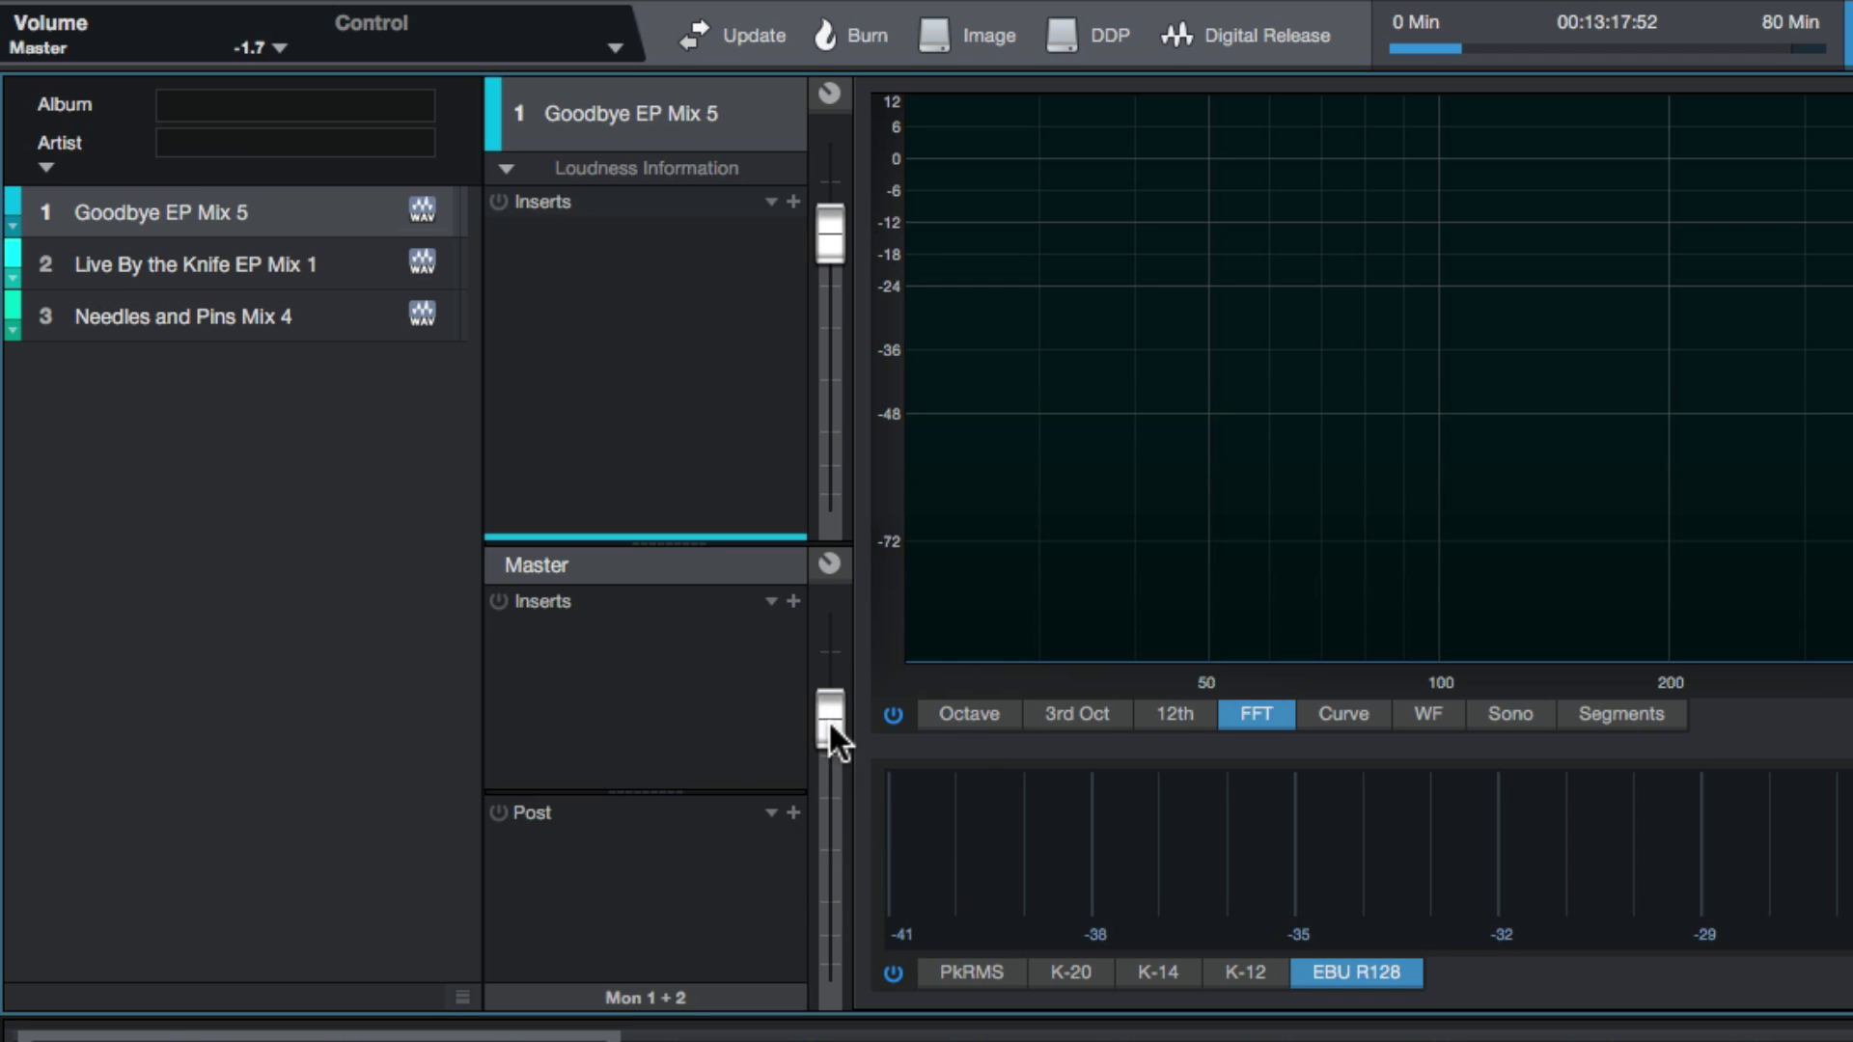
left_click(828, 720, "alt")
left_click_drag(627, 798, 632, 728)
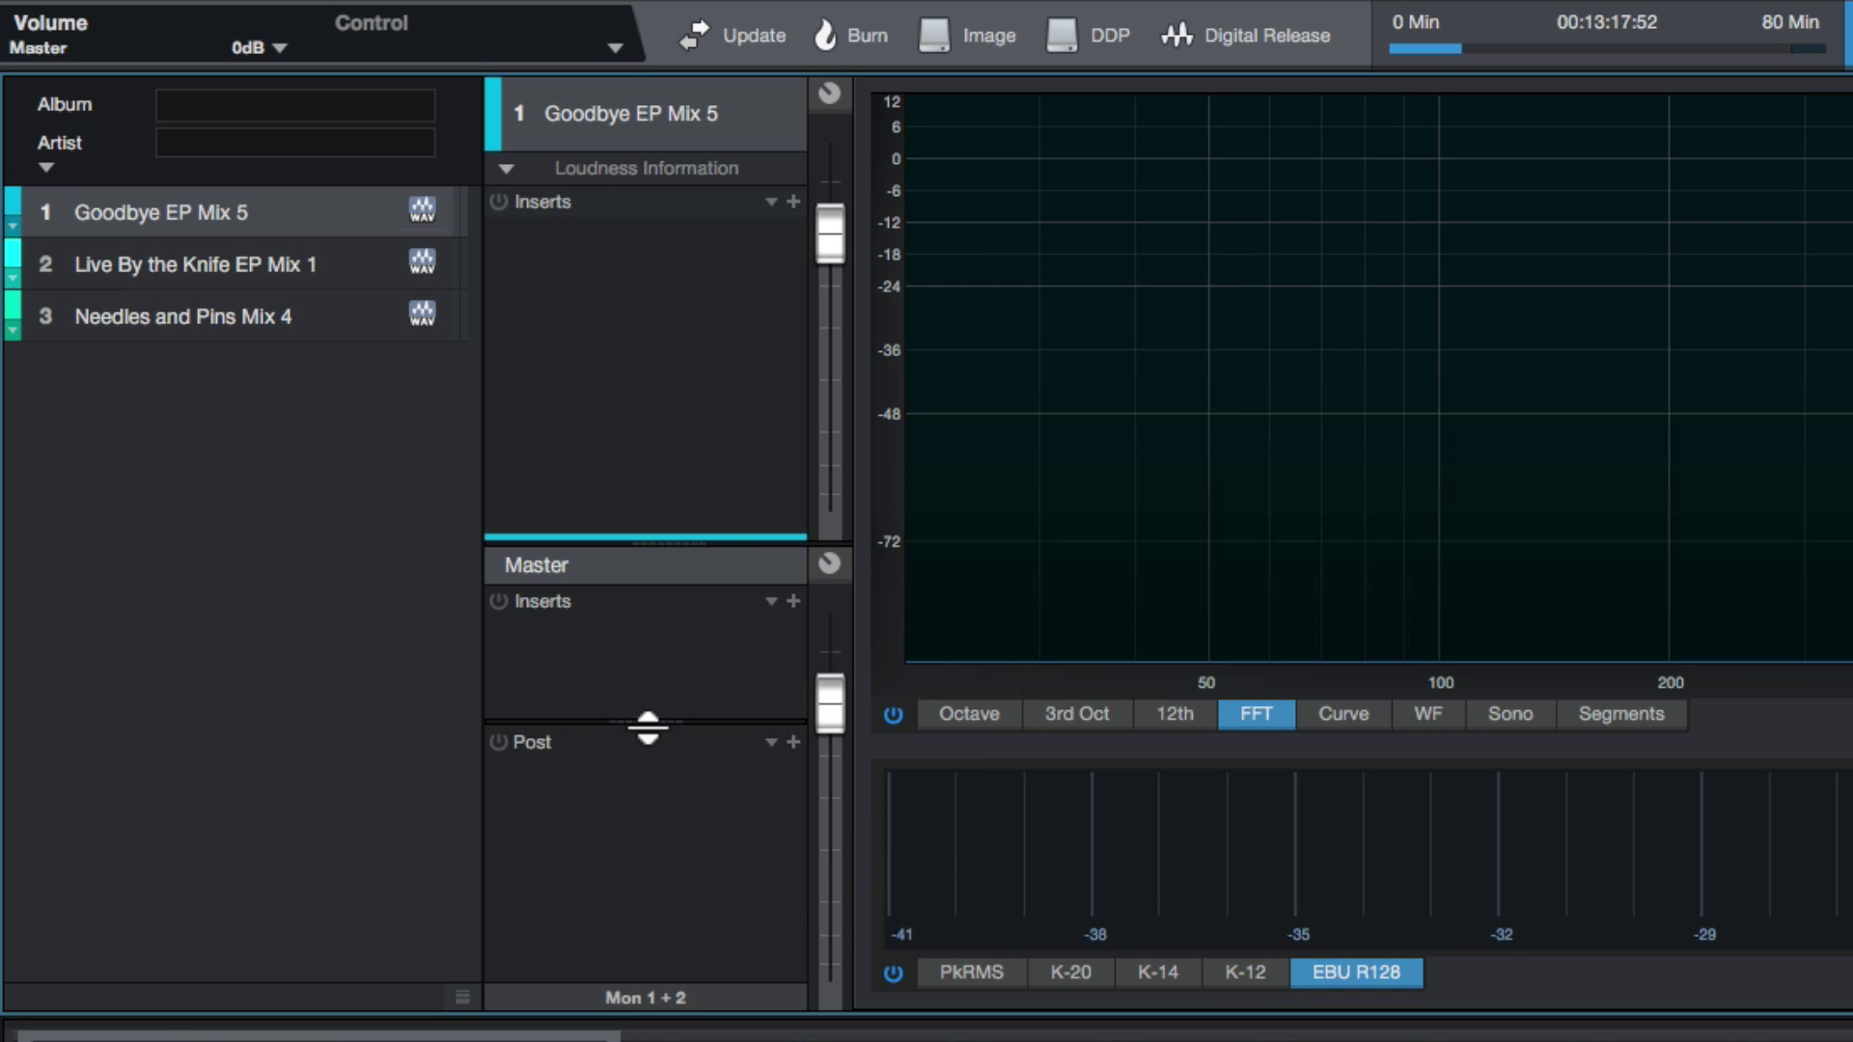
left_click_drag(648, 729, 640, 773)
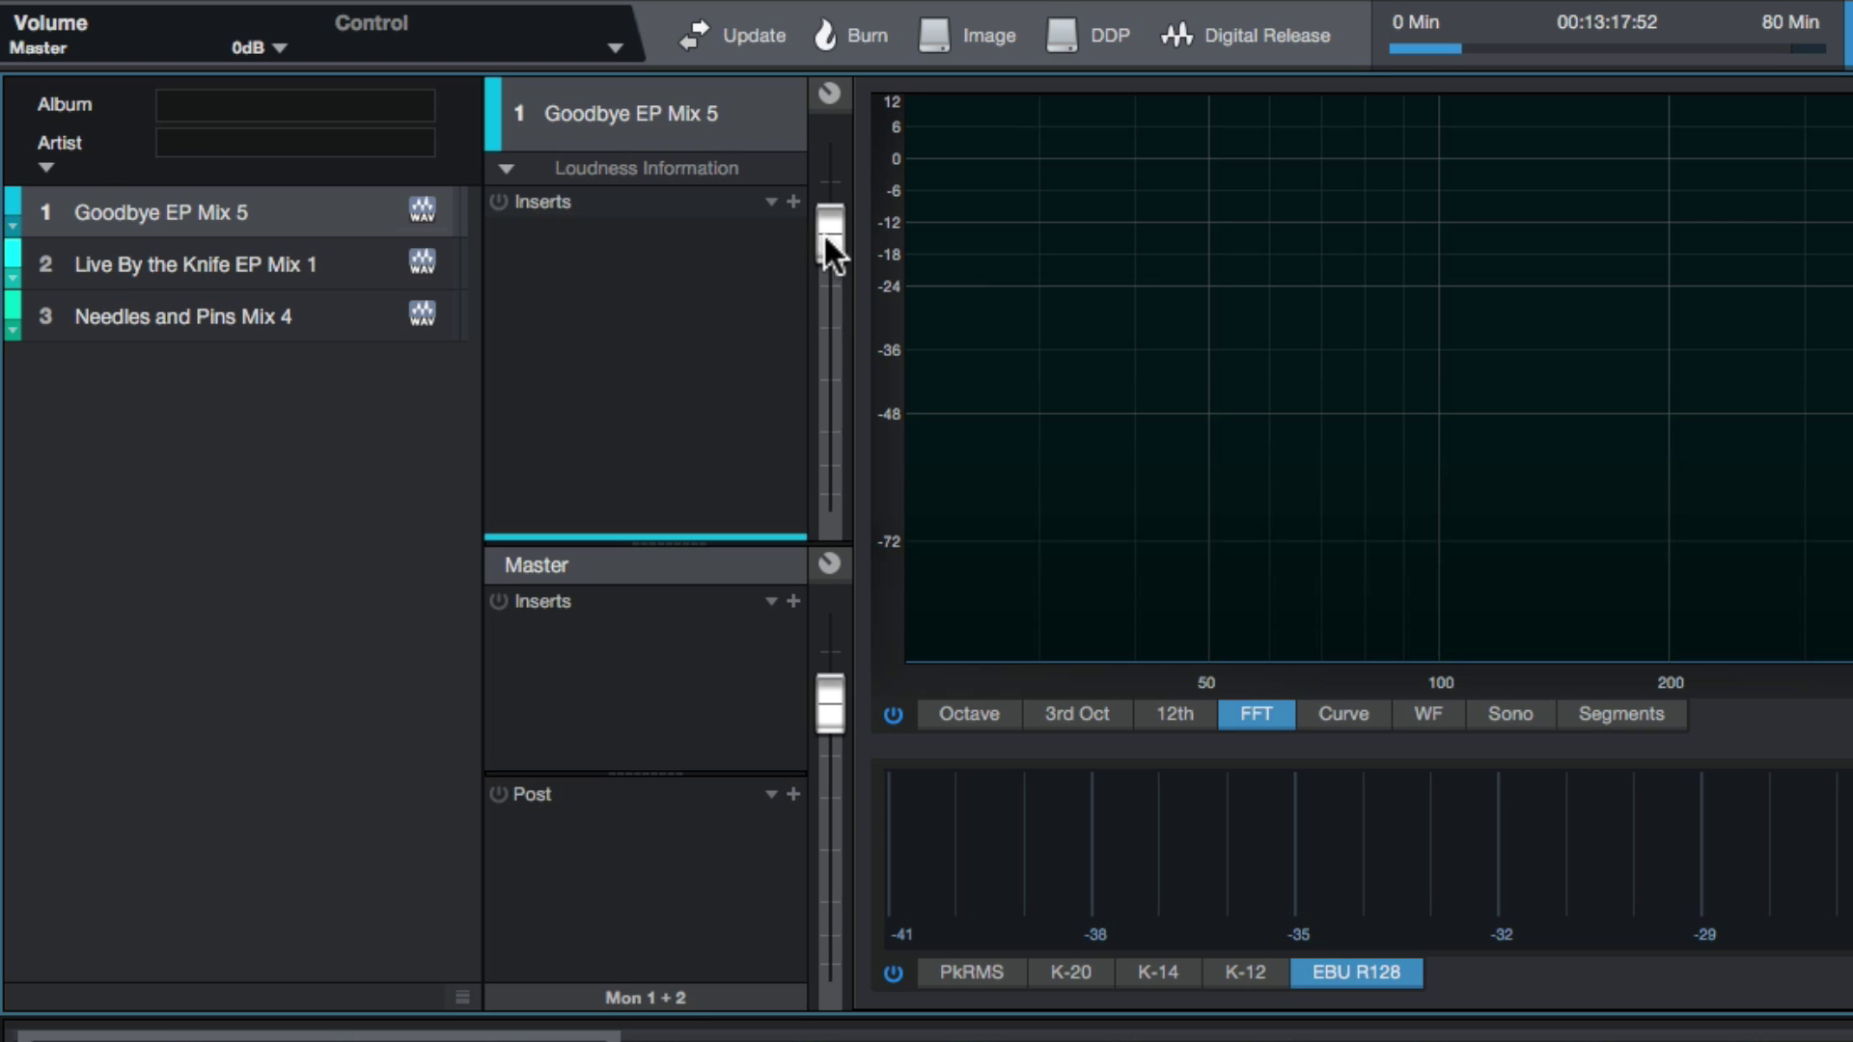
mouse_move(816, 237)
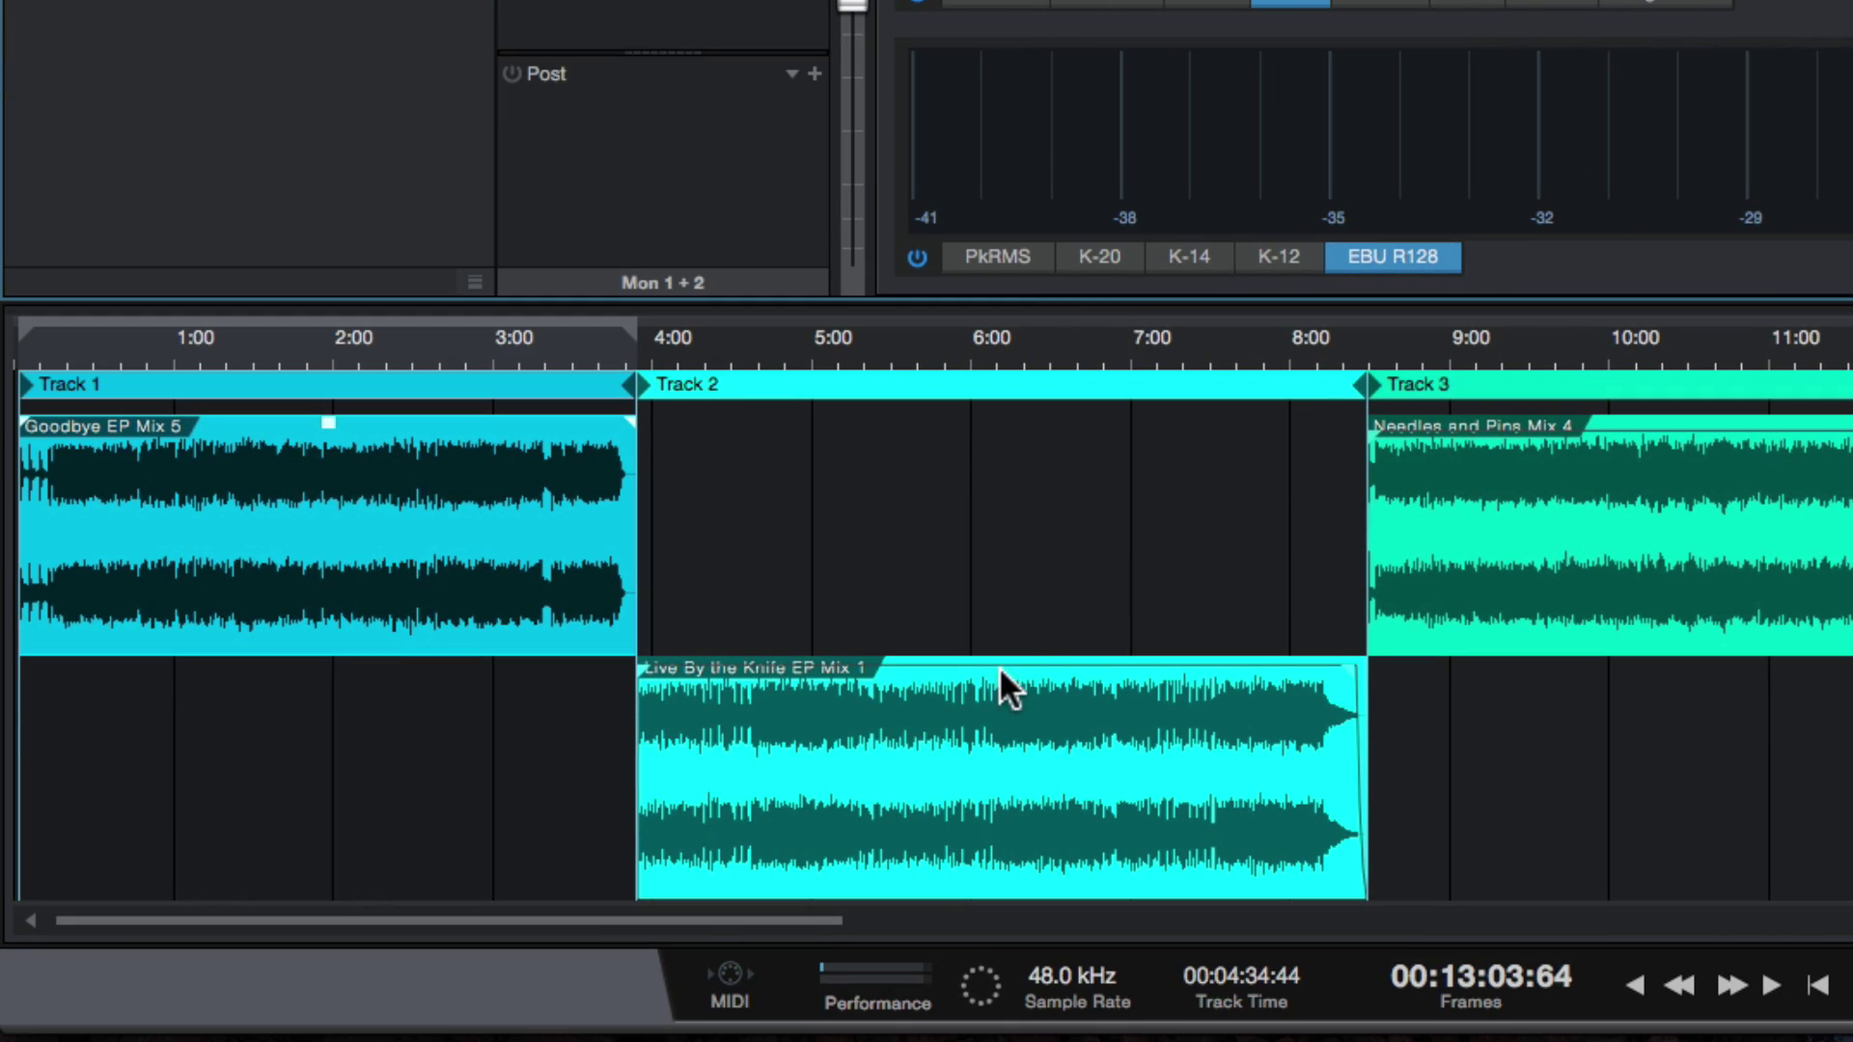
mouse_move(997, 687)
left_mouse_down()
mouse_move(996, 772)
mouse_move(989, 680)
mouse_move(984, 714)
left_mouse_up()
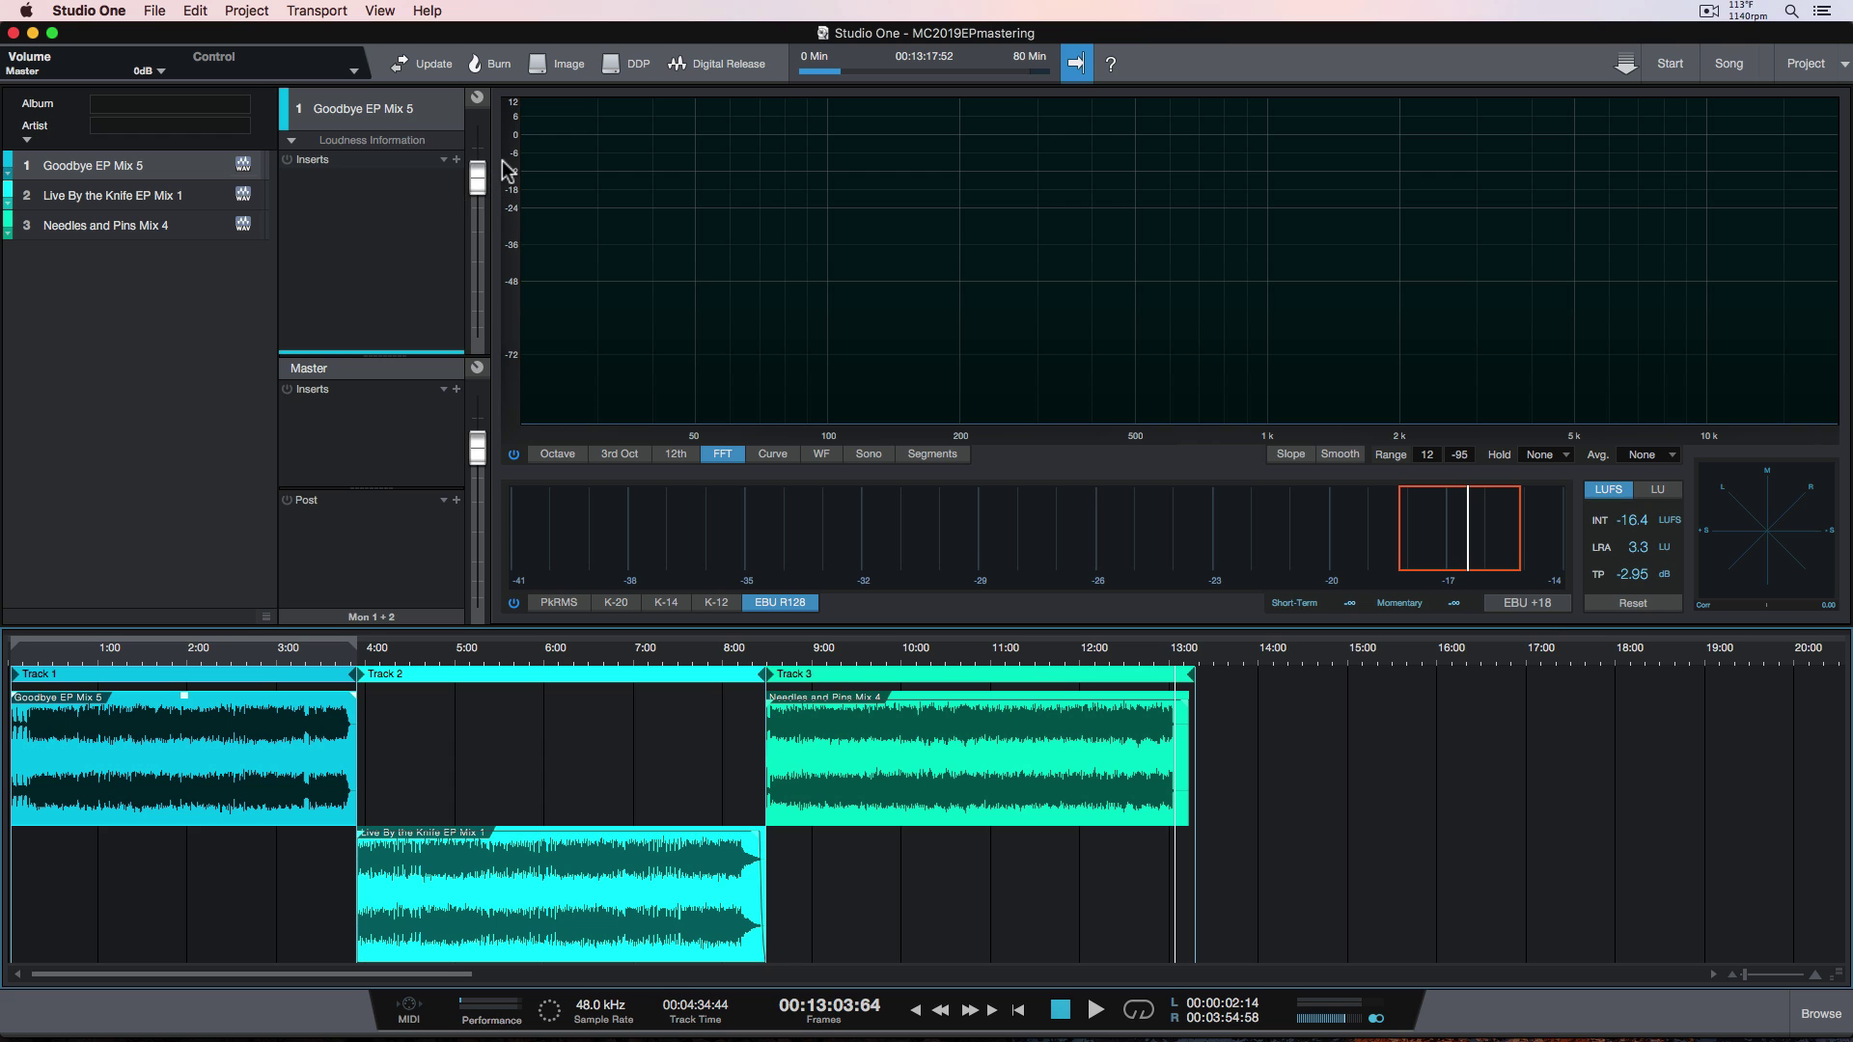
- View the Ozone 8 Equalizer on Live By the Knife EP Mix 1, and switch Goodbye EP Mix 5's equalizer to Mid/Side processing
left_click(198, 196)
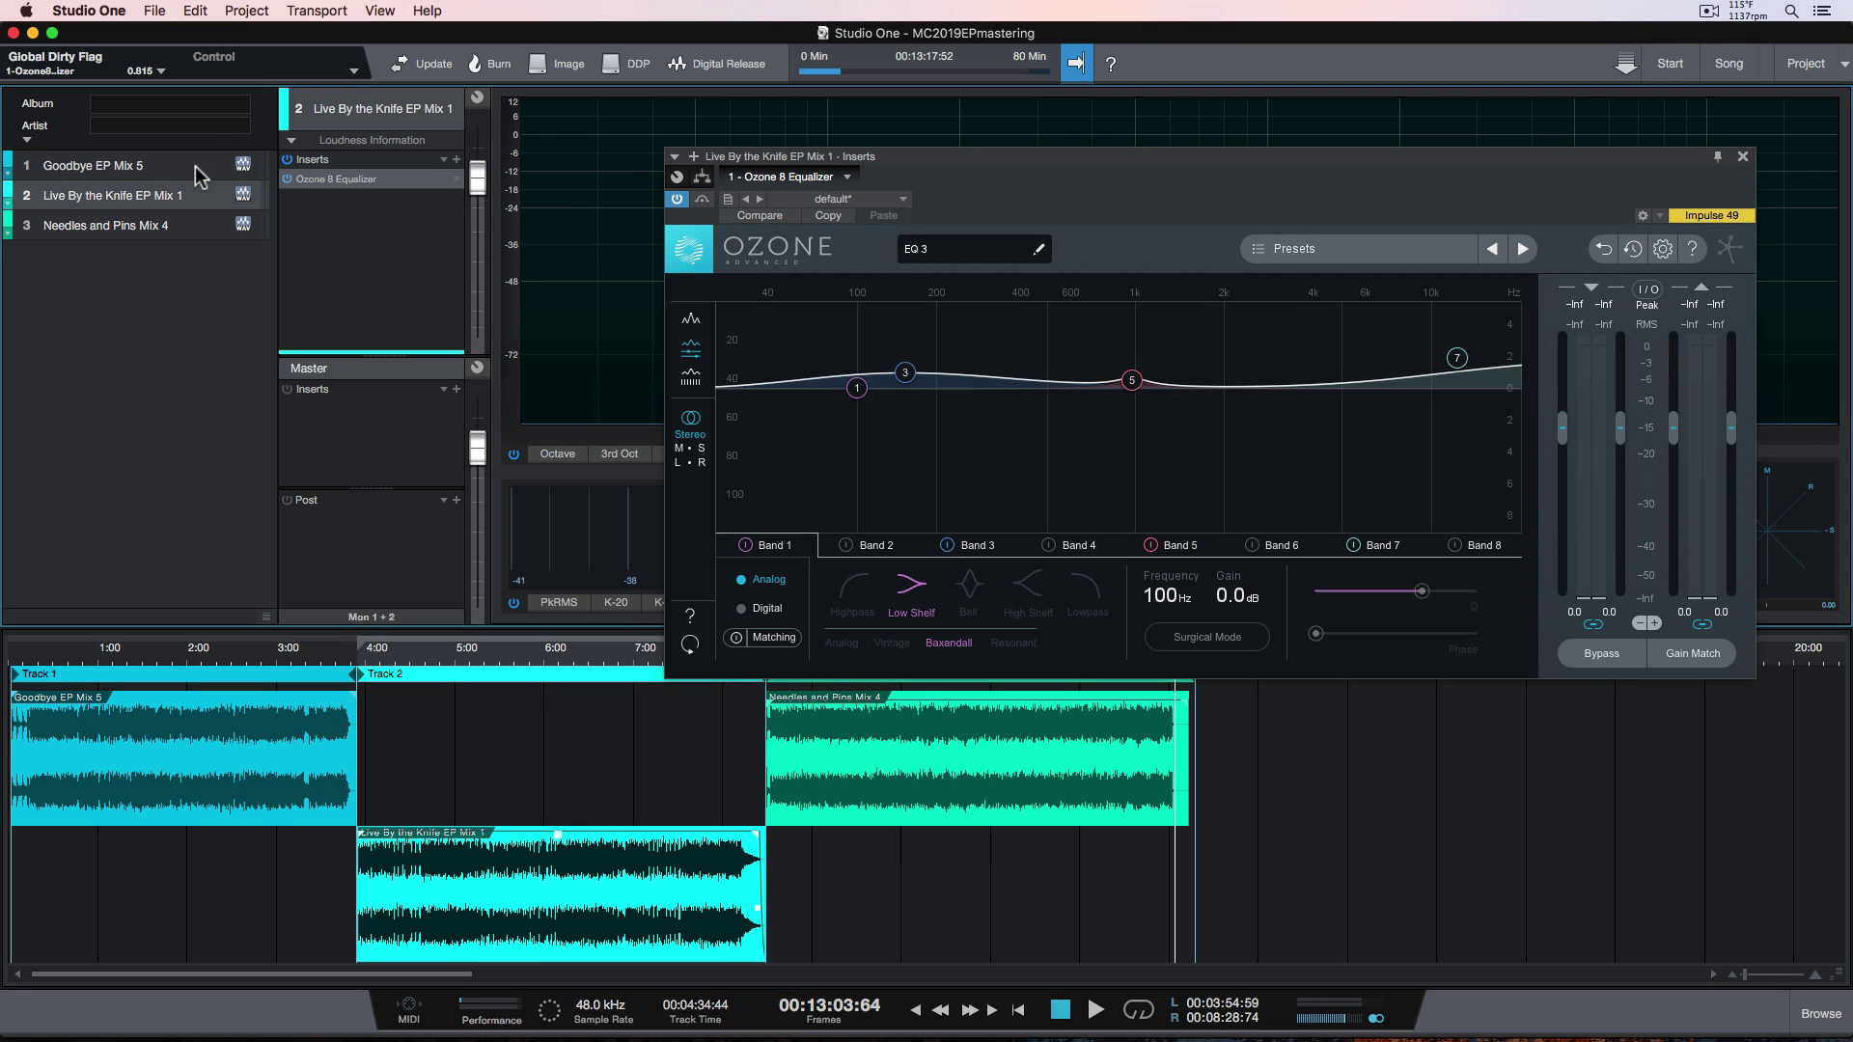
left_click(198, 177)
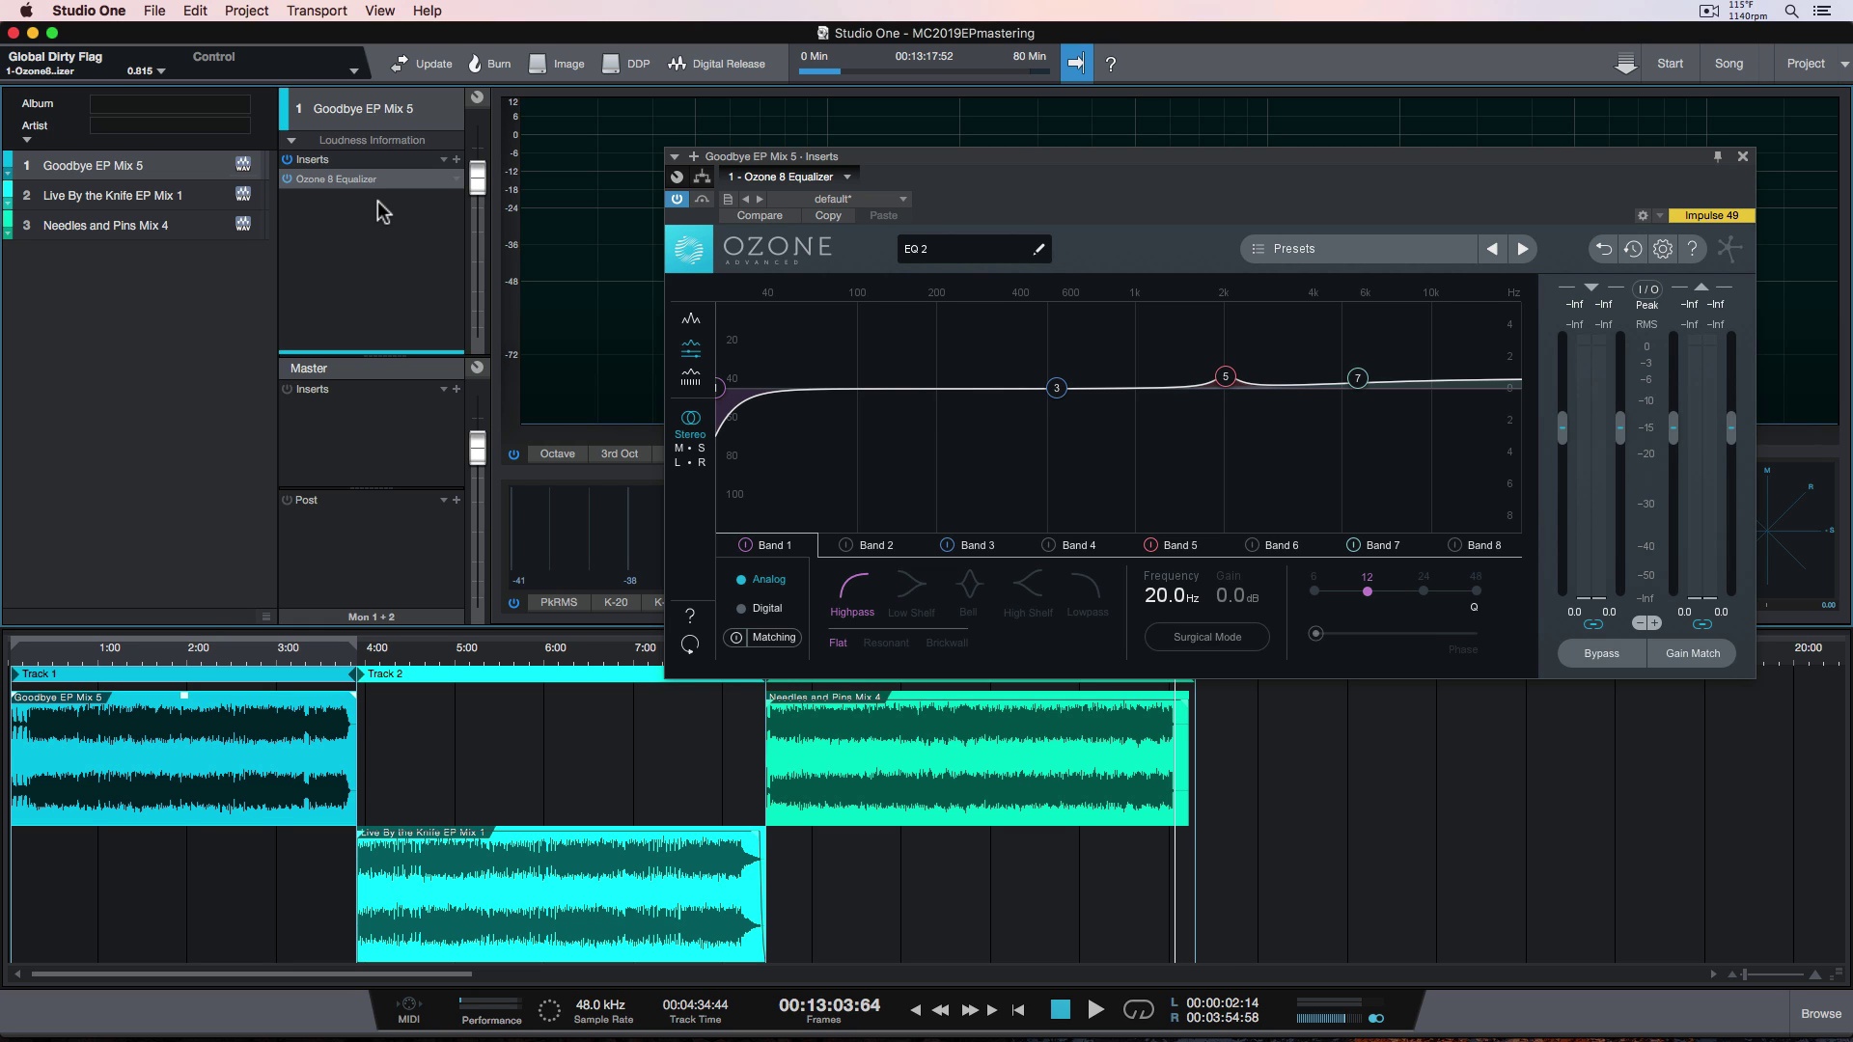
left_click(691, 449)
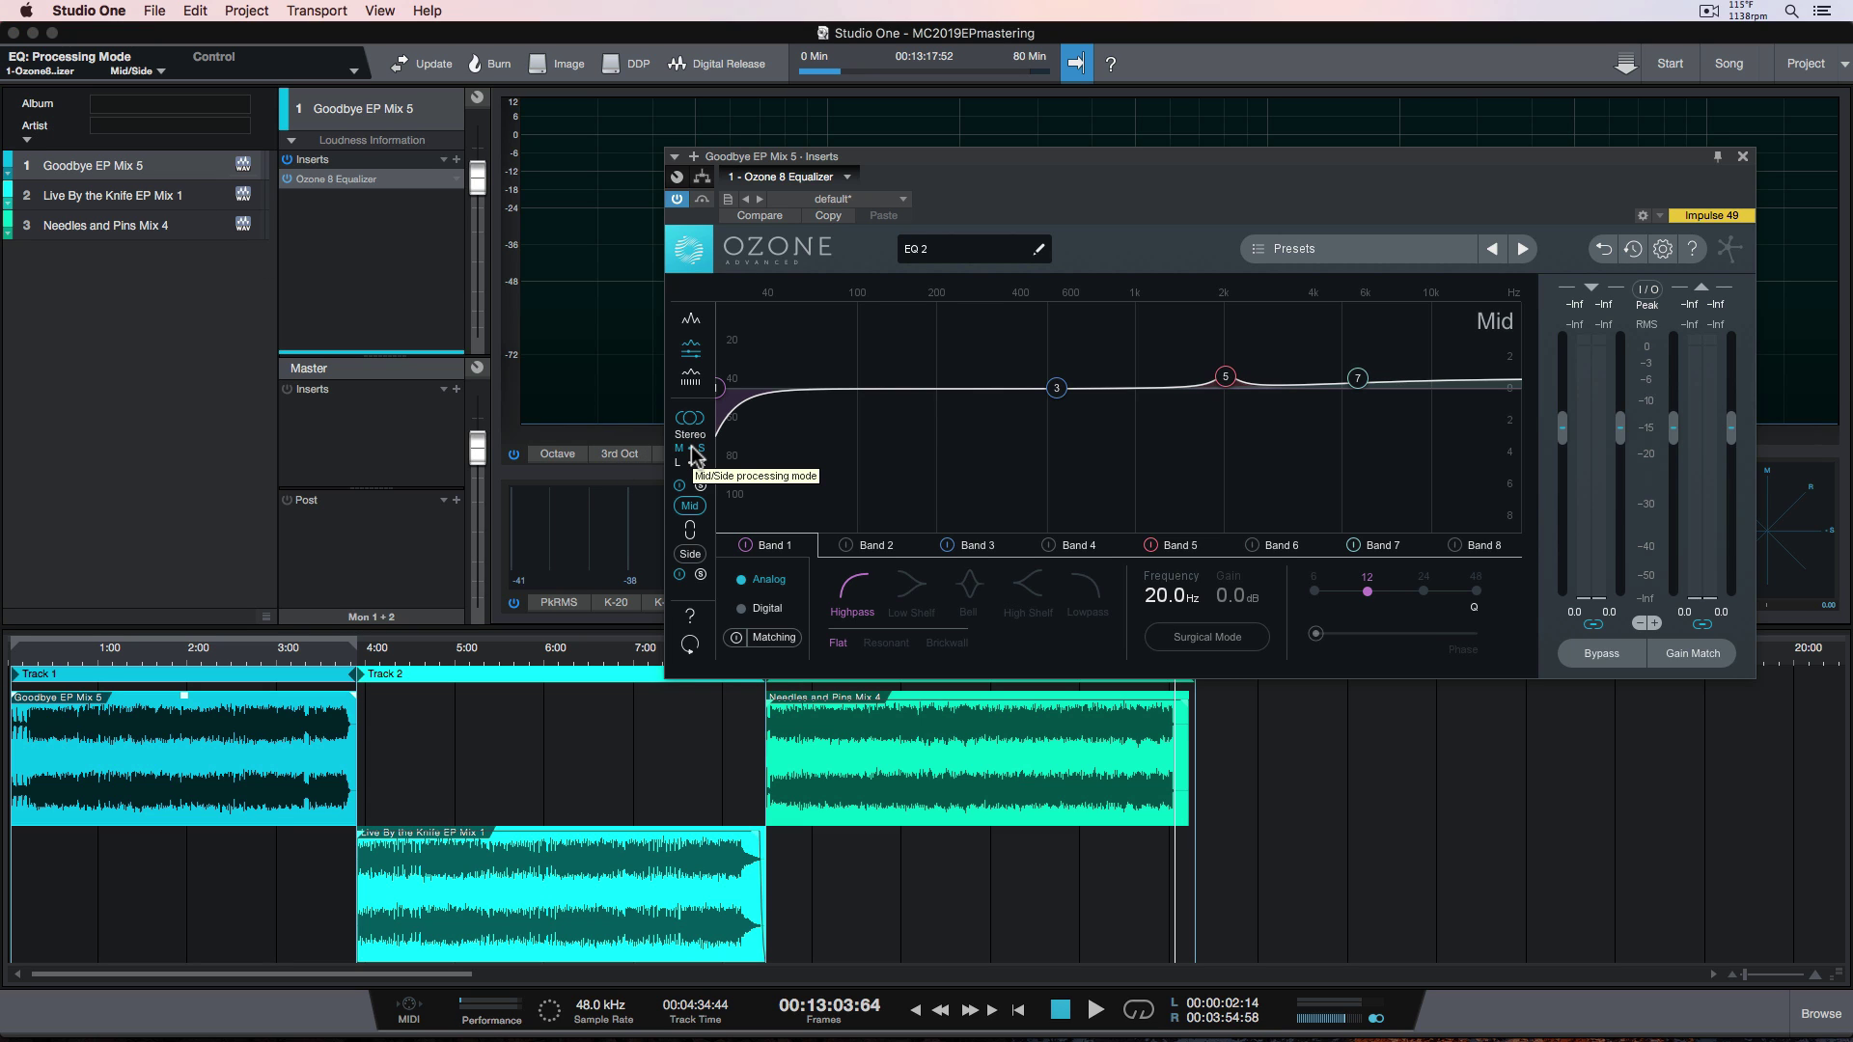
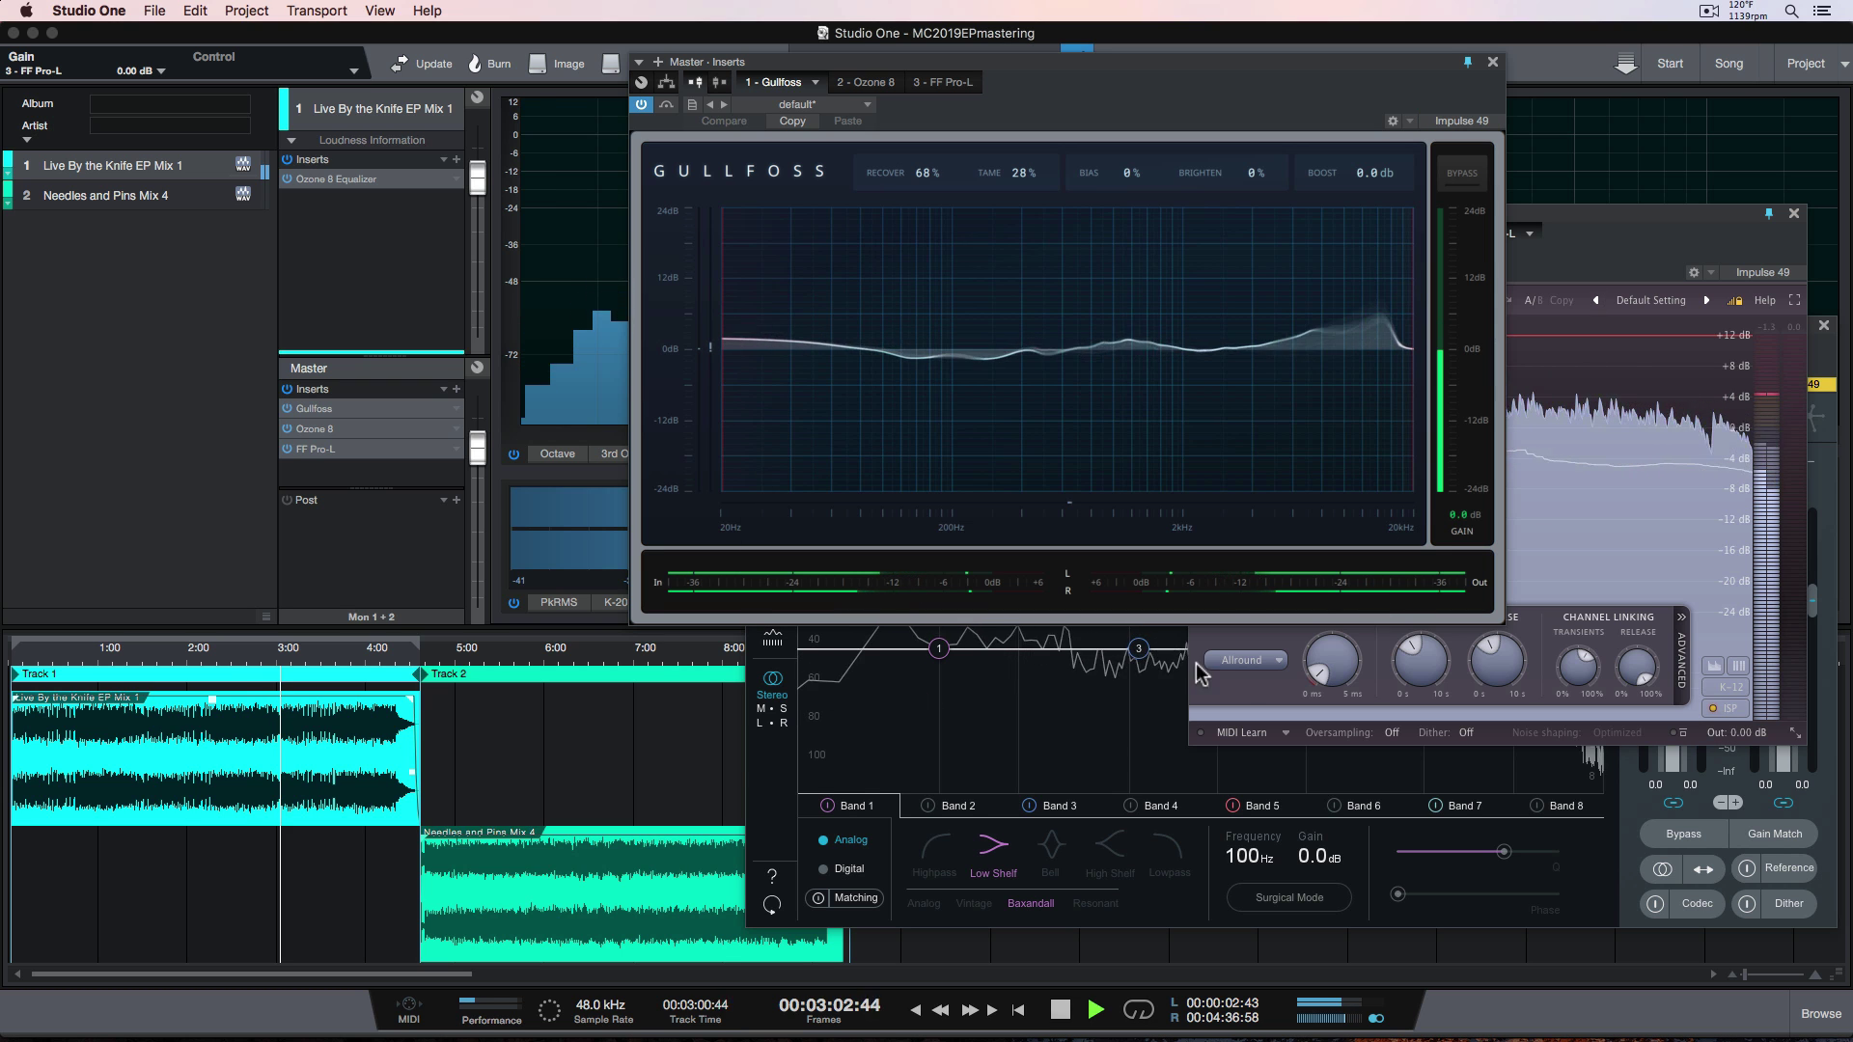
- Add a Dynamic EQ module to the master's Ozone 8 and move it to the front of the module chain
left_click(1034, 715)
left_click(1227, 496)
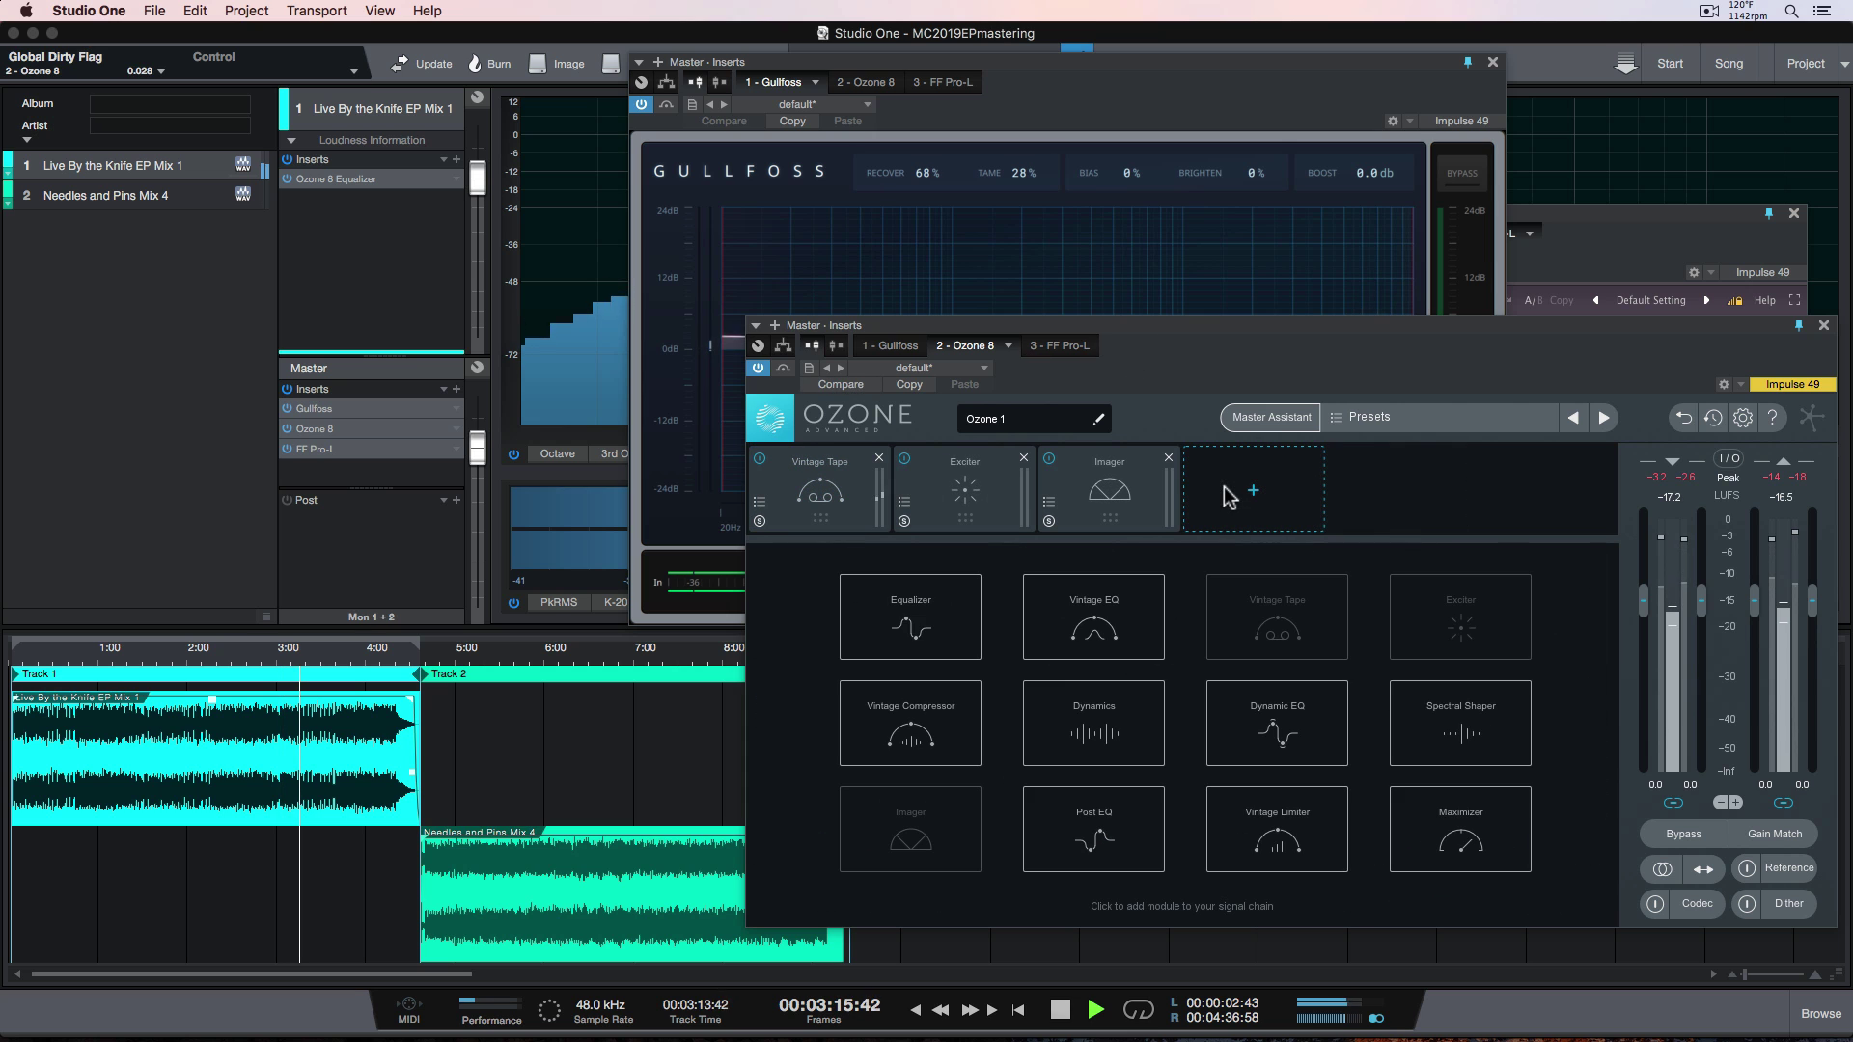
left_click(1240, 741)
left_click_drag(1270, 522, 840, 488)
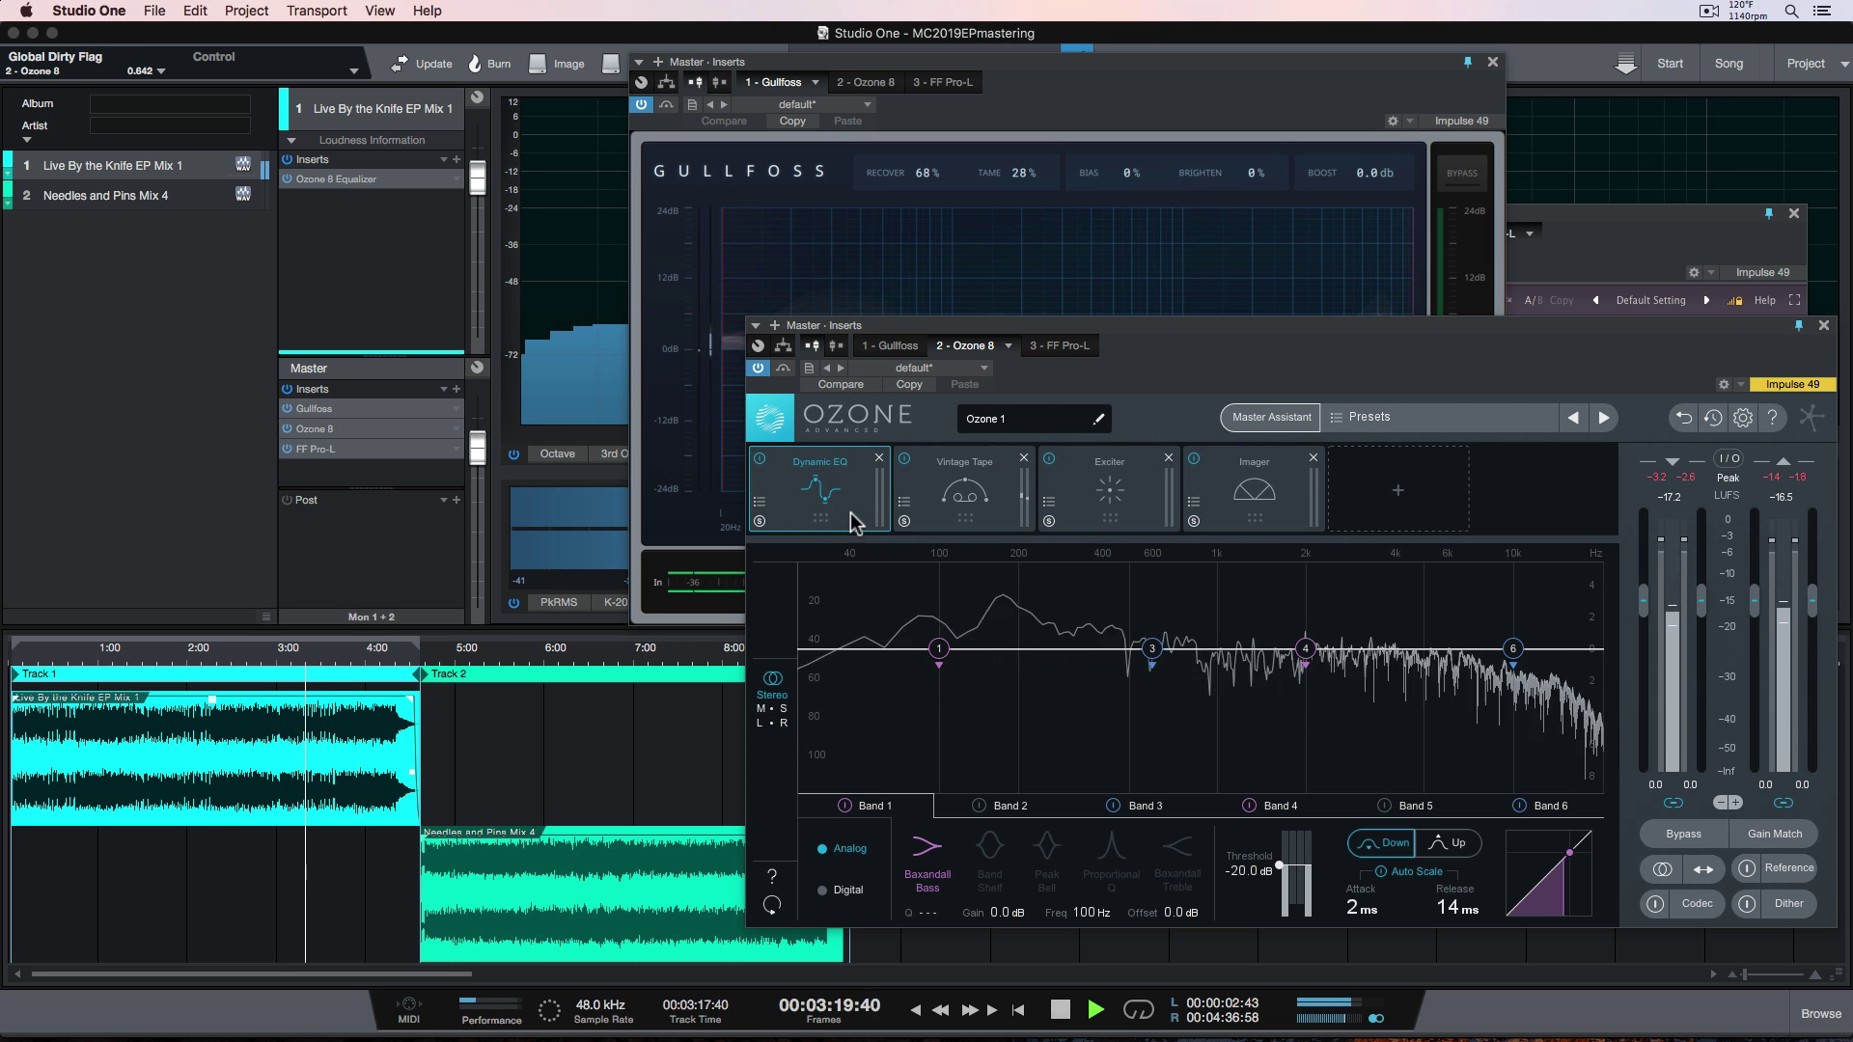
- Lower Dynamic EQ bands 3 and 4, setting band 4 to -2.0 dB at 2.10 kHz
left_click_drag(1151, 648, 1138, 687)
left_click_drag(1306, 656, 1316, 687)
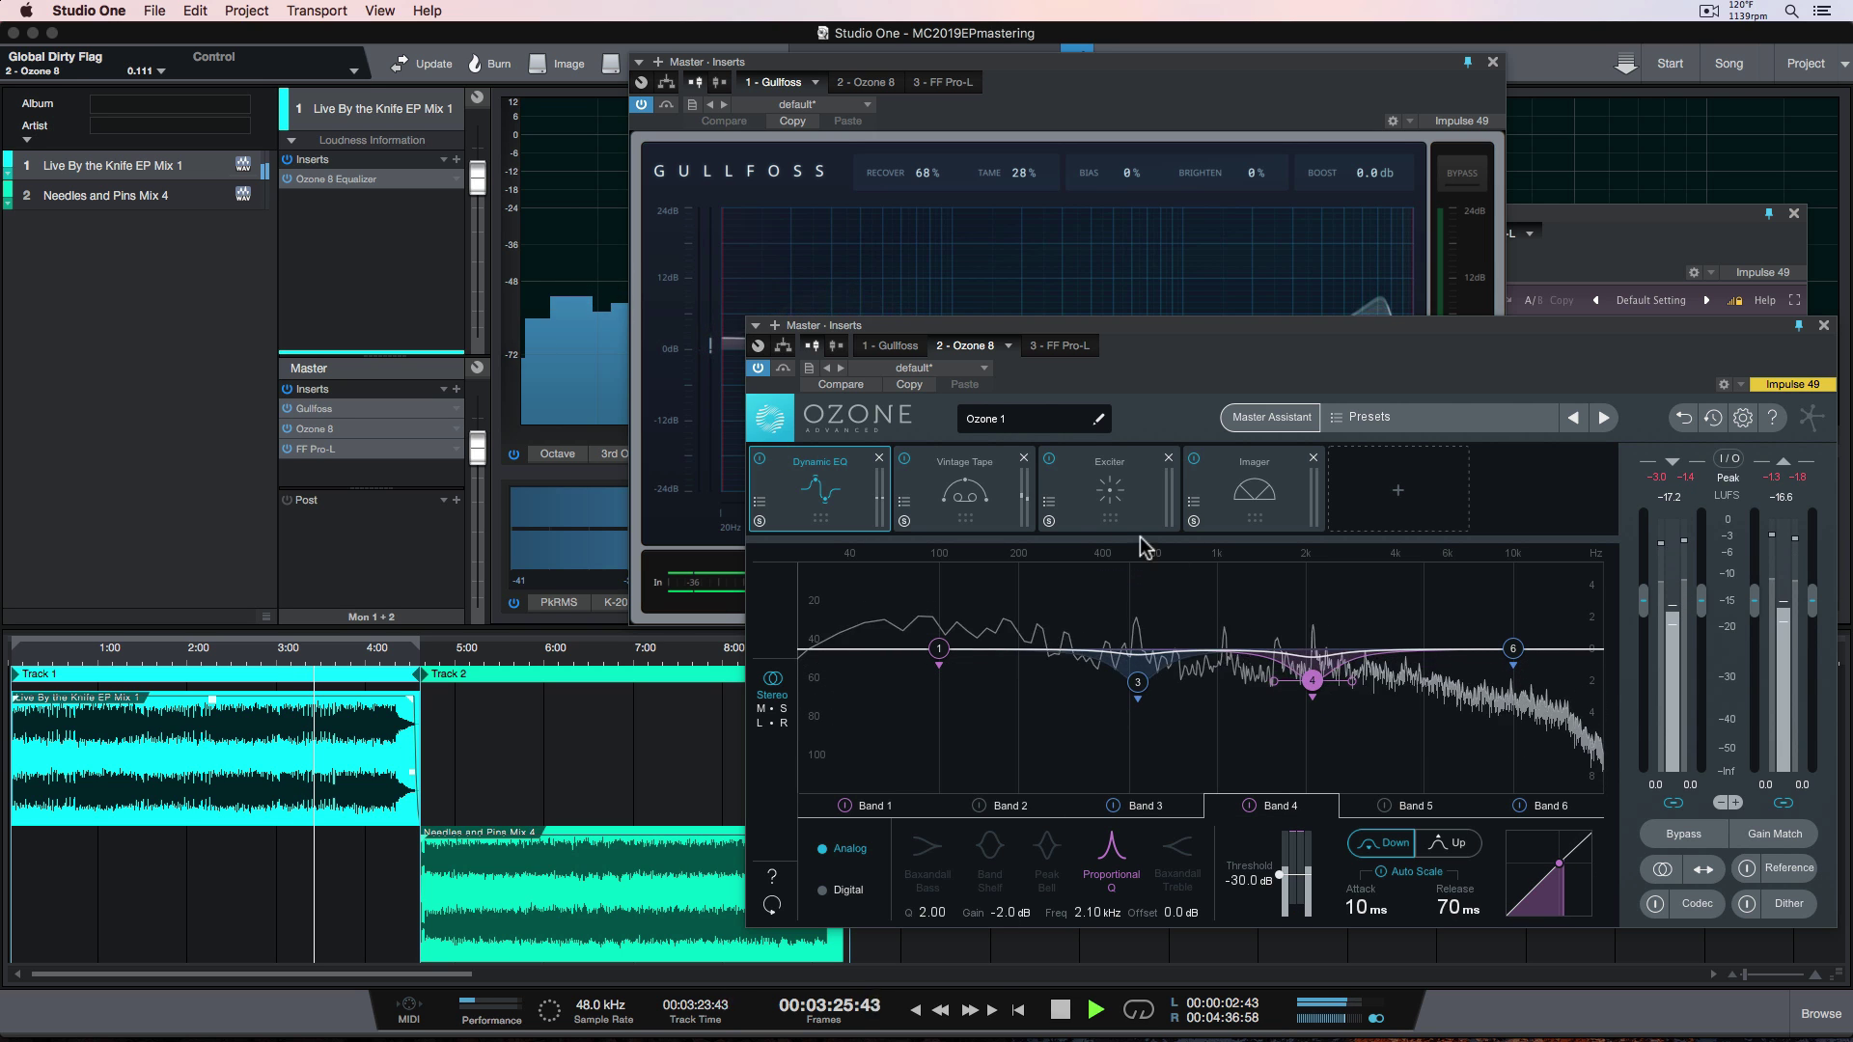
- Review Ozone 8's Vintage Tape, Exciter and Imager modules and its list of addable modules, and bring the FF Pro-L window forward
left_click(976, 495)
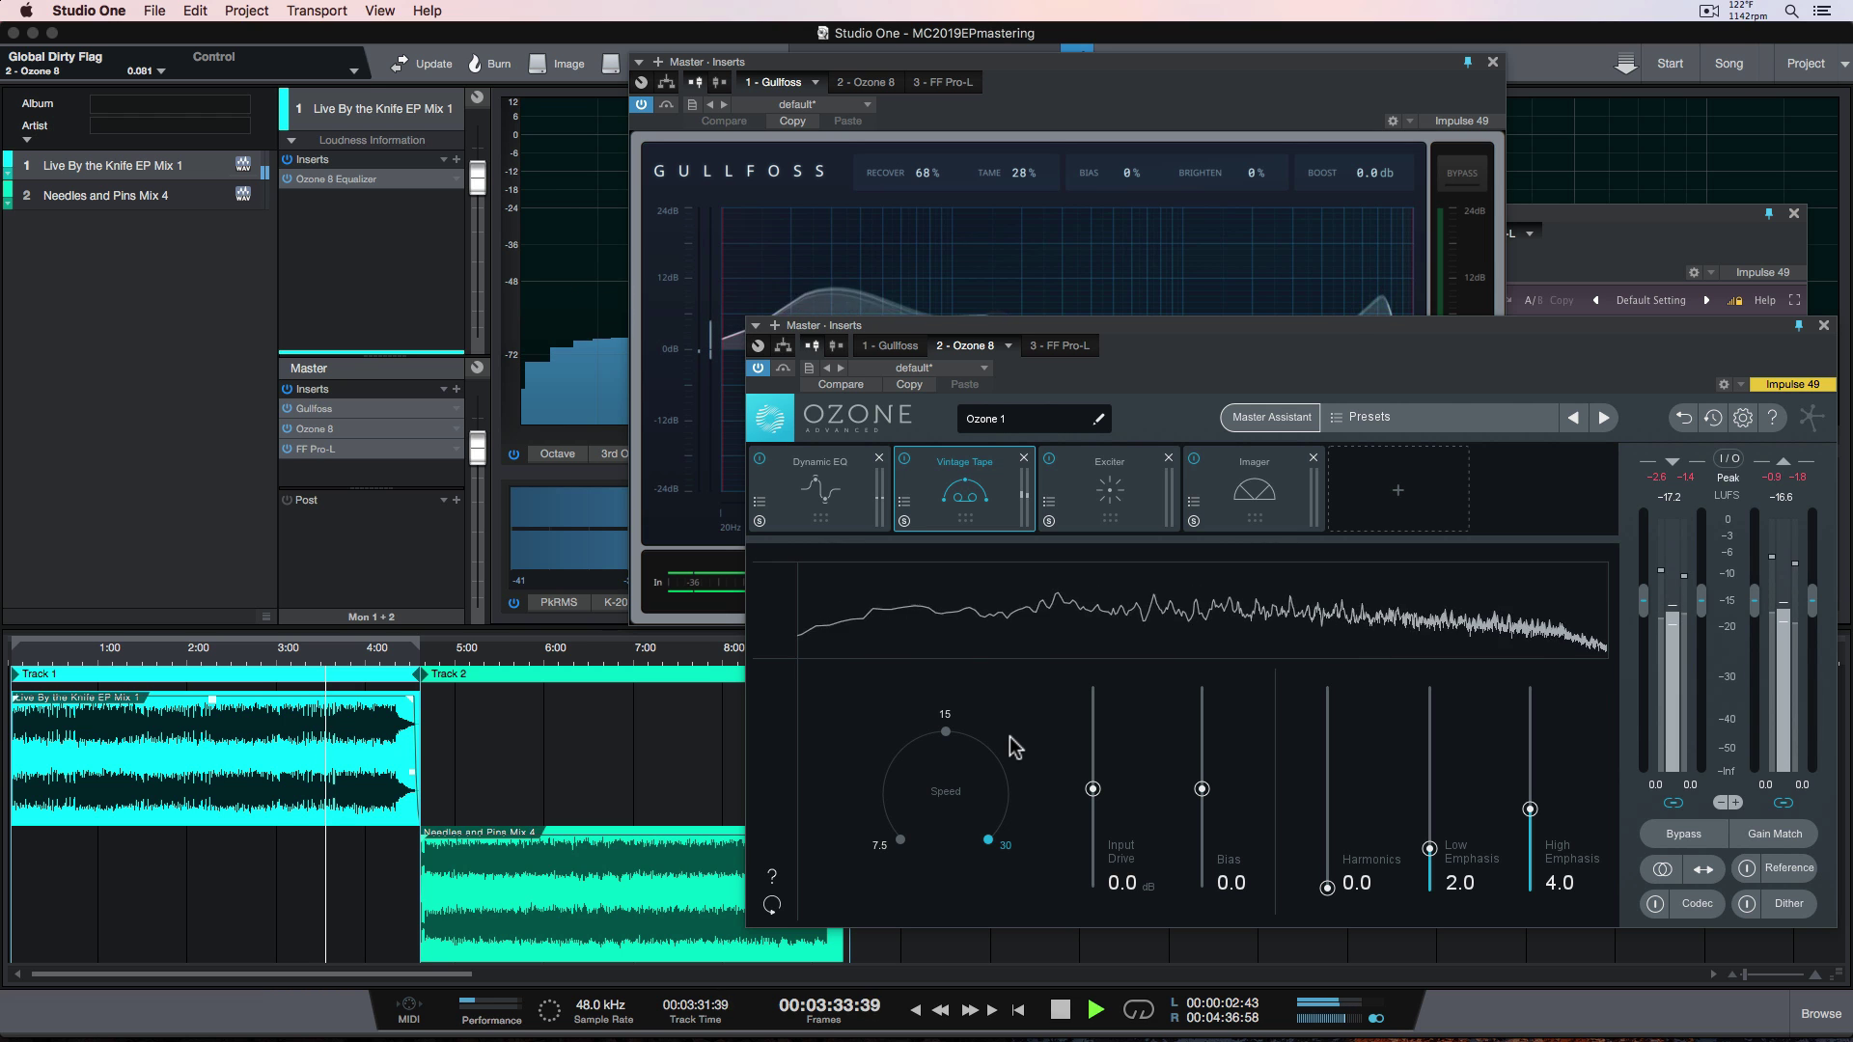
left_click(1129, 512)
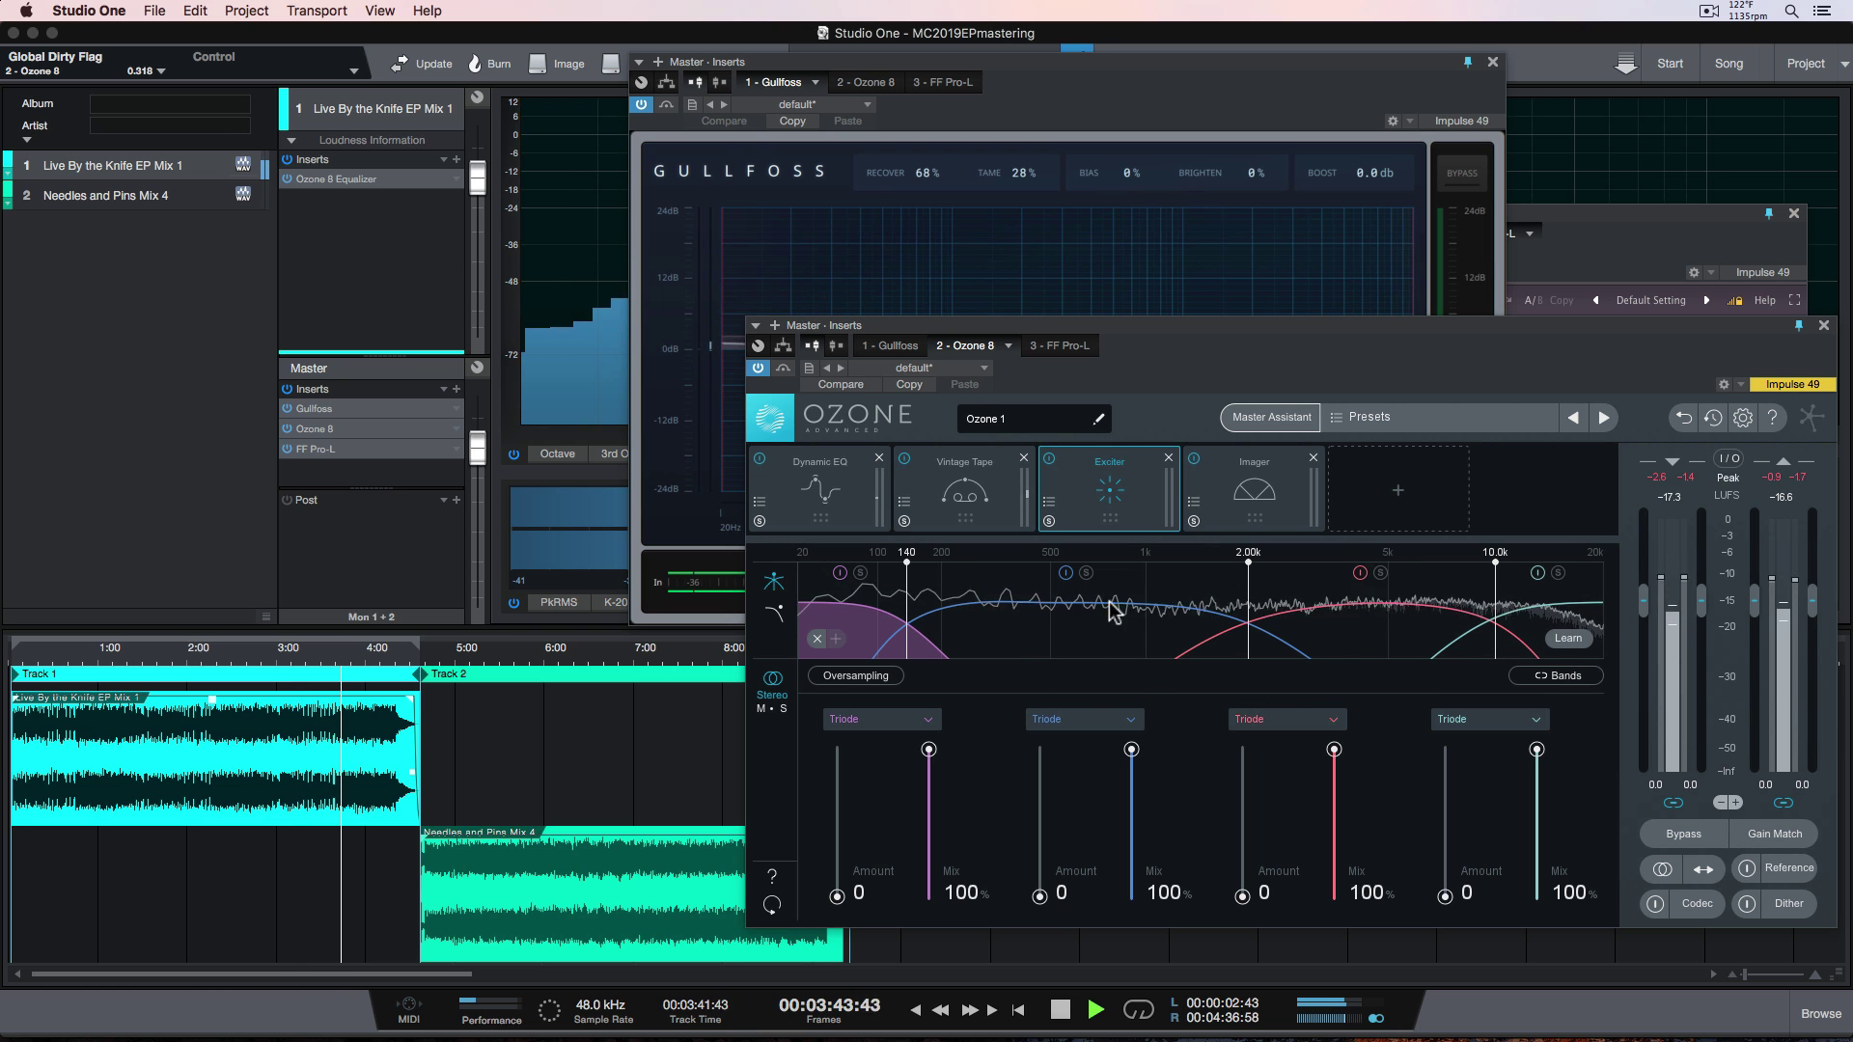
left_click(1270, 484)
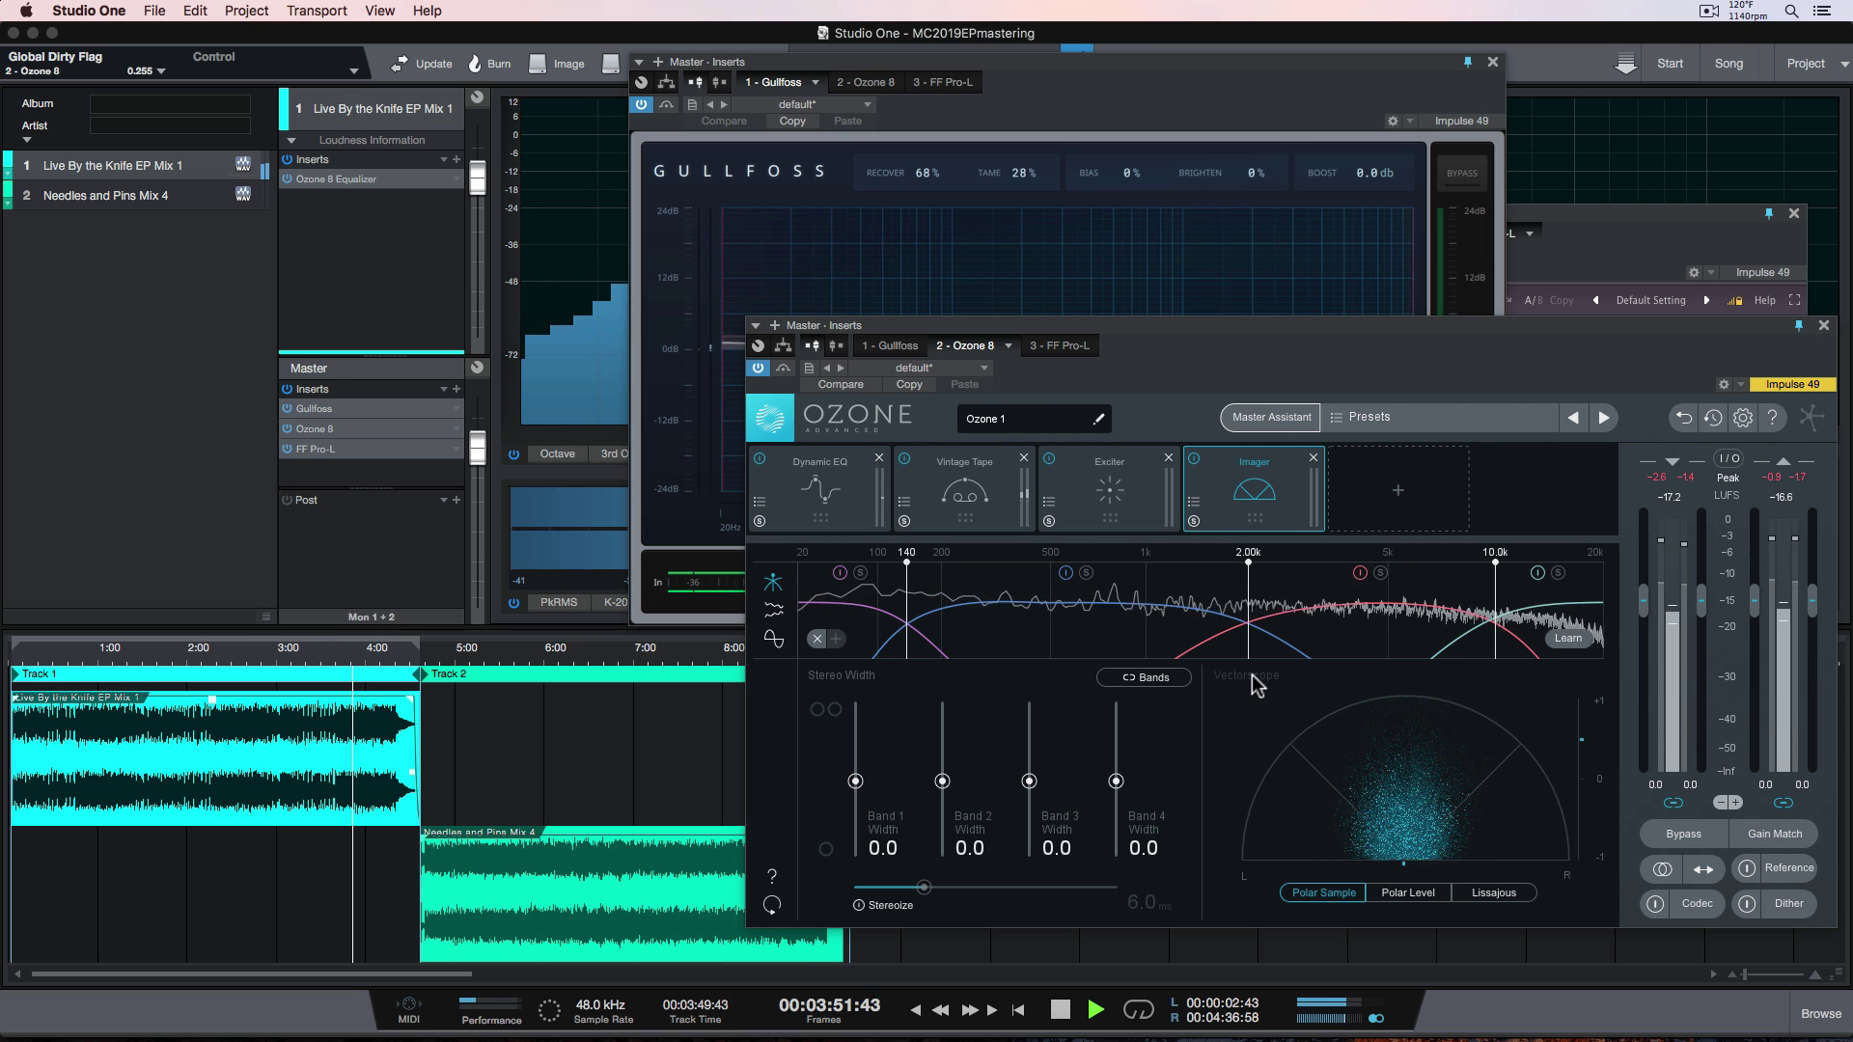
left_click(1388, 525)
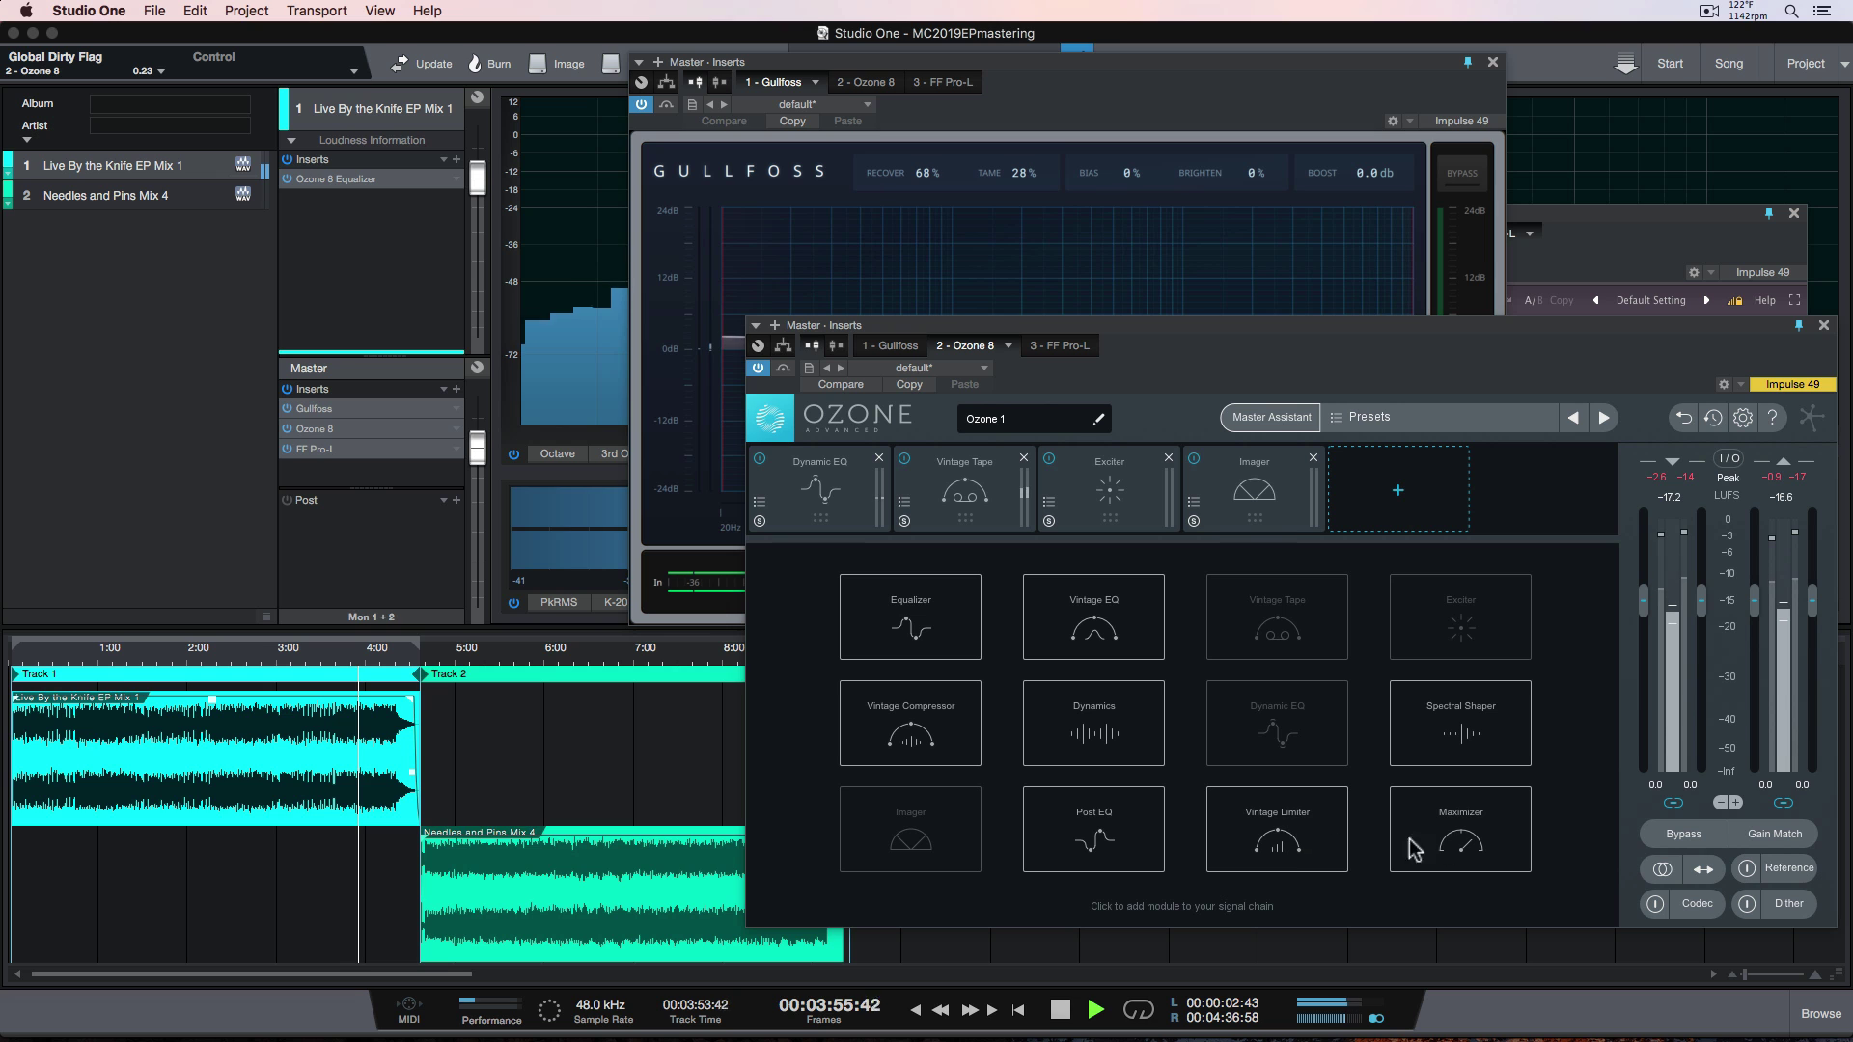
left_click(1614, 259)
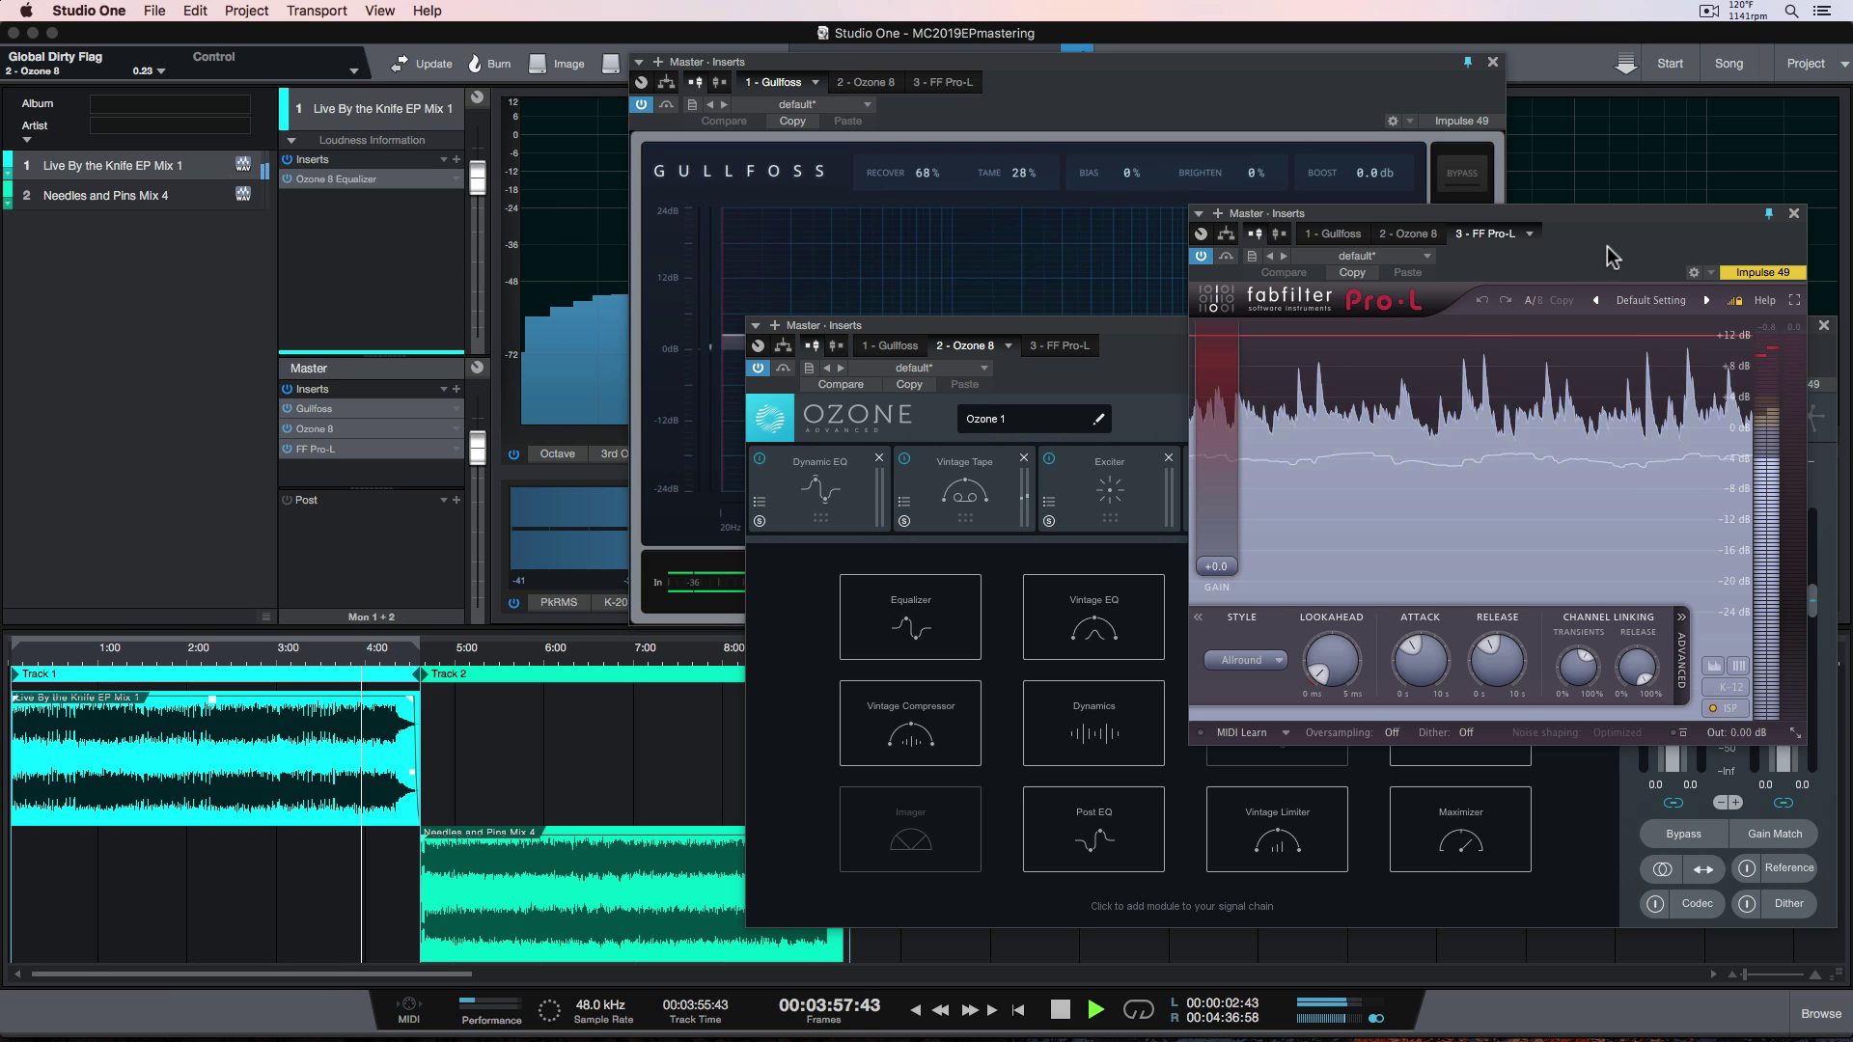
left_click_drag(1602, 237, 1535, 232)
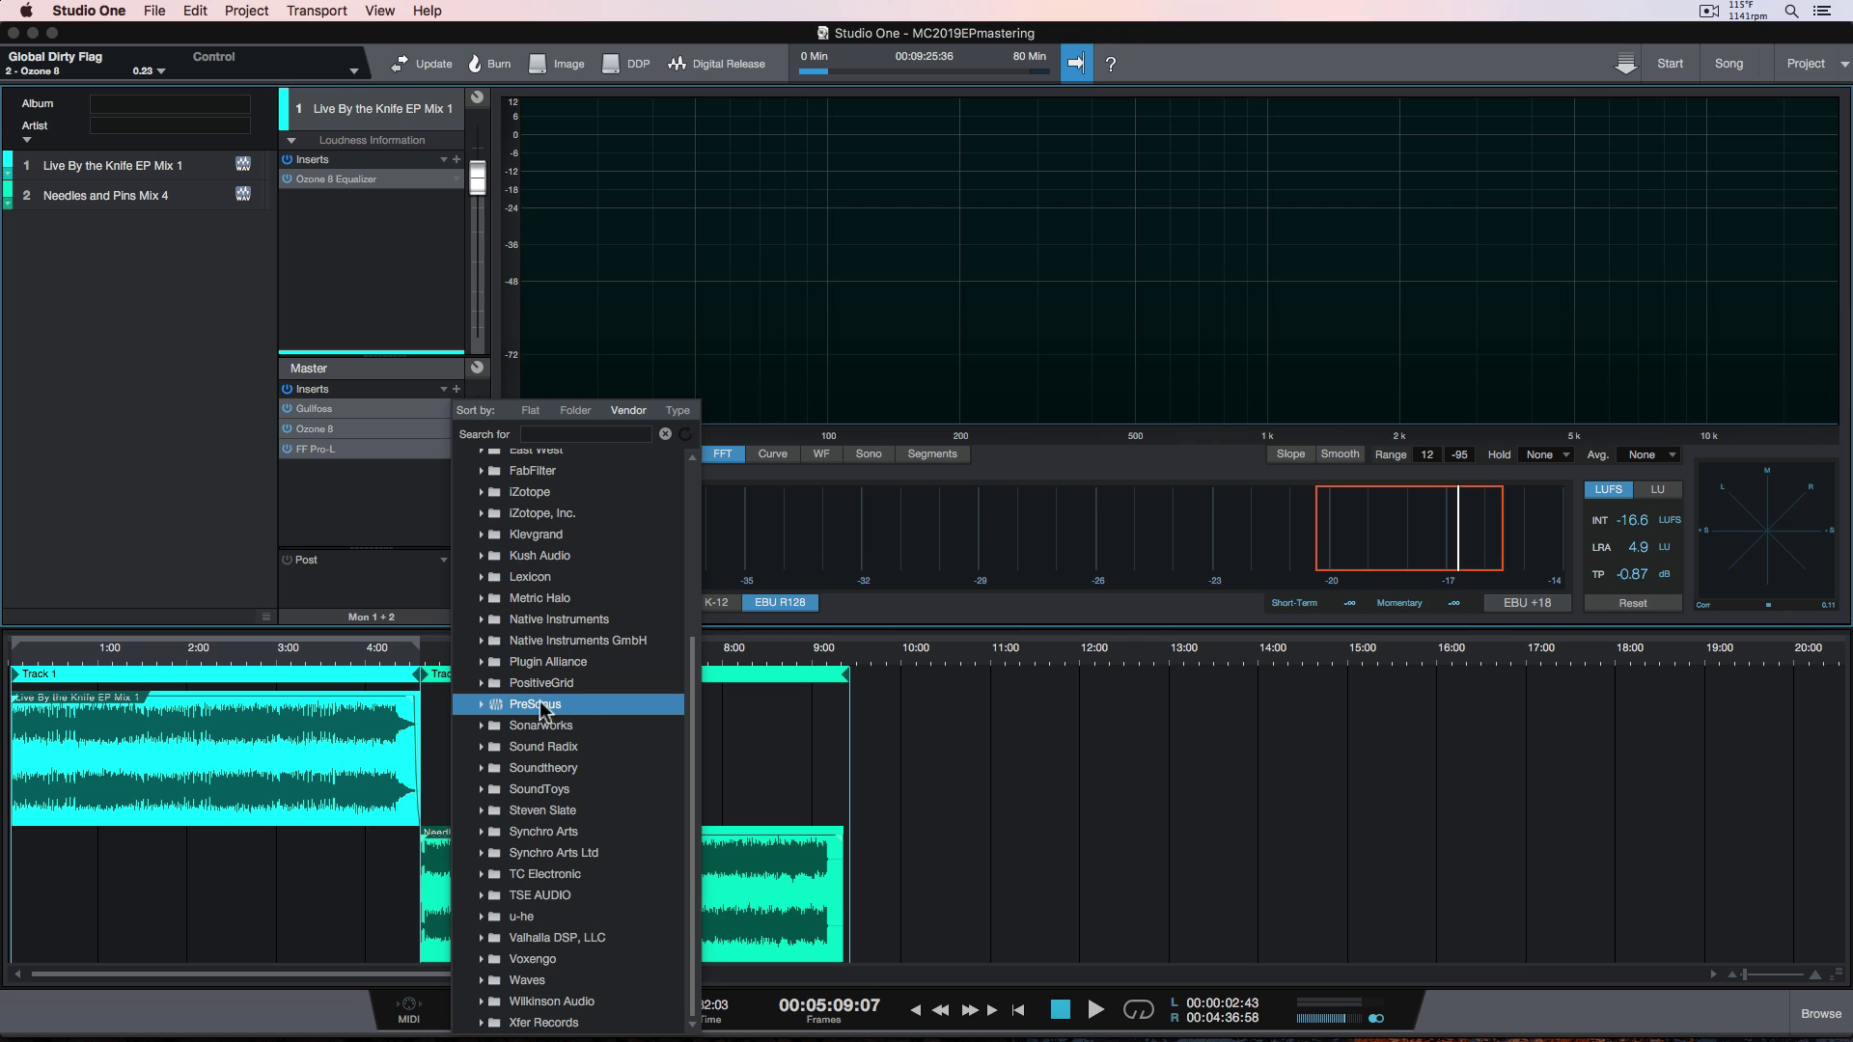
- Insert PreSonus Pipeline Stereo on the master channel and place it between Ozone 8 and FF Pro-L
left_click(481, 704)
scroll(587, 705, "down", 5)
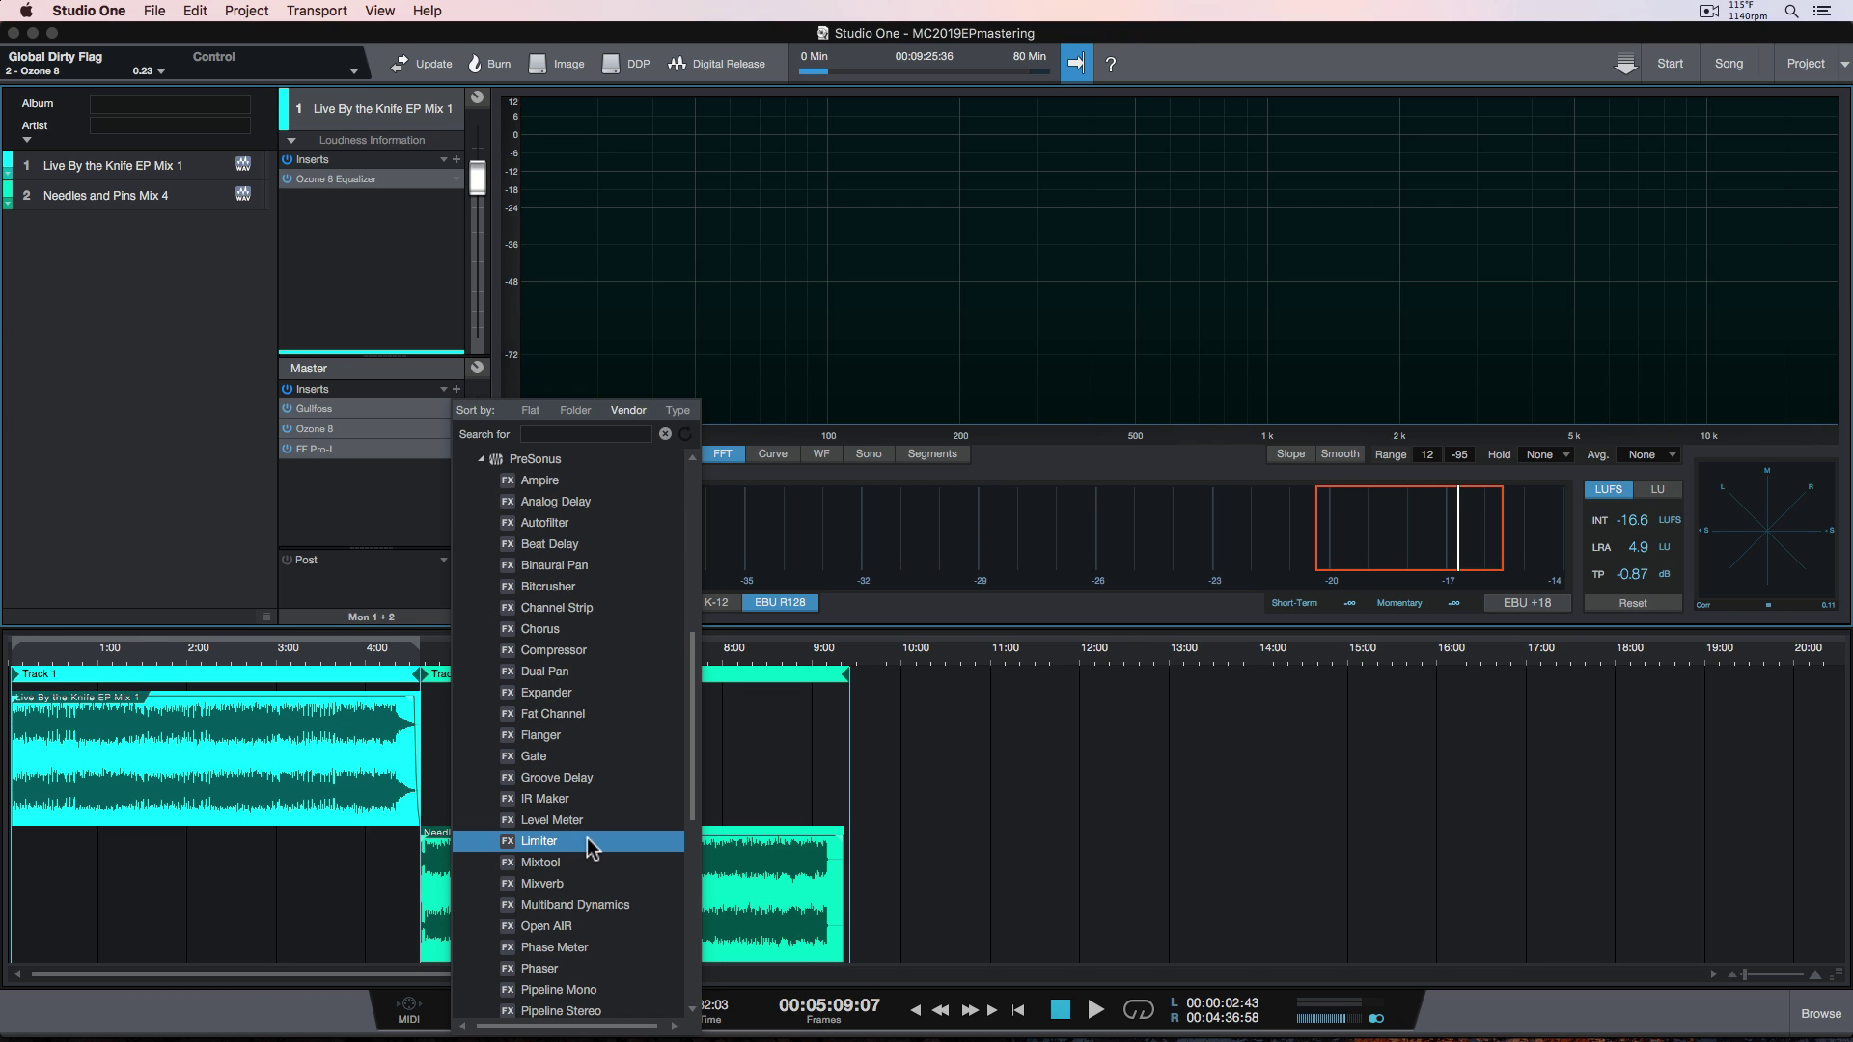
scroll(590, 849, "down", 5)
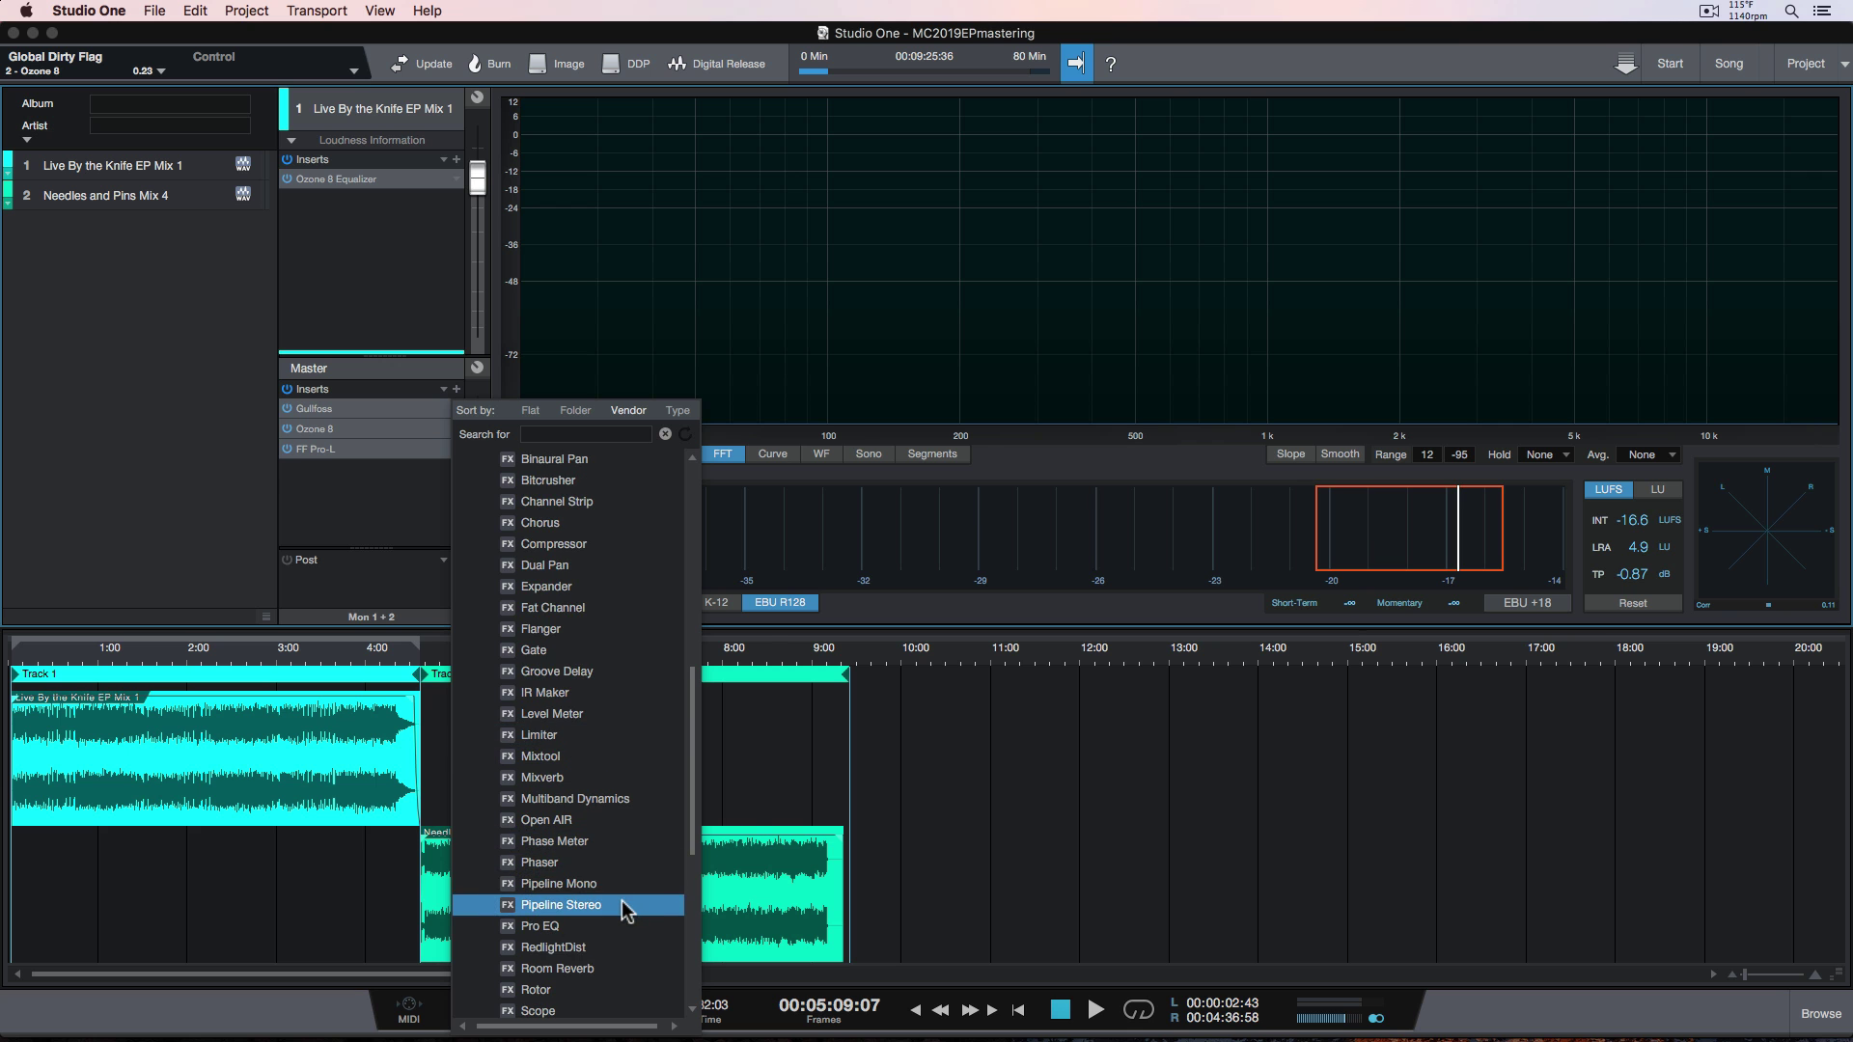
double_click(603, 905)
left_click_drag(1065, 333, 859, 278)
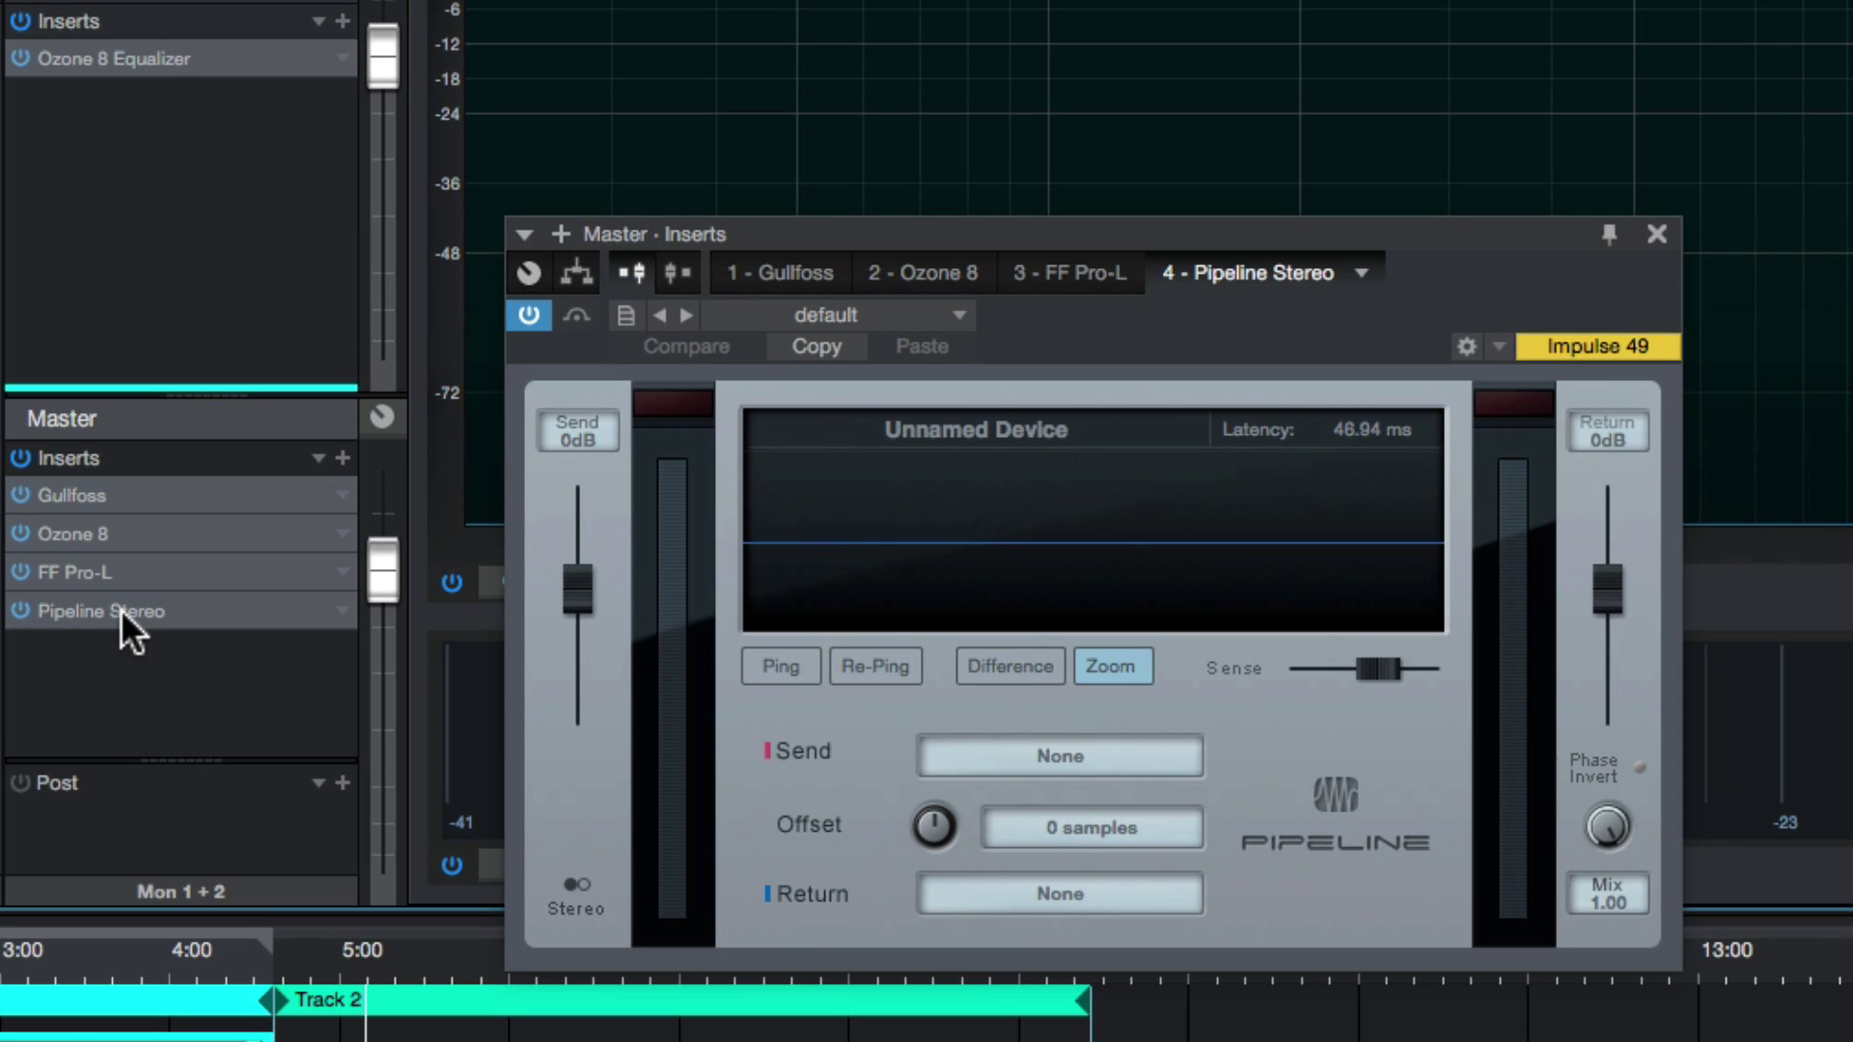
left_click_drag(120, 609, 112, 537)
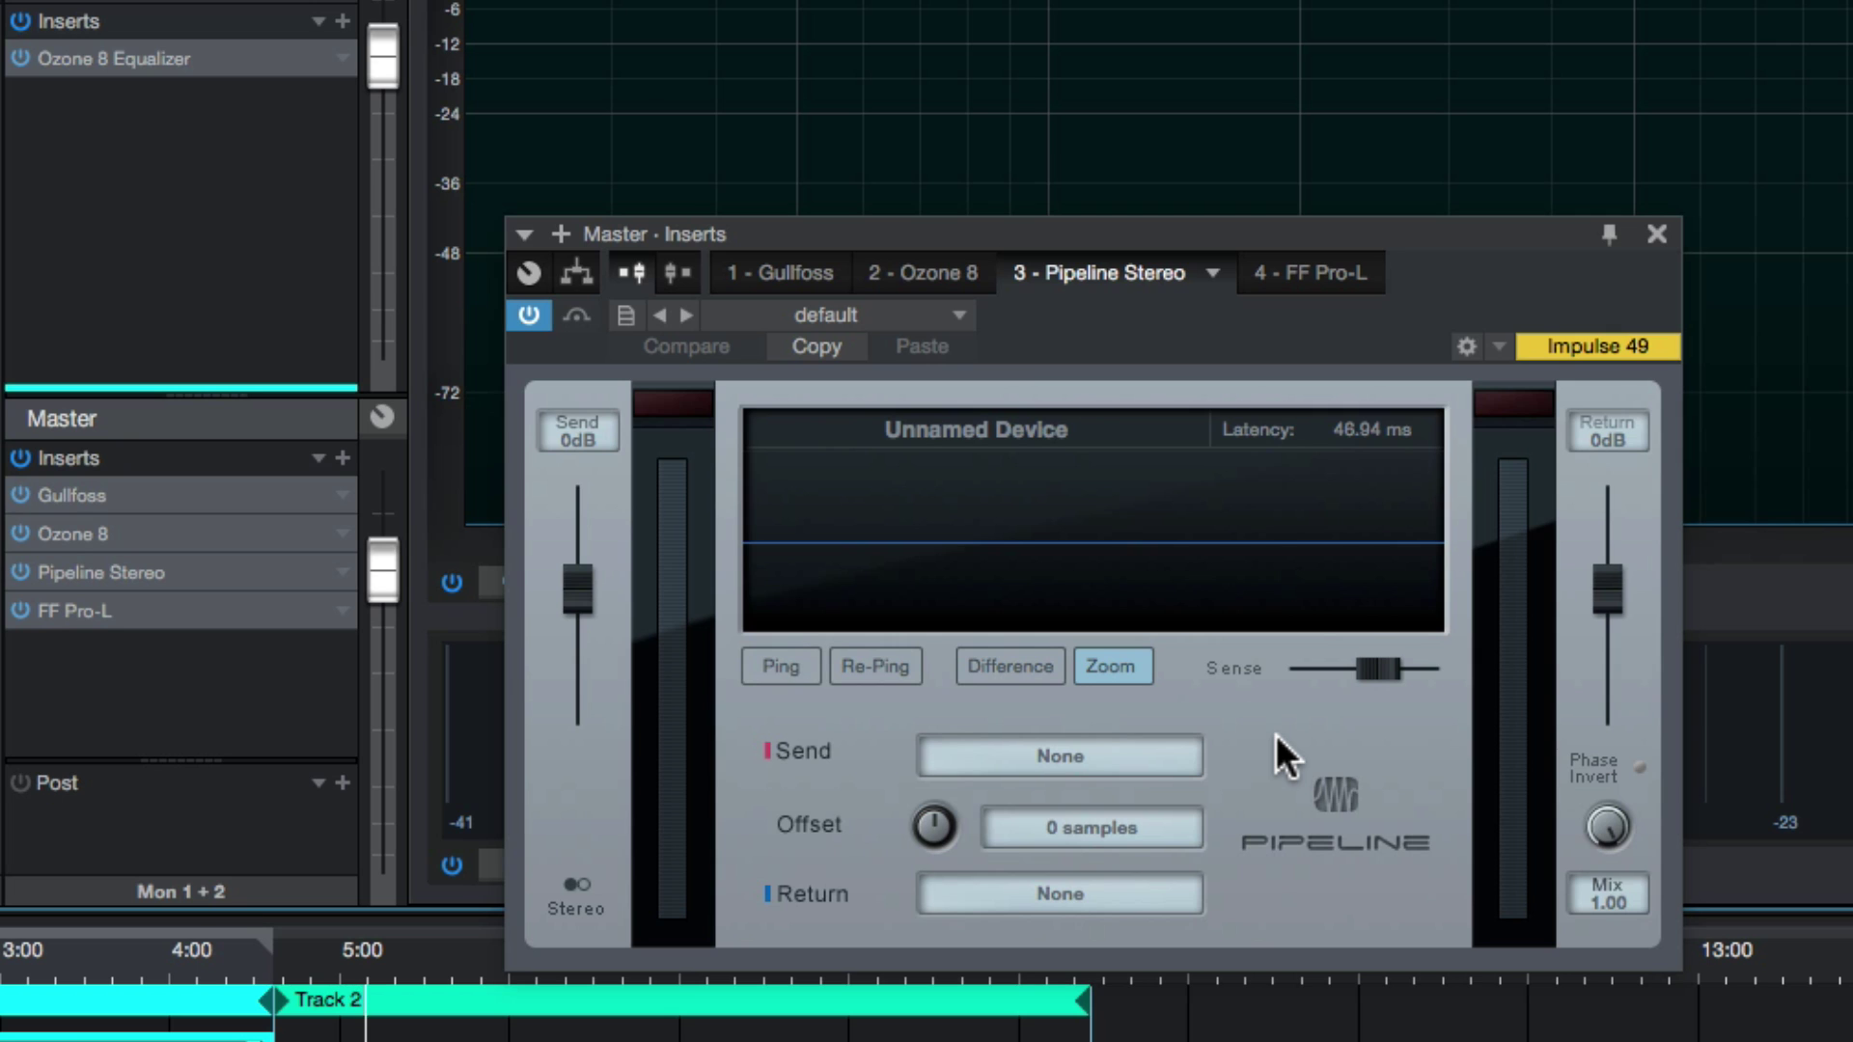
- Check the available Send and Return routings in Pipeline Stereo and set its Mix to 0.84
left_click(1121, 738)
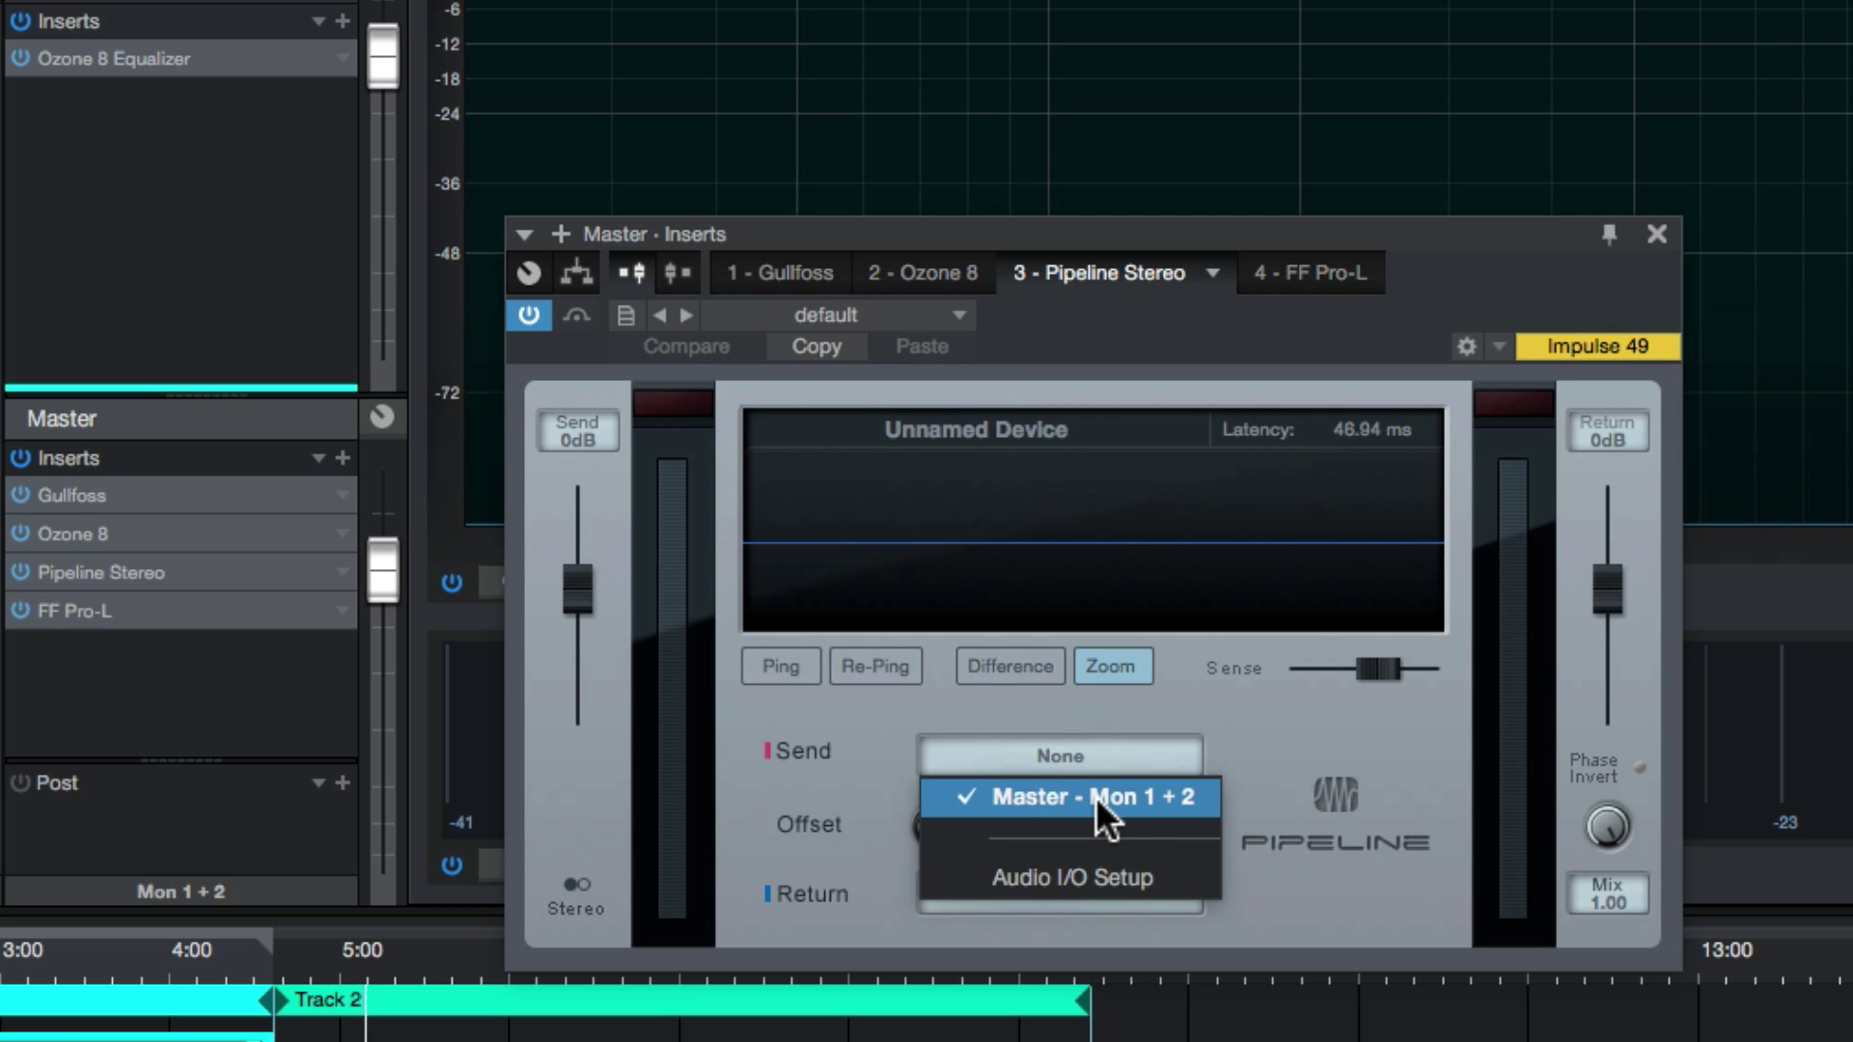
left_click(1272, 815)
left_click(1044, 891)
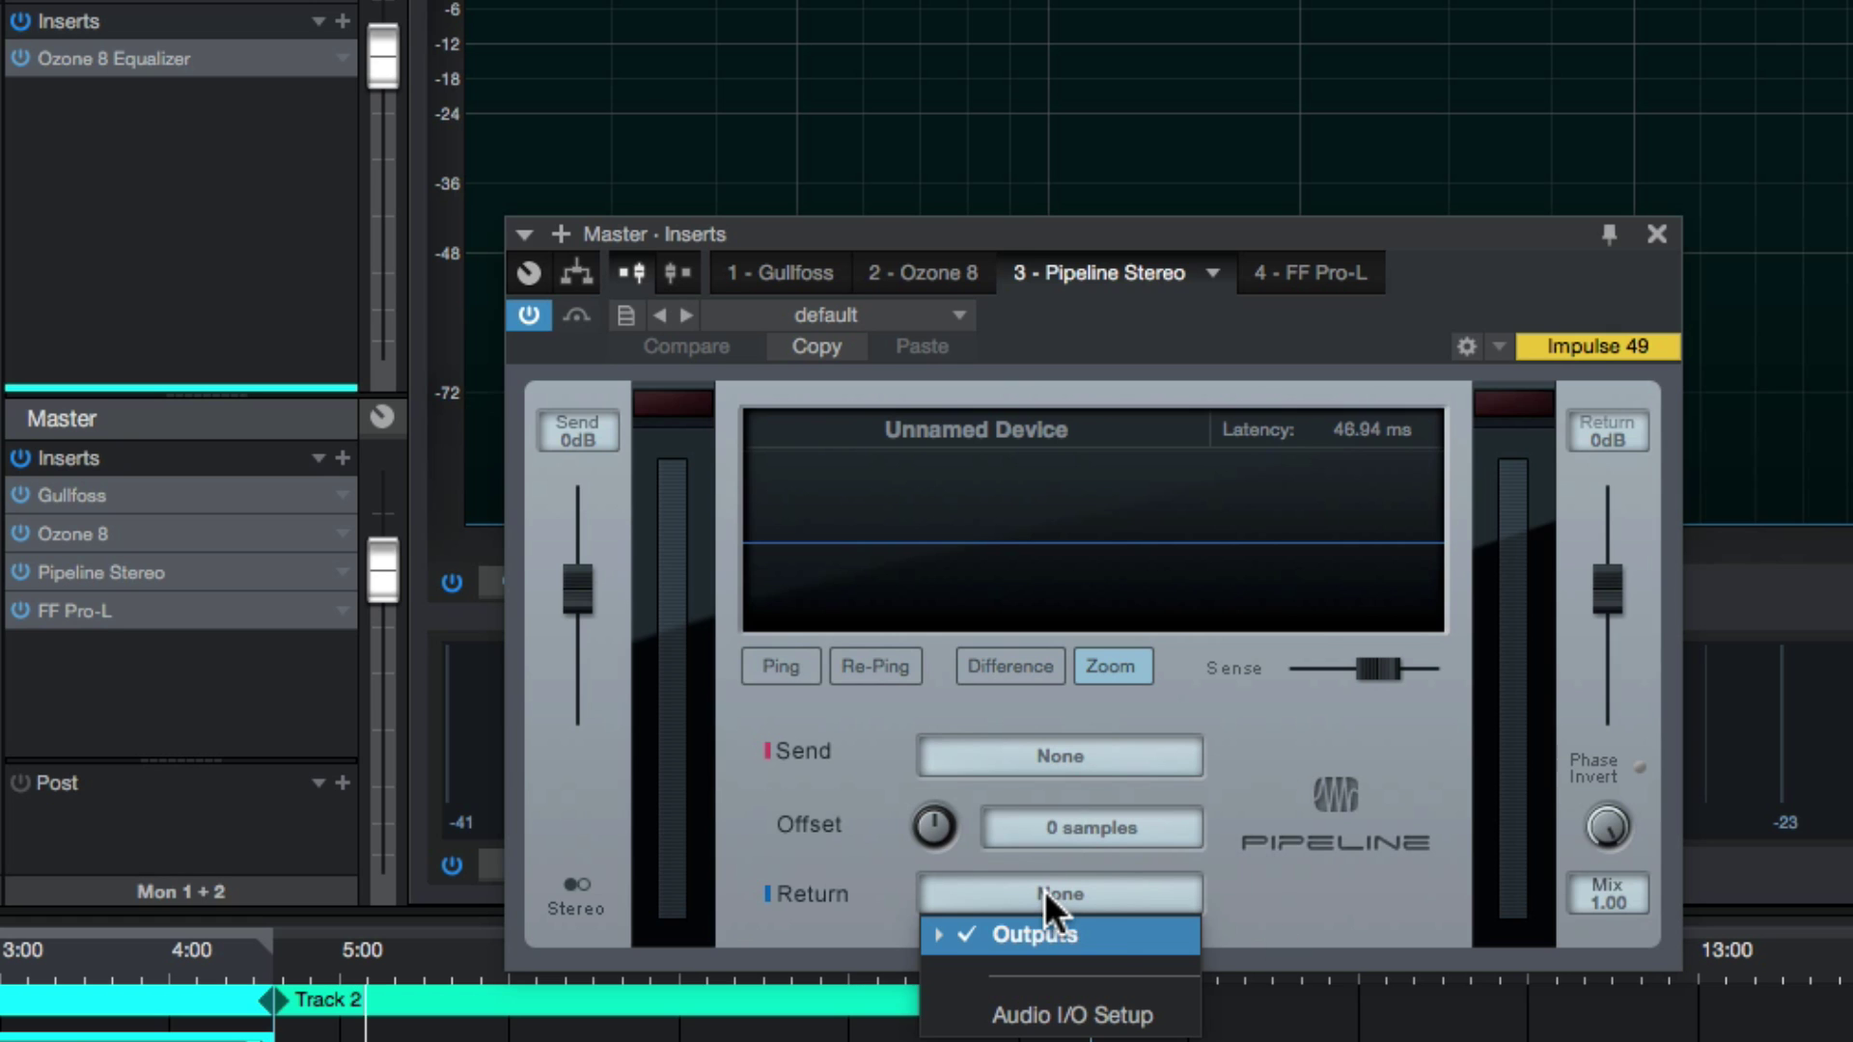
left_click(1260, 911)
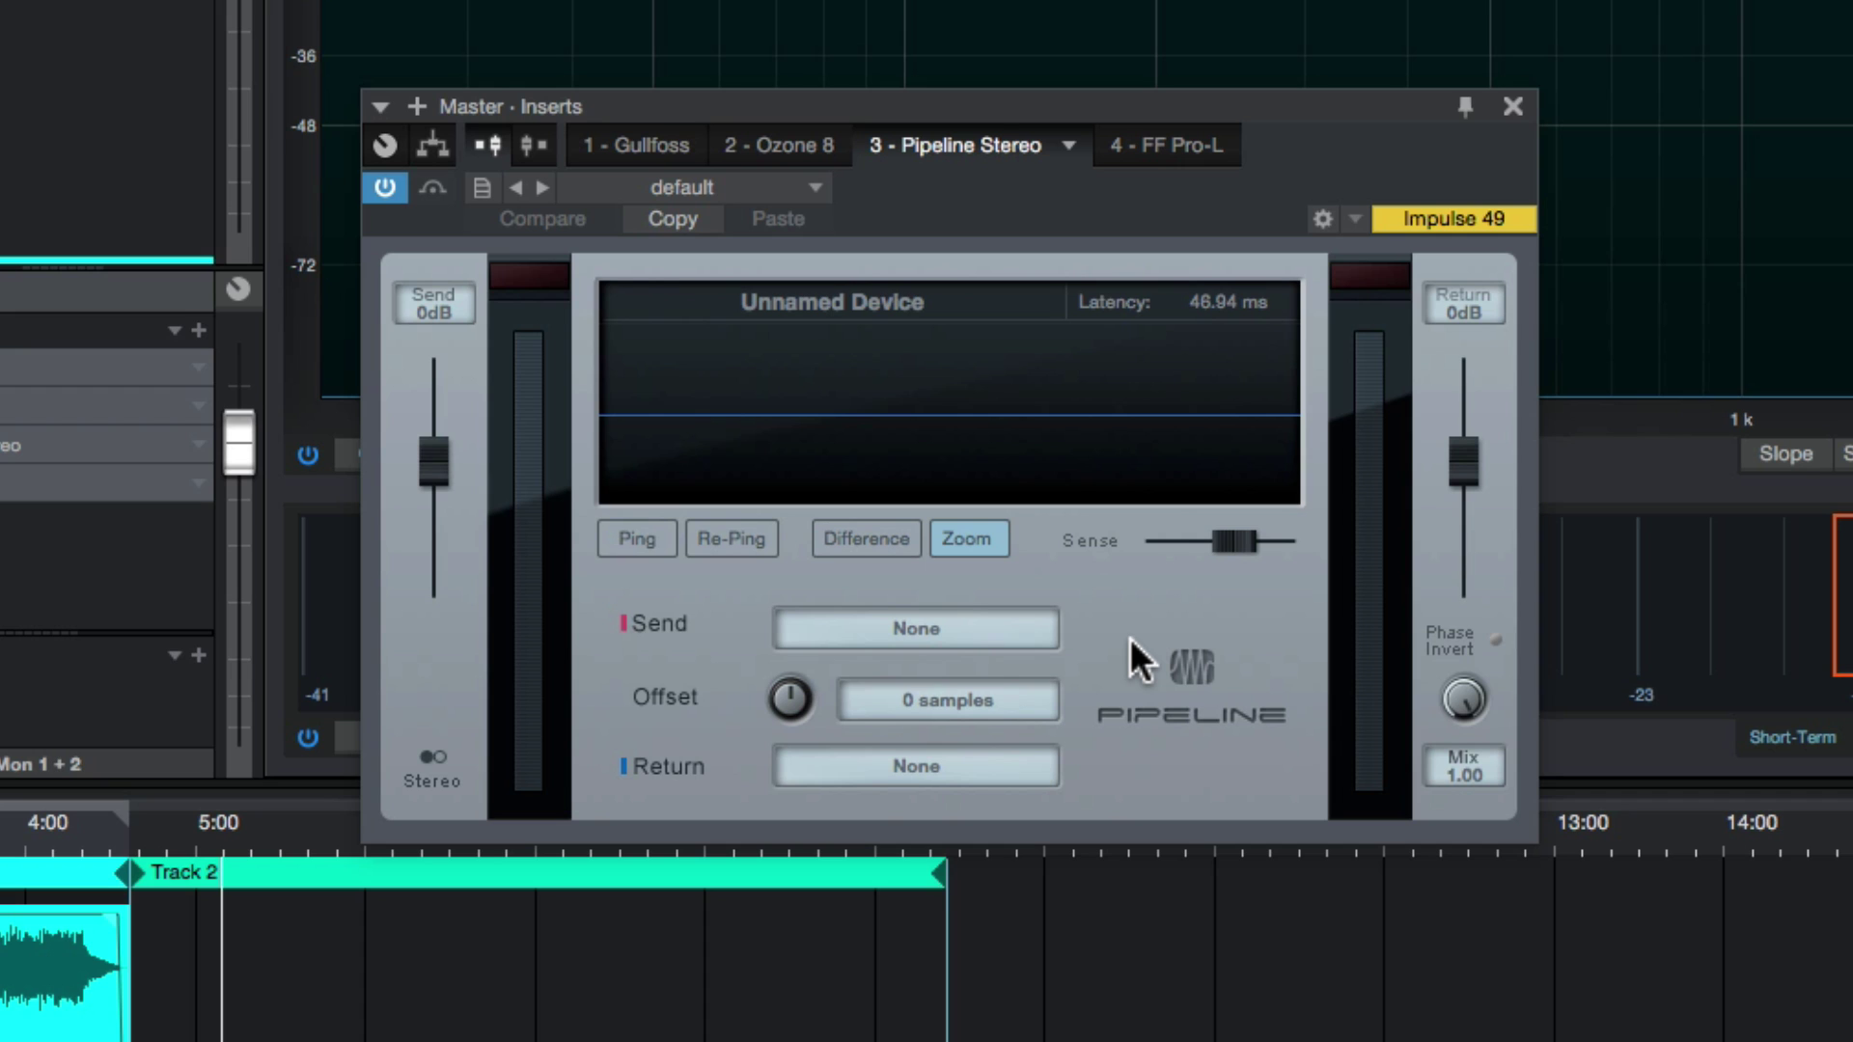
left_click_drag(1456, 696, 1437, 643)
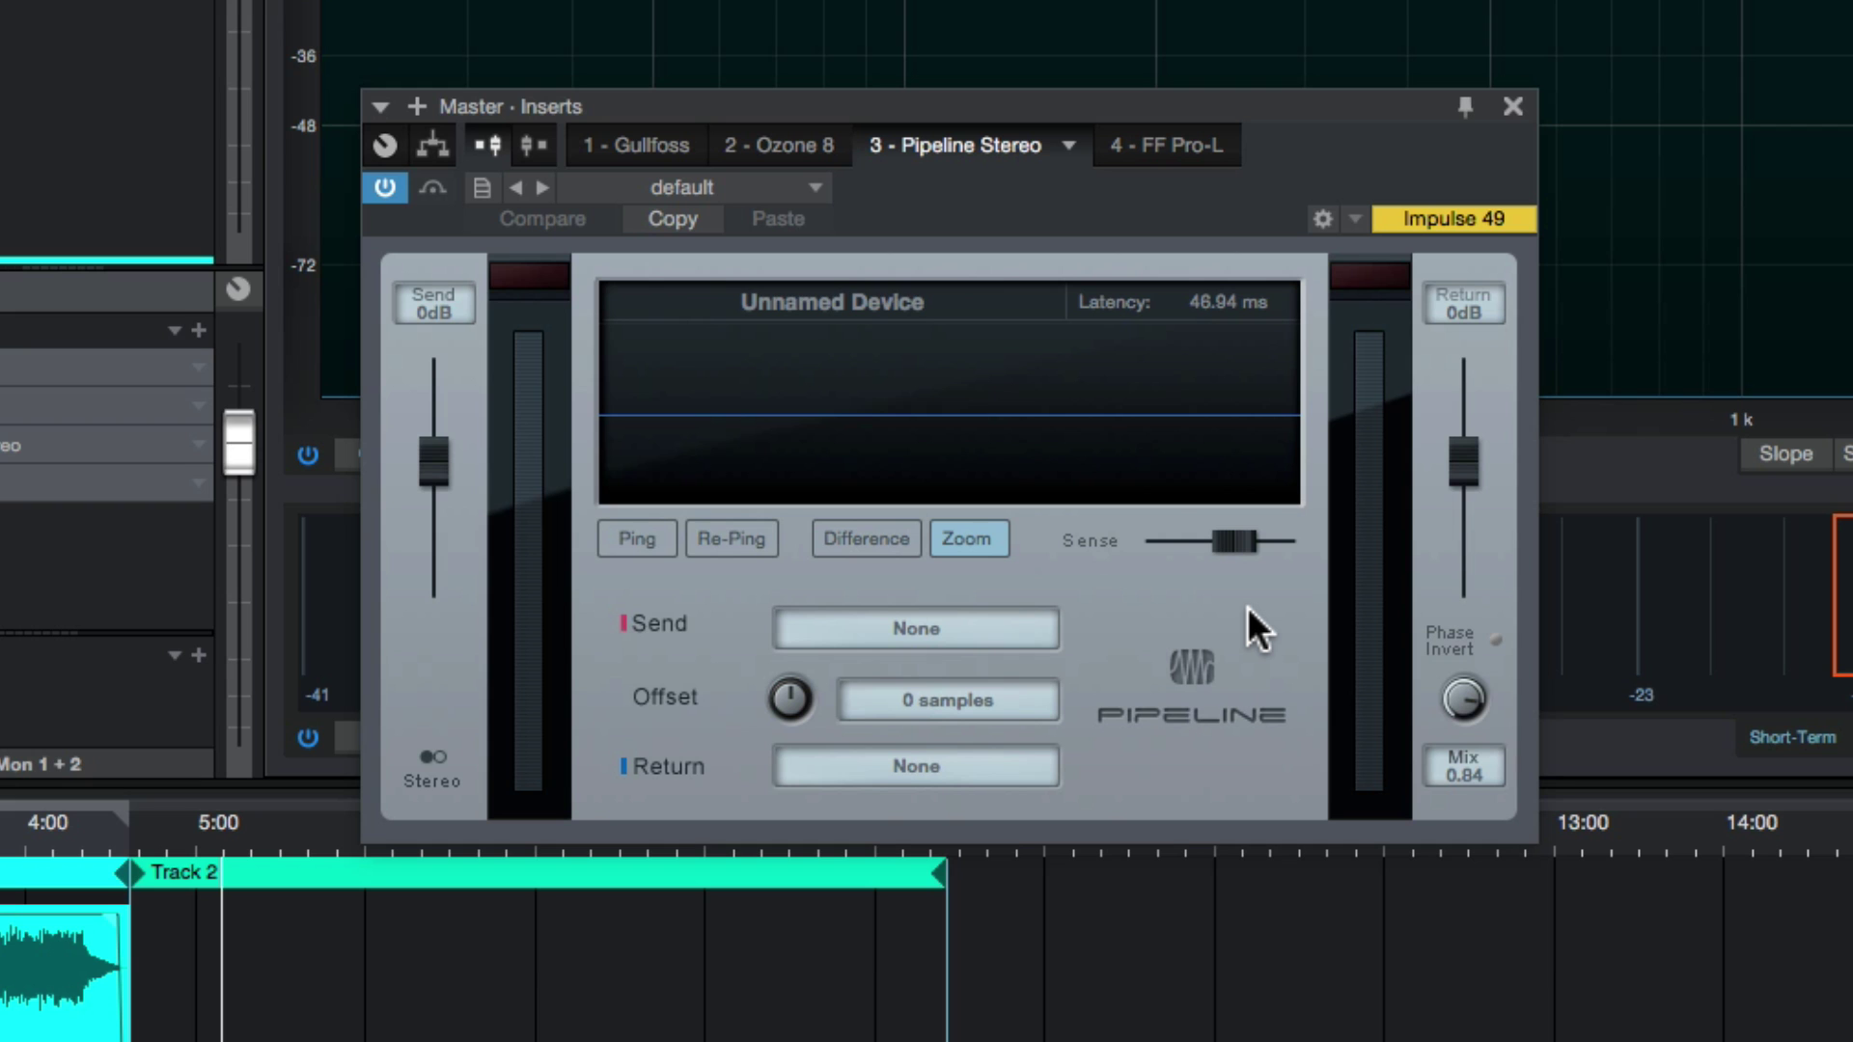
- Open the master channel editor's routing view and add a Splitter to the signal path
left_click(239, 288)
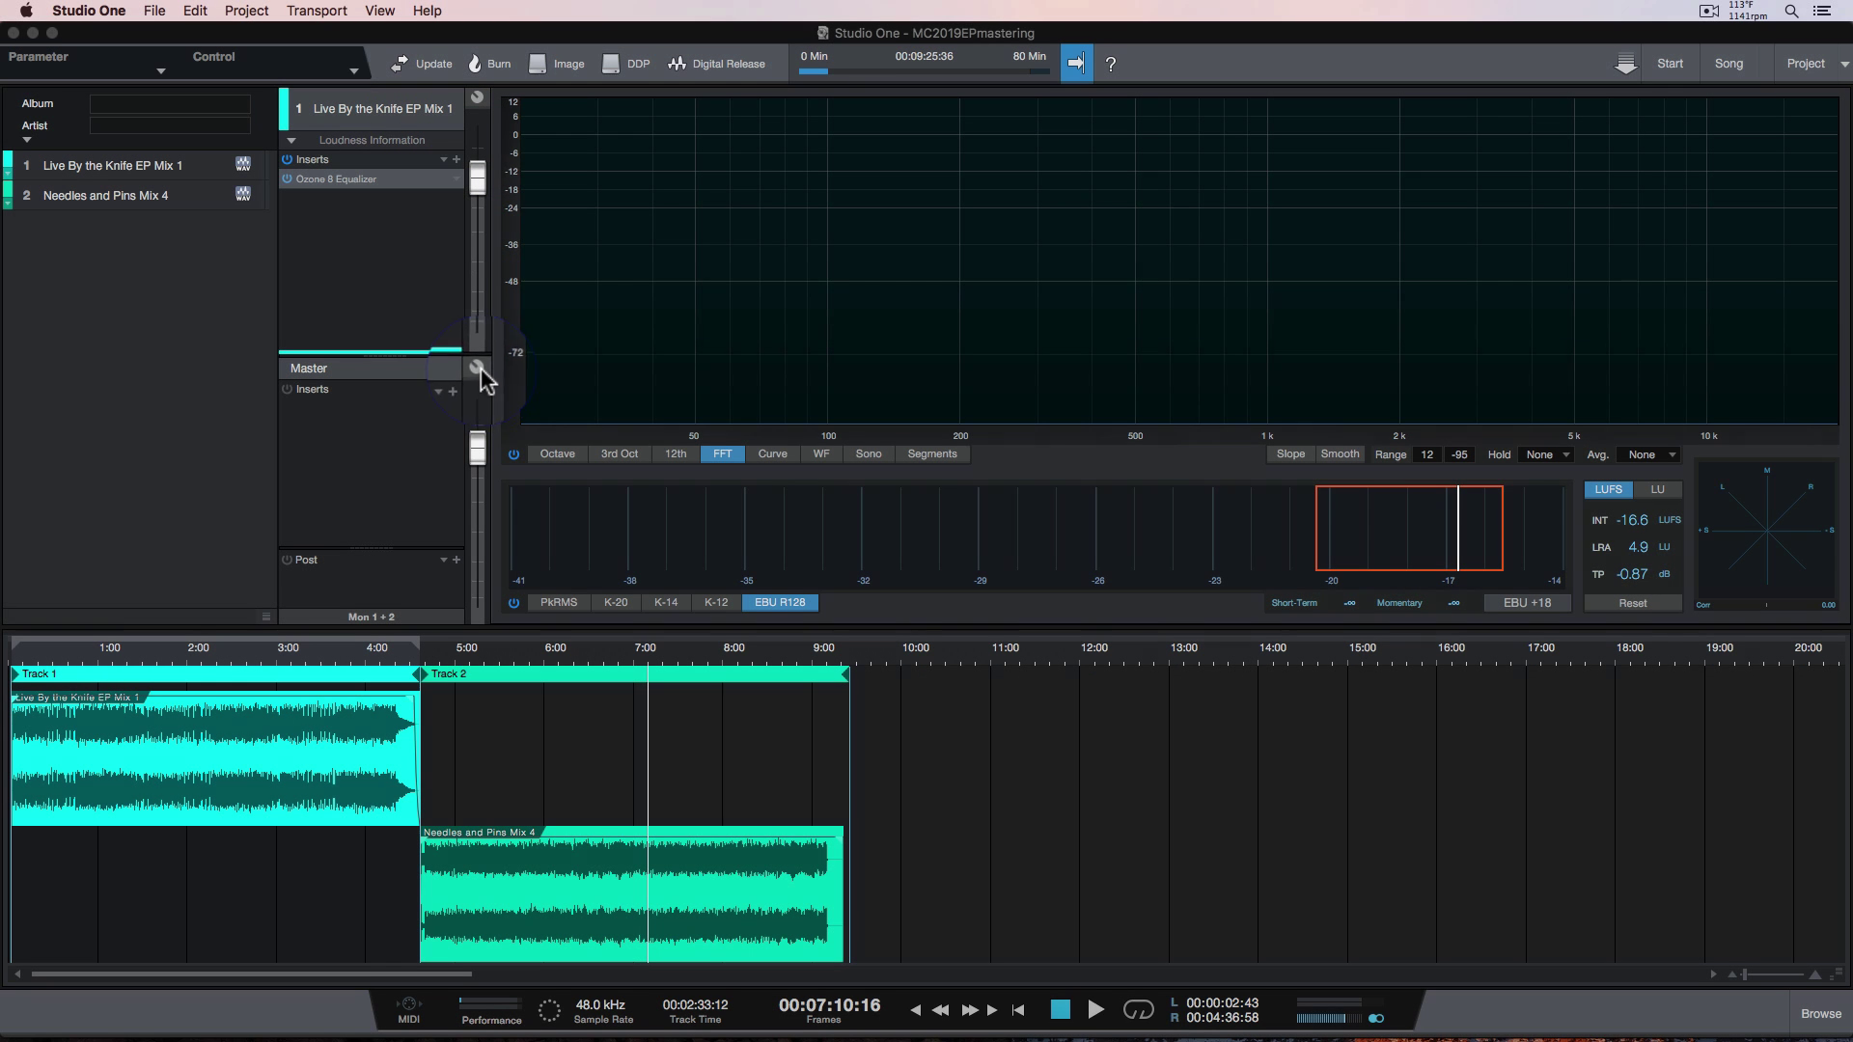
left_click(478, 367)
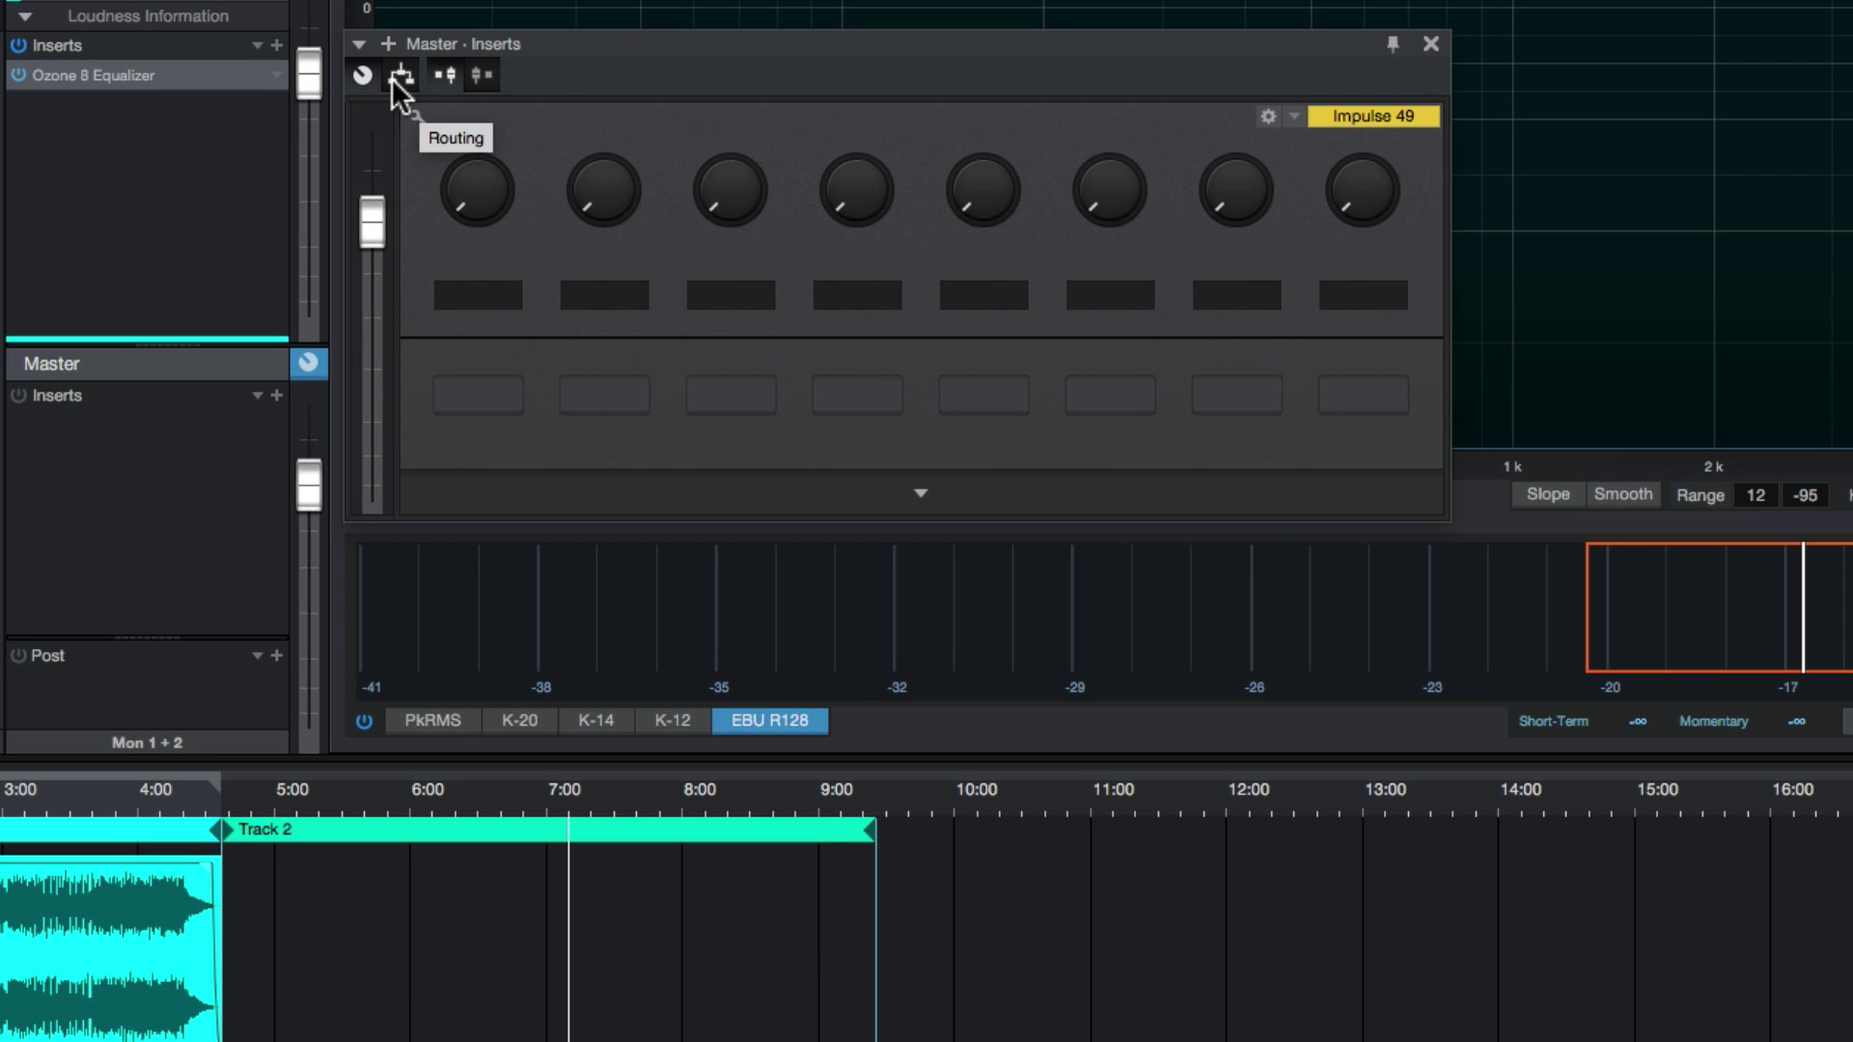
left_click(400, 76)
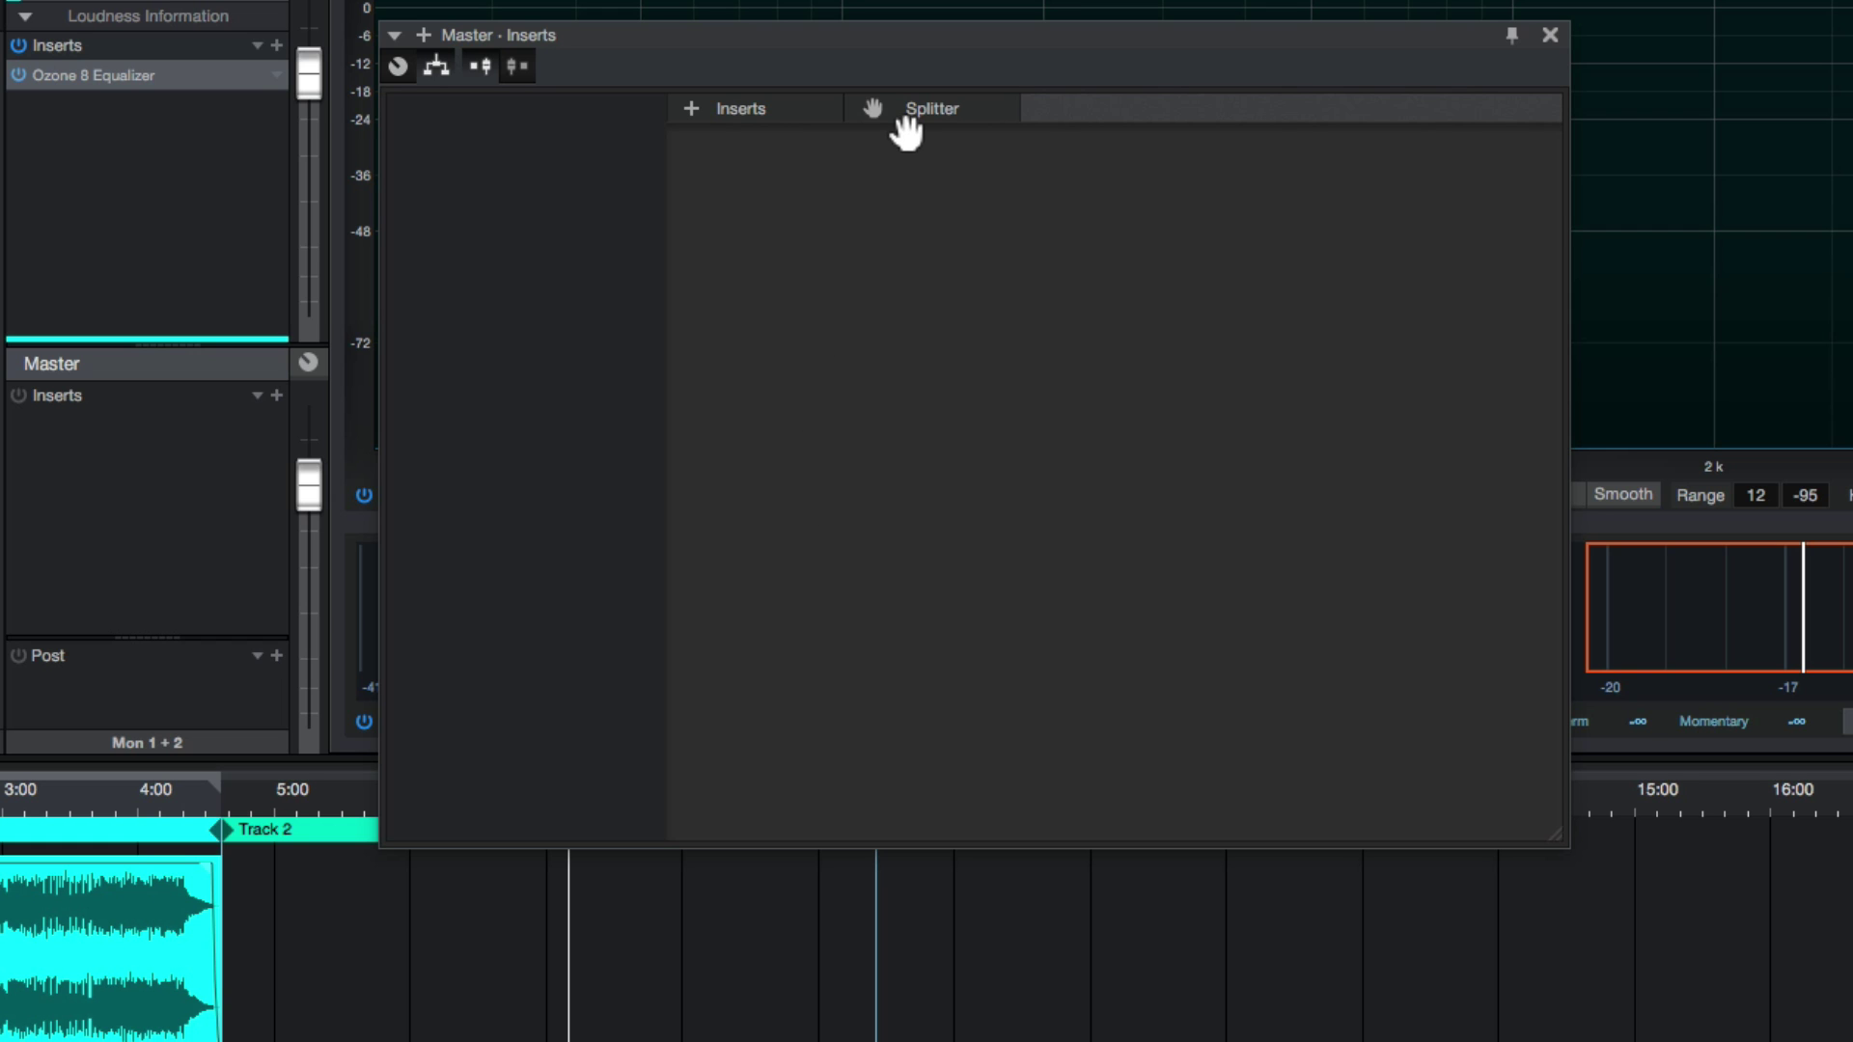
left_click_drag(902, 126, 844, 290)
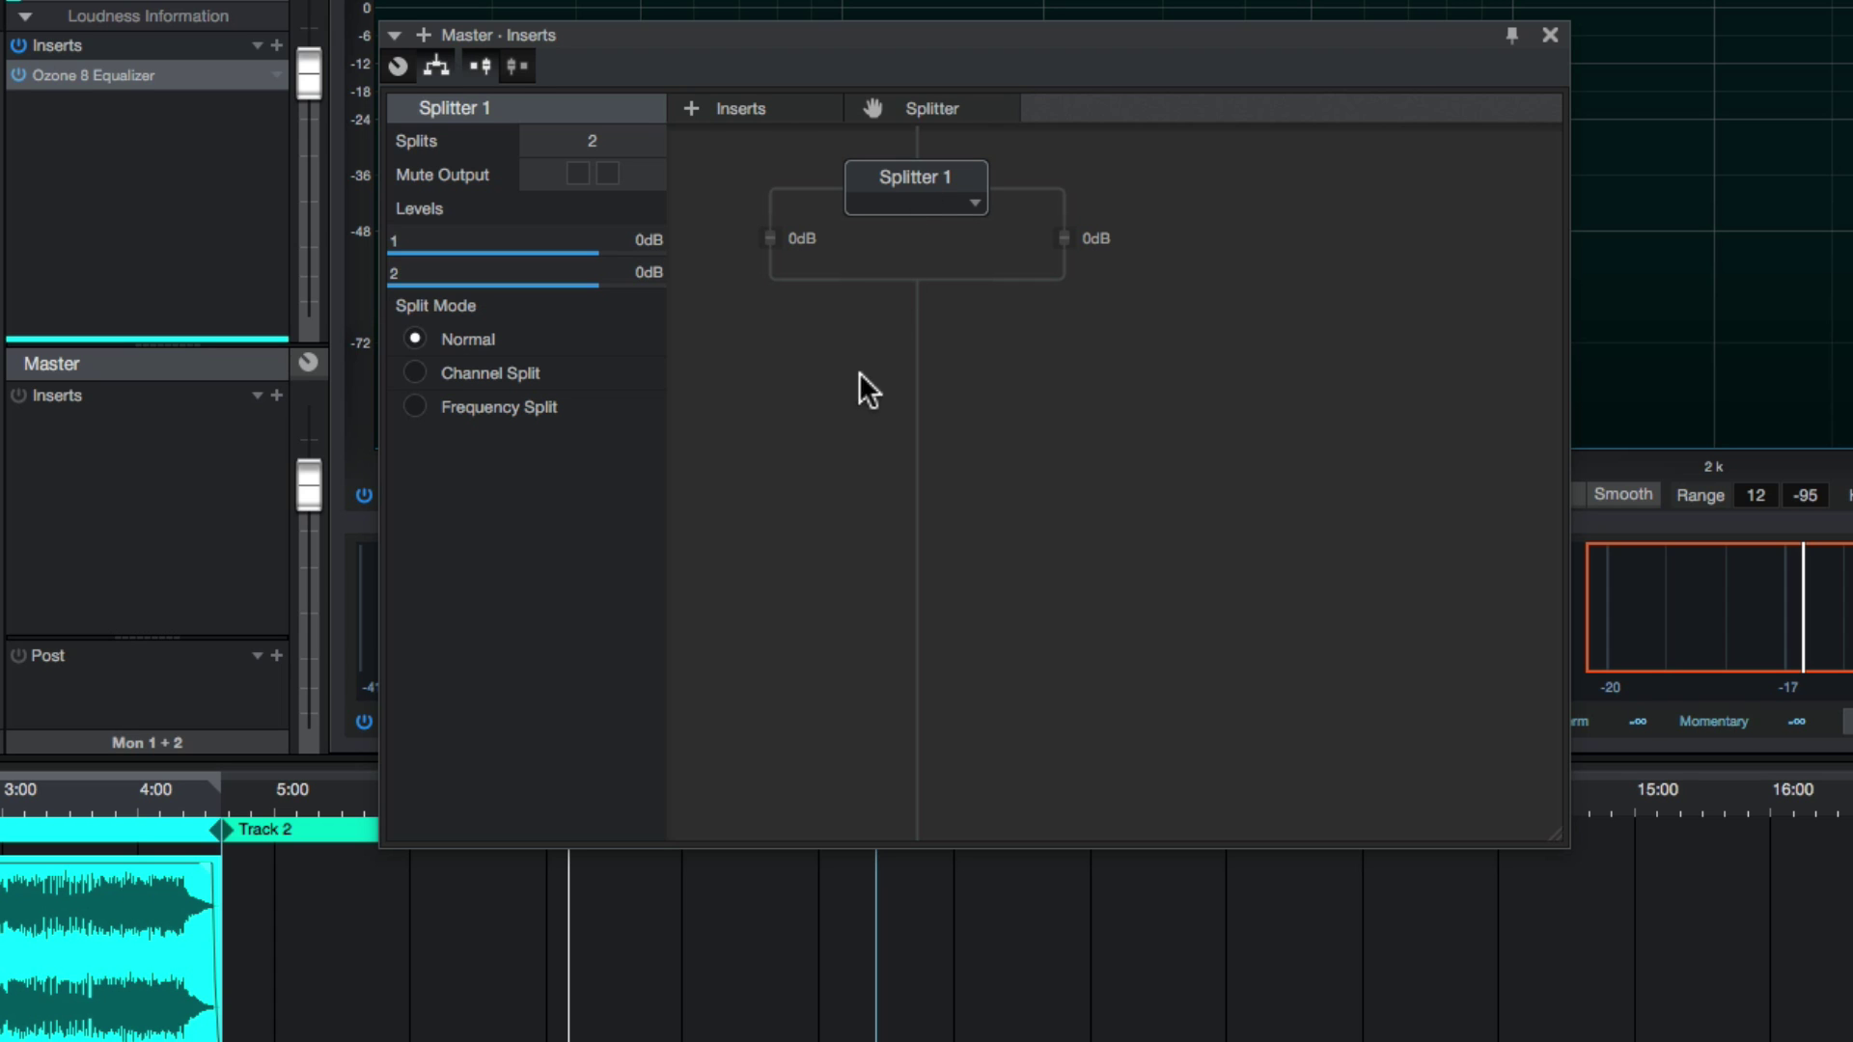
- Set the splitter to Frequency Split mode with 4 splits
left_click(490, 376)
left_click(488, 409)
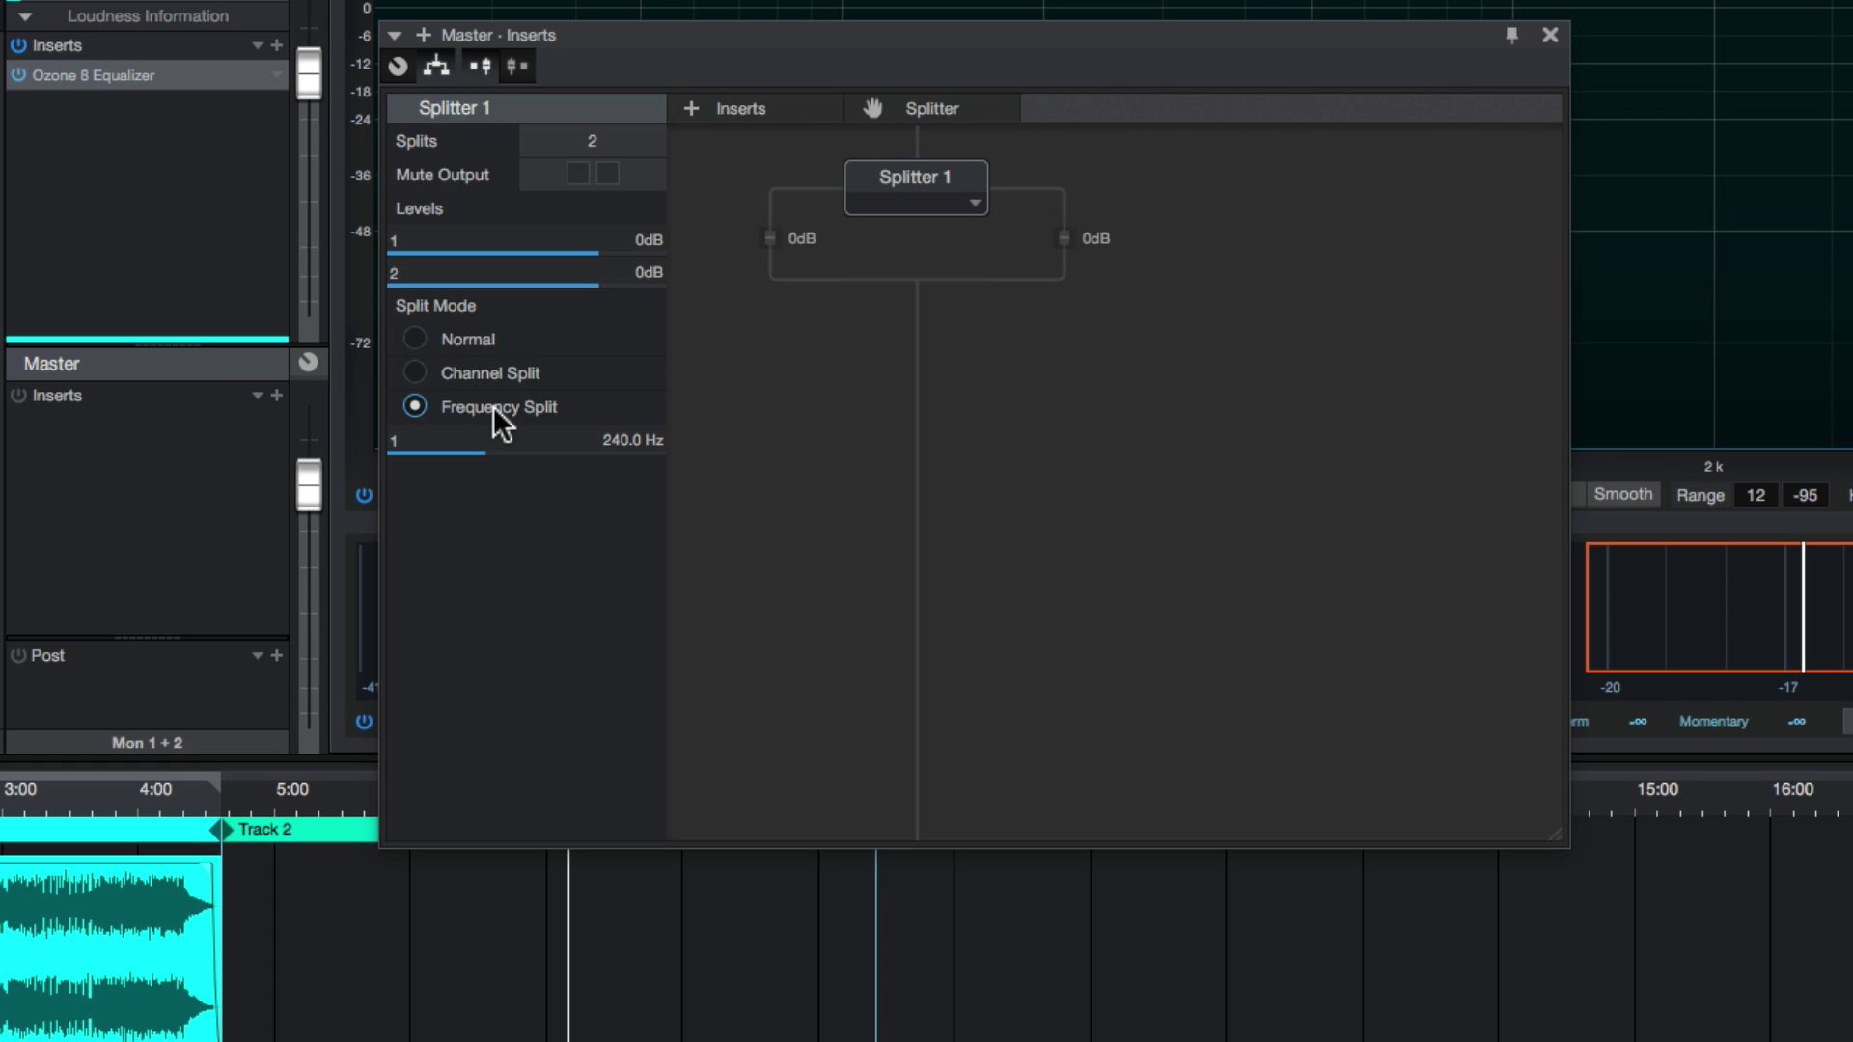
double_click(592, 137)
type("4")
key("Return")
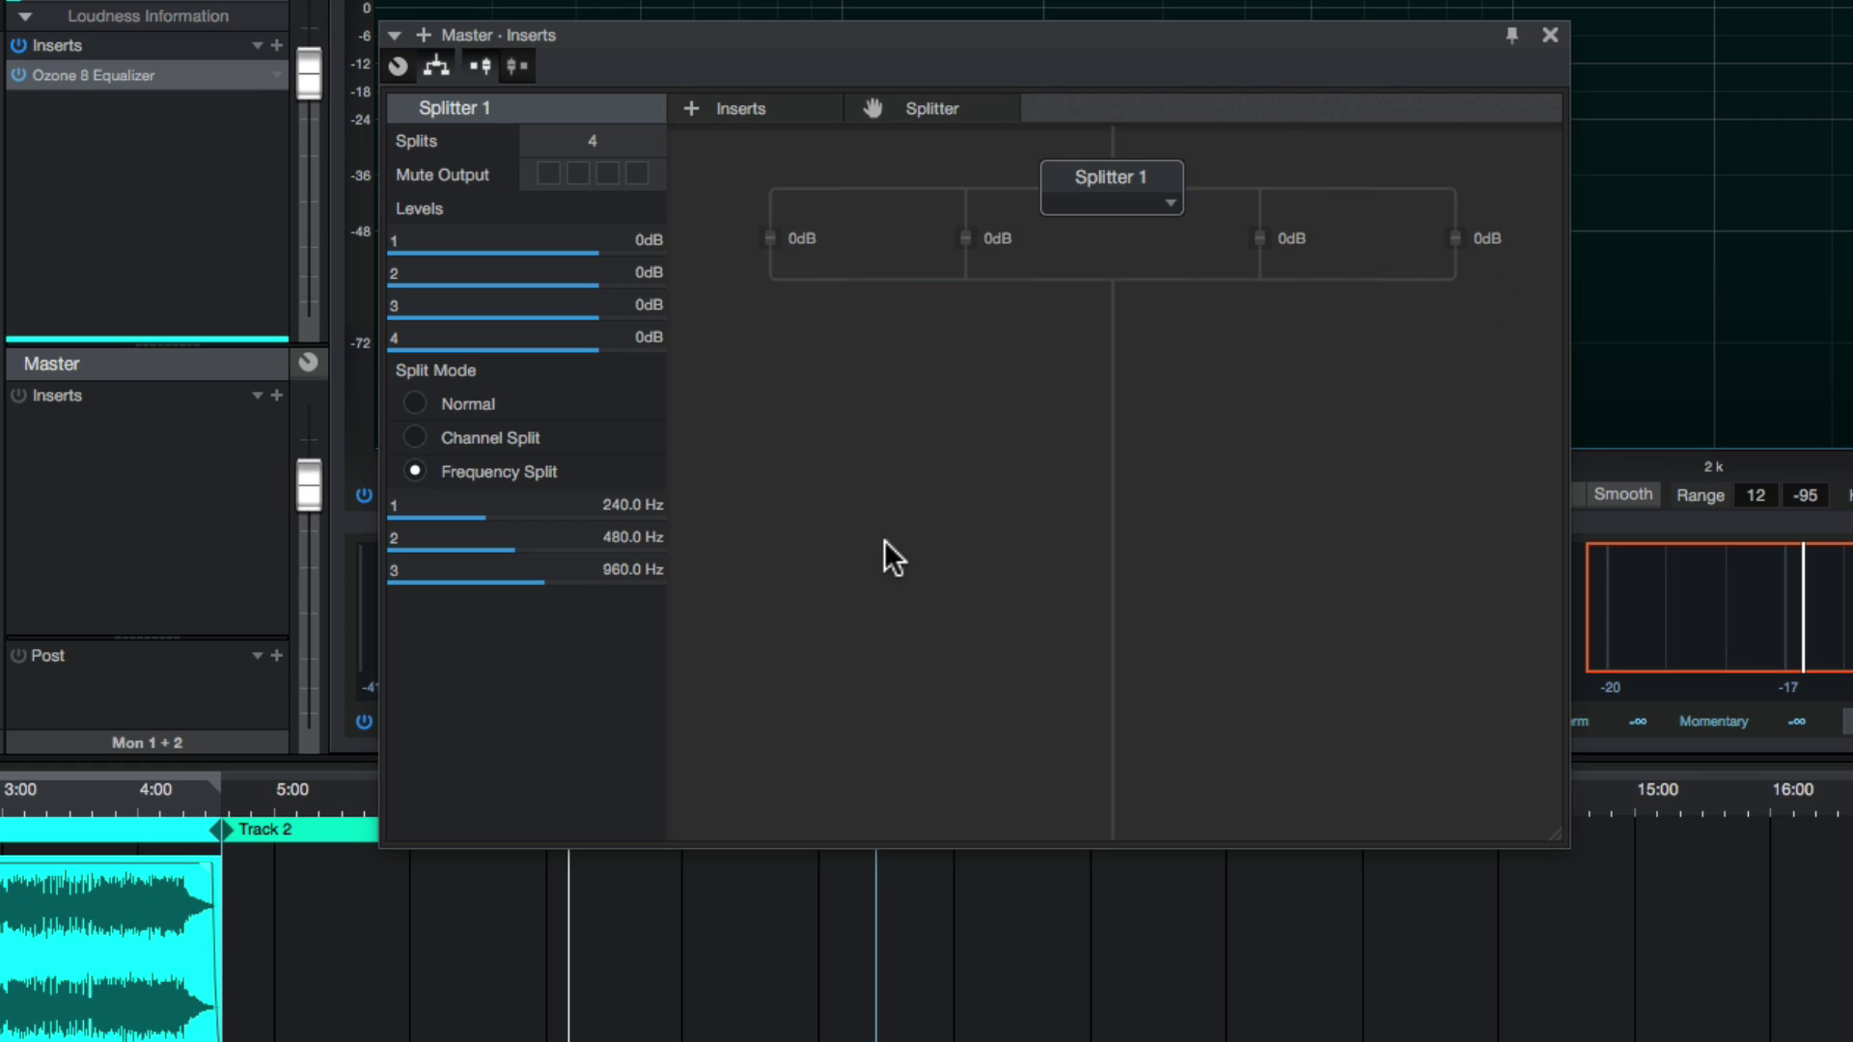
- Set the splitter crossovers to 179.7 Hz, 772.2 Hz and 2.94 kHz, and lower the first band's level to -1.5 dB
left_click_drag(544, 579, 468, 521)
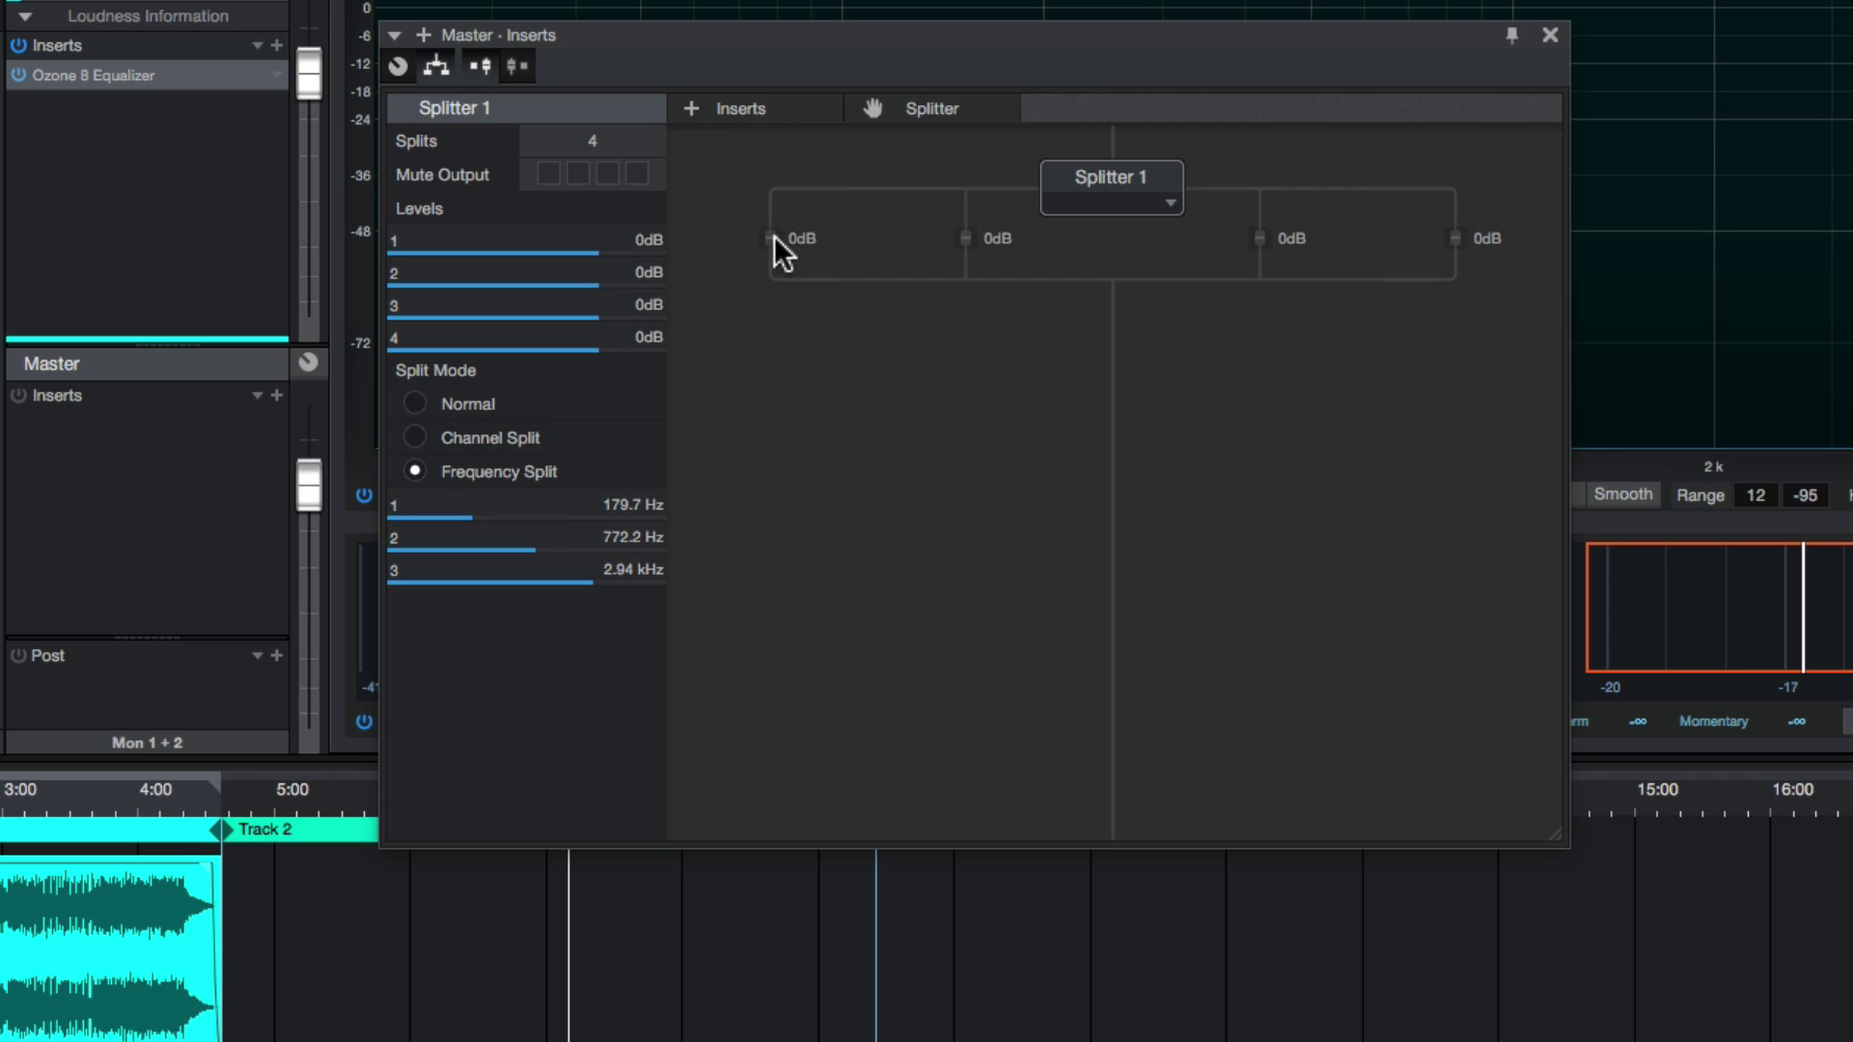
left_click_drag(774, 237, 770, 299)
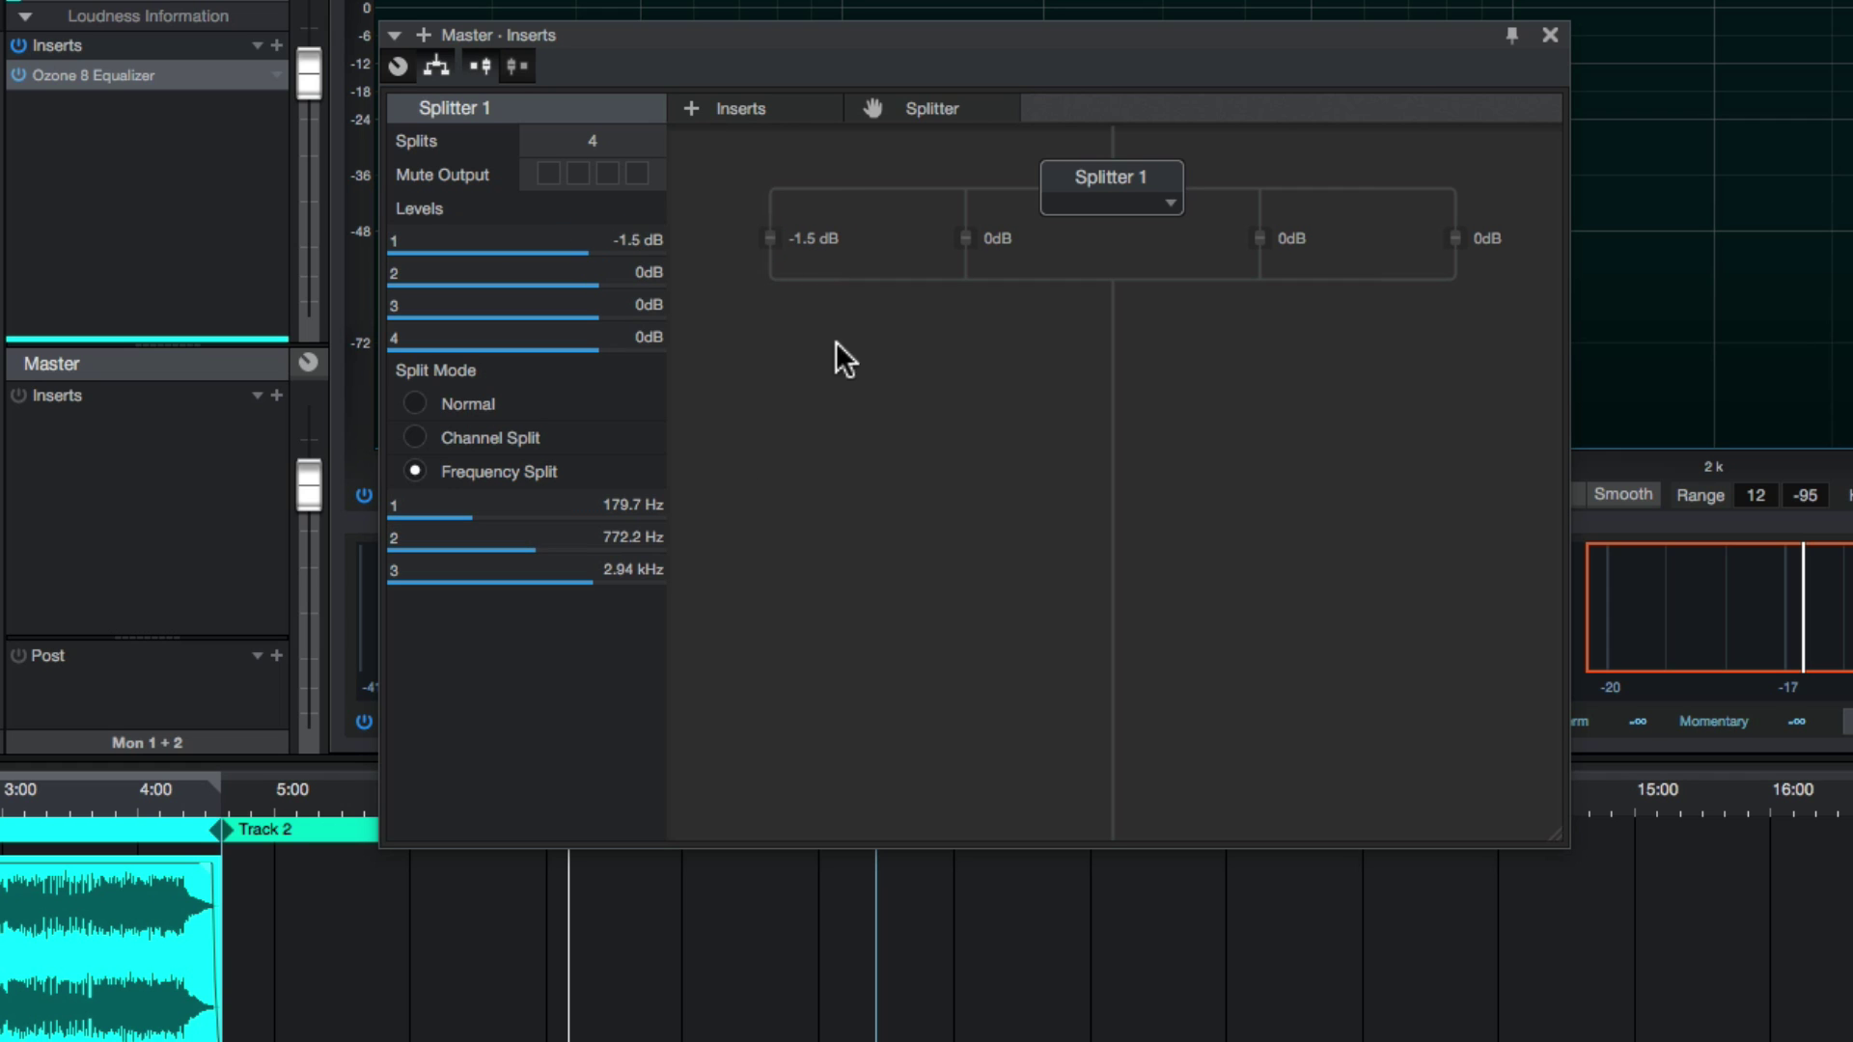
- Set splitter levels 2 to 4 to -5.1, -4.2 and -1.3 dB, and the crossovers to 141.0 Hz, 942.0 Hz and 5.48 kHz
mouse_move(615, 510)
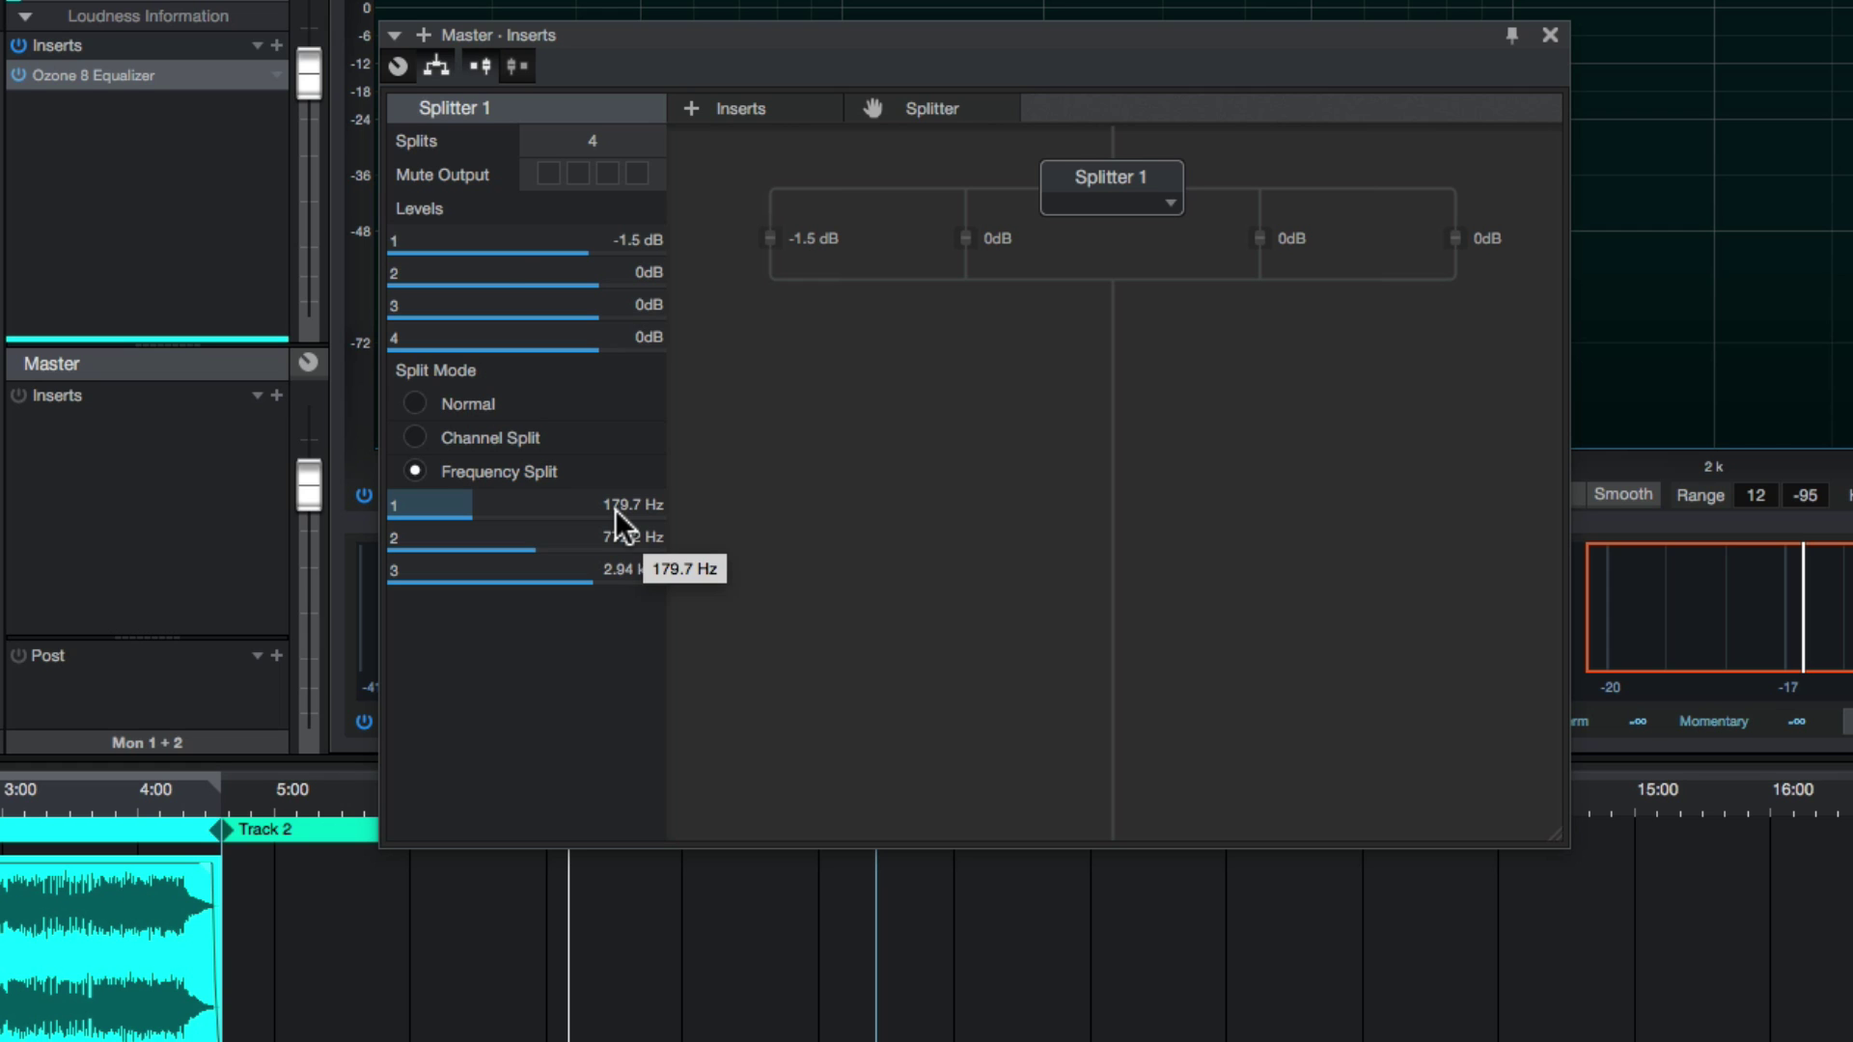
mouse_move(525, 278)
left_mouse_down()
mouse_move(476, 289)
mouse_move(604, 290)
mouse_move(540, 278)
left_mouse_up()
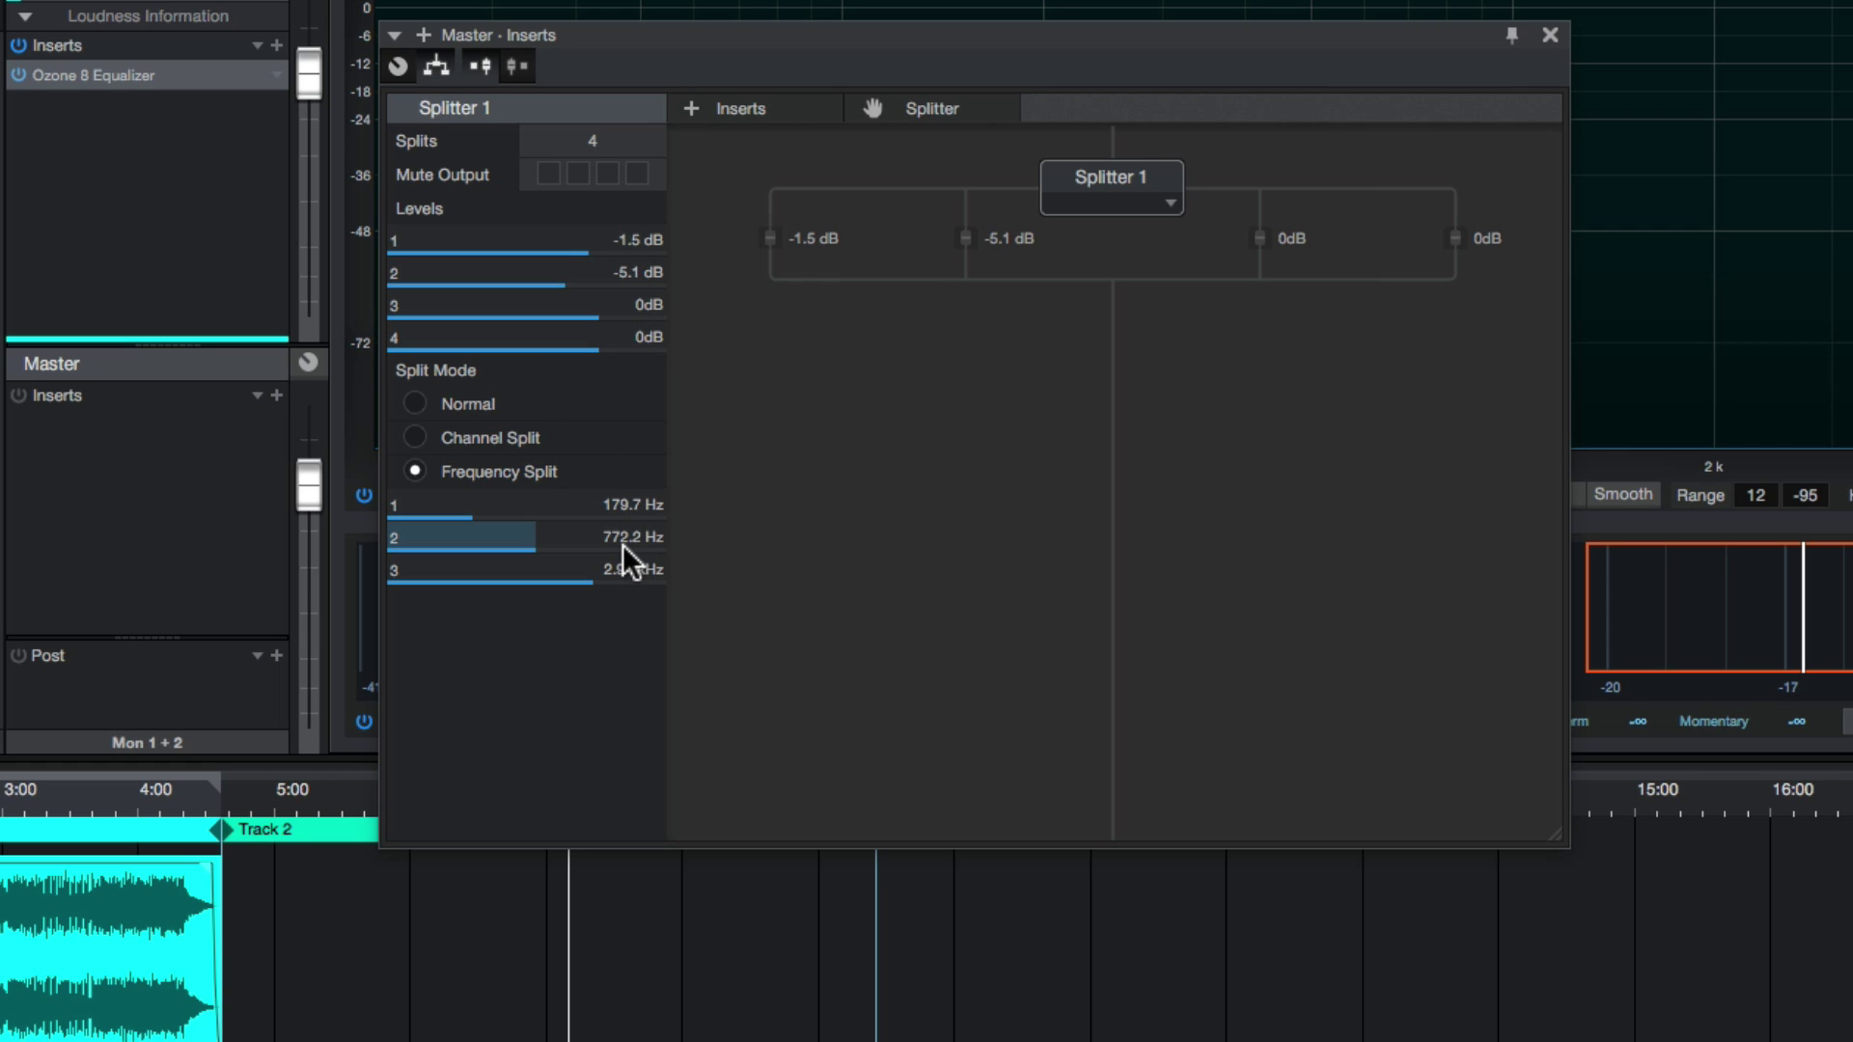
mouse_move(585, 307)
left_mouse_down()
mouse_move(506, 301)
mouse_move(592, 315)
mouse_move(569, 311)
left_mouse_up()
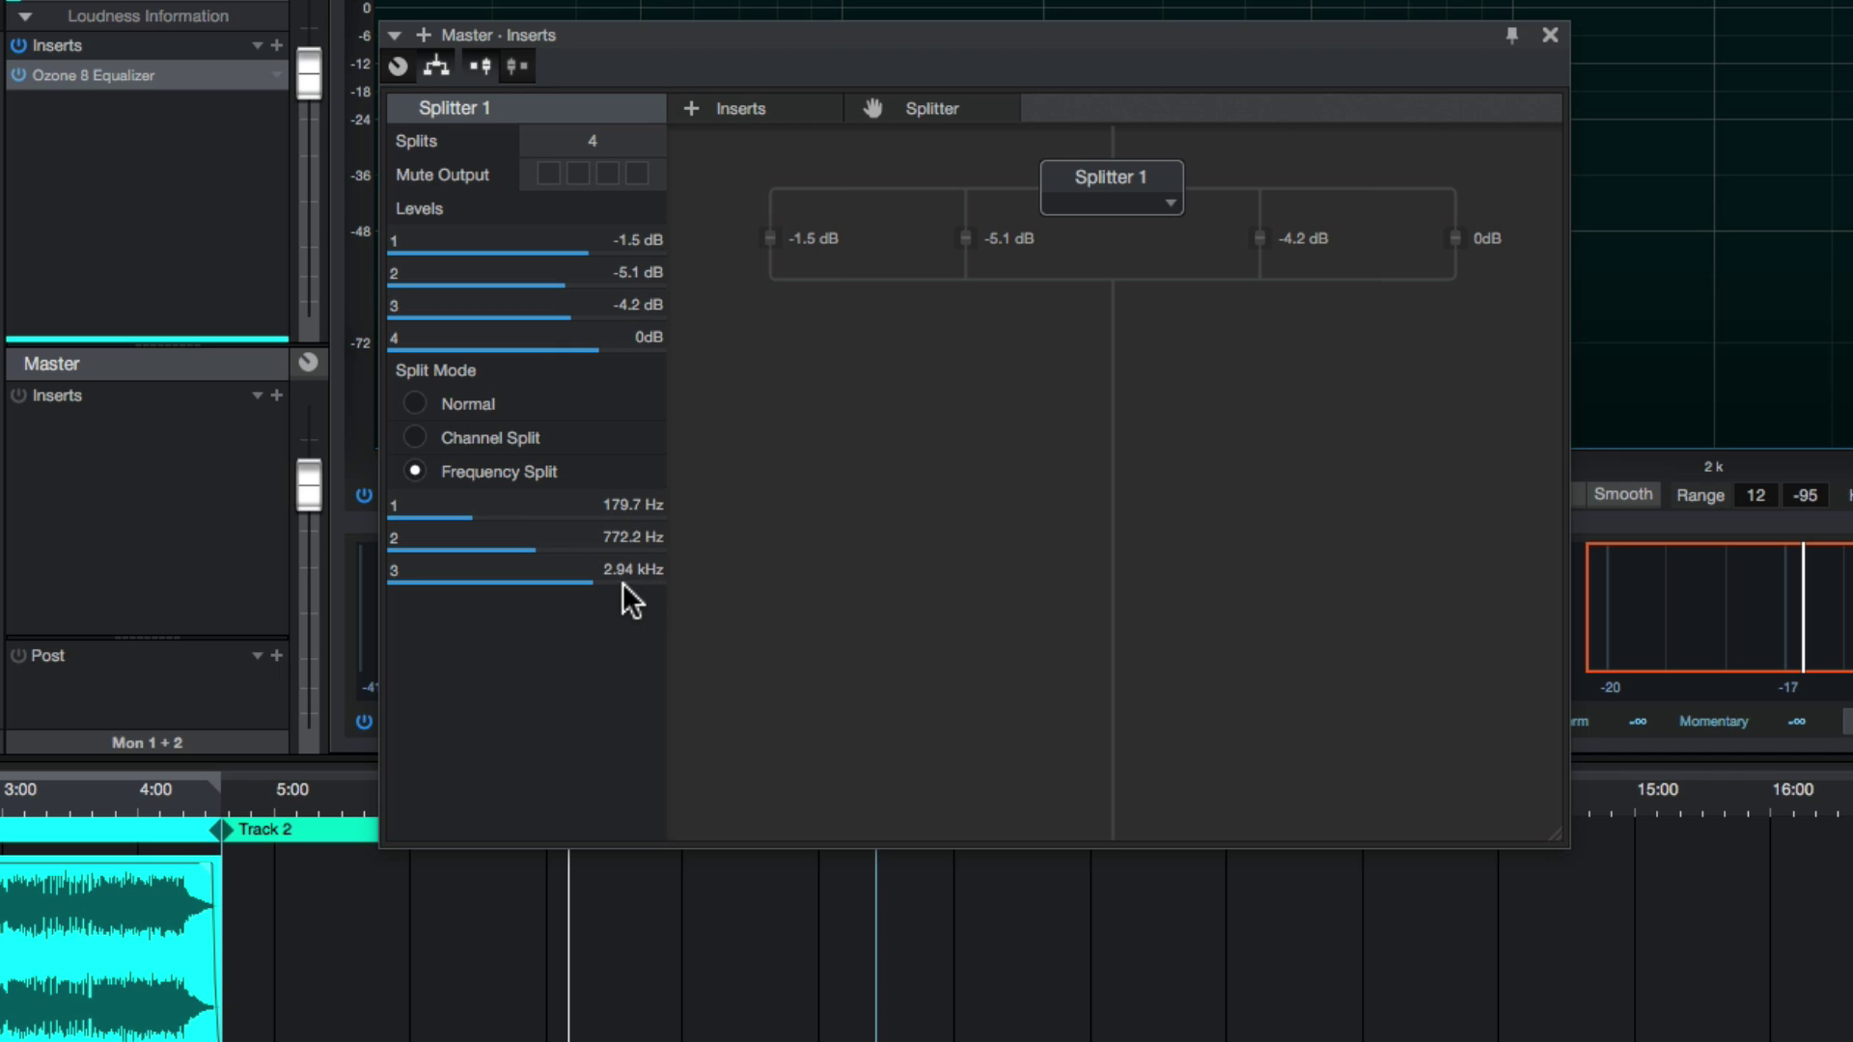
mouse_move(589, 347)
left_mouse_down()
mouse_move(500, 332)
mouse_move(599, 357)
mouse_move(576, 357)
left_mouse_up()
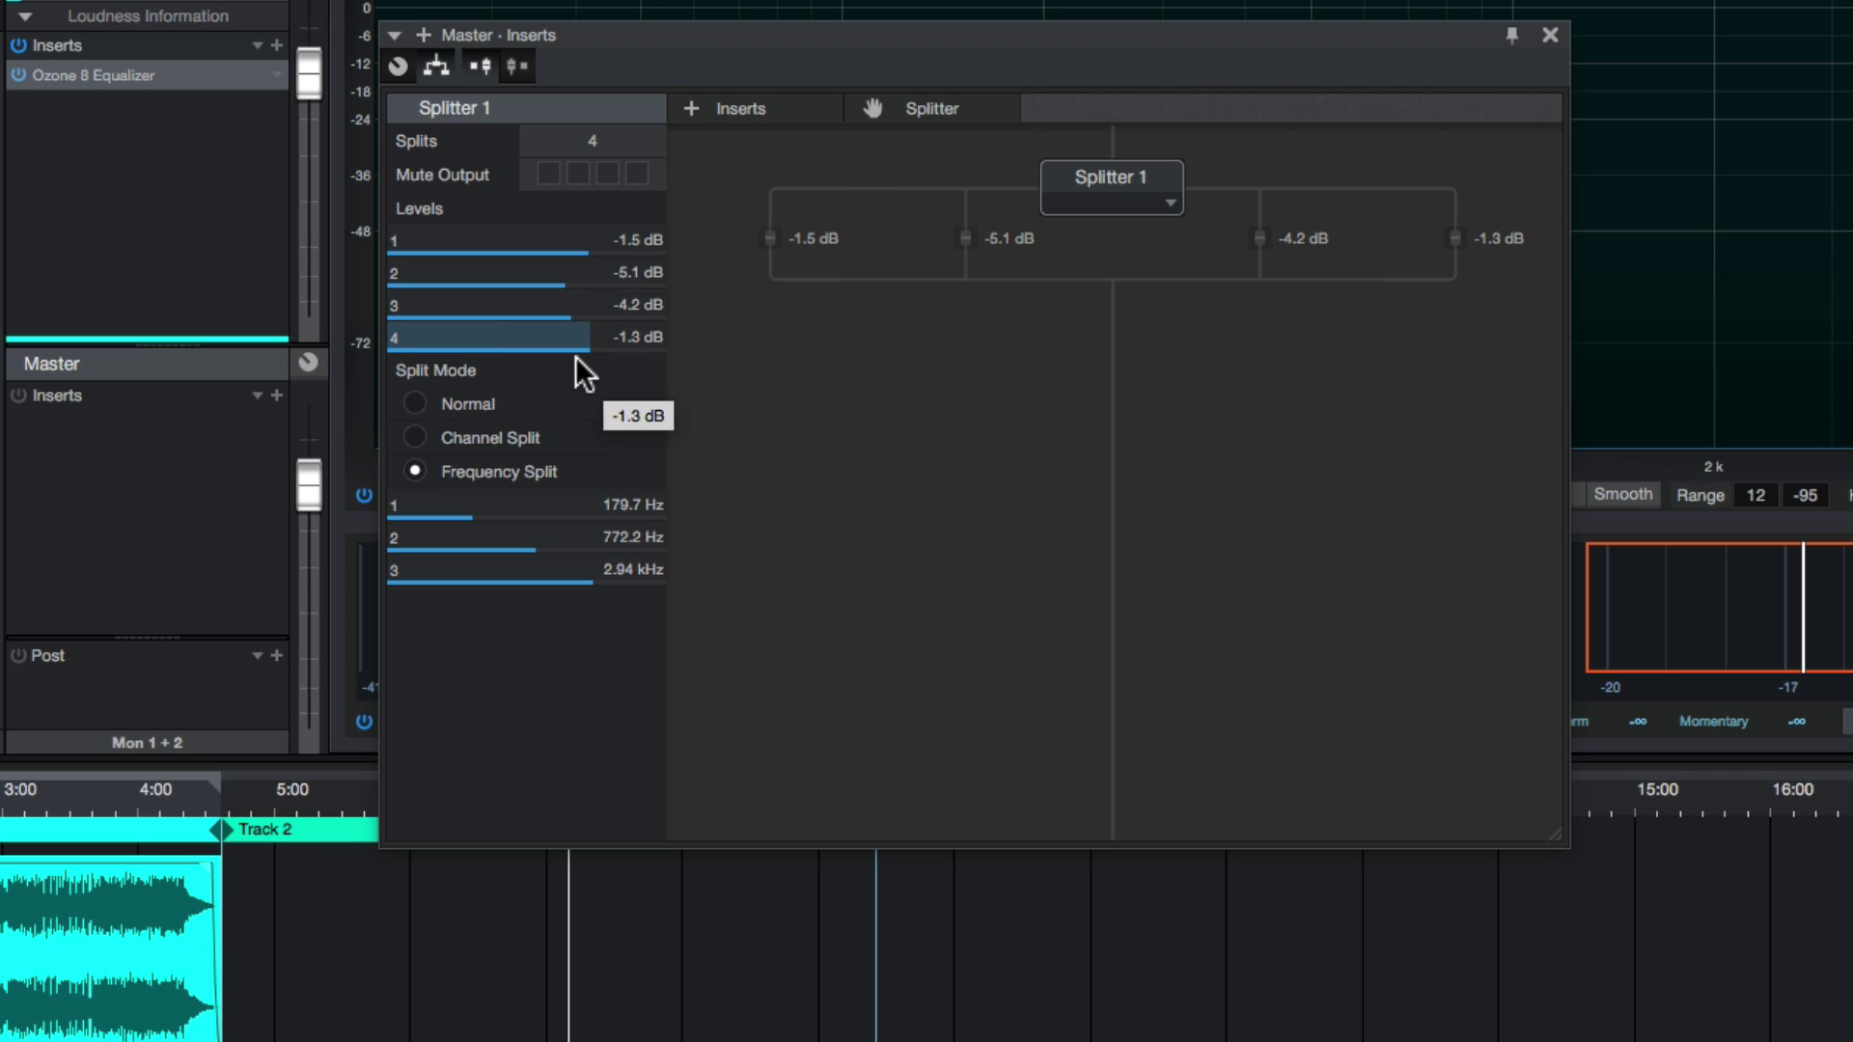
left_click_drag(569, 582, 460, 518)
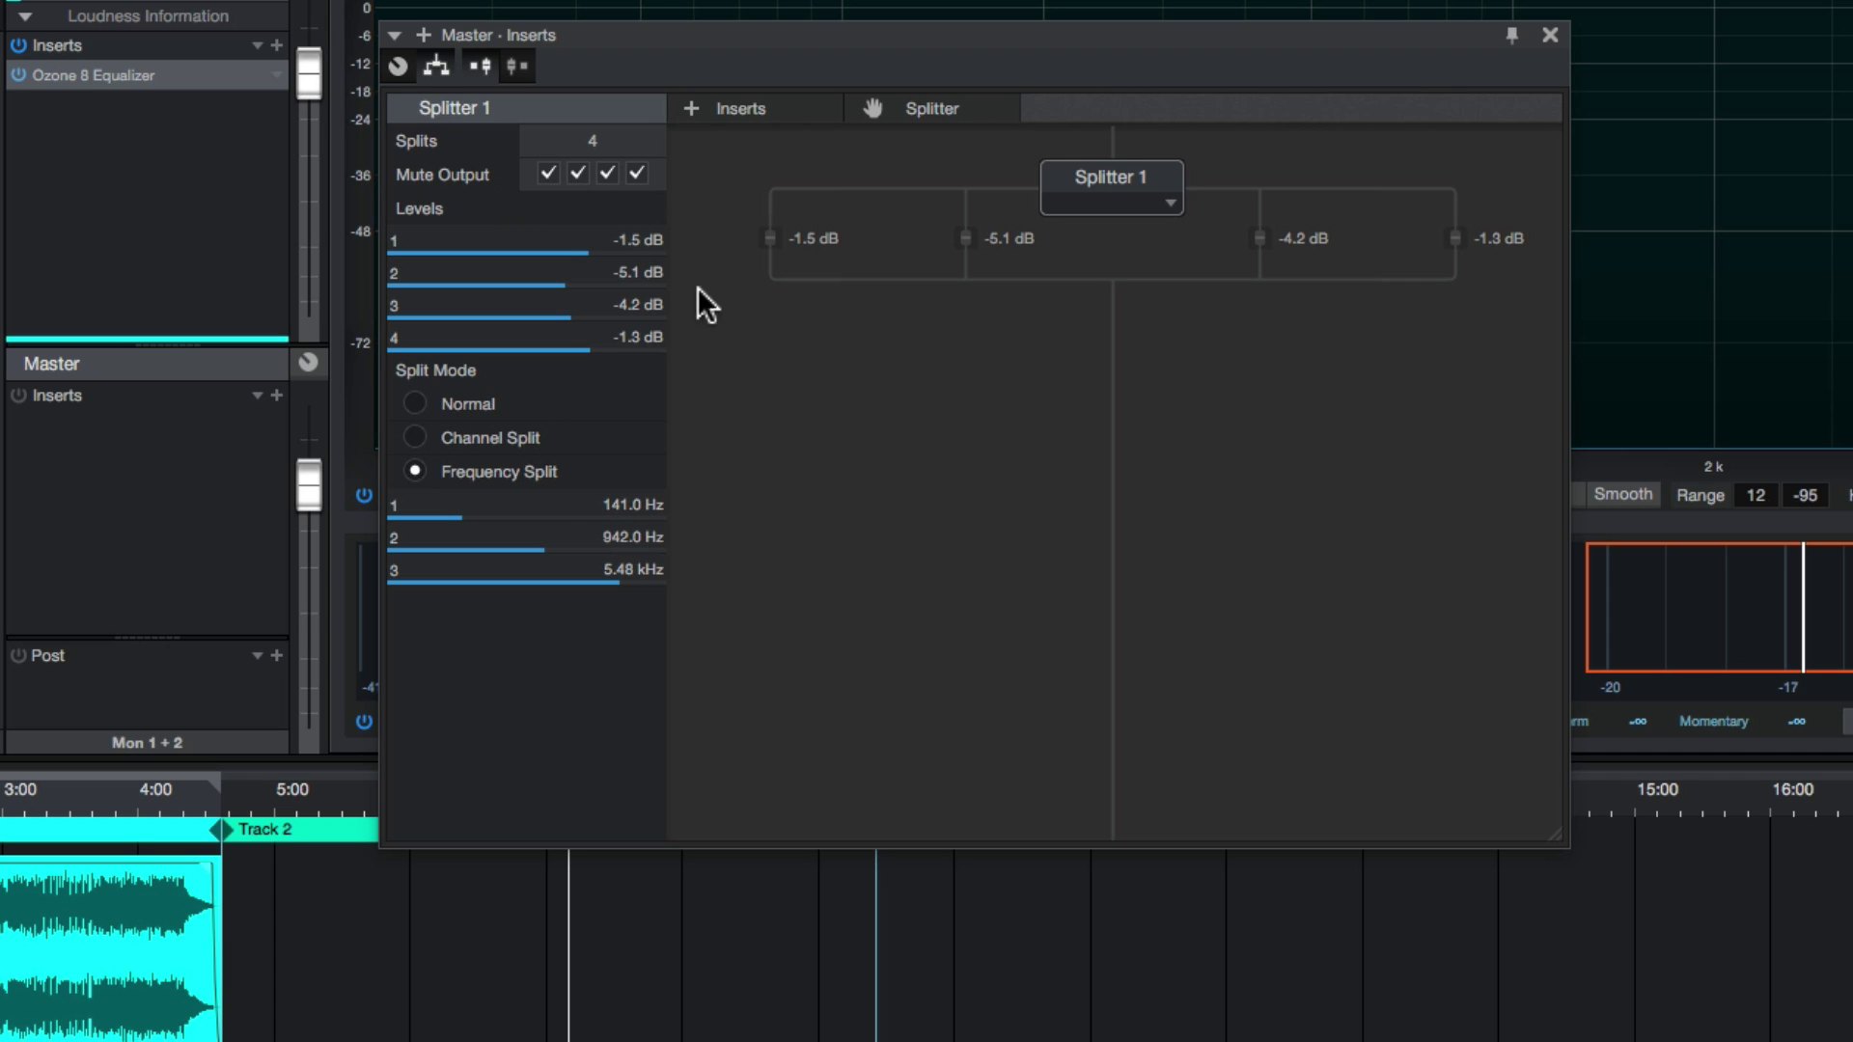
- Audition each of the four frequency bands on its own by unmuting one splitter output at a time during playback
left_click(551, 175)
left_click(546, 172)
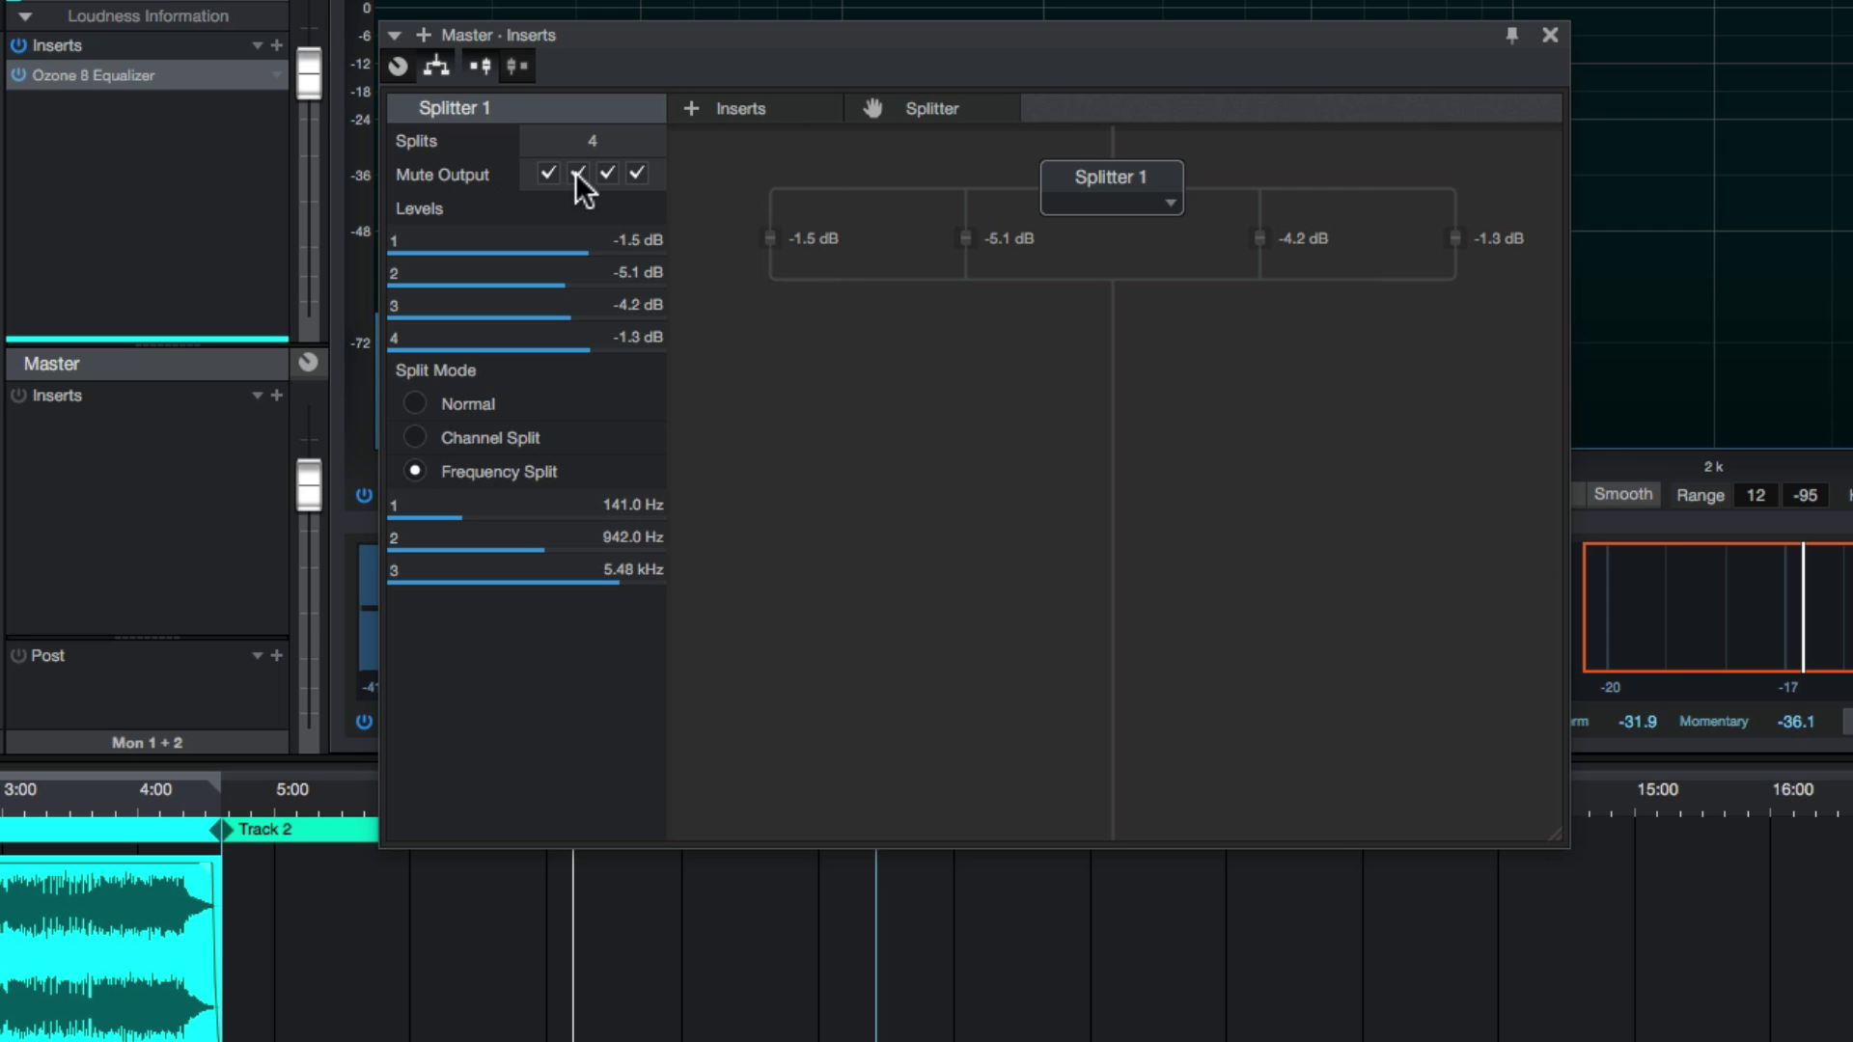
left_click(577, 174)
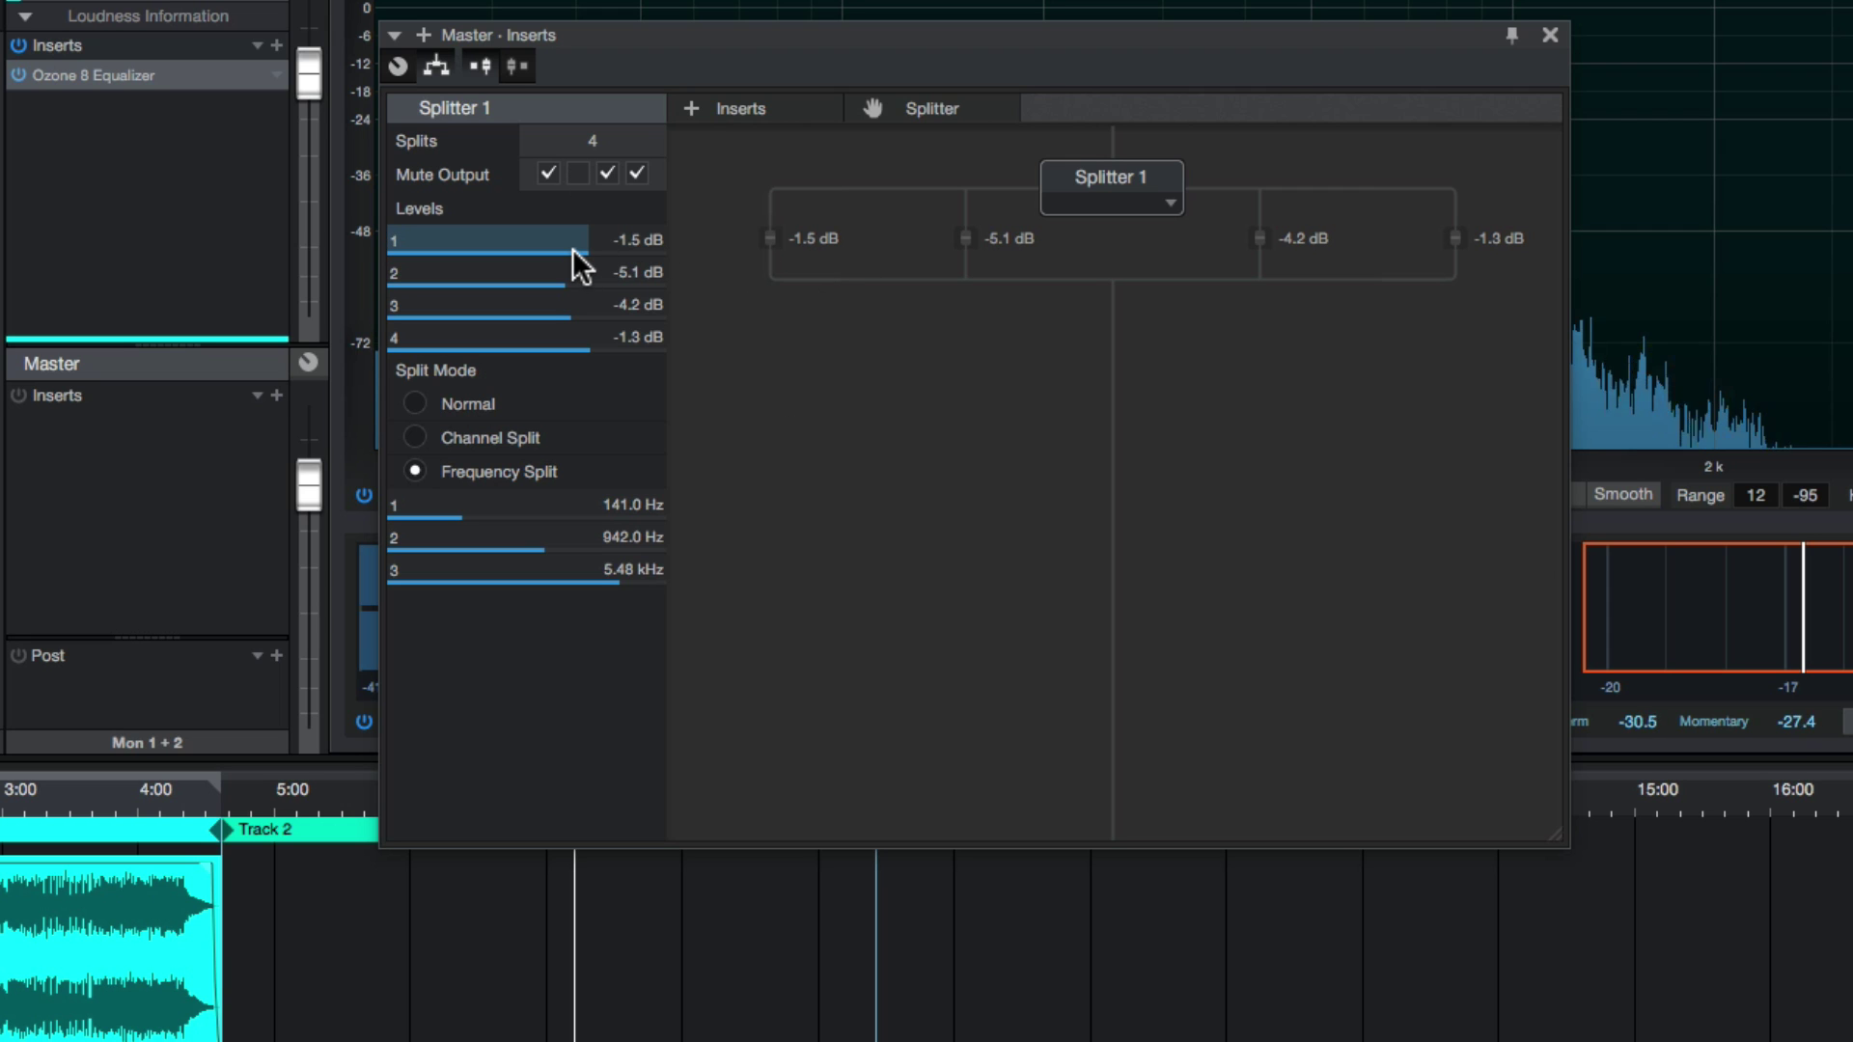
left_click(579, 174)
left_click(606, 173)
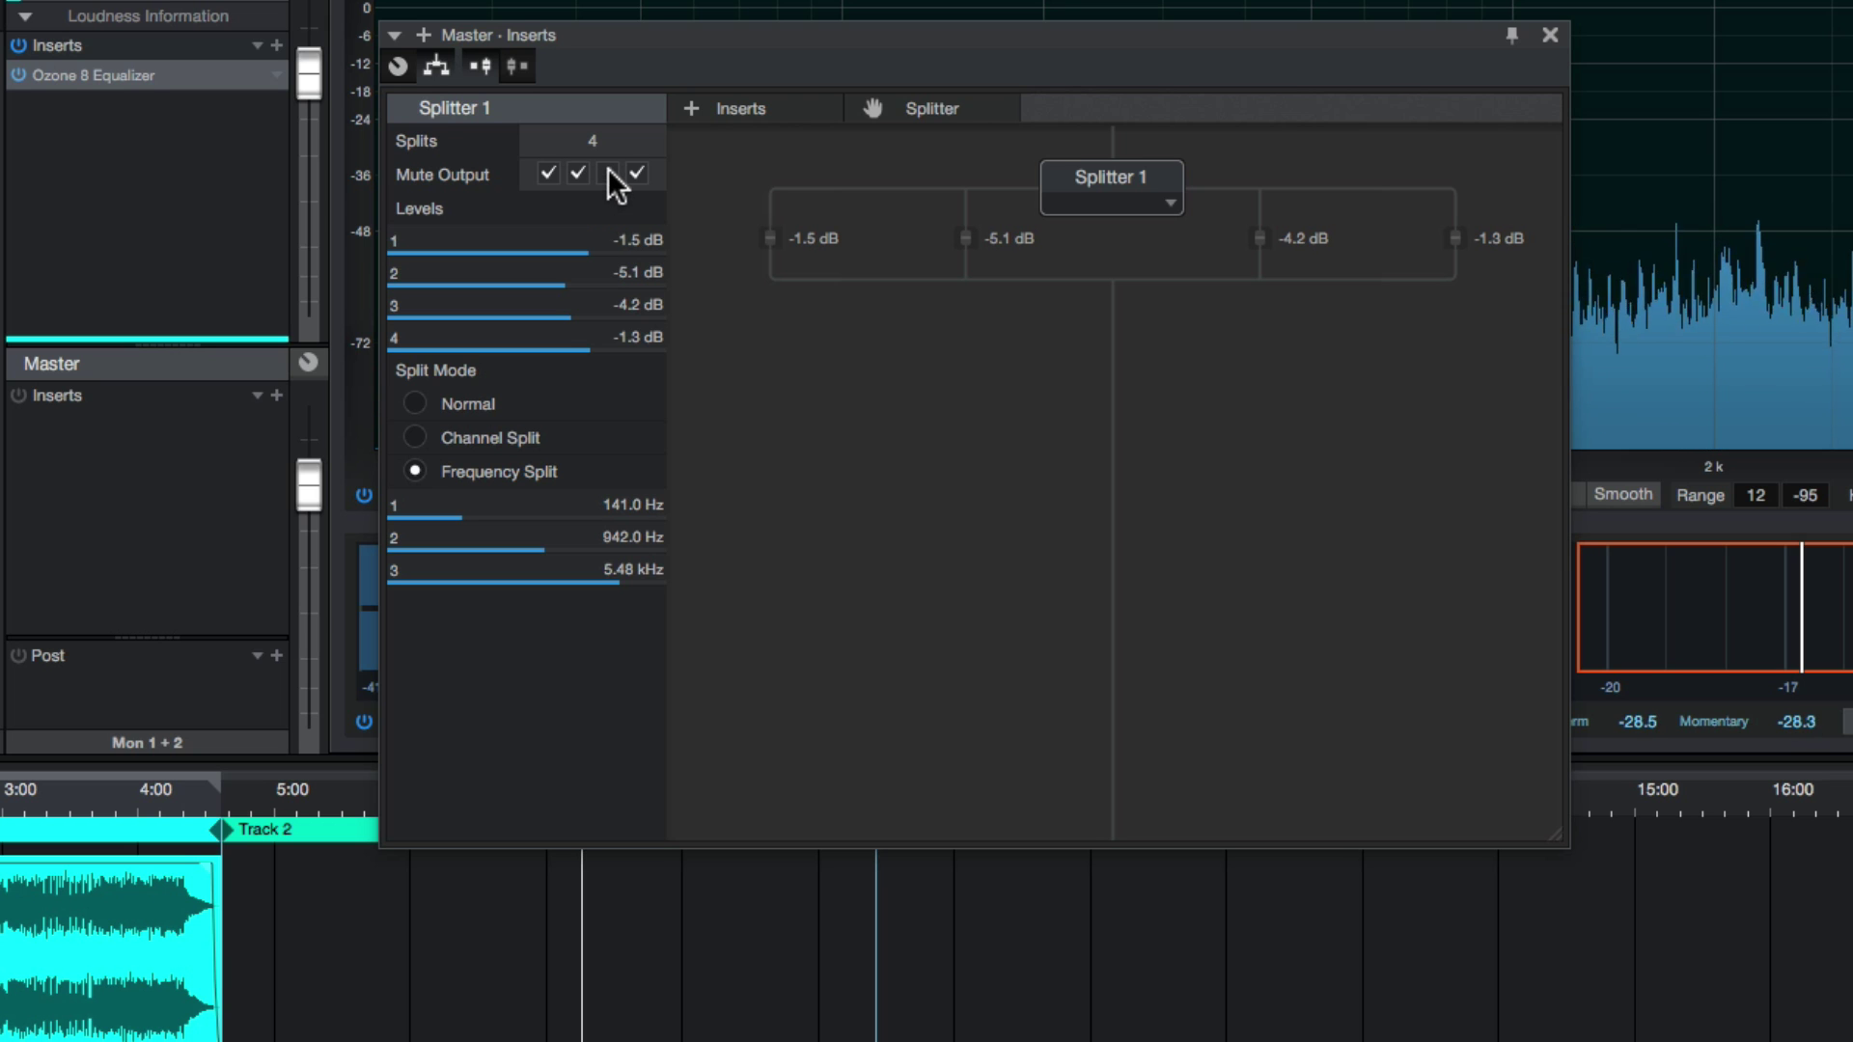
left_click(608, 173)
left_click(636, 174)
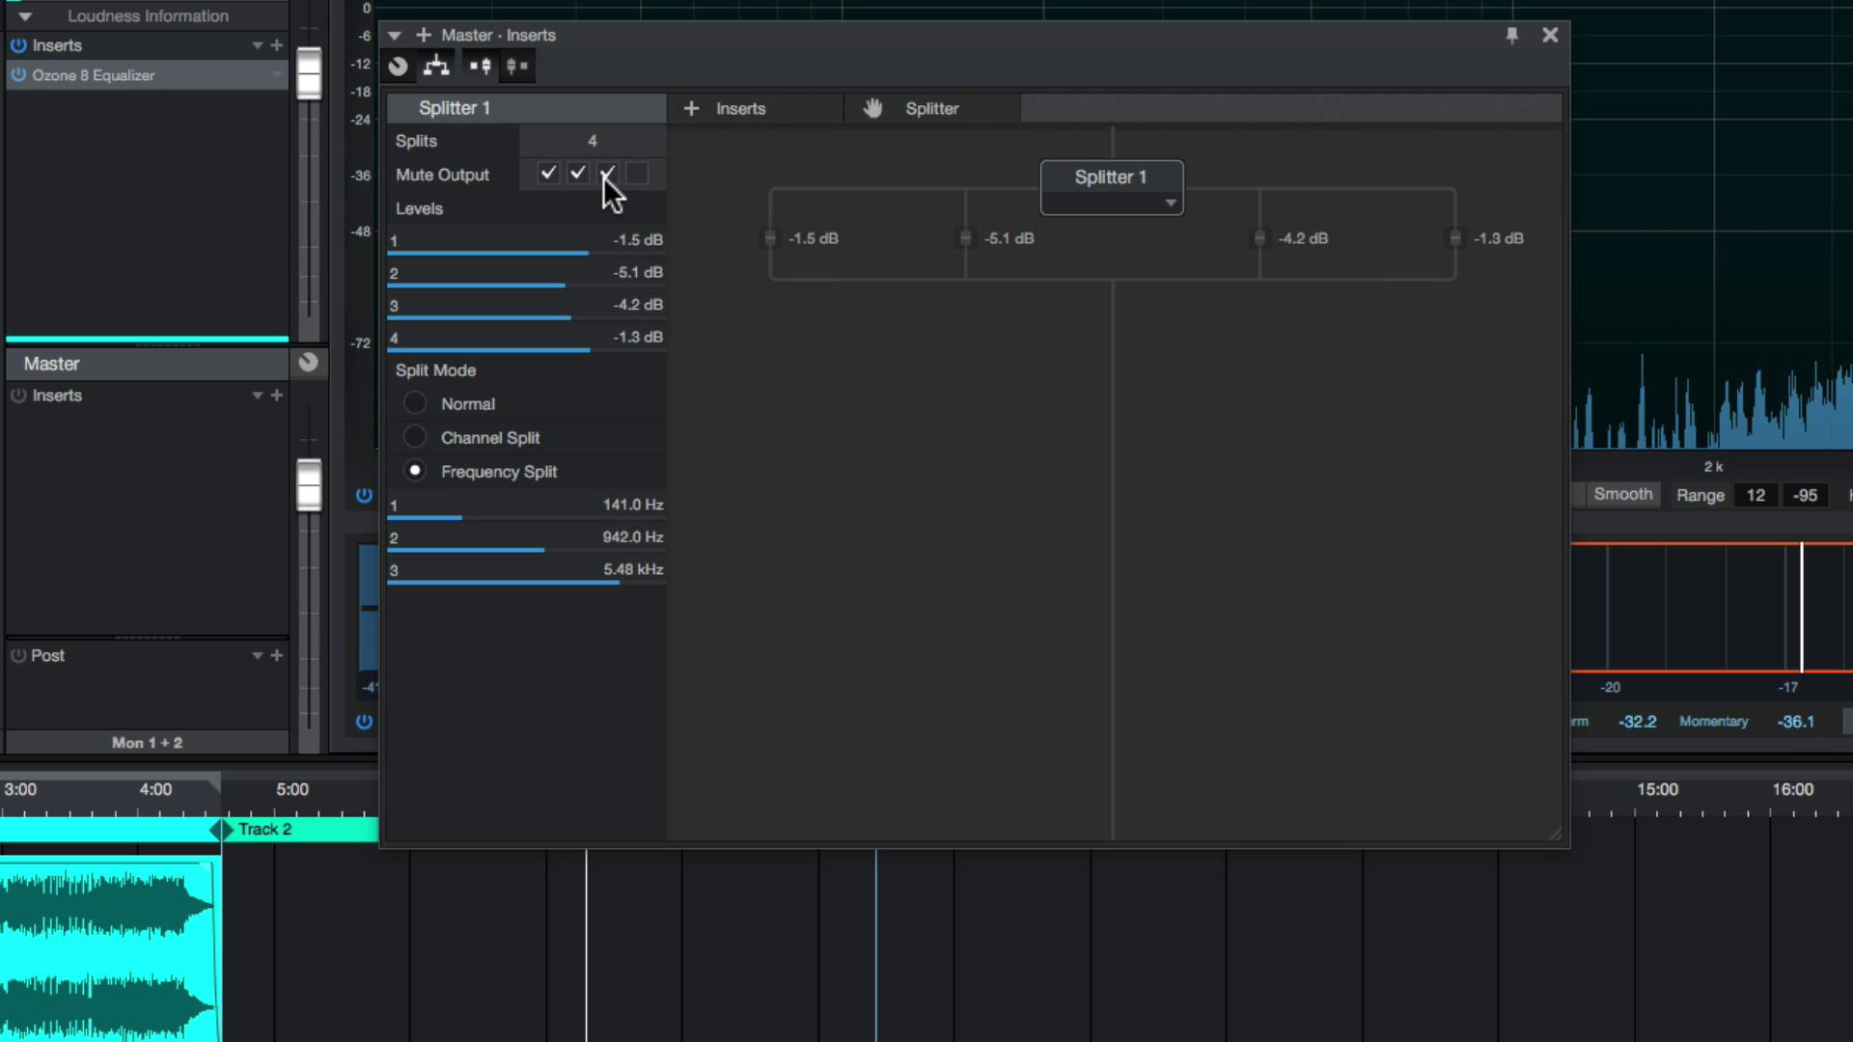
- Unmute the remaining splitter outputs and set the four band levels to -2.2, -4.3, -1.8 and +0.2 dB
left_click(606, 174)
left_click(577, 174)
left_click(549, 173)
left_click_drag(579, 247, 593, 343)
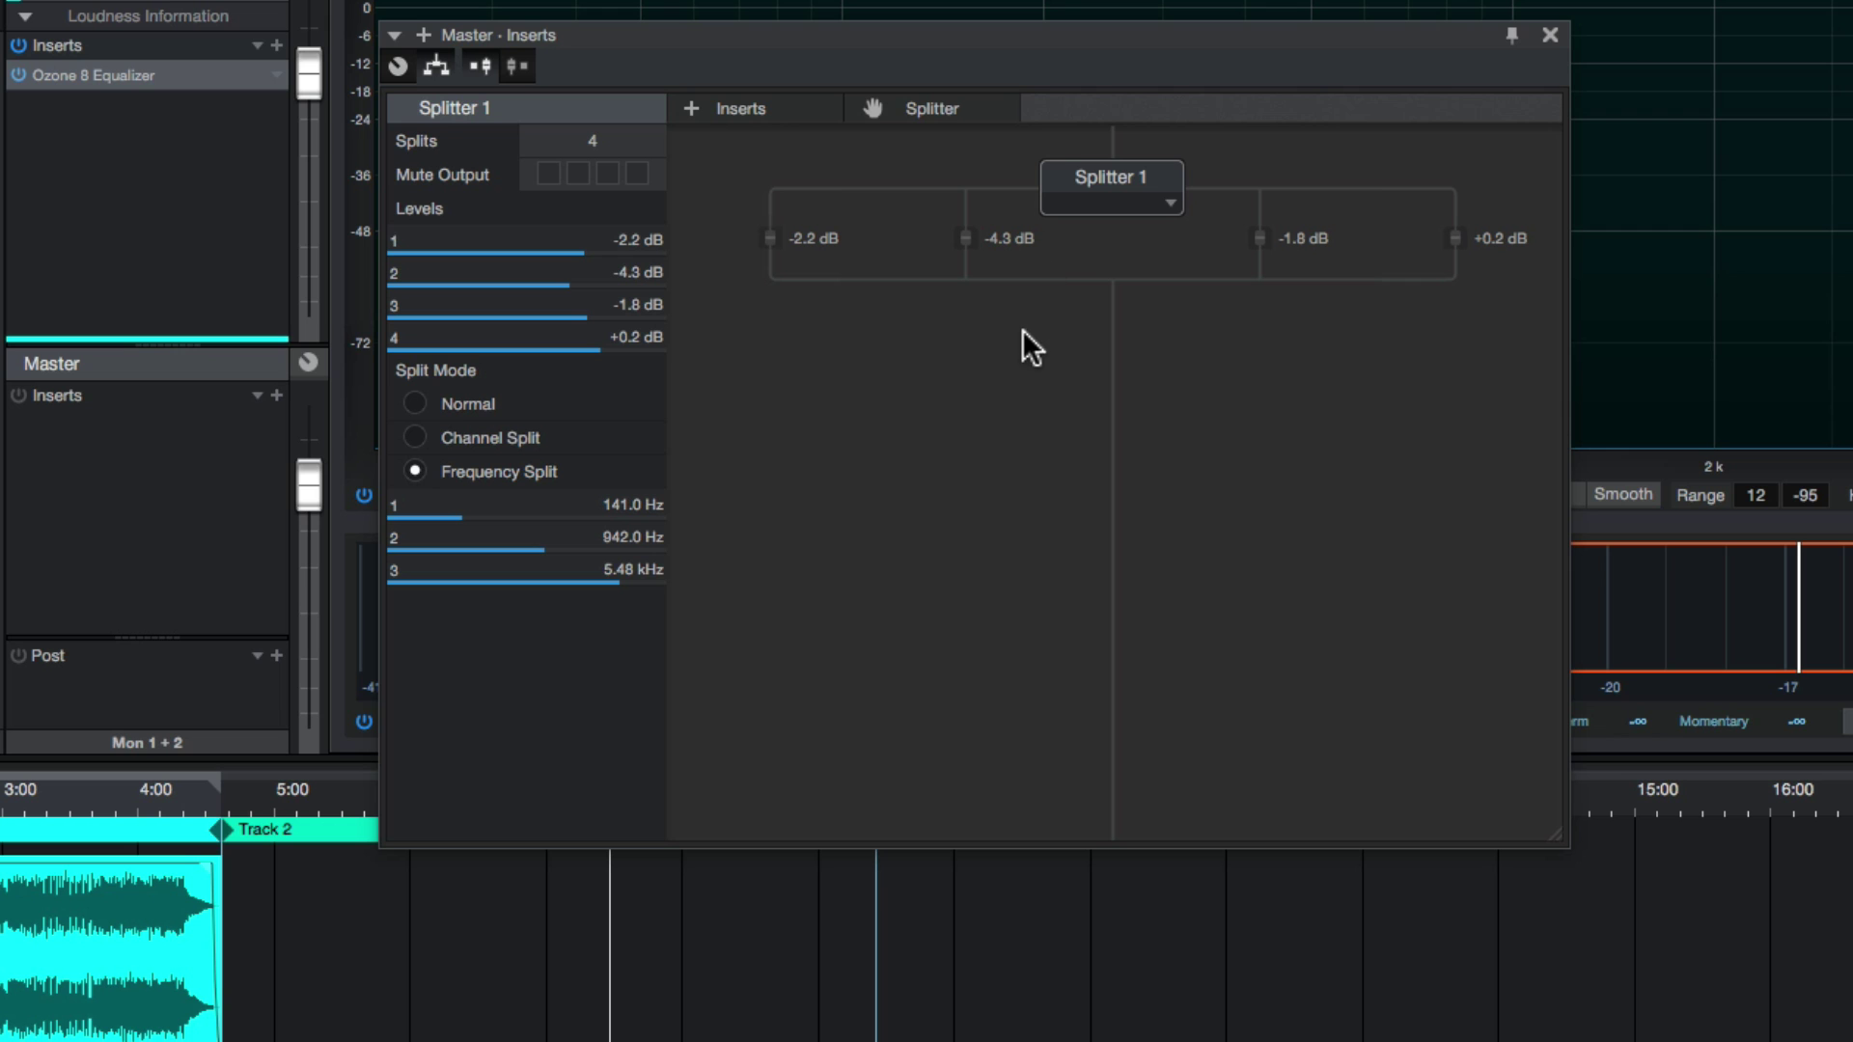
- Insert a PreSonus Compressor on the master and move it into the splitter's first frequency band
left_click(692, 108)
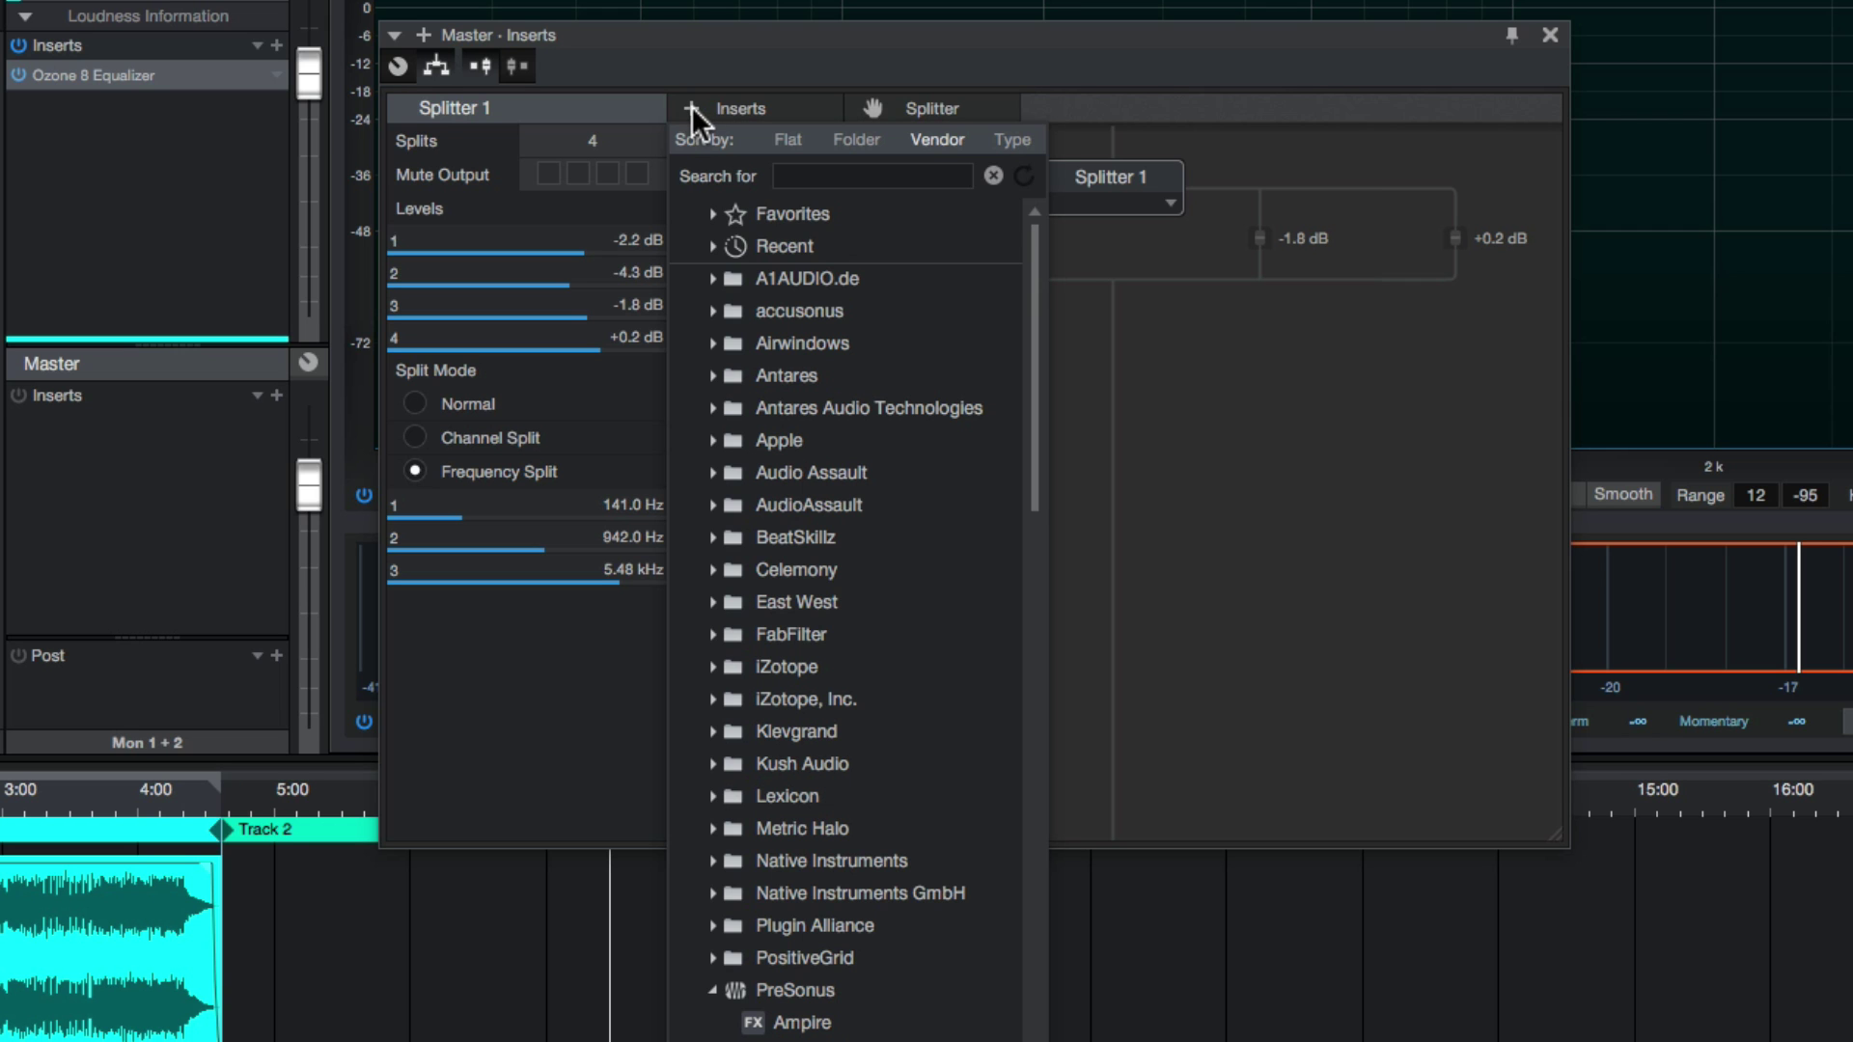
scroll(807, 755, "down", 8)
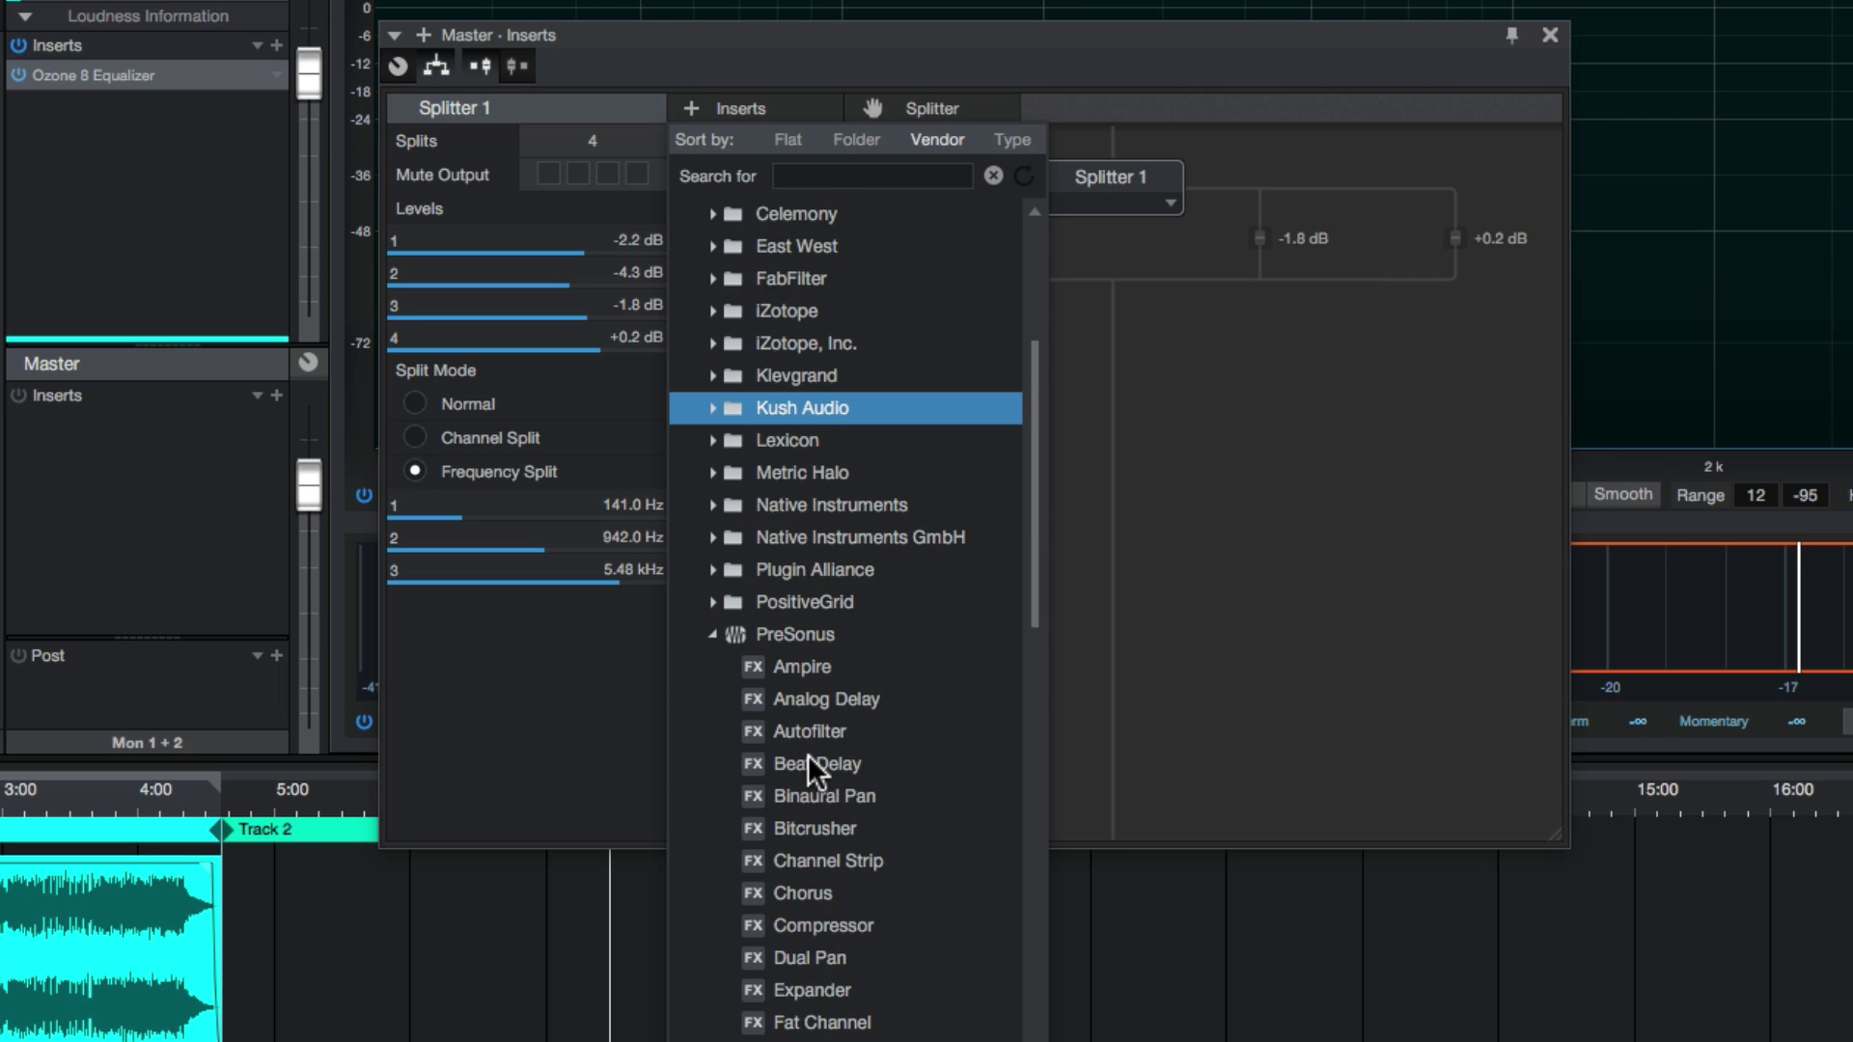
left_click(826, 700)
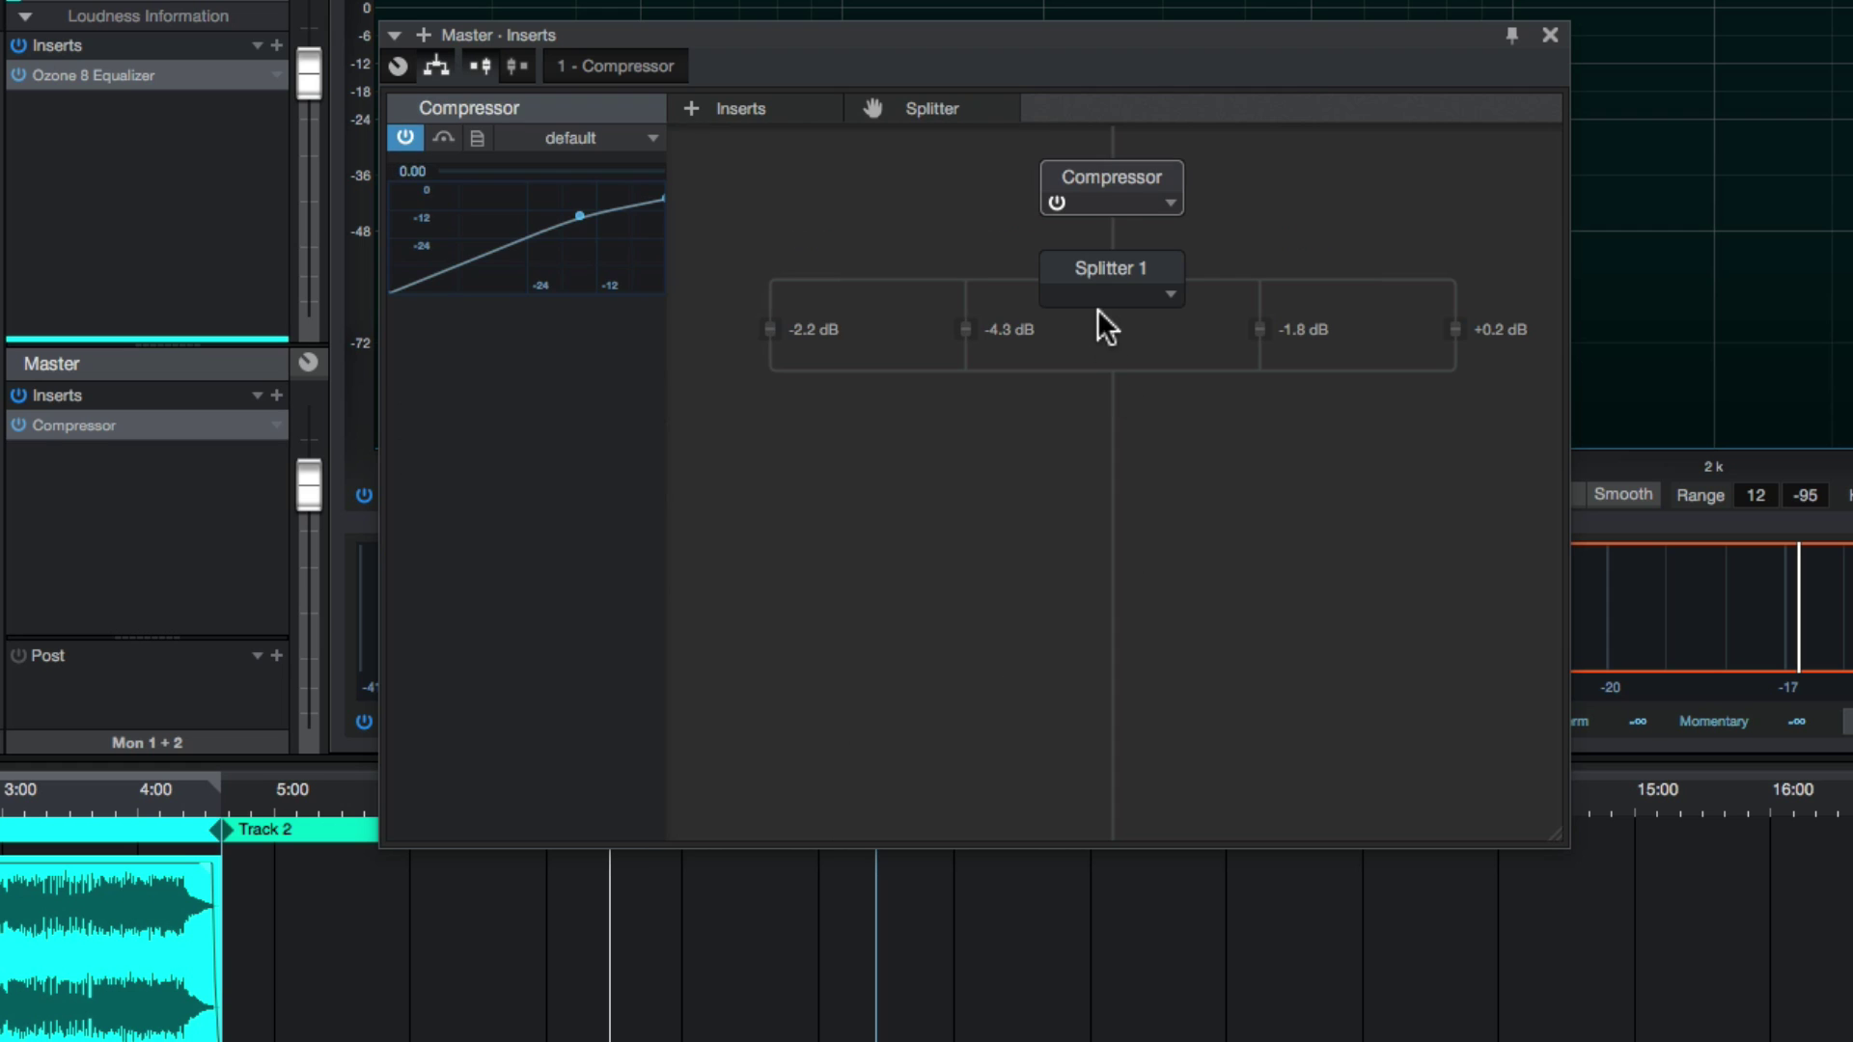
left_click_drag(1113, 174, 780, 355)
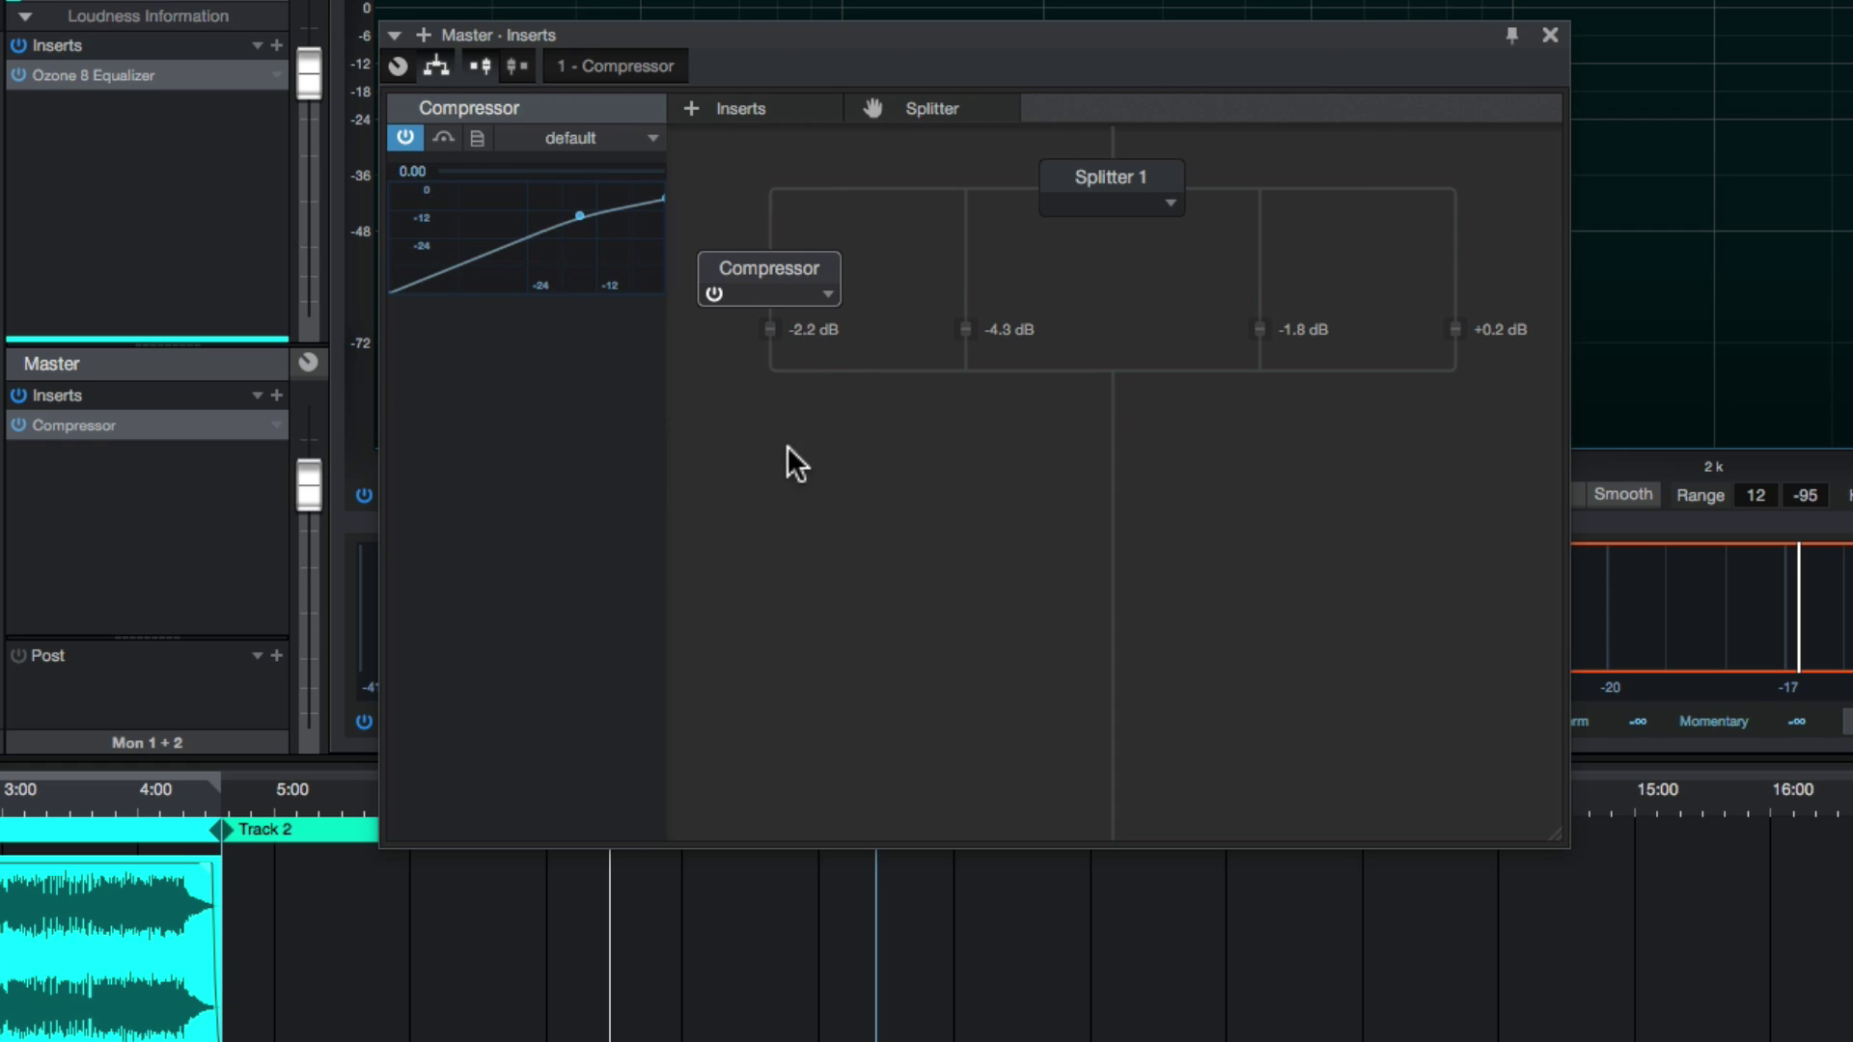
- Set the first band's Compressor to a ratio of 10.5:1 and a threshold of -21.96 dB, and return to the routing view
double_click(790, 265)
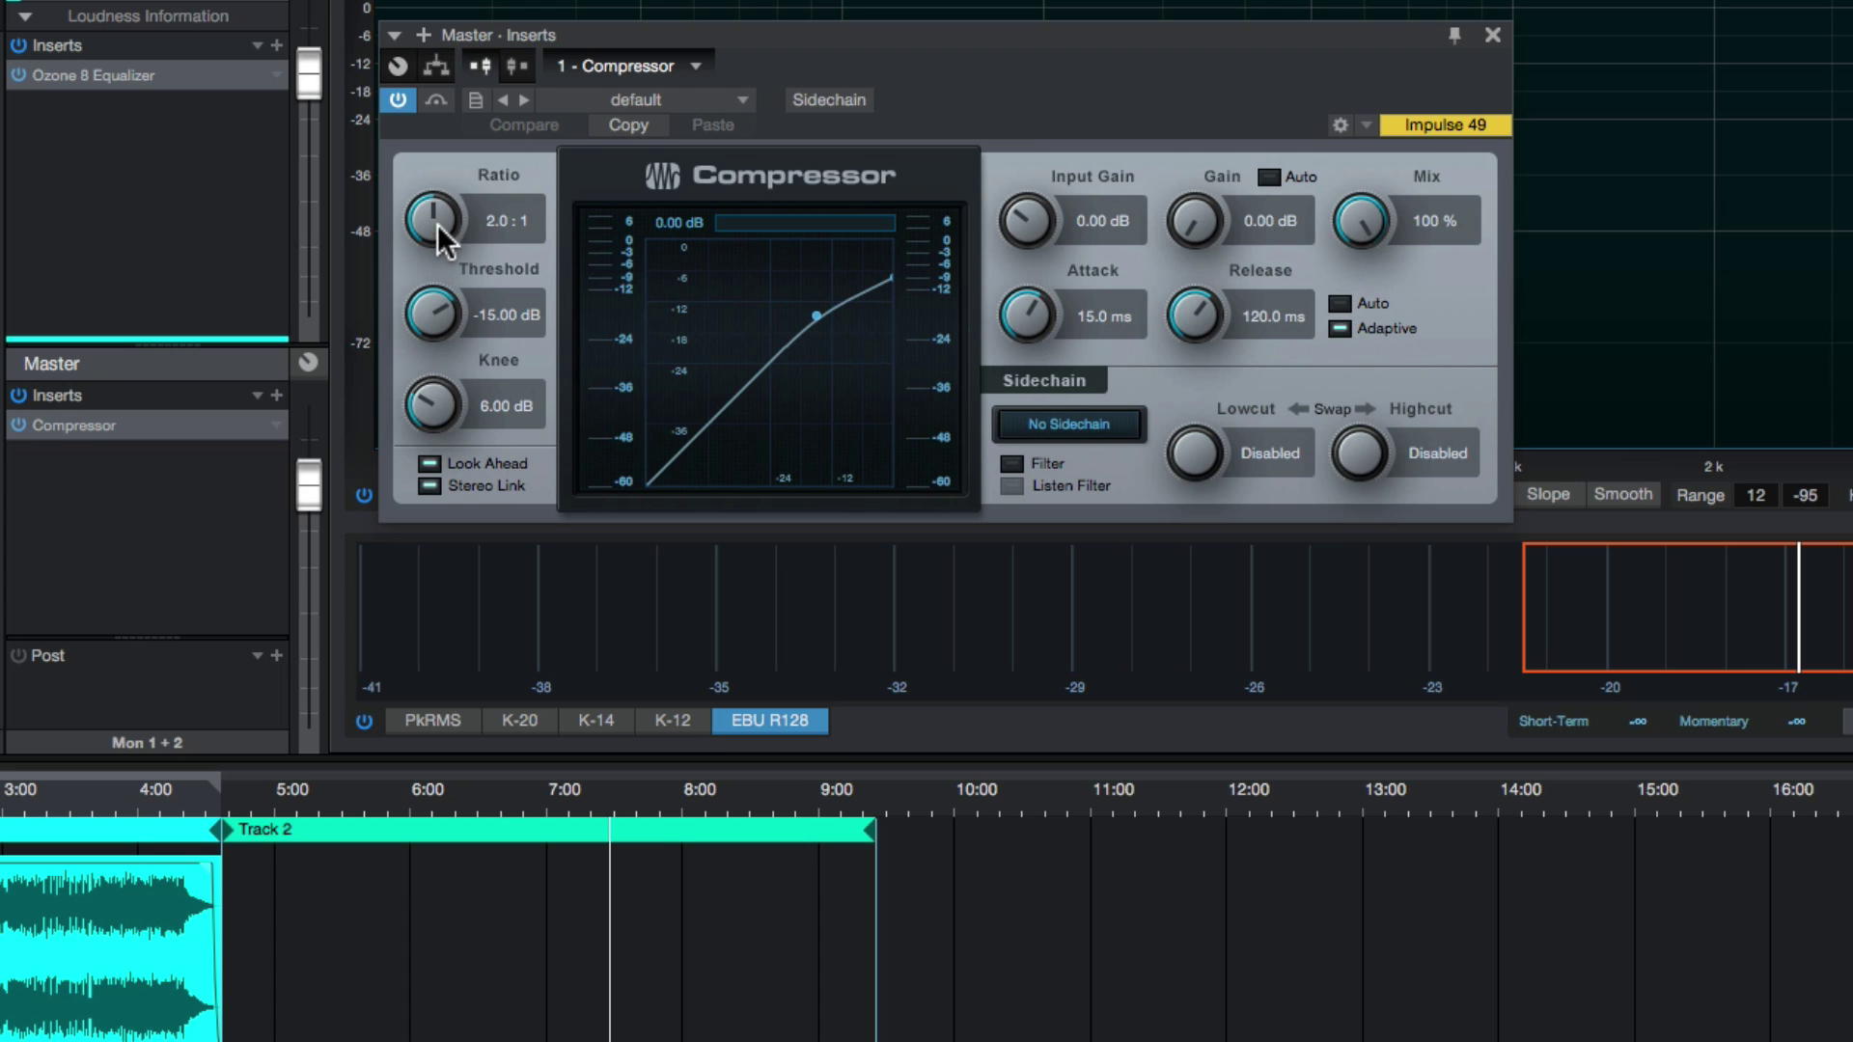
left_click_drag(437, 224, 447, 174)
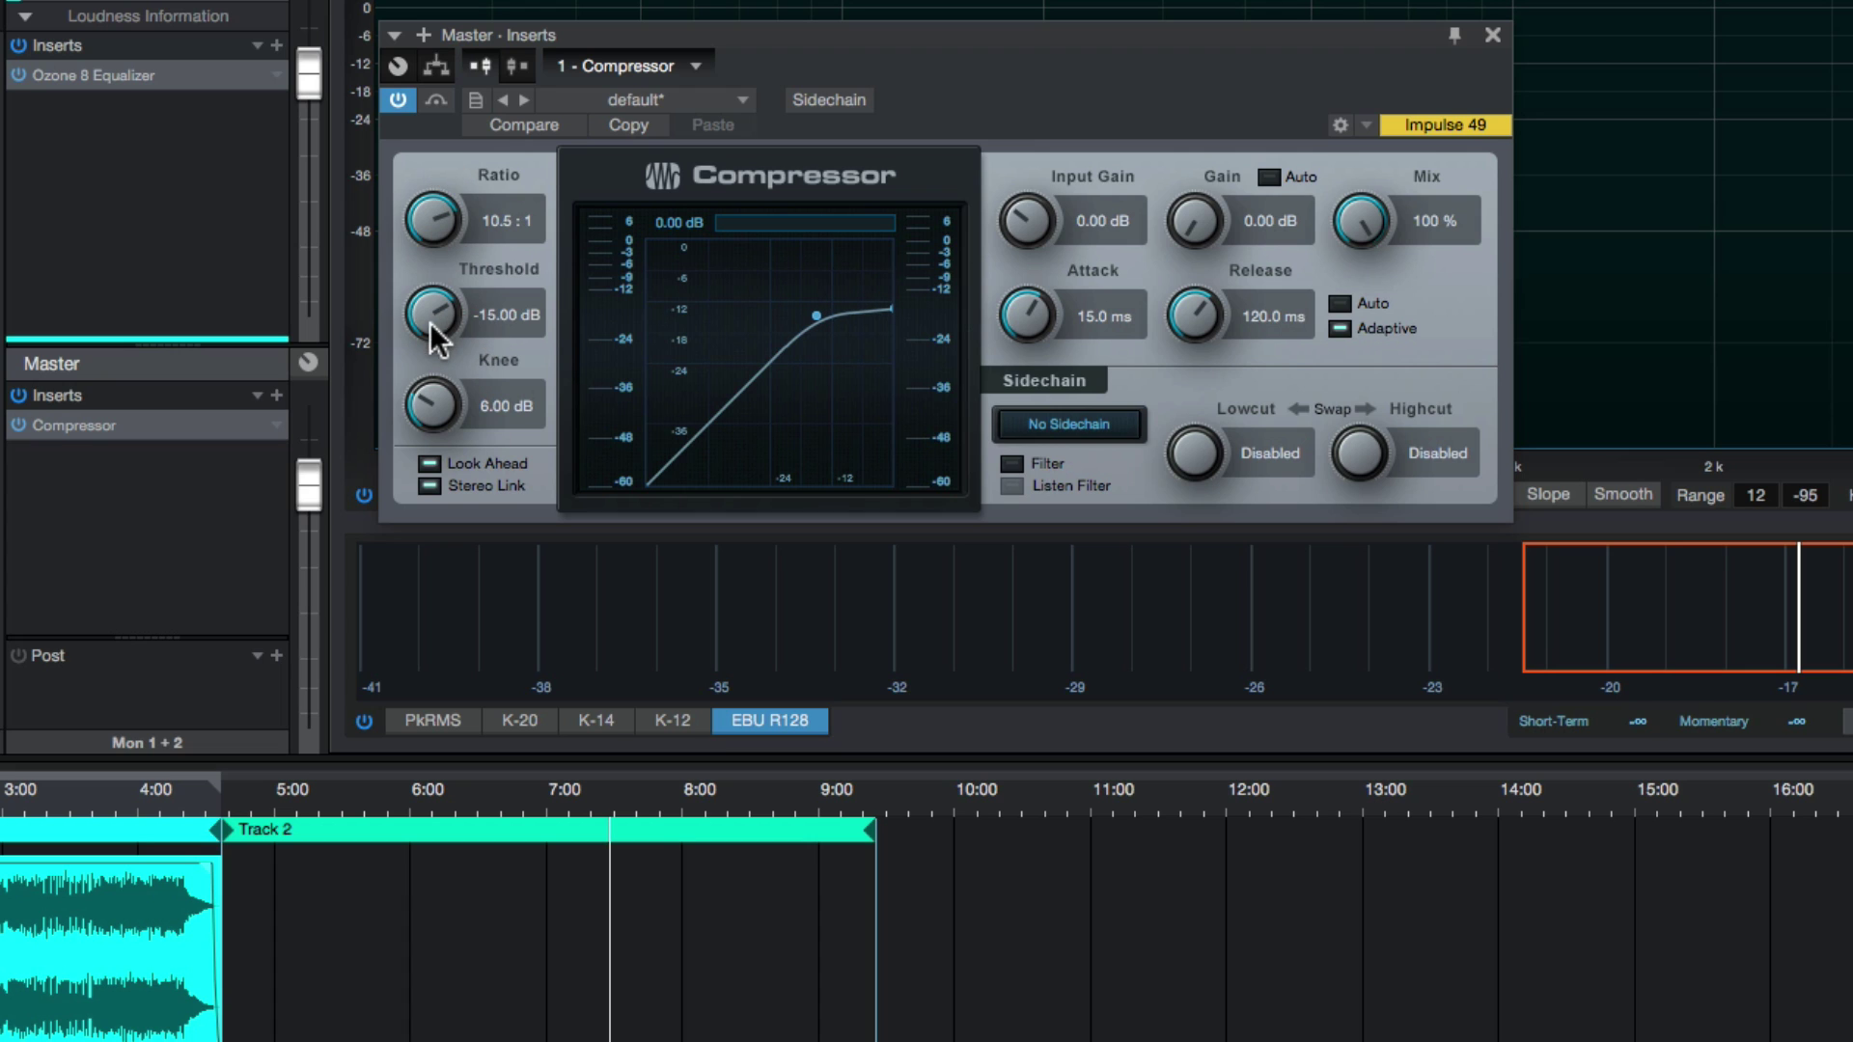
left_click_drag(430, 322, 469, 346)
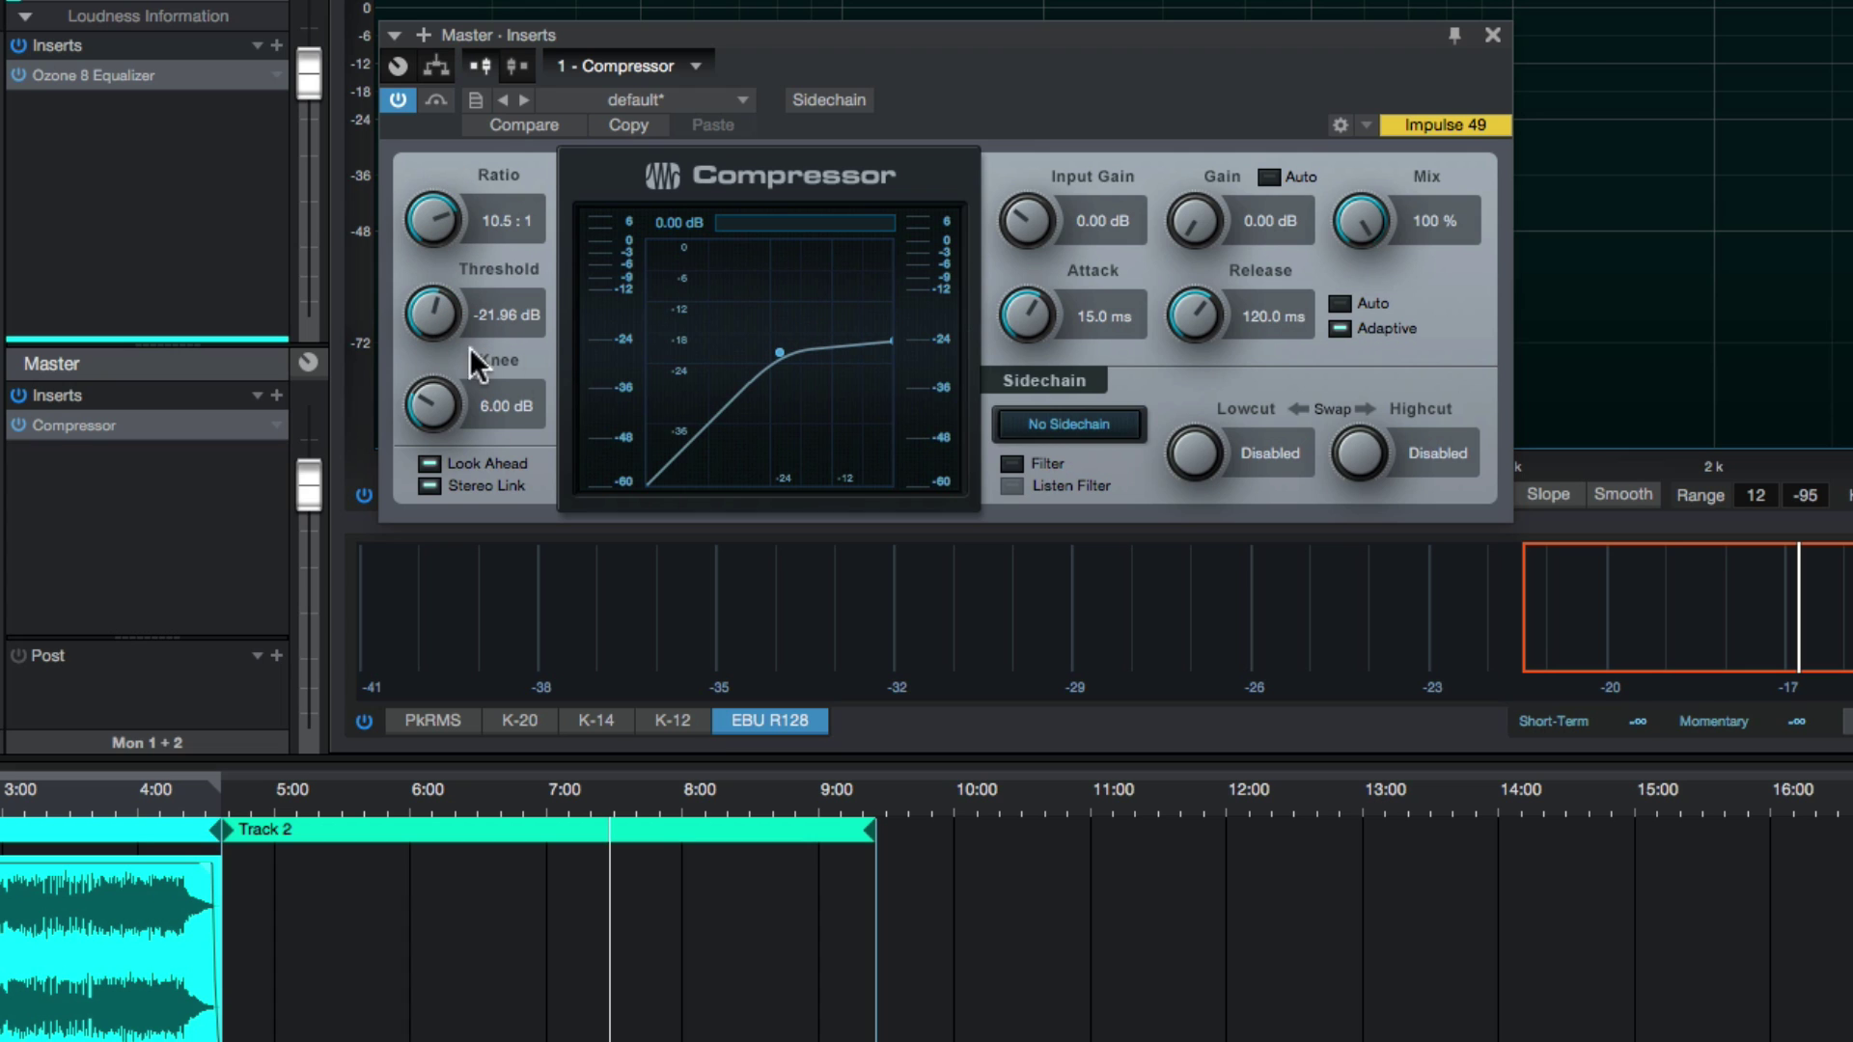
left_click(438, 66)
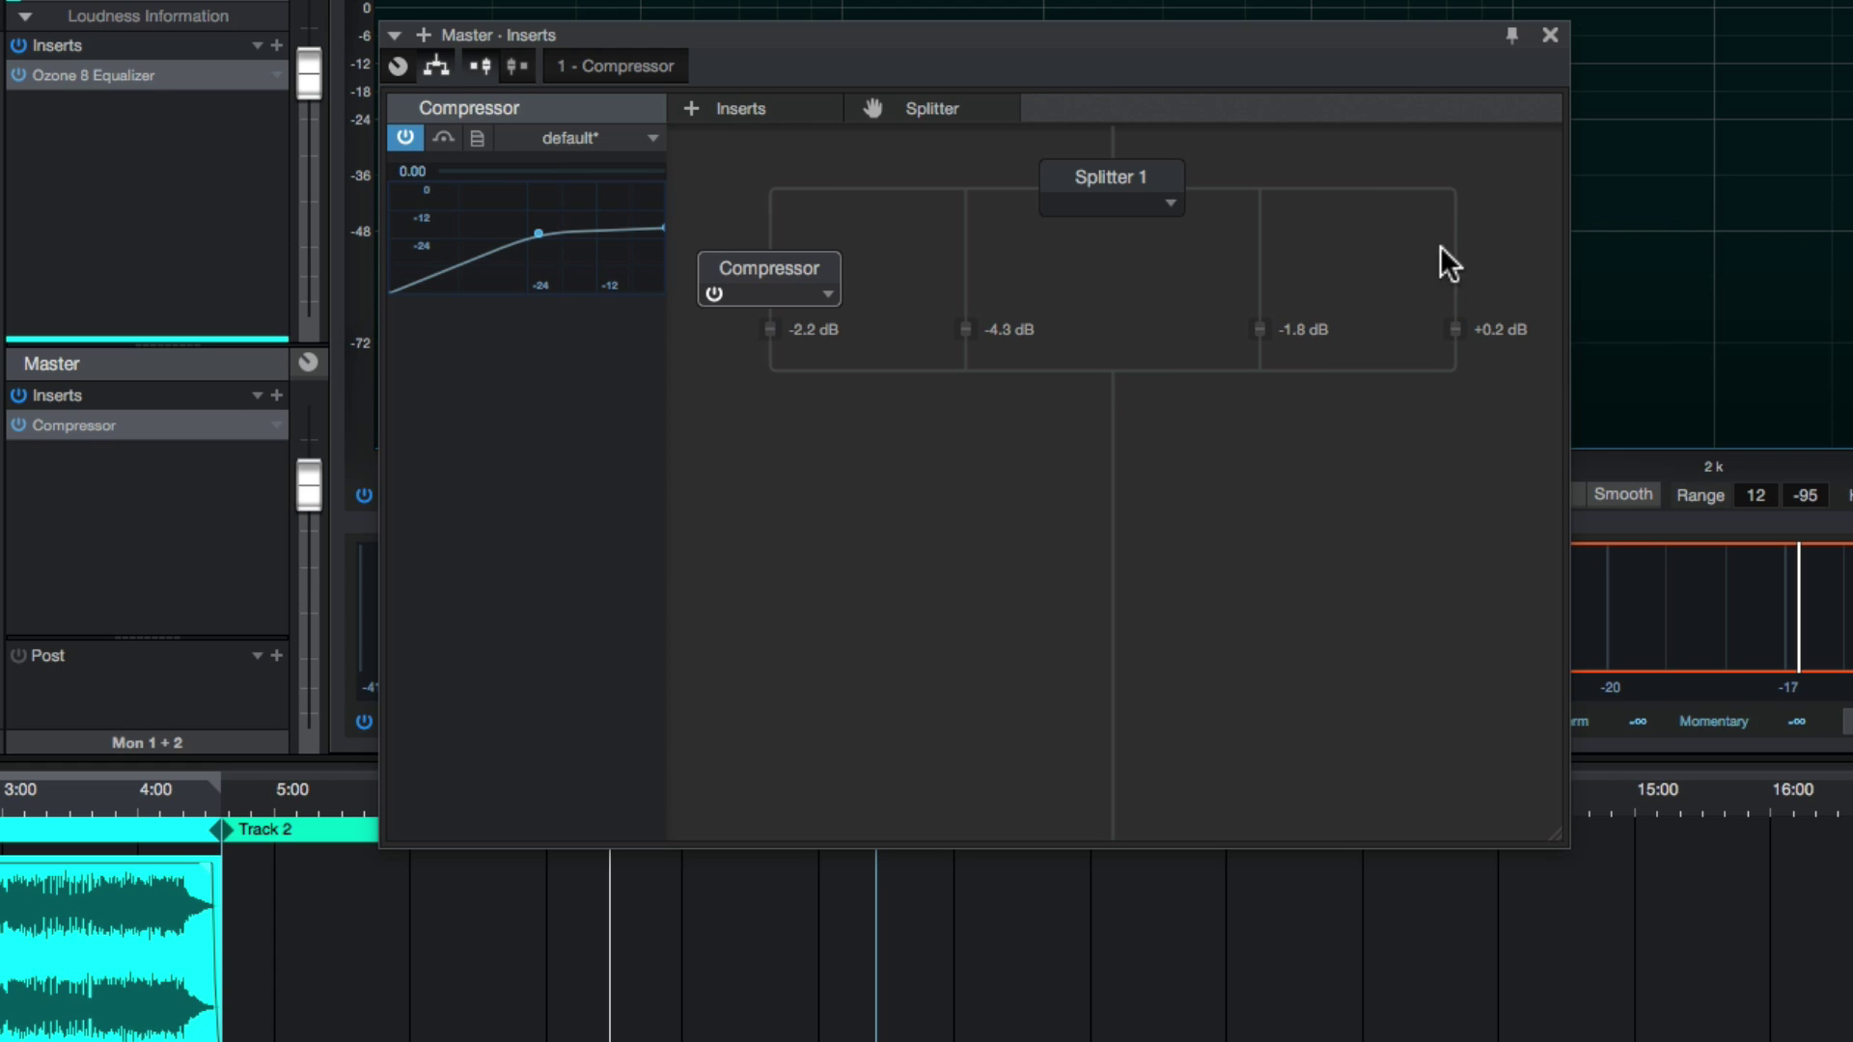
left_click(689, 108)
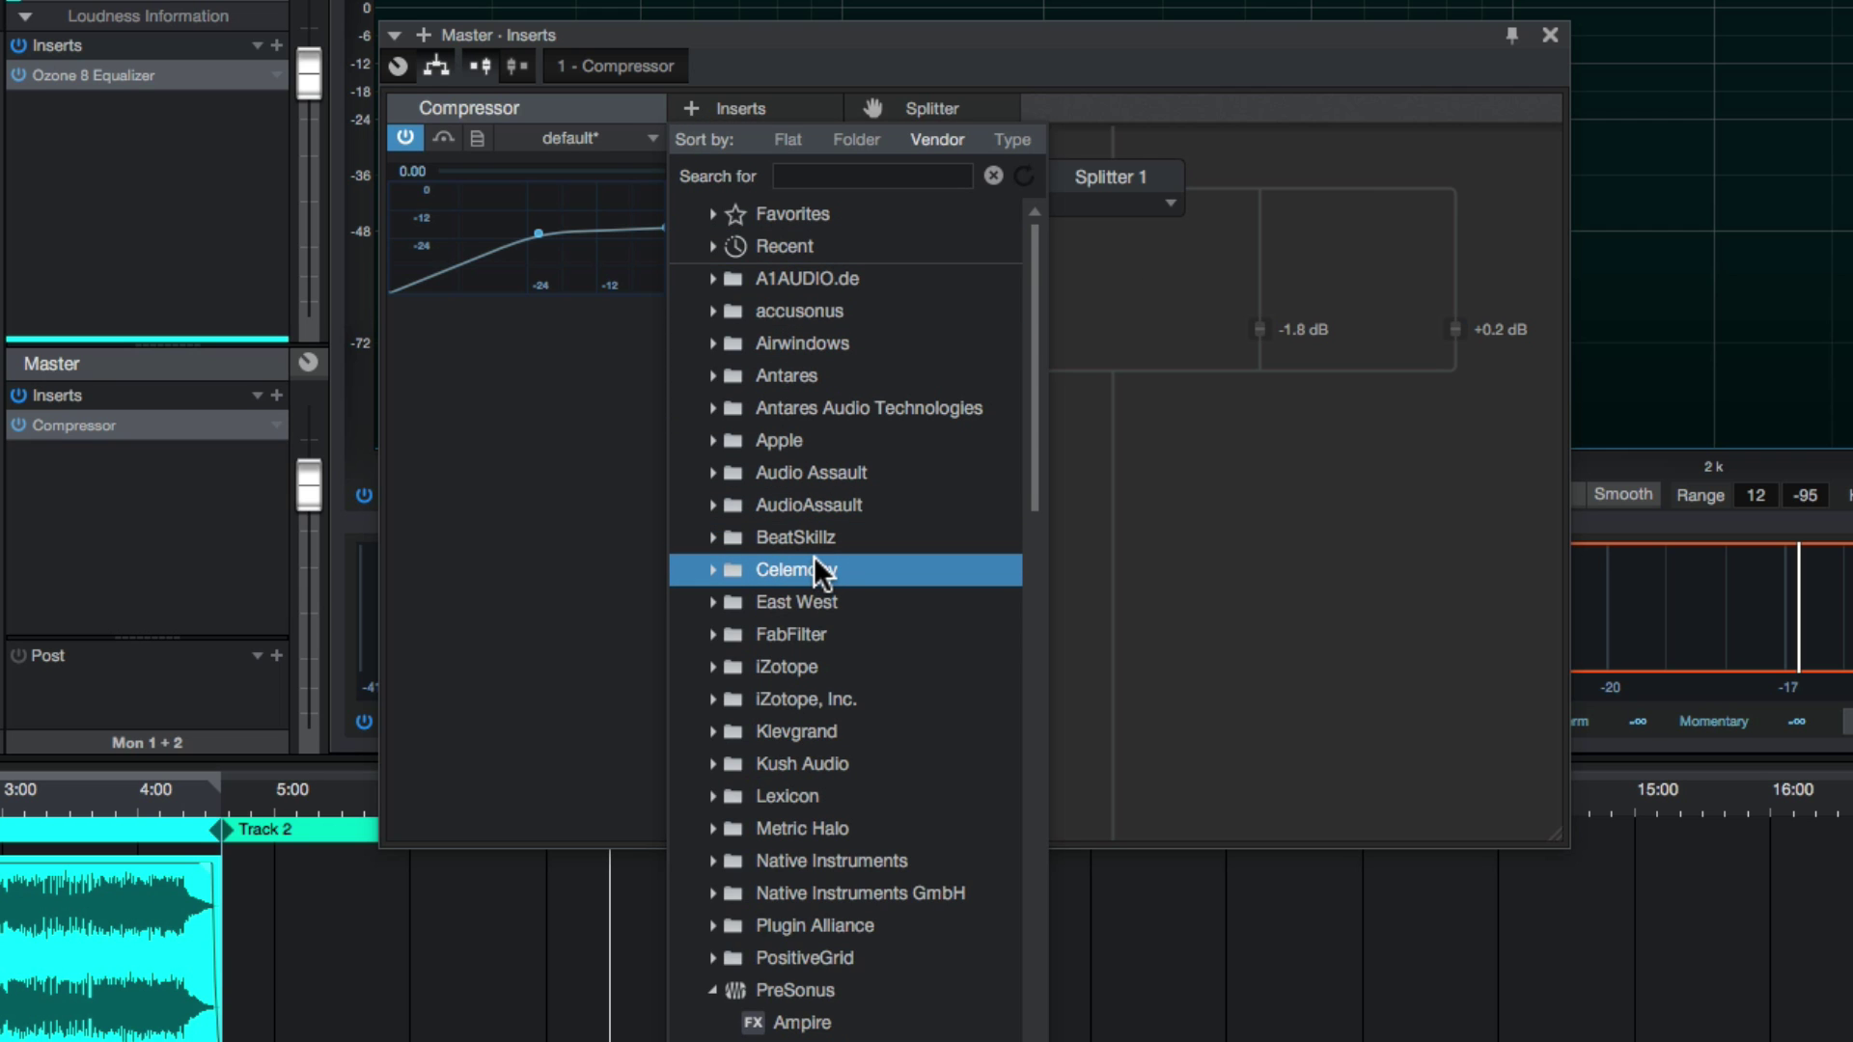
left_click(1168, 517)
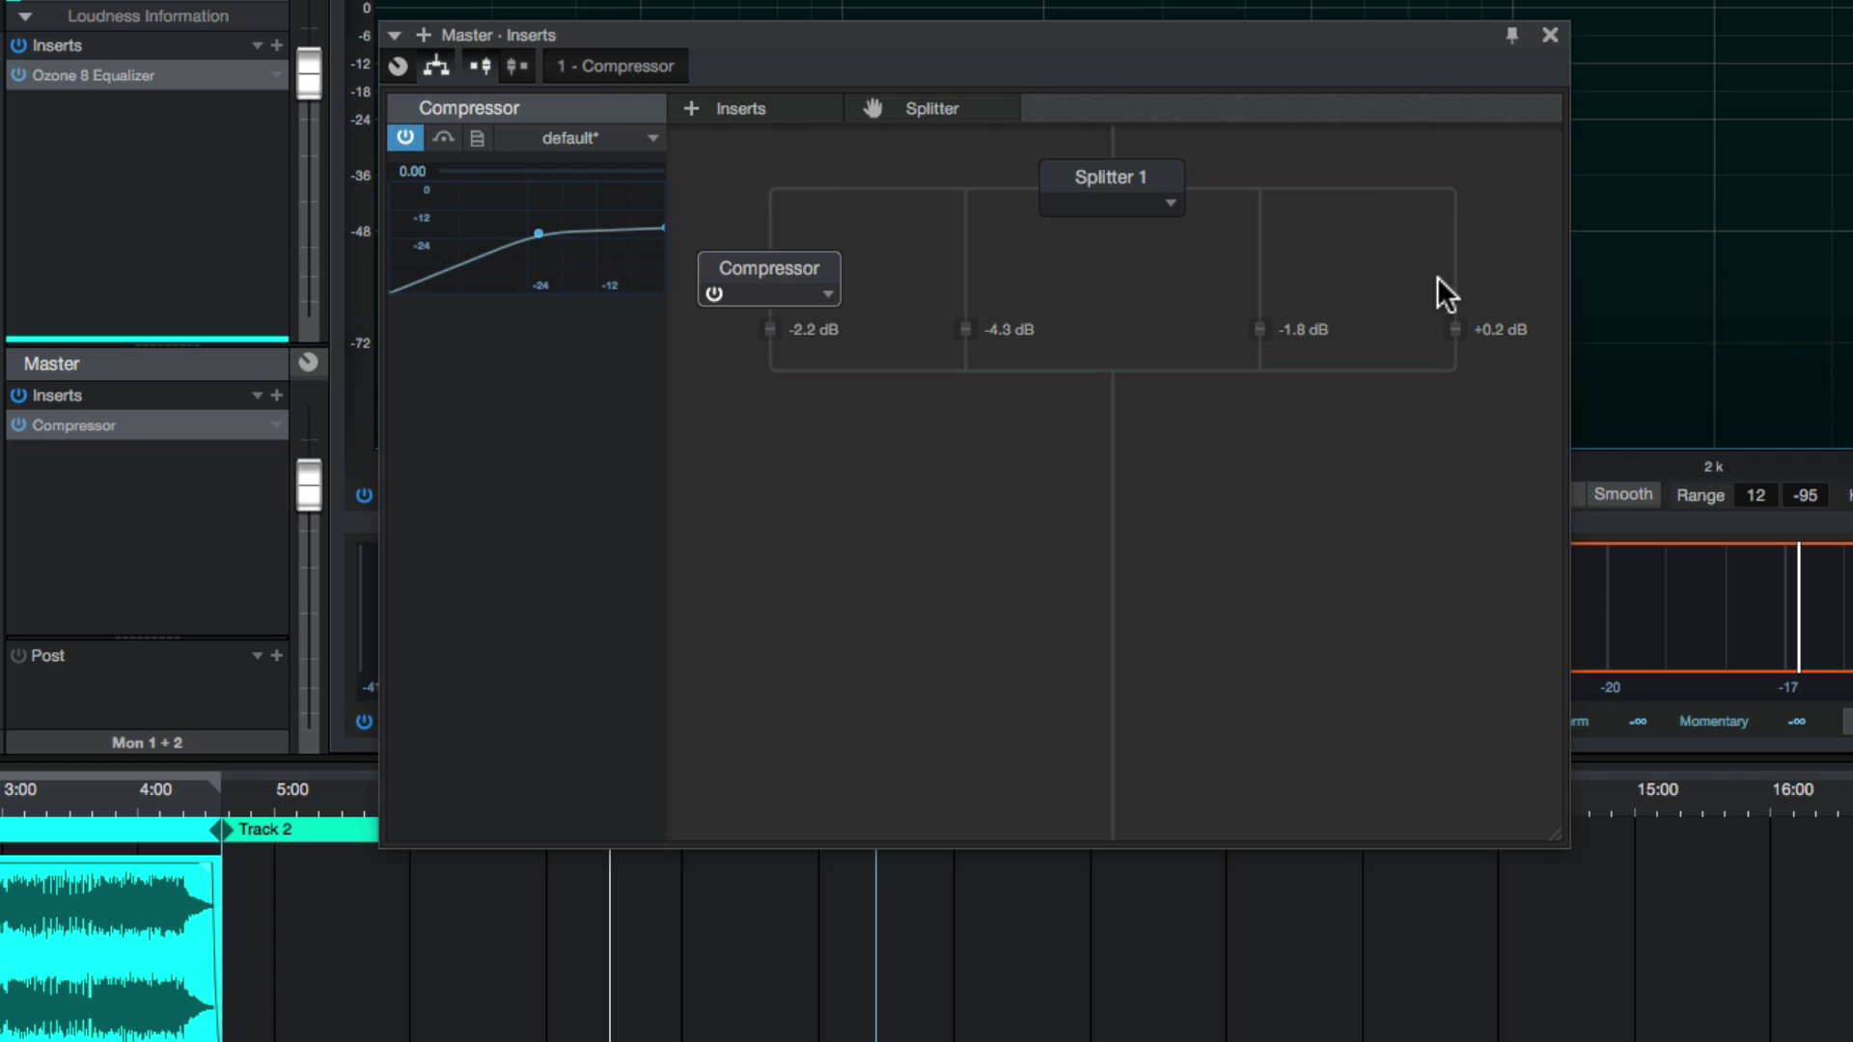
- Remove the frequency splitter and the Compressor from the master channel's routing
left_click(1124, 190)
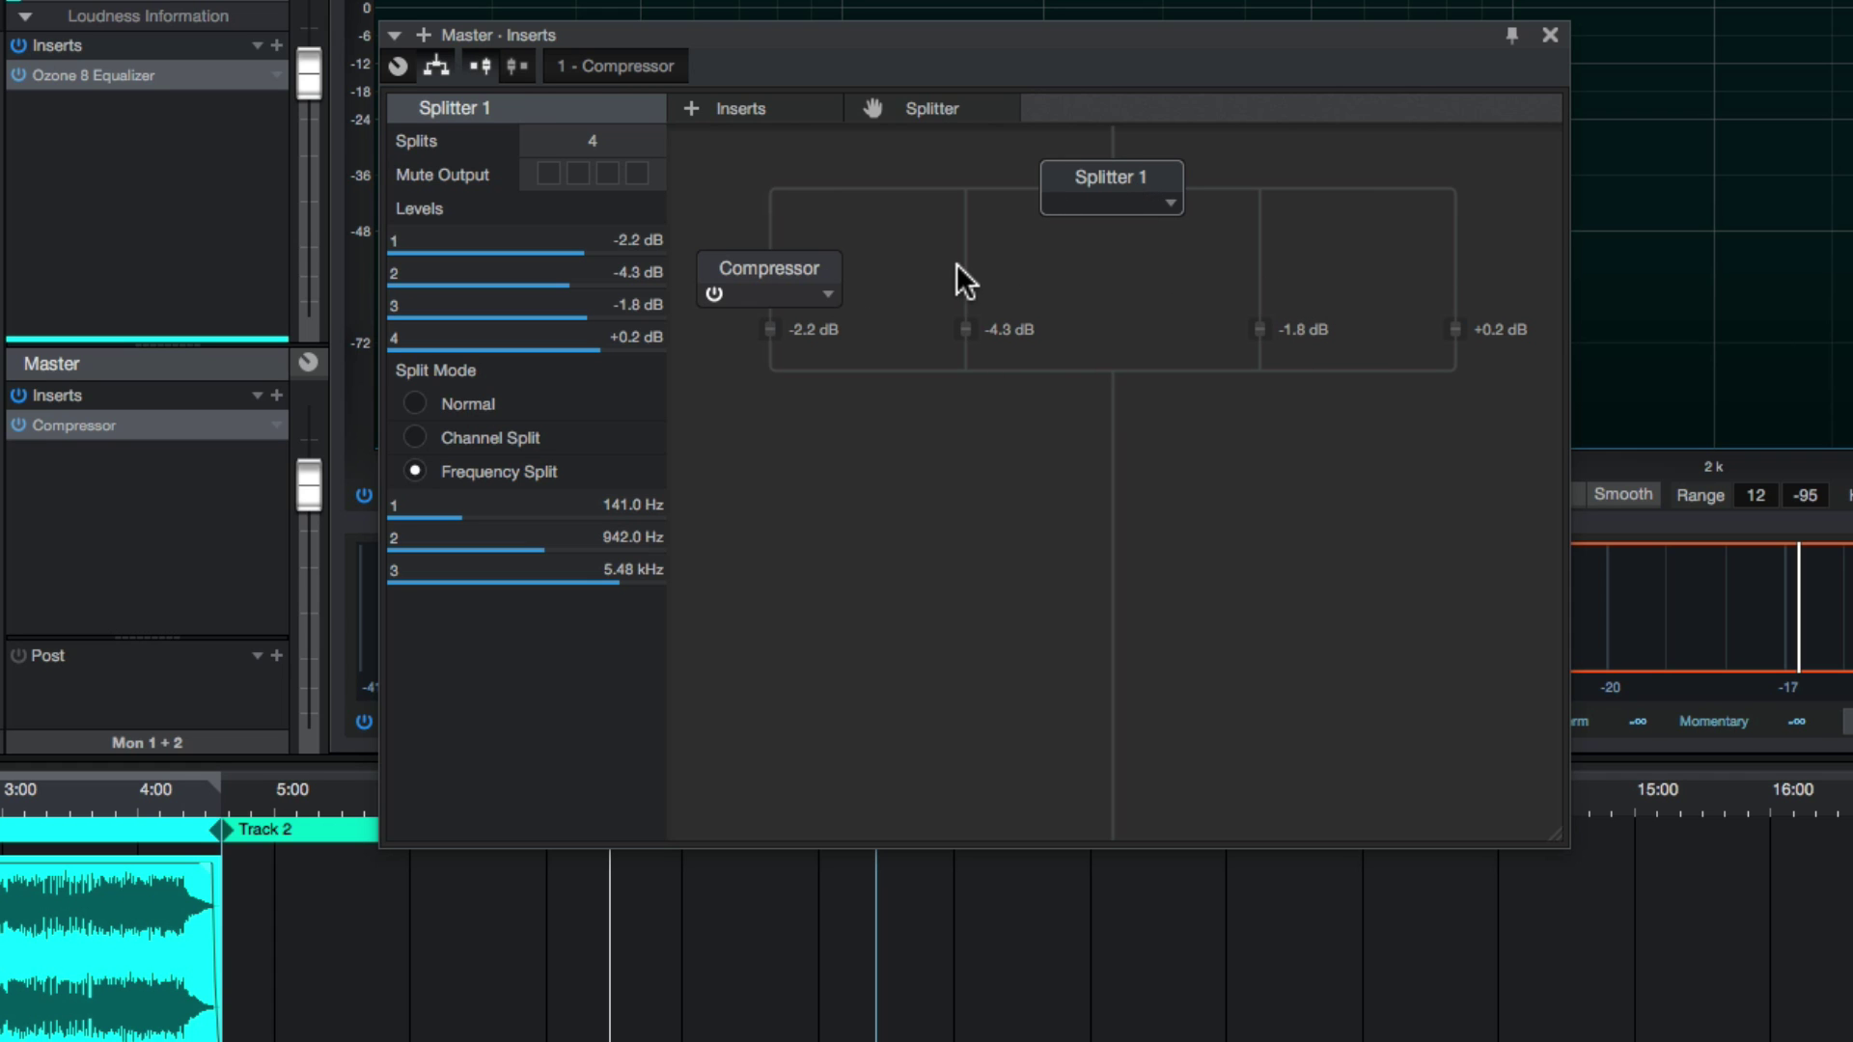
left_click(1167, 202)
left_click(1148, 231)
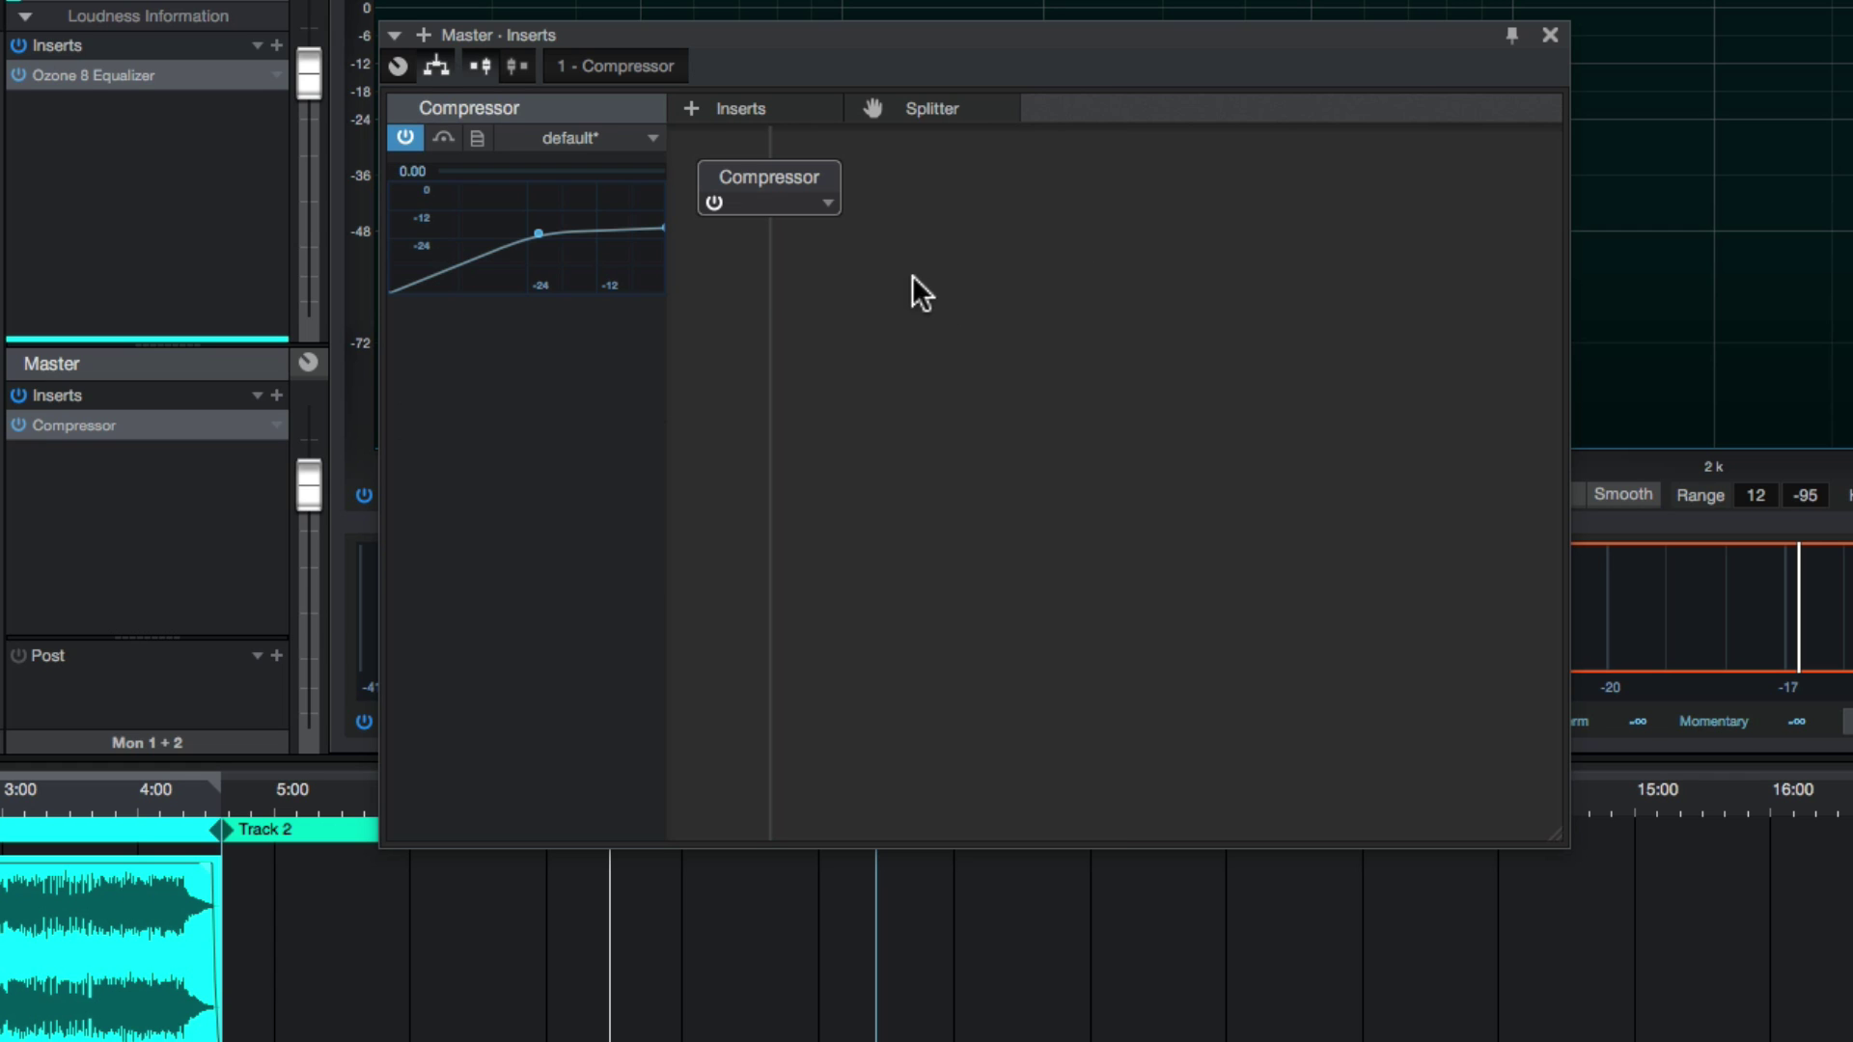
left_click(825, 202)
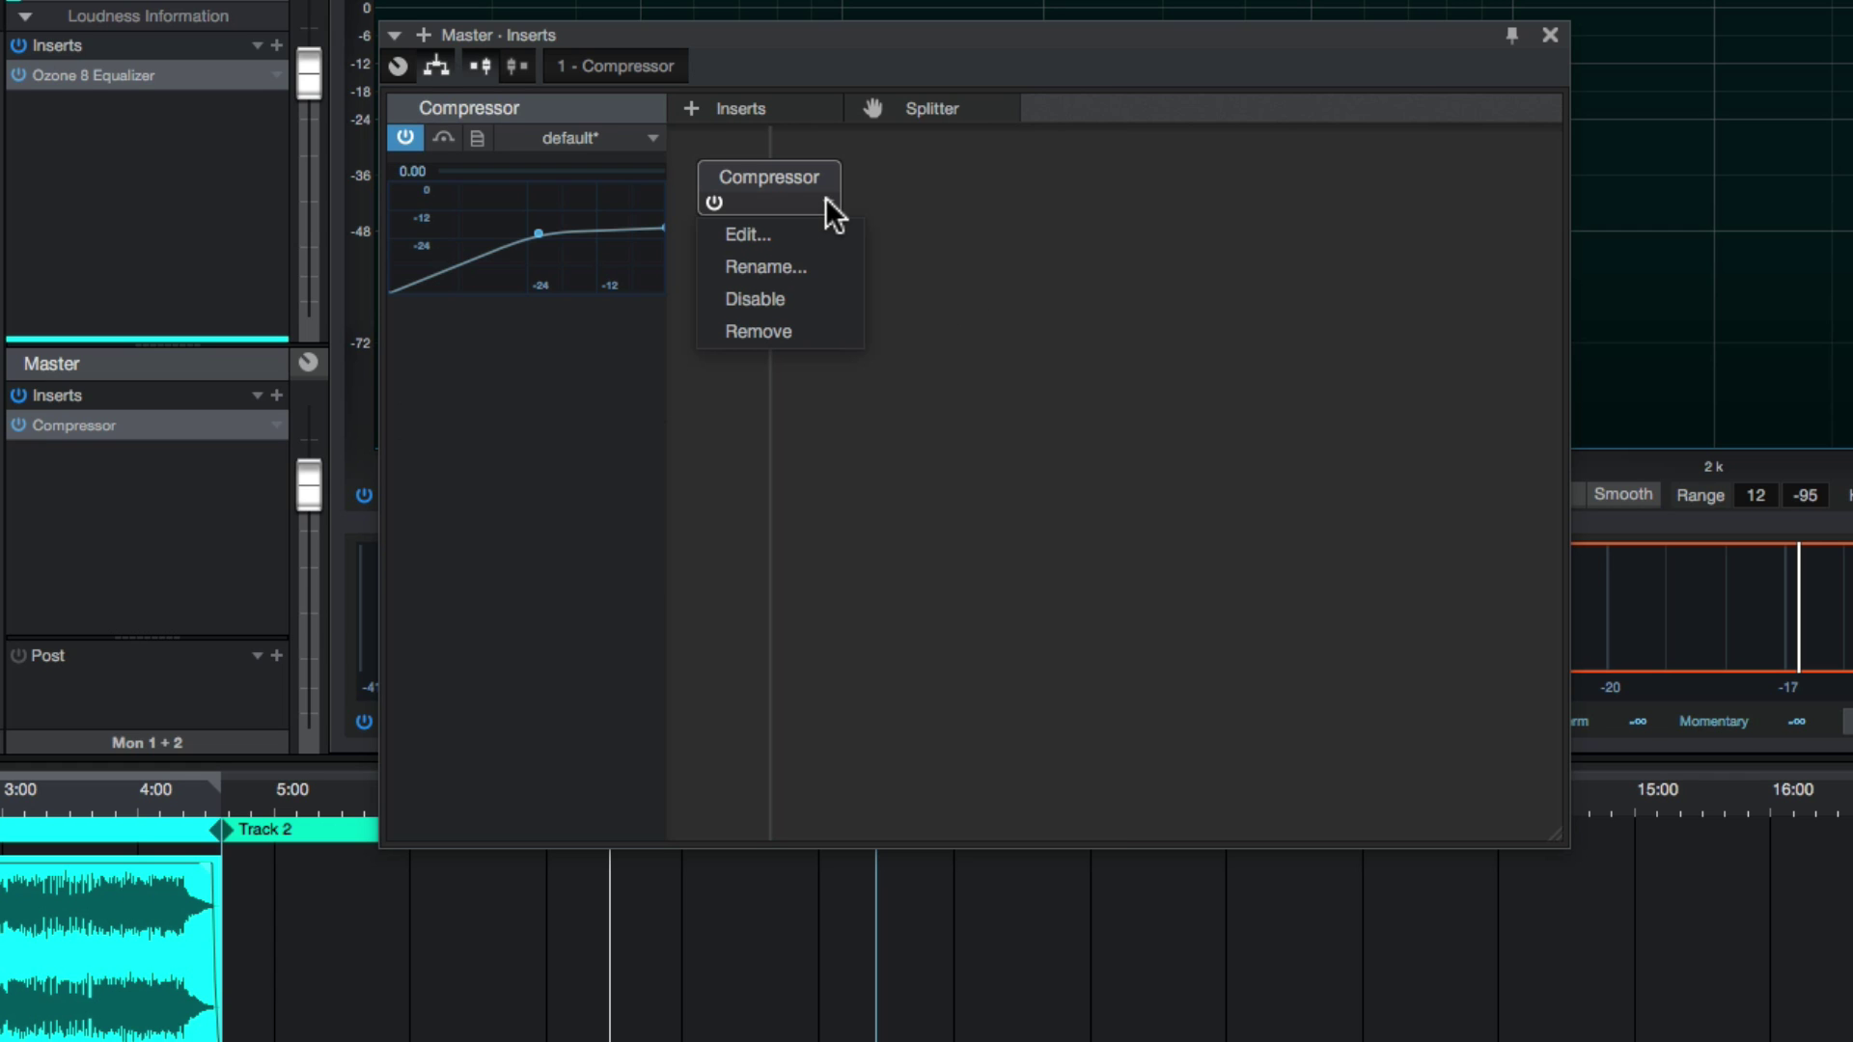
left_click(793, 333)
- Add a Splitter in Channel Split mode to the empty master routing and insert a PreSonus Mixtool ahead of it
left_click_drag(931, 140, 870, 240)
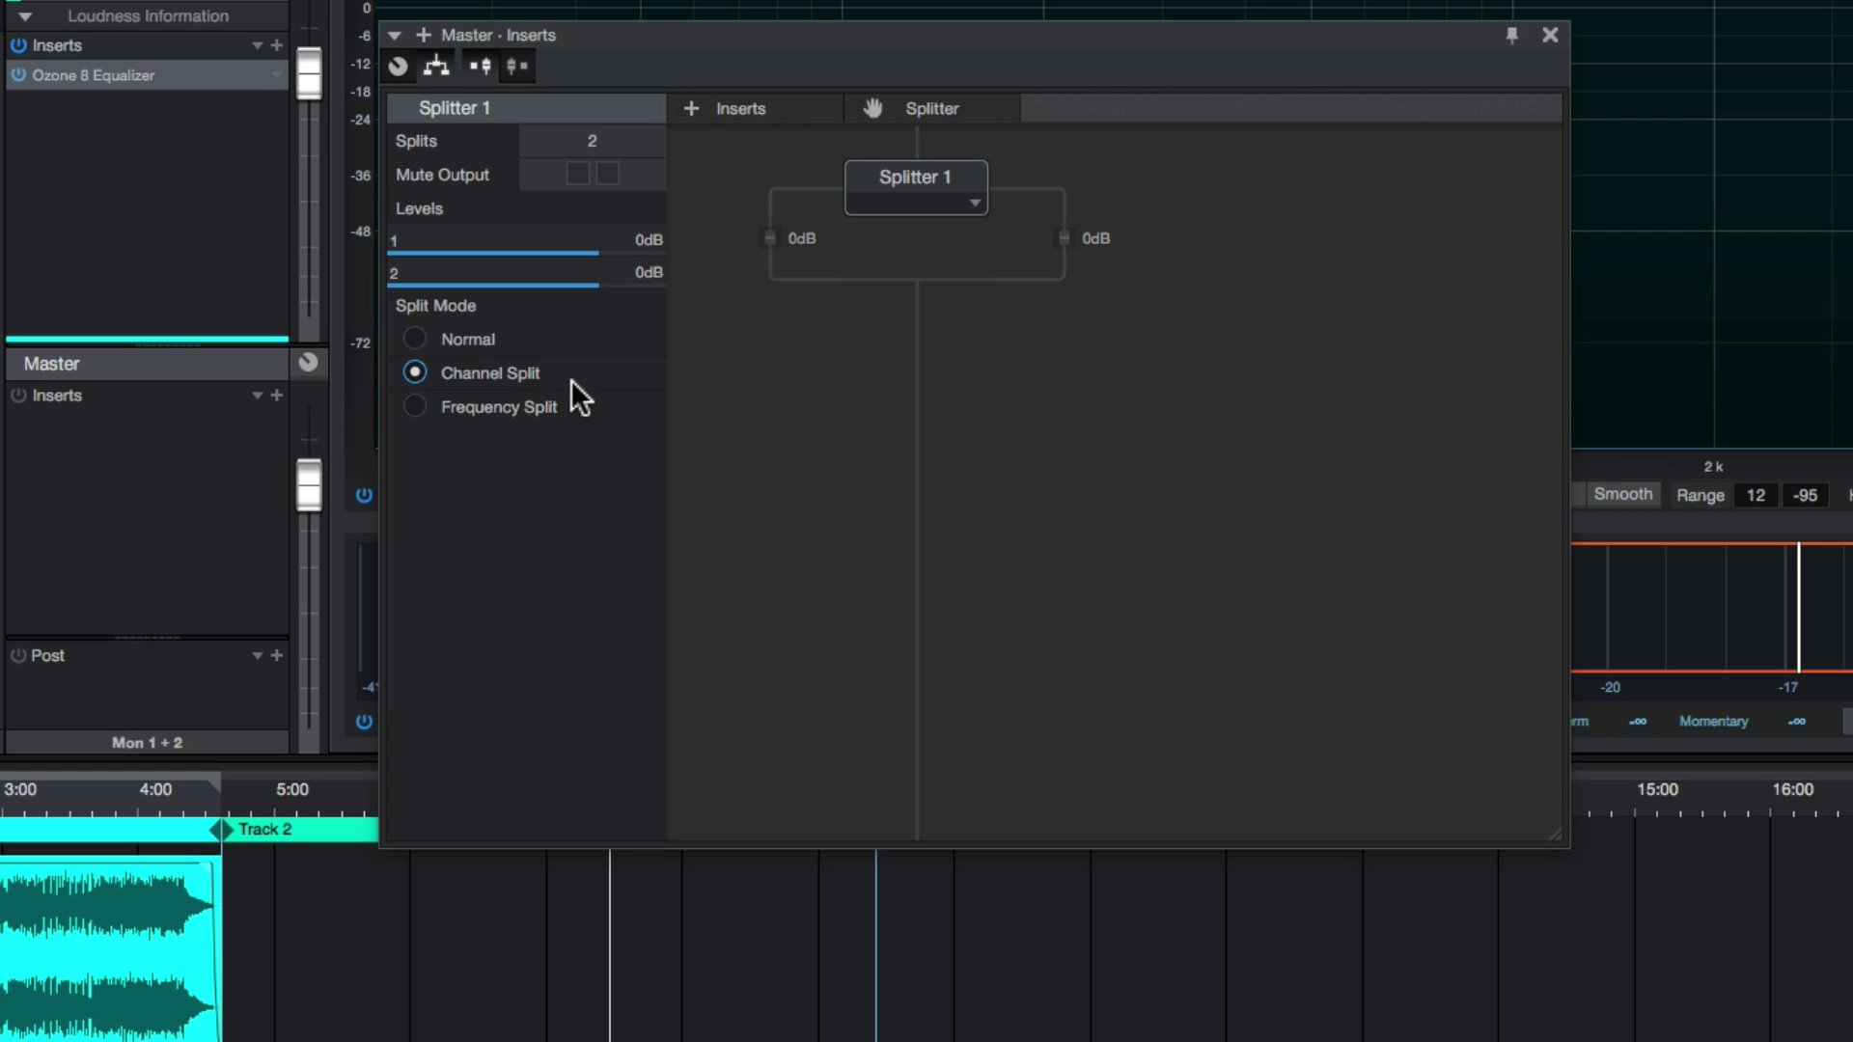
left_click(696, 105)
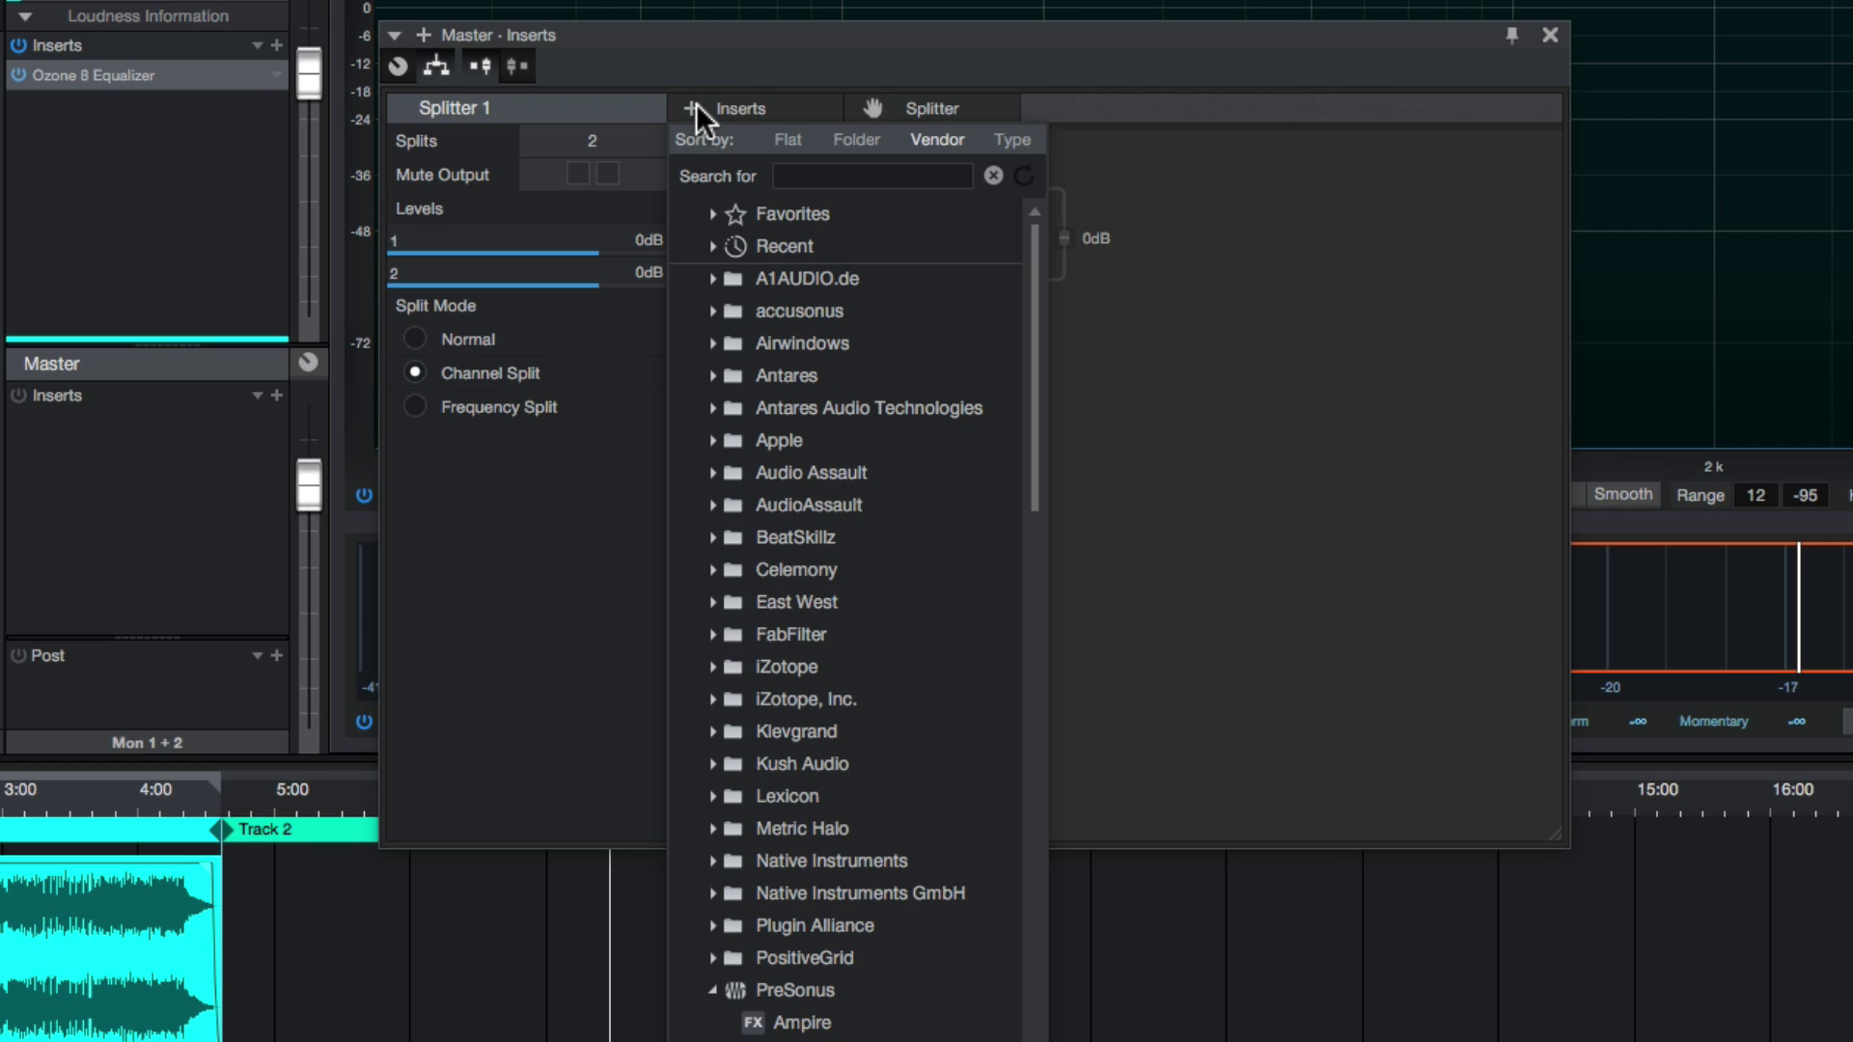
scroll(826, 567, "down", 15)
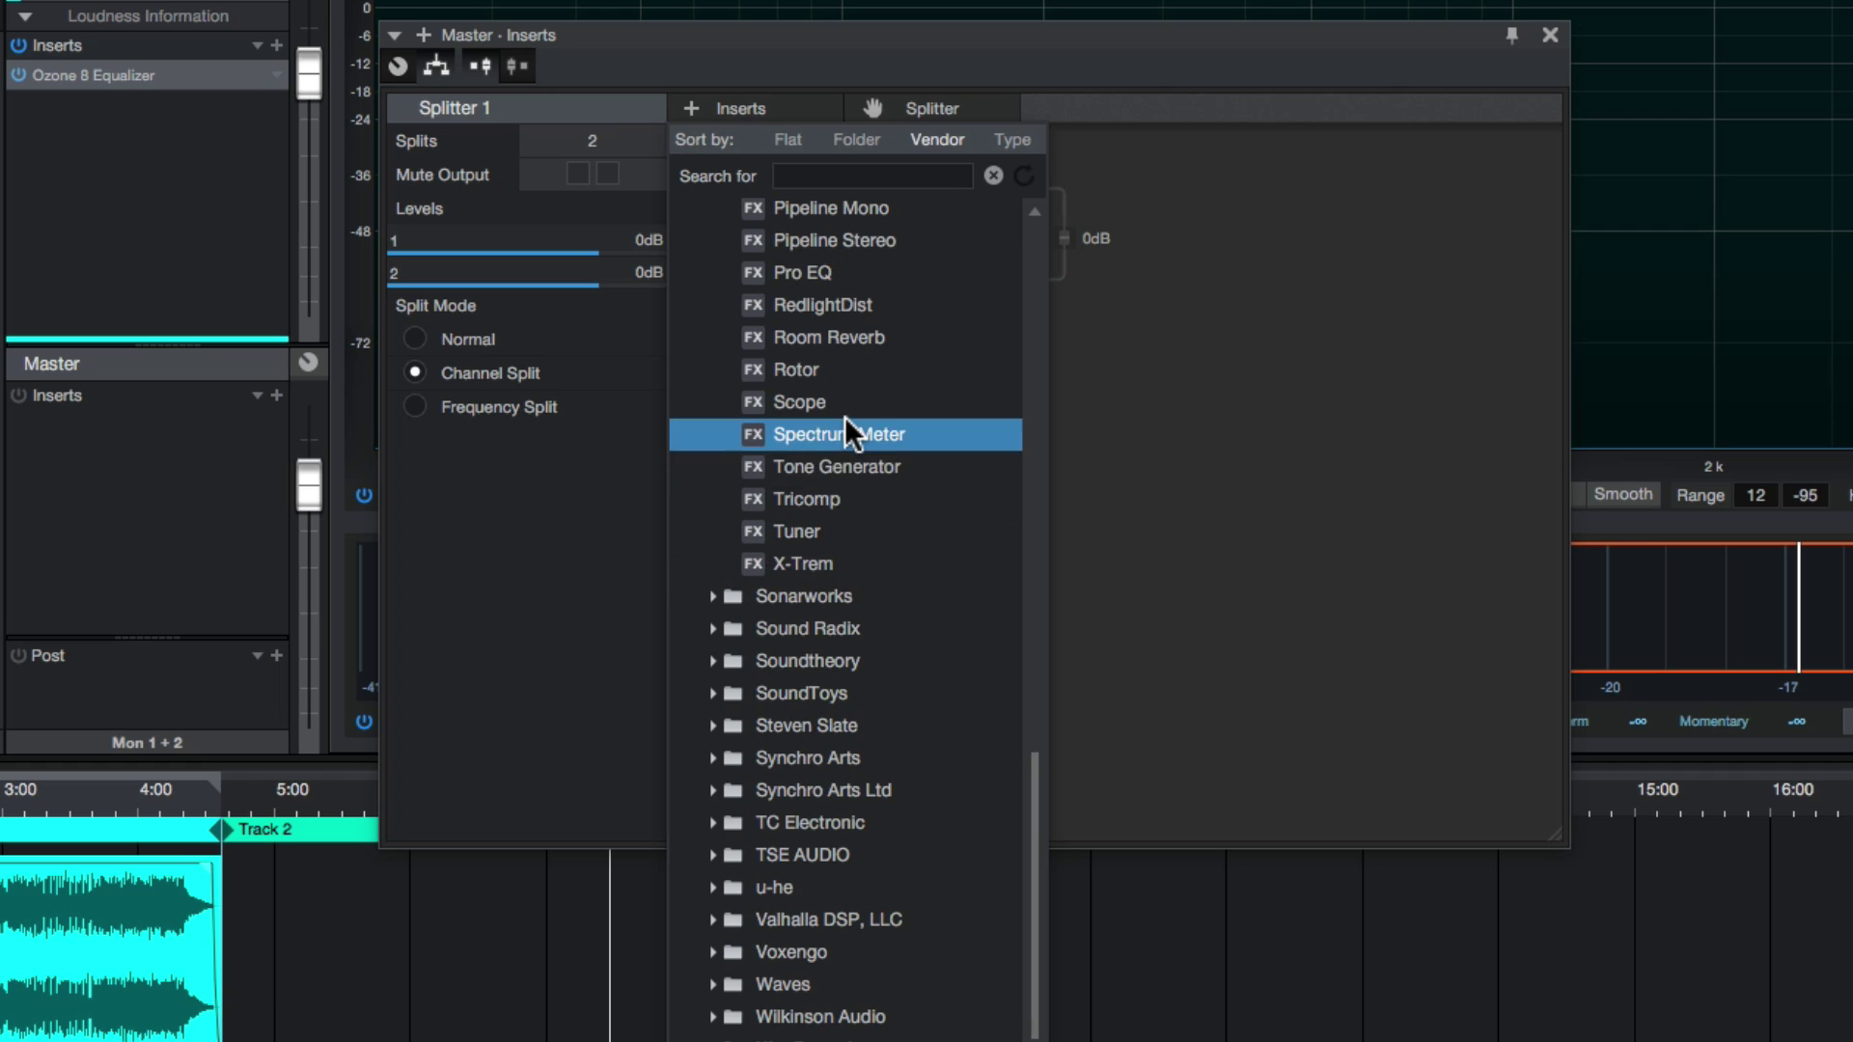
scroll(846, 417, "up", 7)
left_click(845, 666)
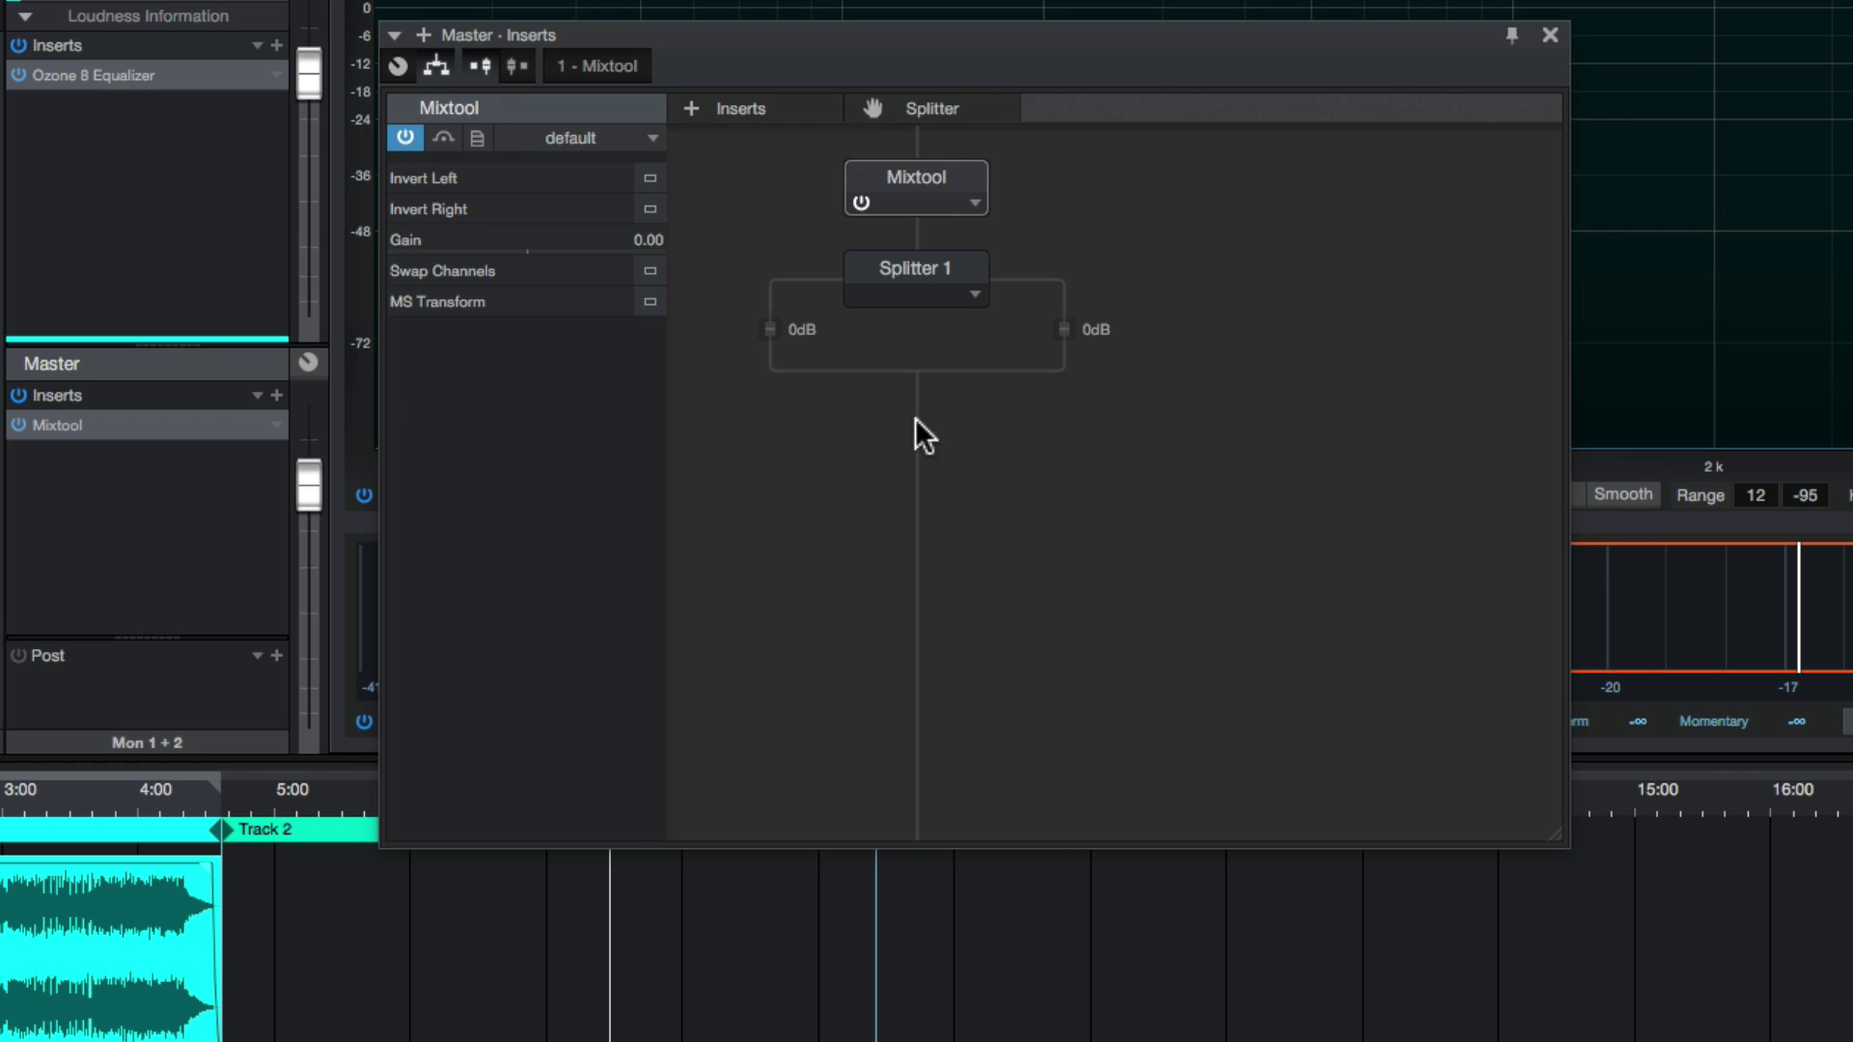
- Enable MS Transform in the Mixtool and set the splitter's branch levels to -2.5 dB for the first and -3.5 dB for the second
double_click(933, 175)
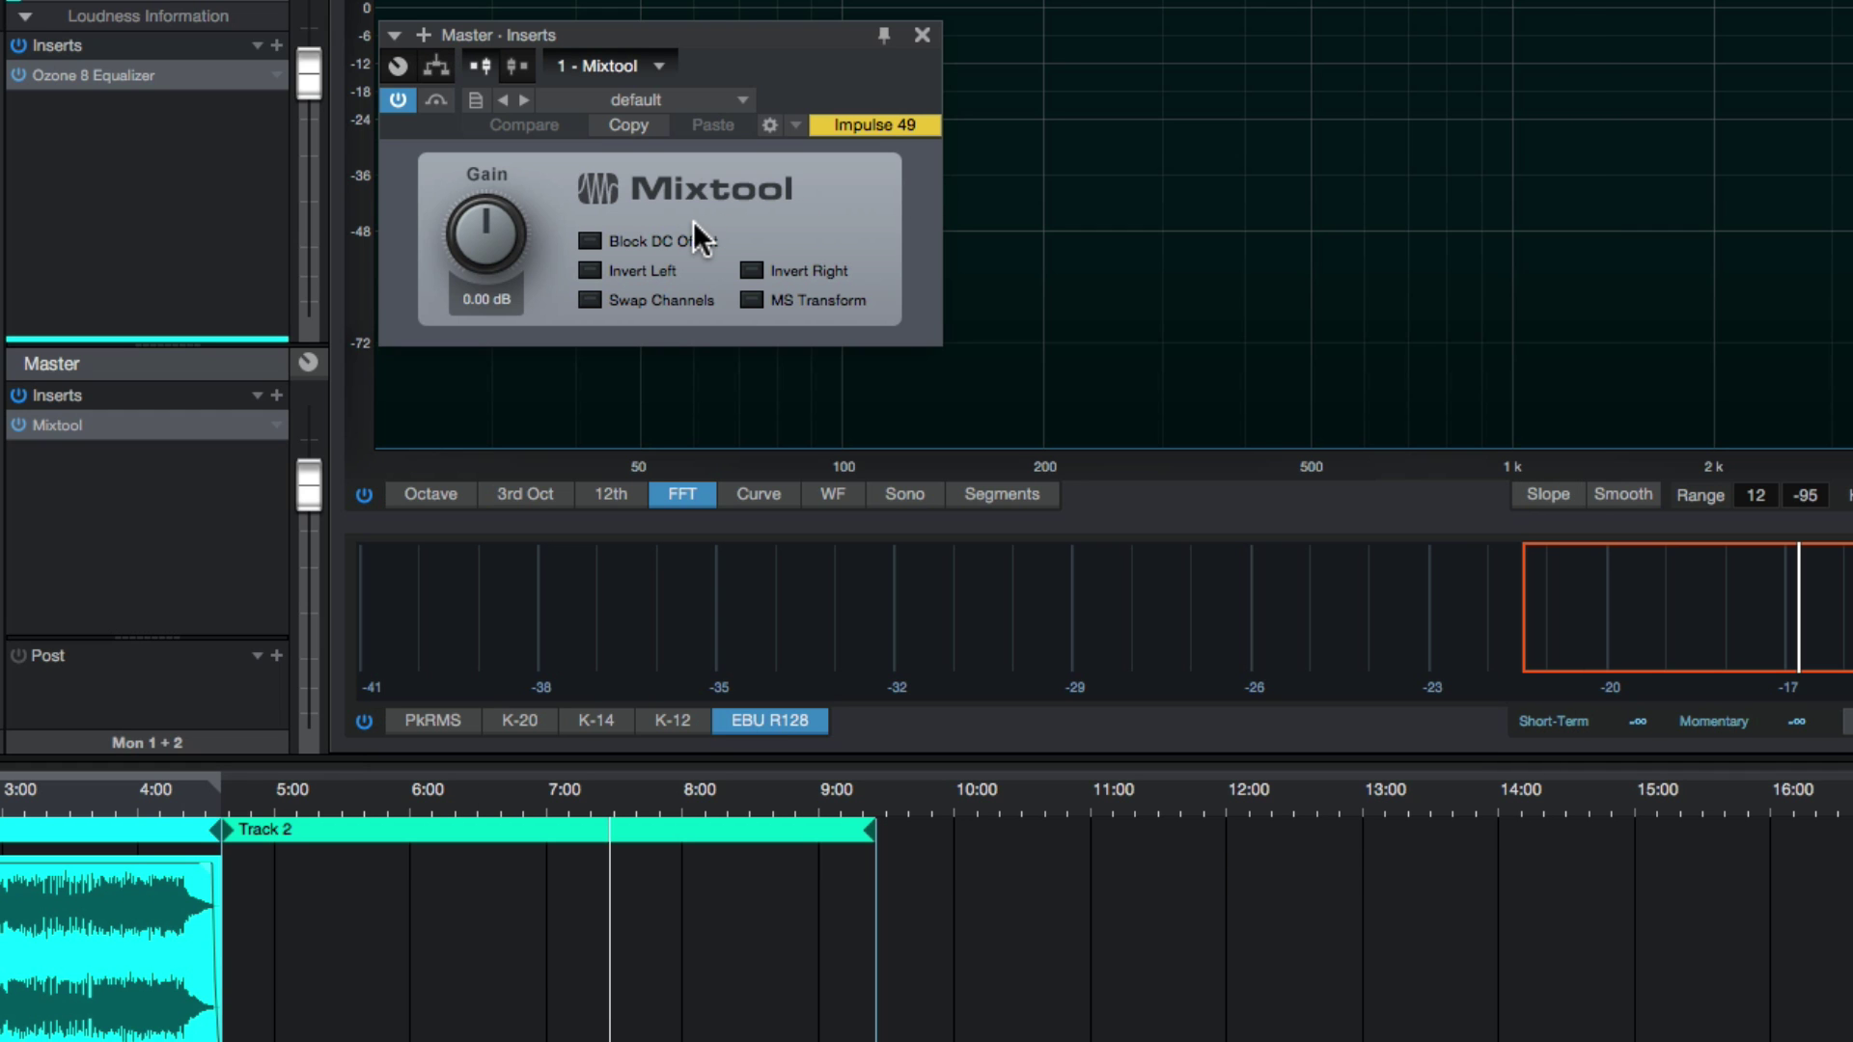
left_click(749, 299)
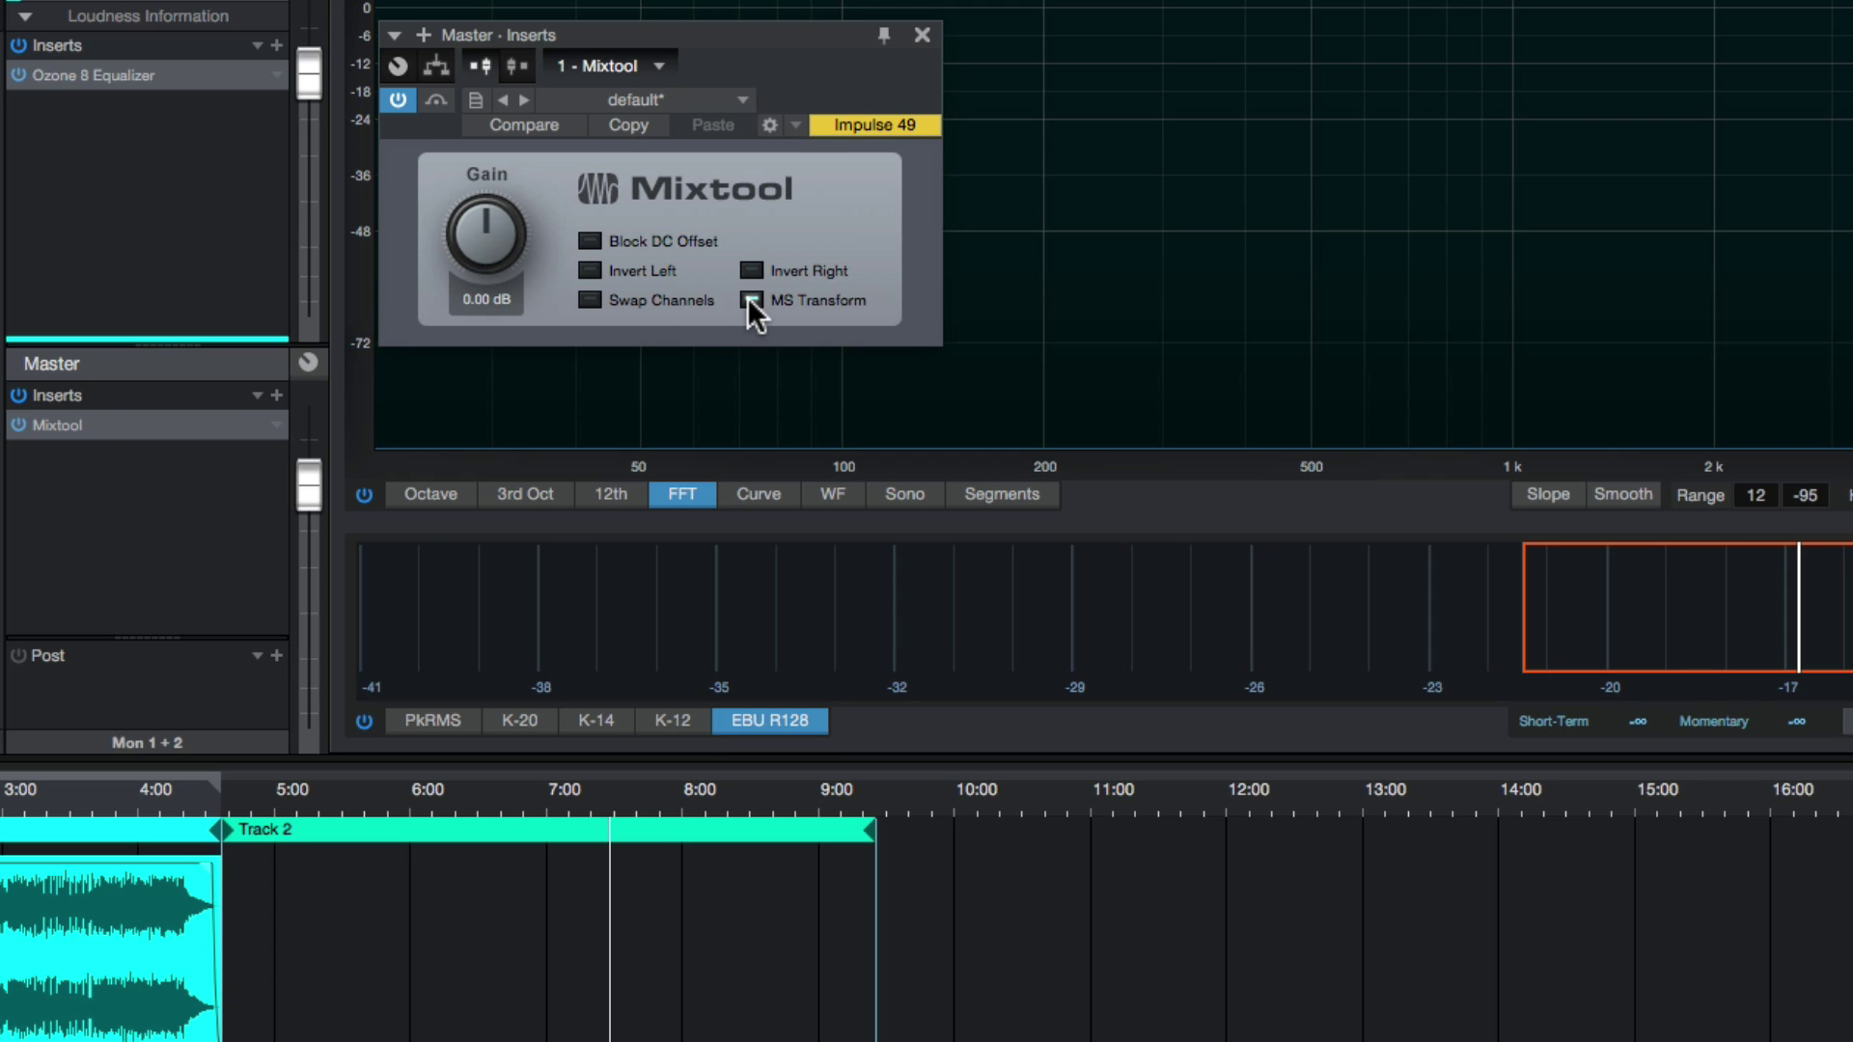
left_click(437, 66)
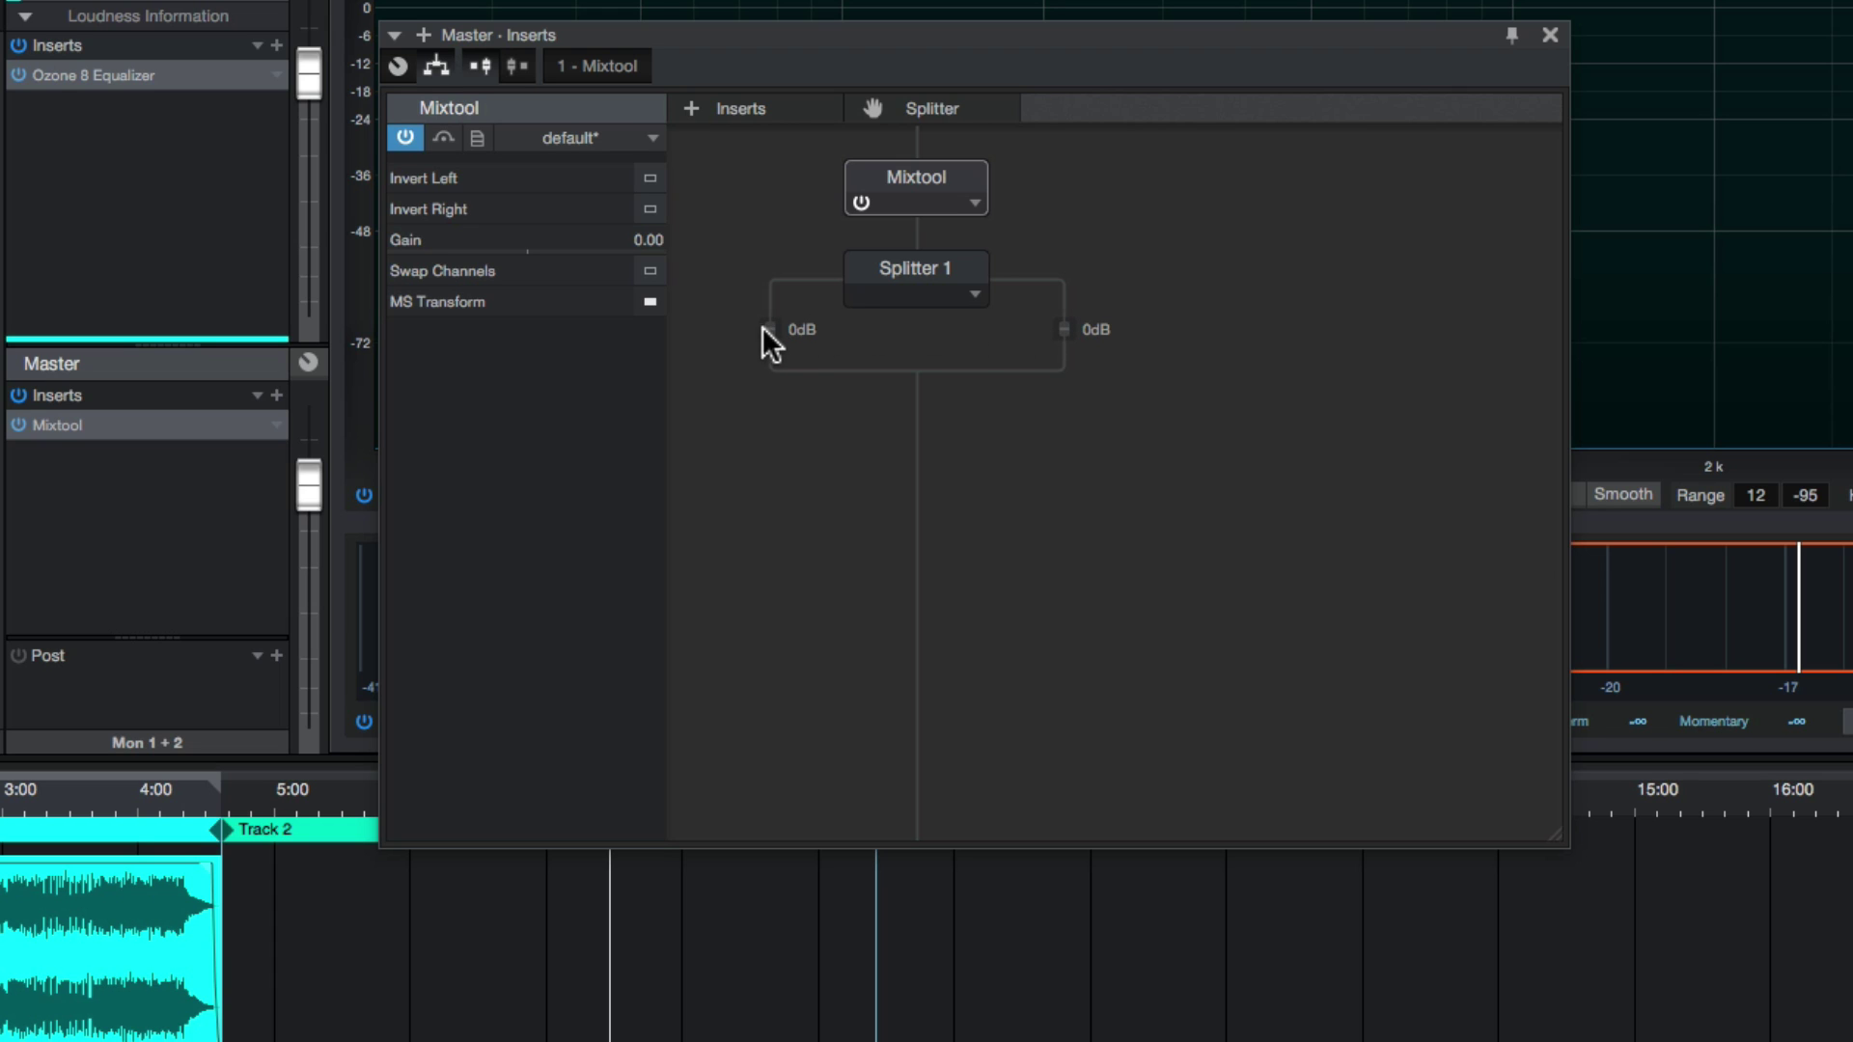
mouse_move(1063, 327)
left_mouse_down()
mouse_move(1056, 454)
mouse_move(993, 687)
mouse_move(946, 315)
mouse_move(1060, 326)
left_mouse_up()
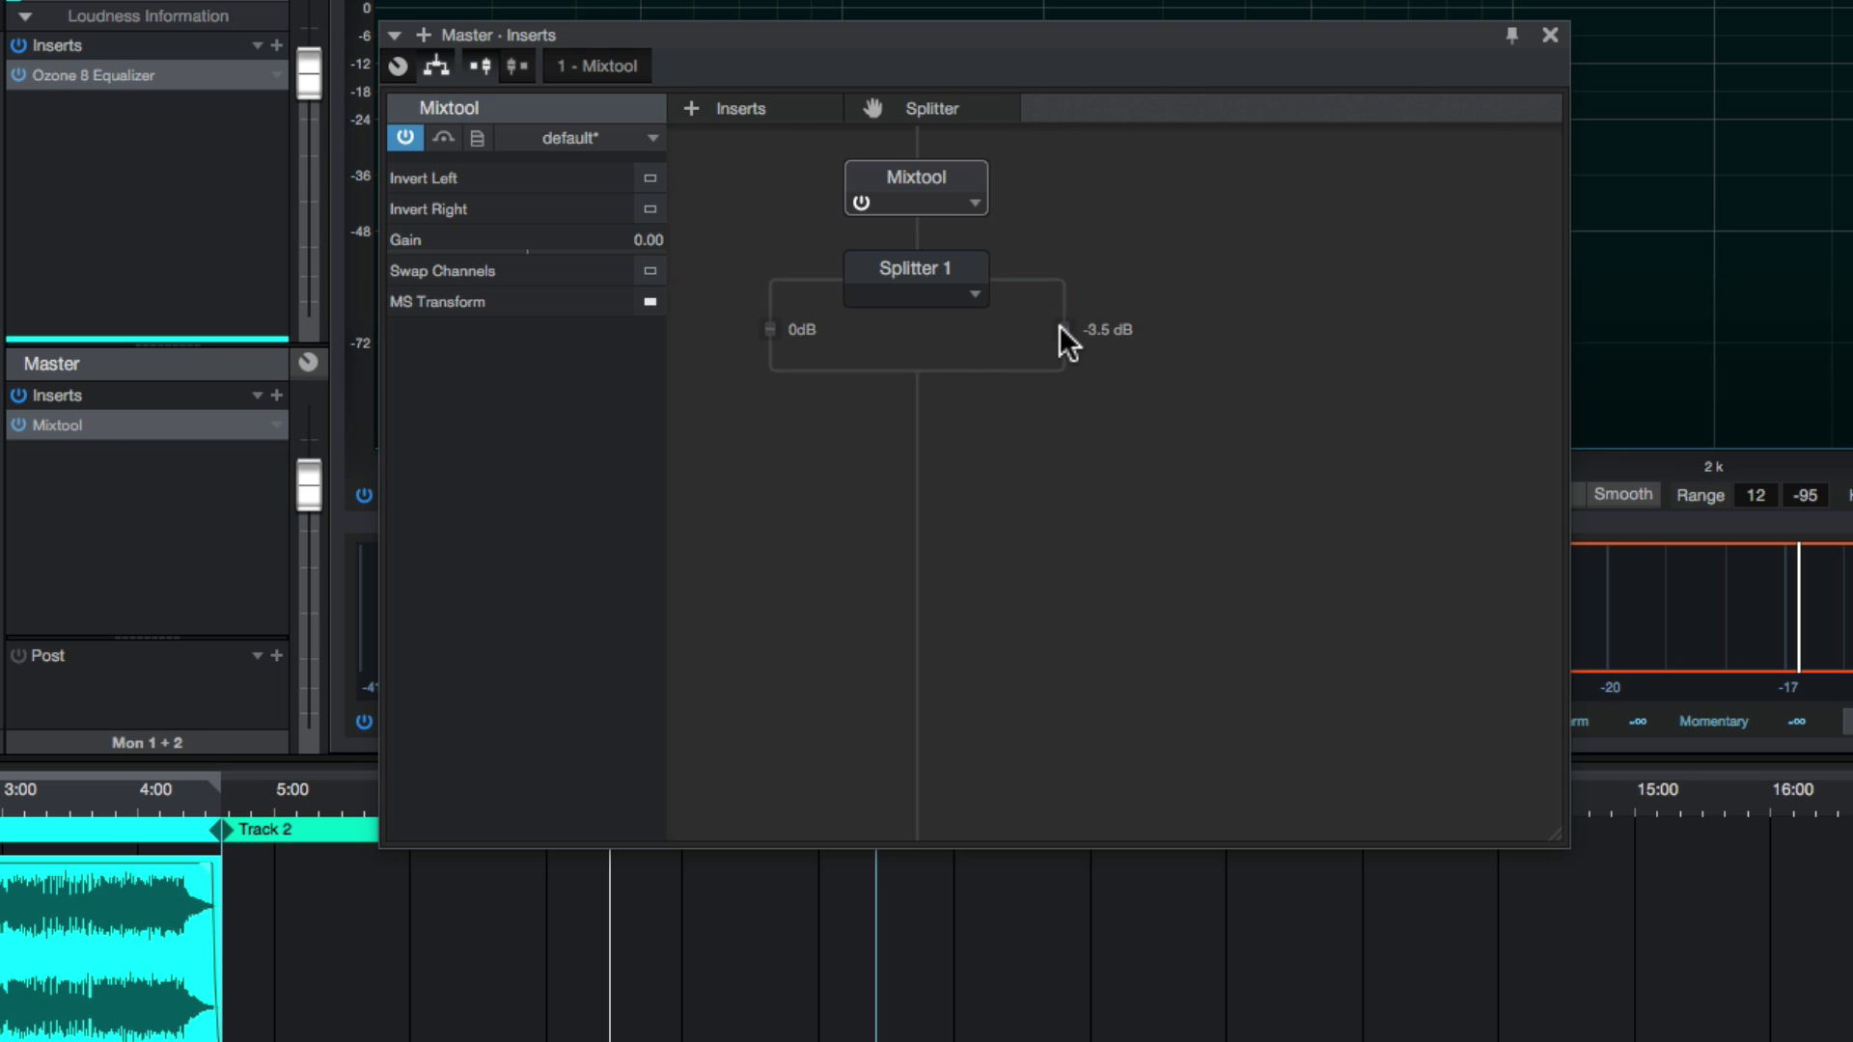
mouse_move(769, 329)
left_mouse_down()
mouse_move(777, 641)
mouse_move(752, 322)
mouse_move(769, 508)
mouse_move(744, 737)
mouse_move(741, 364)
mouse_move(721, 743)
mouse_move(715, 467)
mouse_move(765, 331)
left_mouse_up()
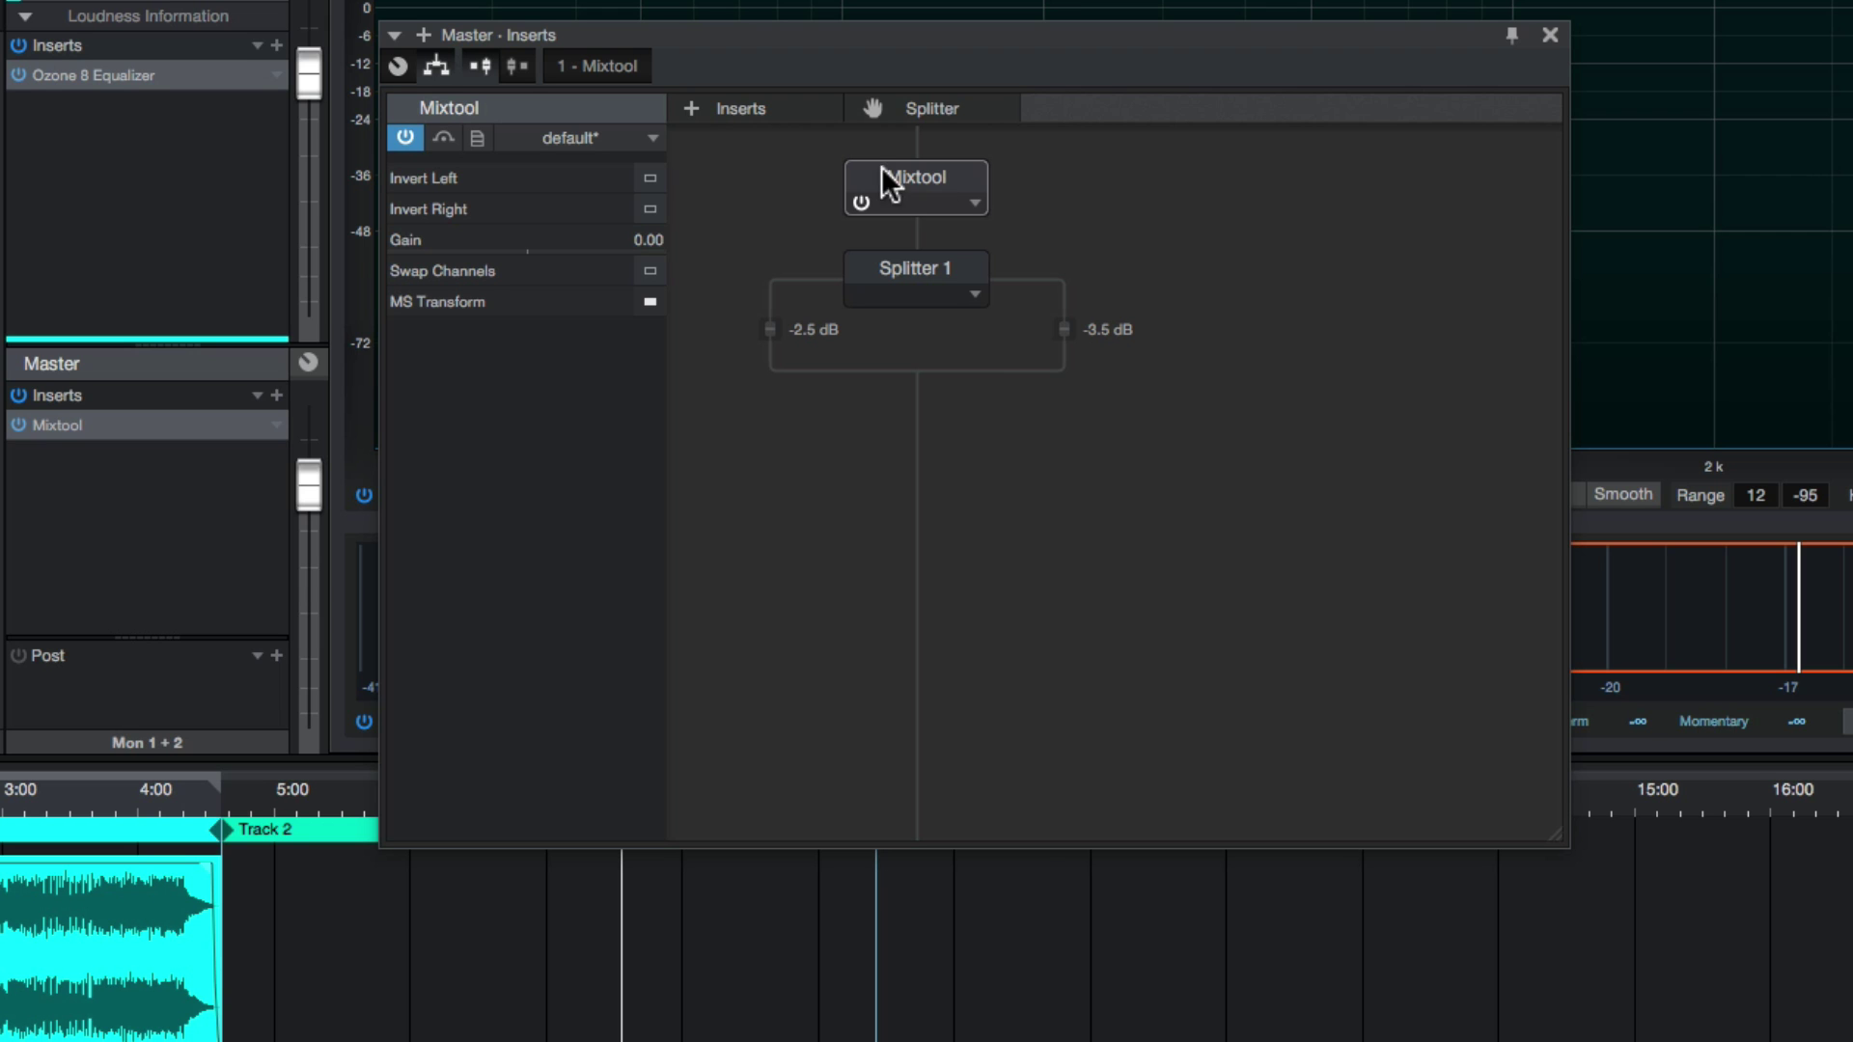
- Insert a second PreSonus Mixtool after Splitter 1 in the master routing and enable its MS Transform
left_click(727, 105)
scroll(895, 604, "down", 1)
scroll(895, 604, "down", 10)
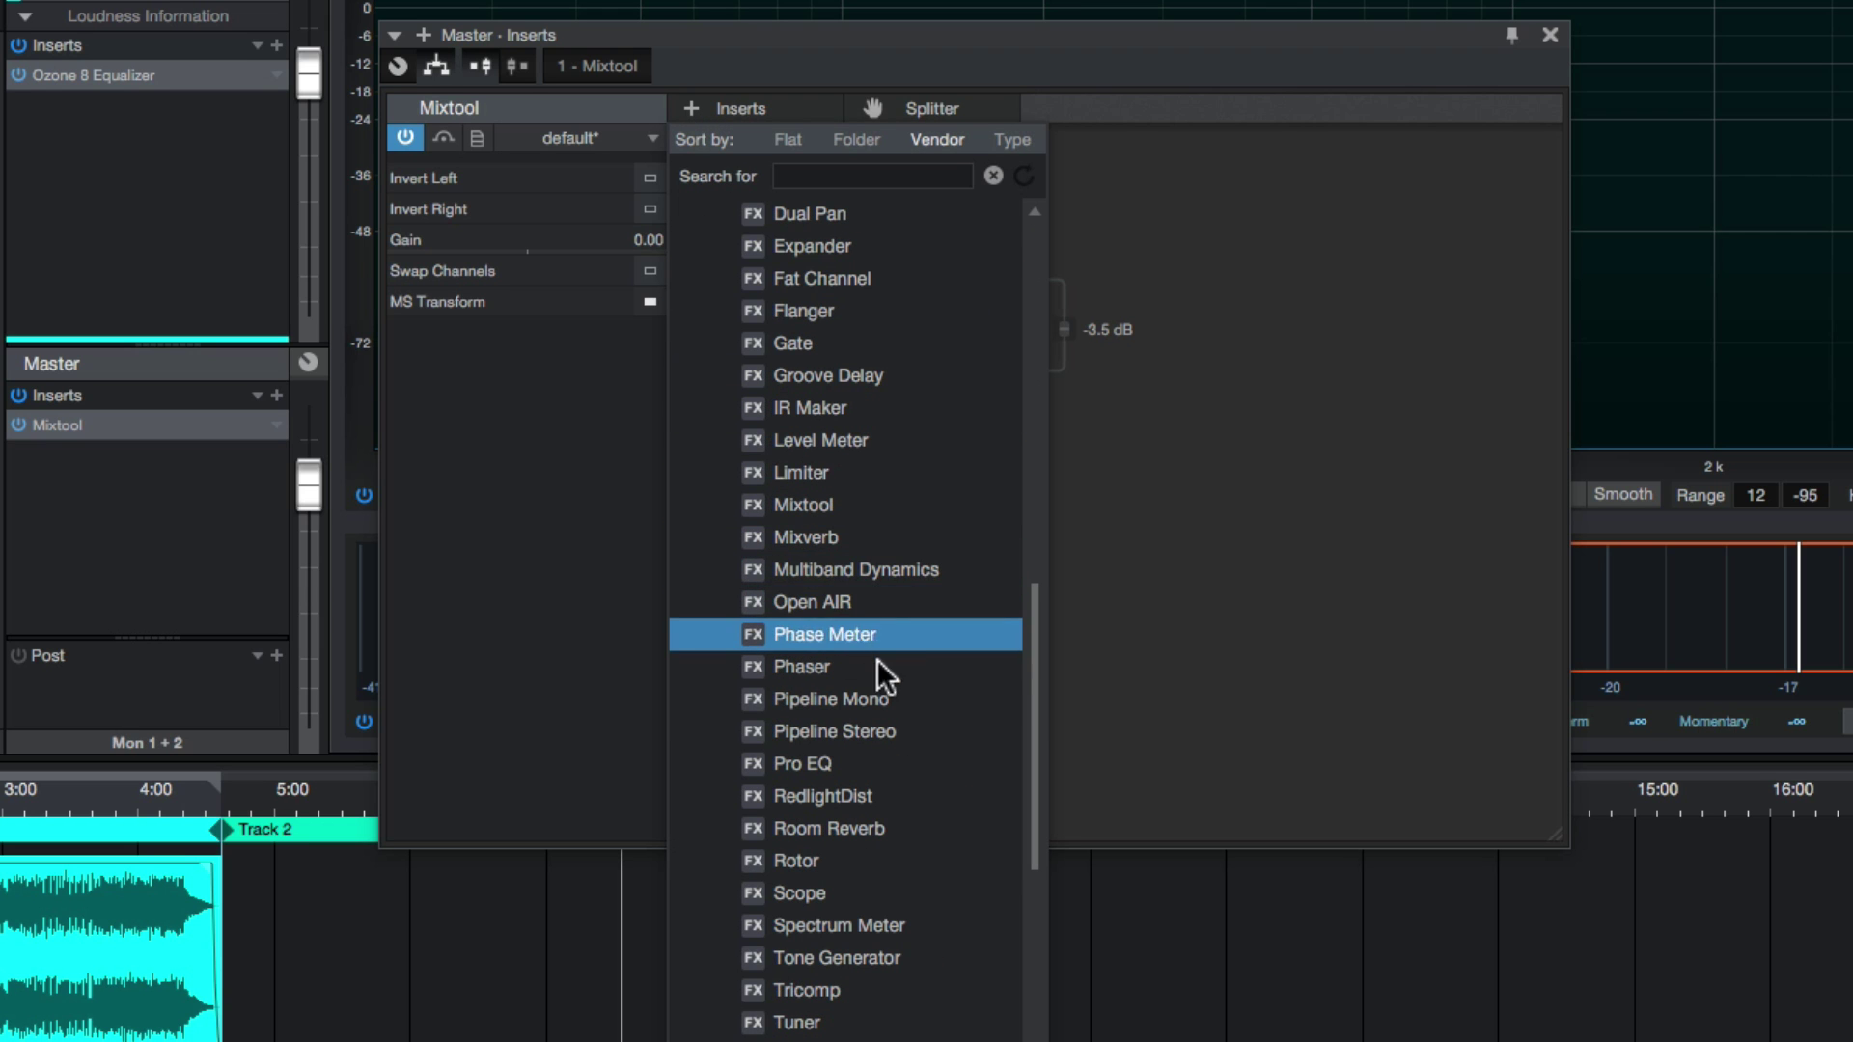
left_click(834, 503)
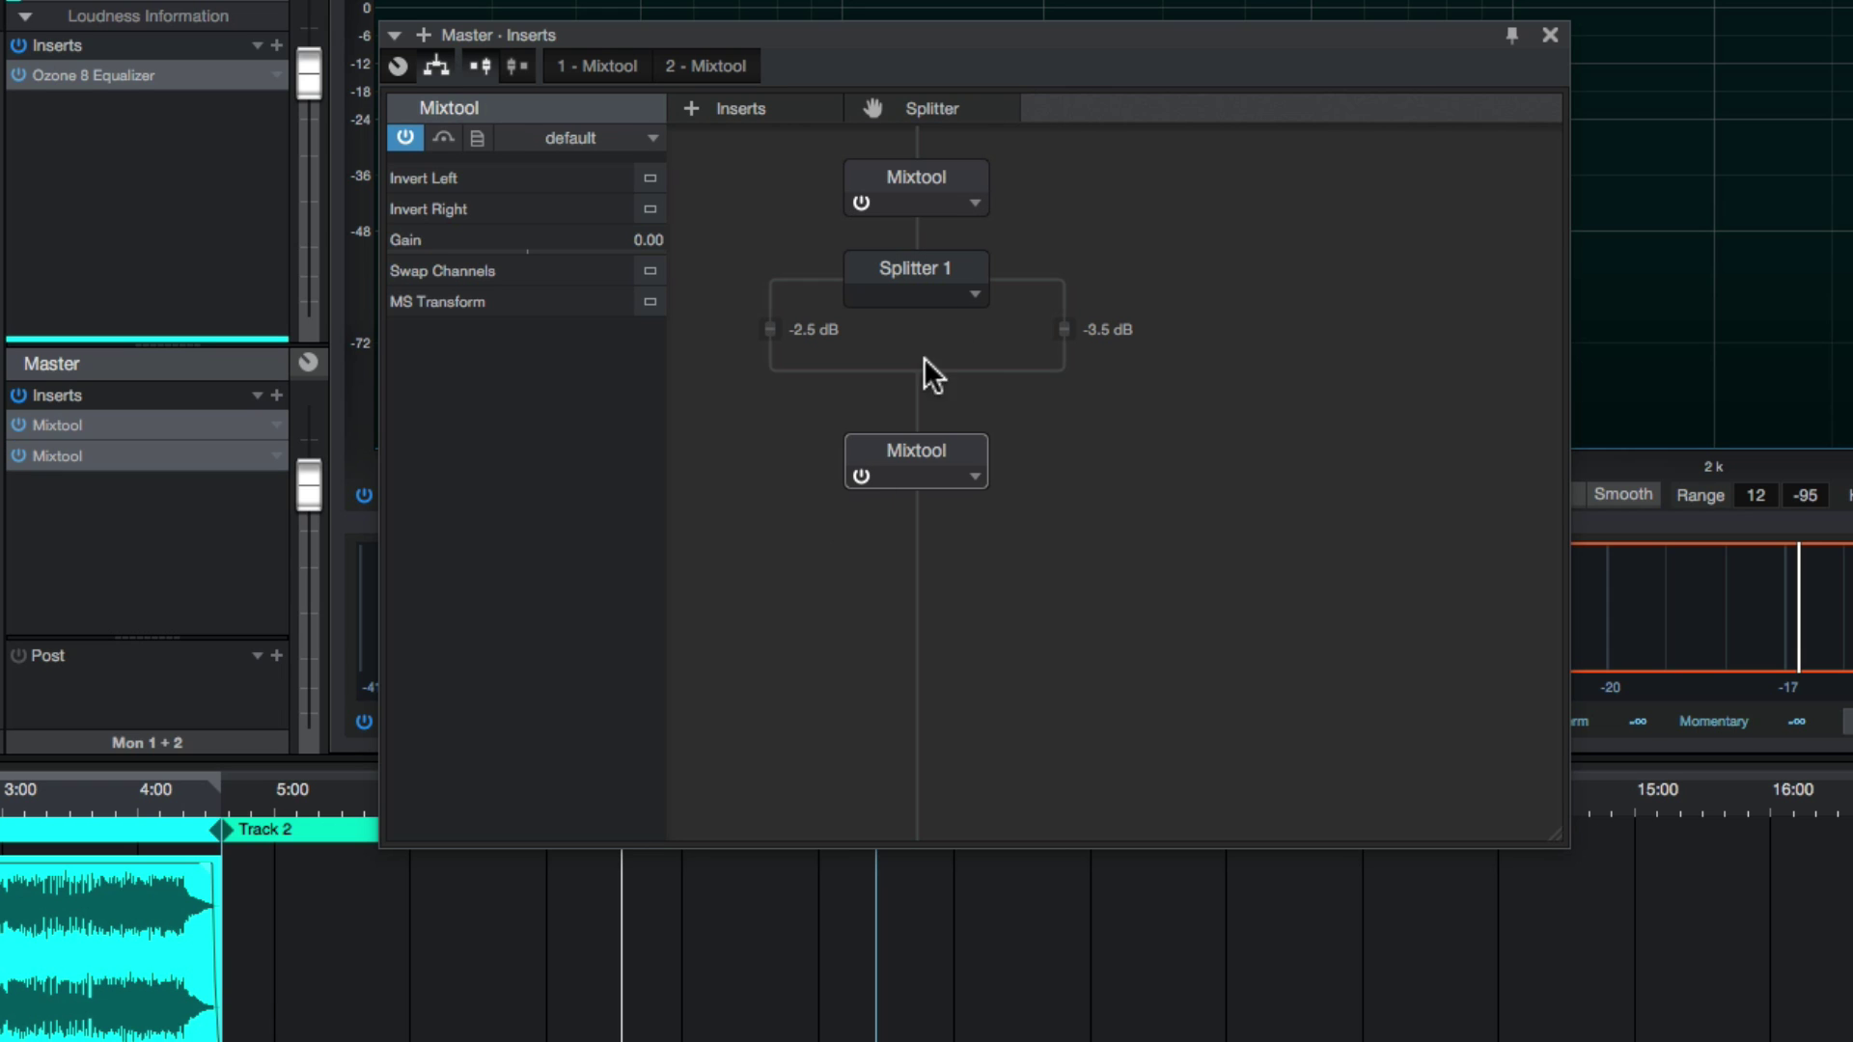
double_click(940, 457)
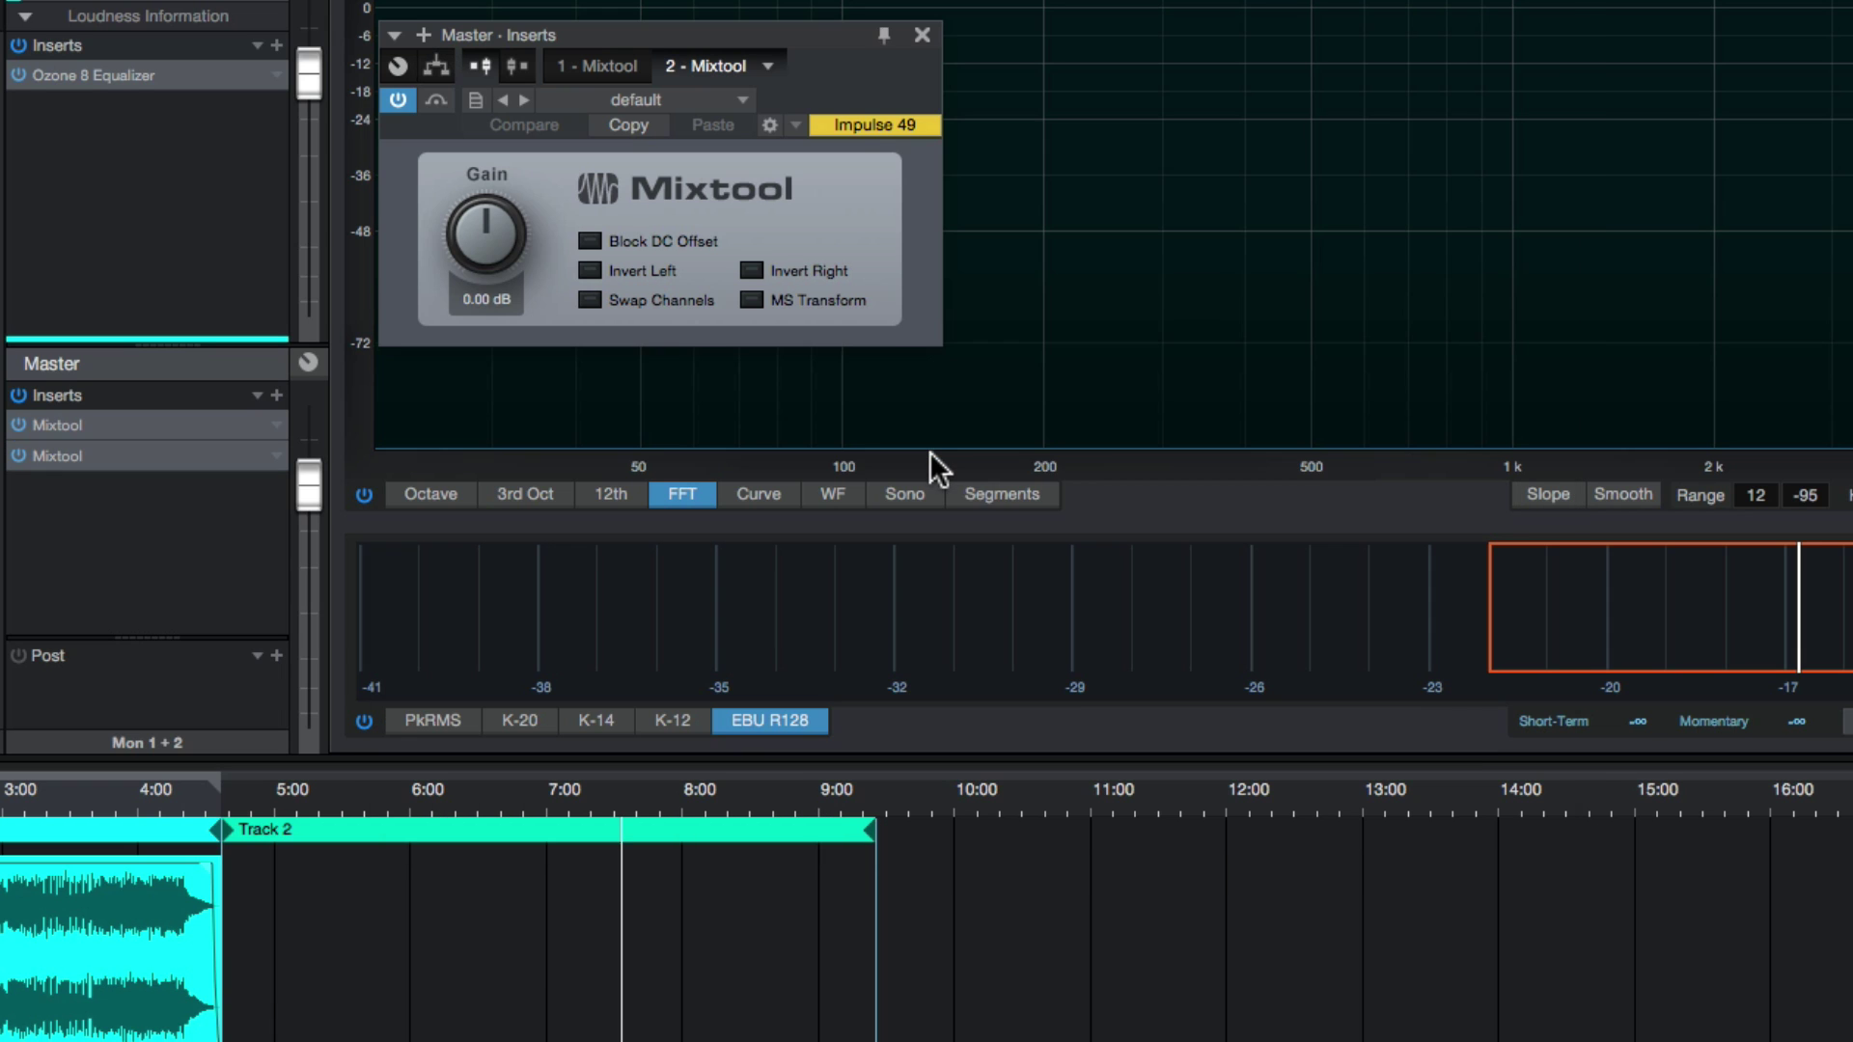
left_click(802, 301)
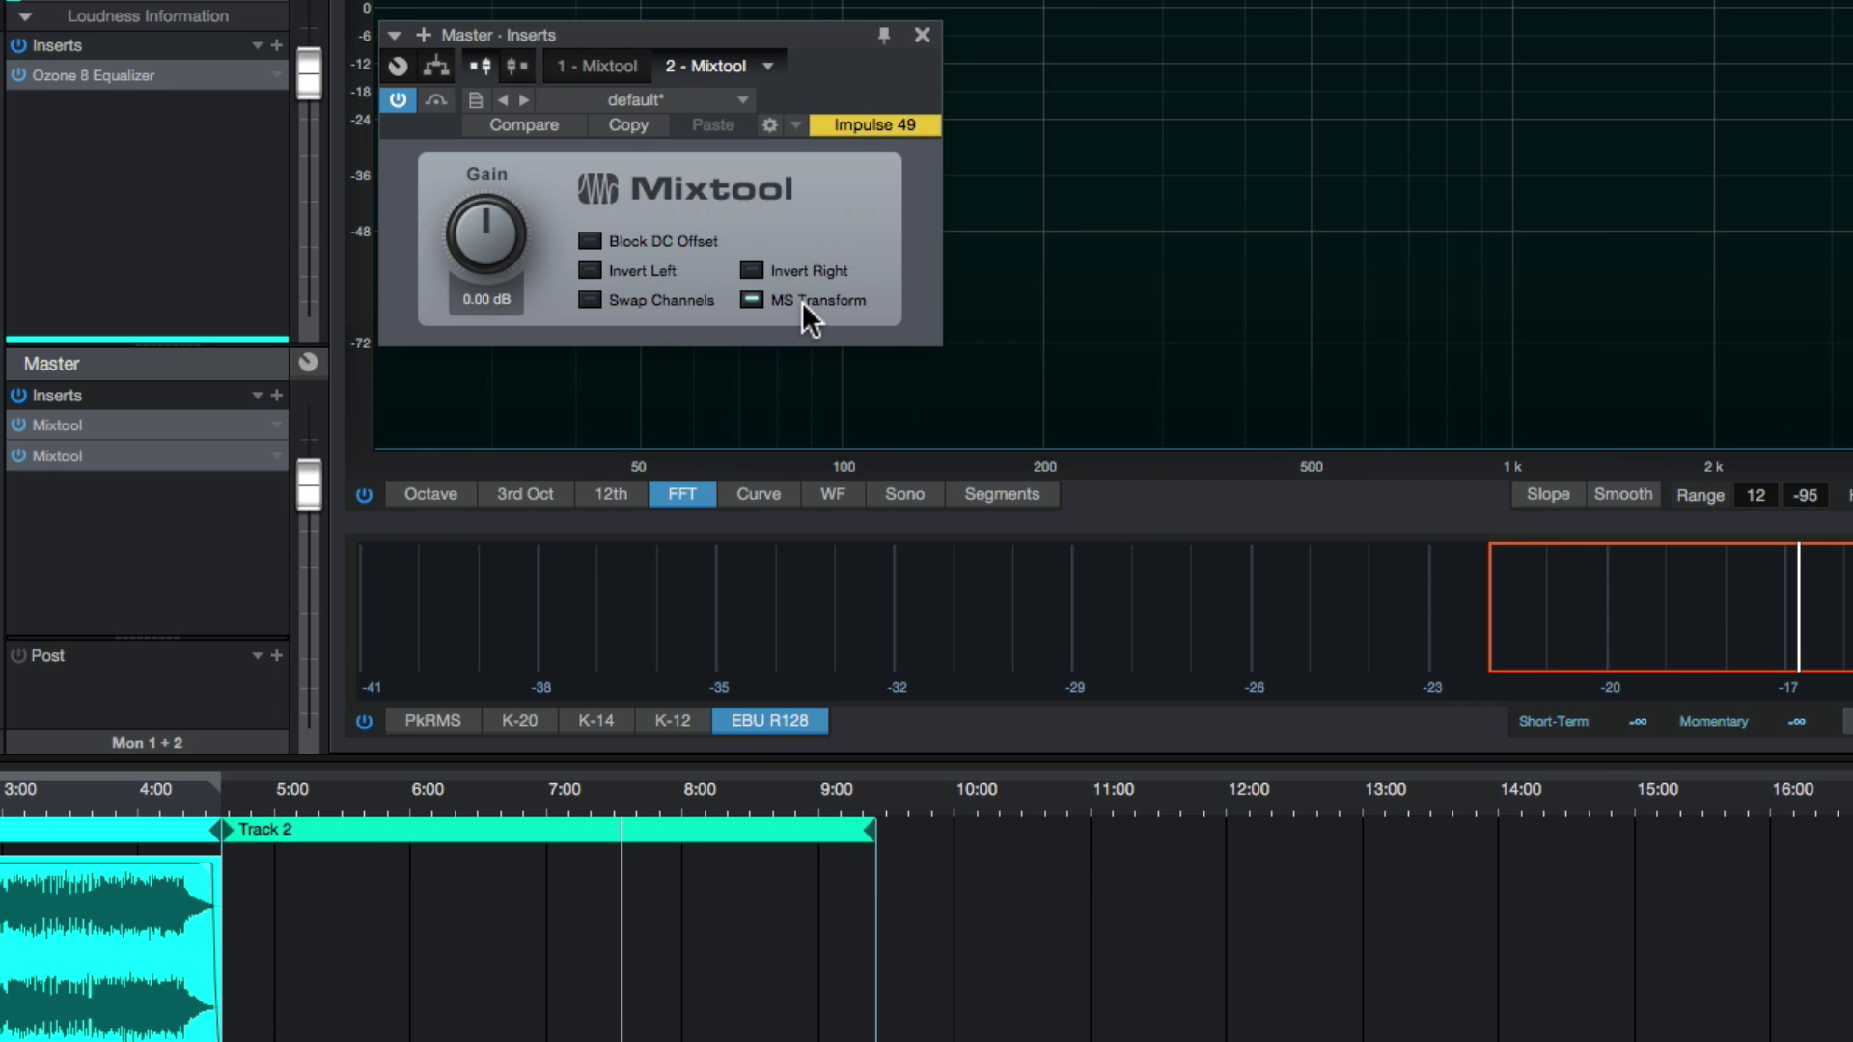
left_click(436, 66)
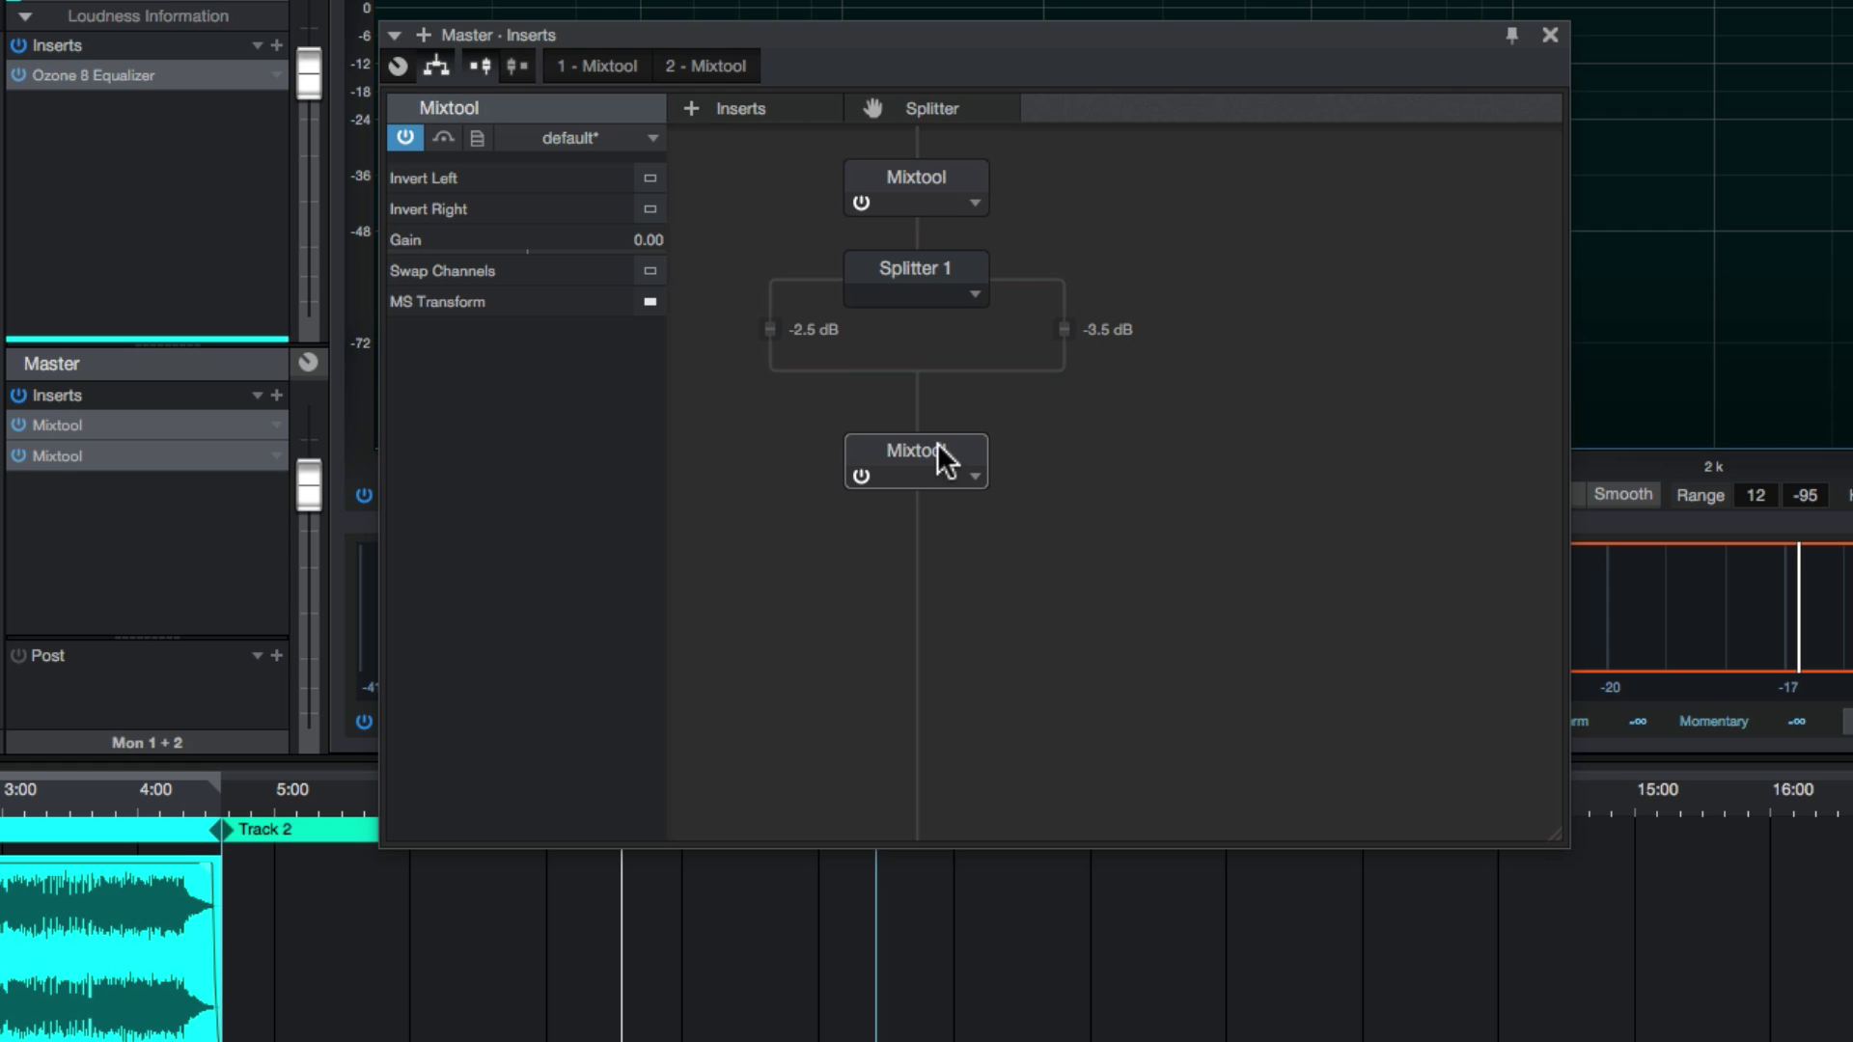
- Isolate the side signal by setting Splitter 1's first branch to -99.3 dB and its second branch to -0.4 dB
left_click(902, 270)
left_click_drag(571, 242, 304, 246)
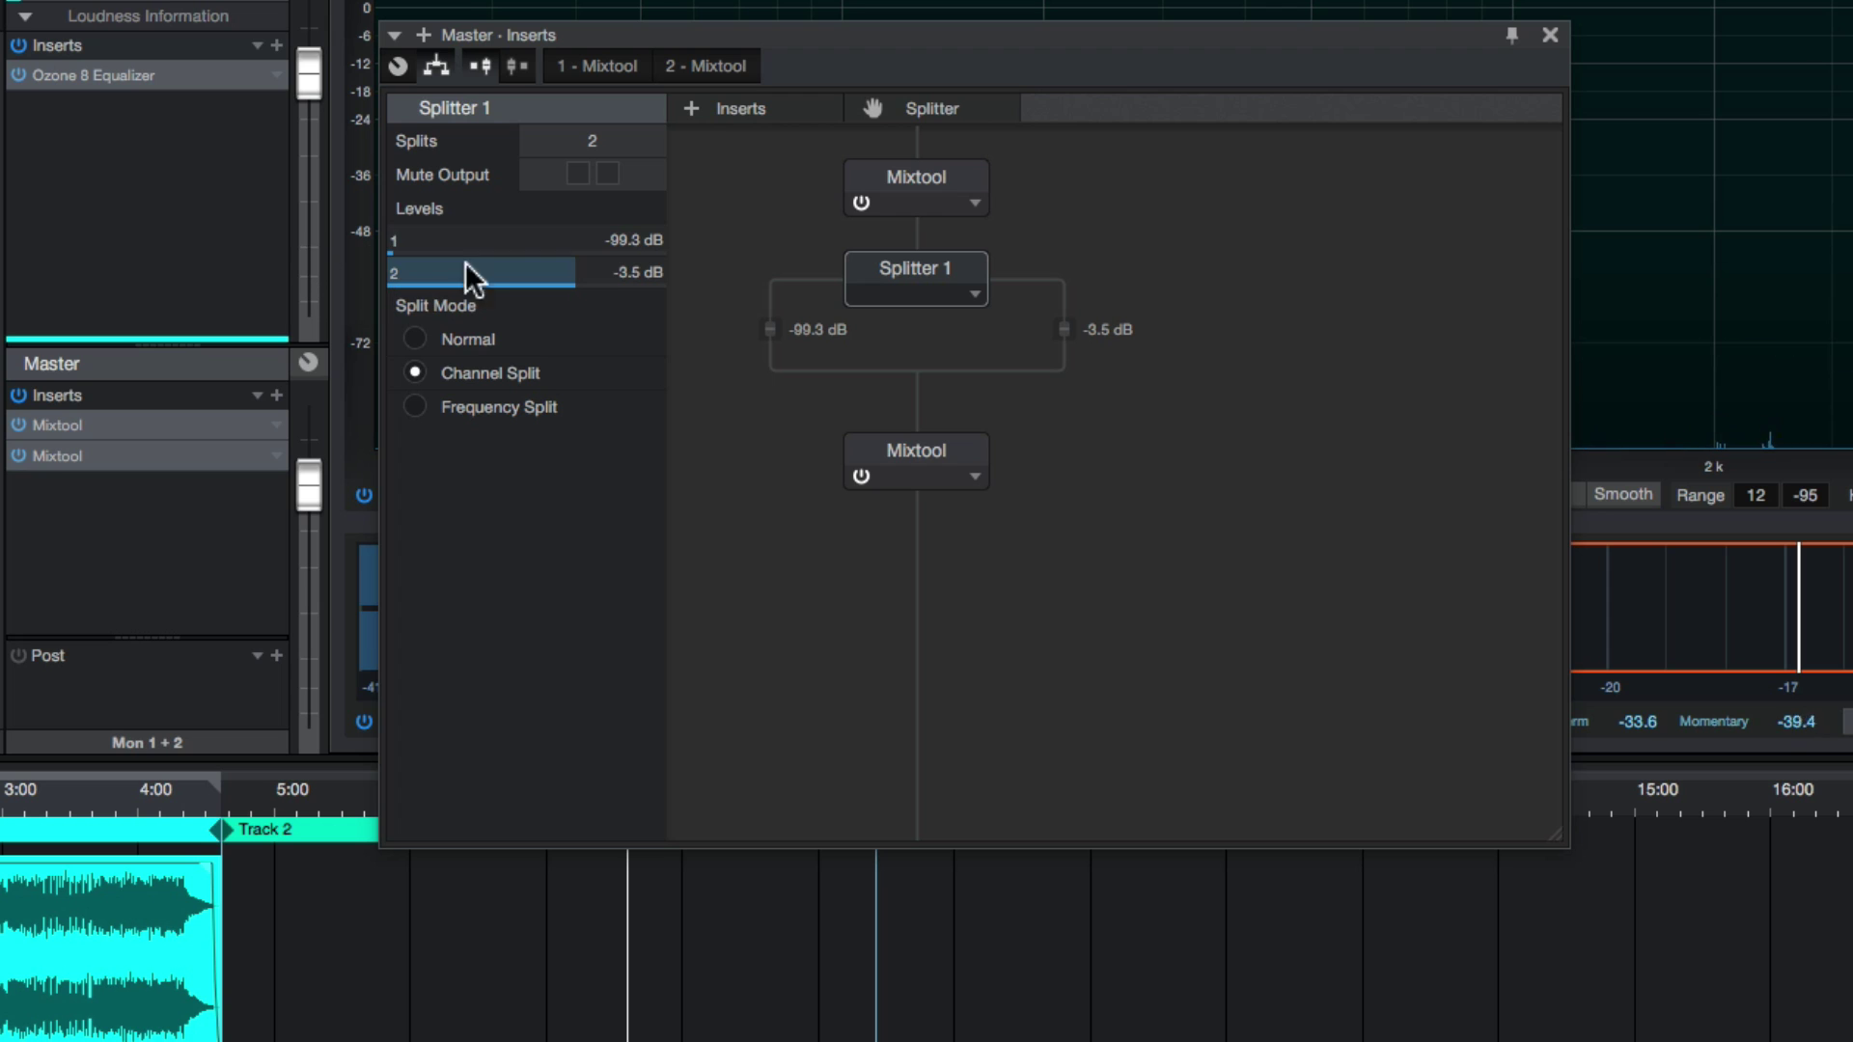
mouse_move(567, 280)
left_mouse_down()
mouse_move(496, 279)
mouse_move(593, 289)
mouse_move(576, 287)
left_mouse_up()
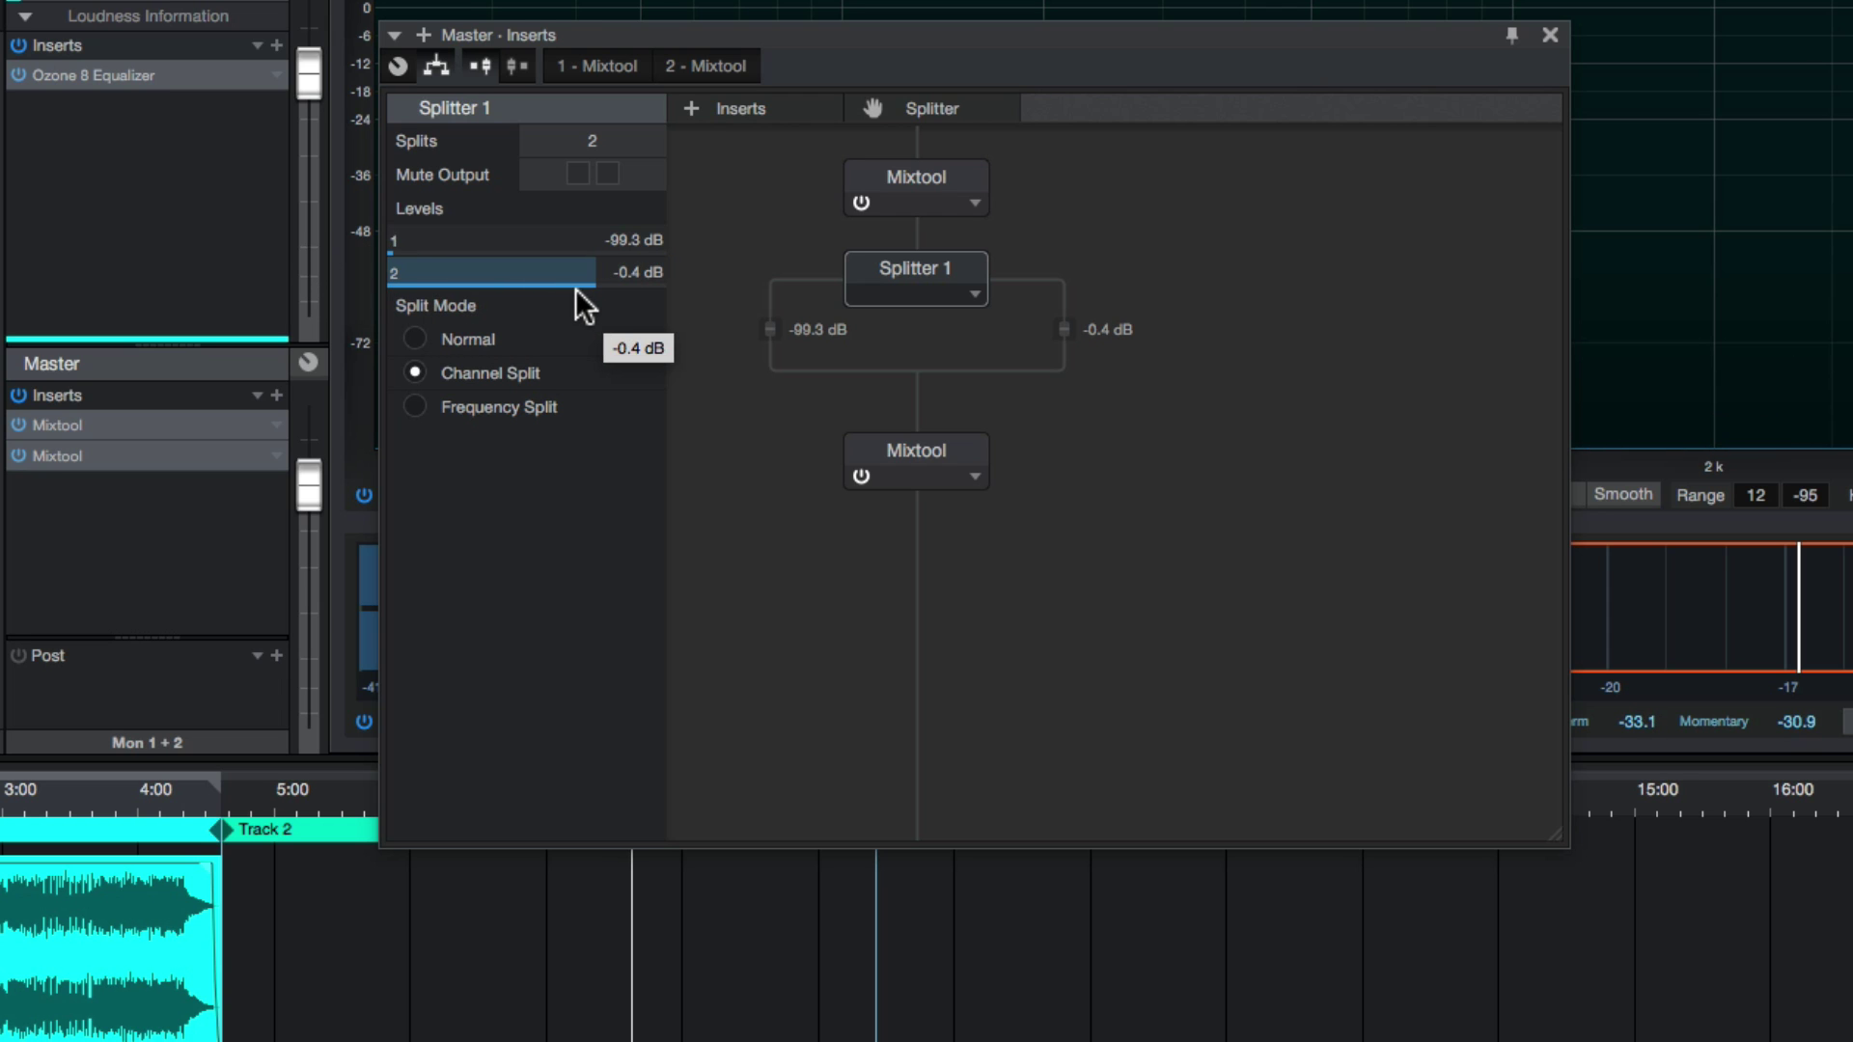
- Readjust both branch levels of Splitter 1 to compare the mid and side signals
left_click_drag(461, 243, 390, 263)
mouse_move(533, 247)
left_mouse_down()
mouse_move(451, 242)
mouse_move(558, 241)
left_mouse_up()
left_click_drag(419, 270, 604, 290)
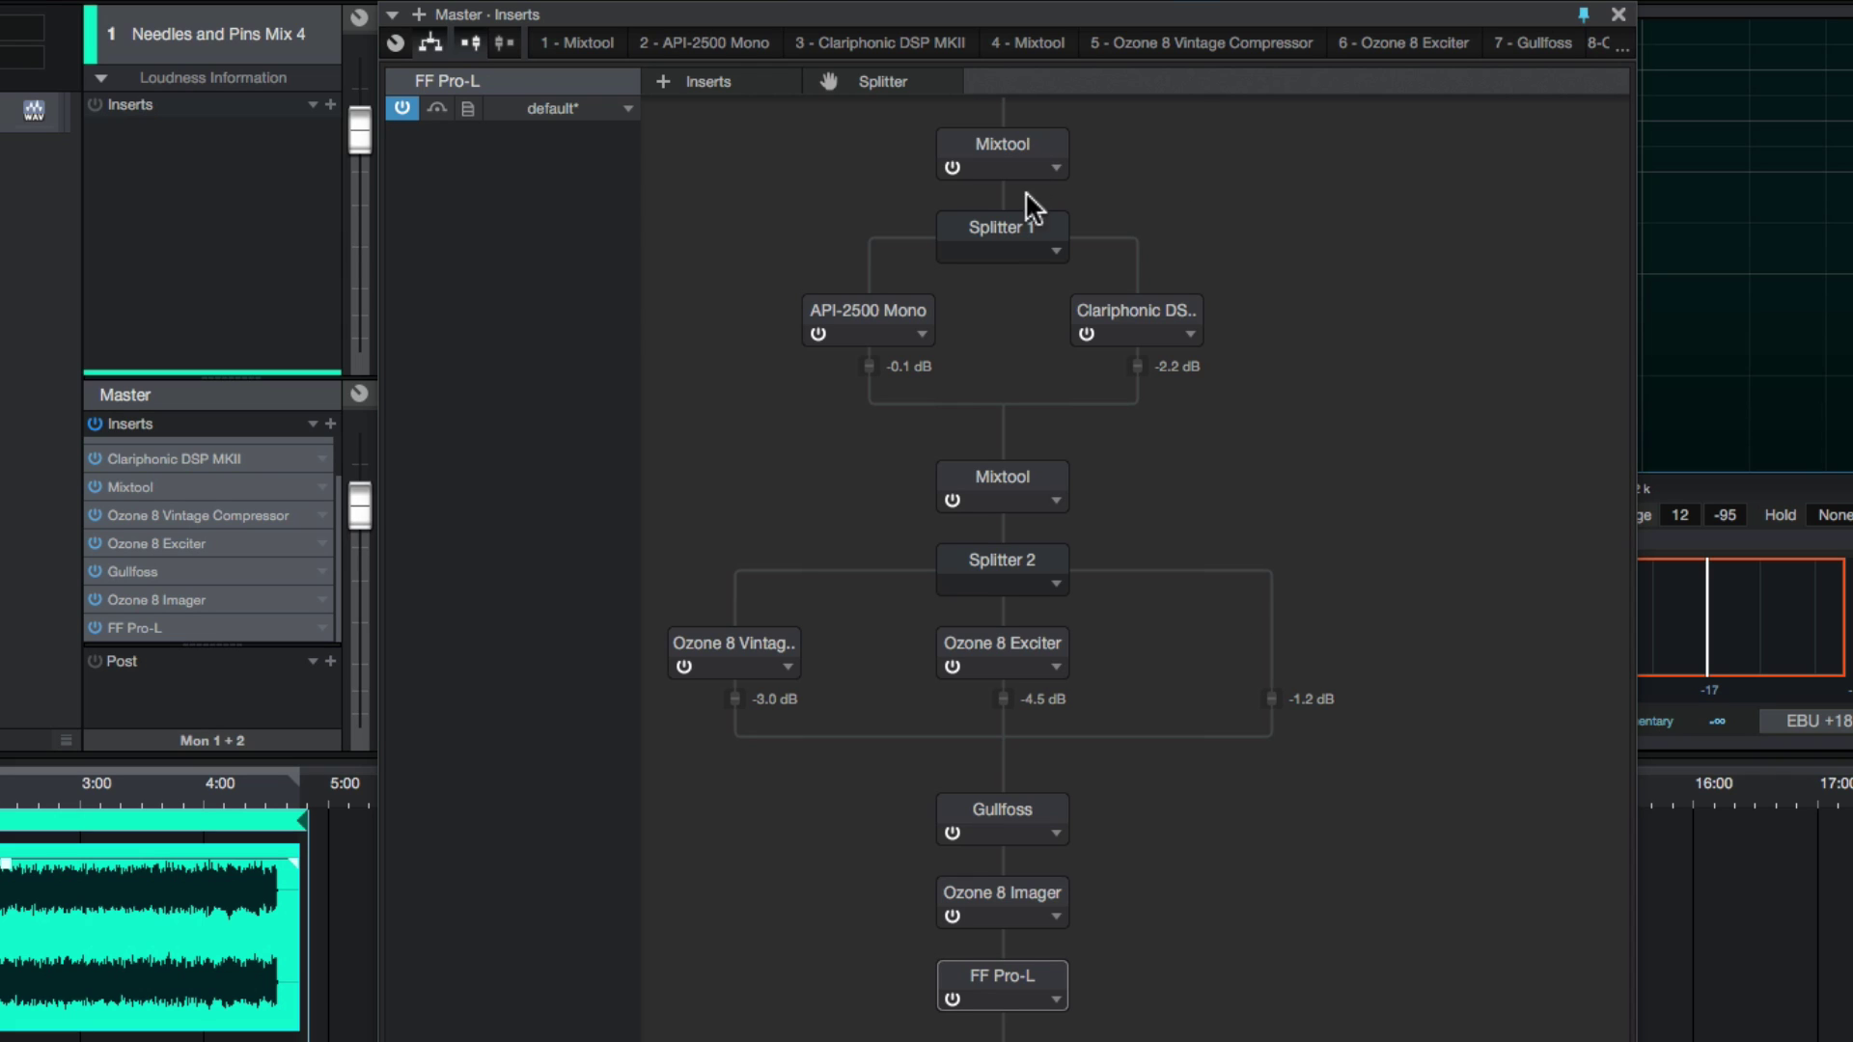
- In the Needles and Pins Mix 4 master chain, examine Splitter 1 and its branch plug-ins API-2500 Mono and Clariphonic DSP MKII
left_click(1017, 222)
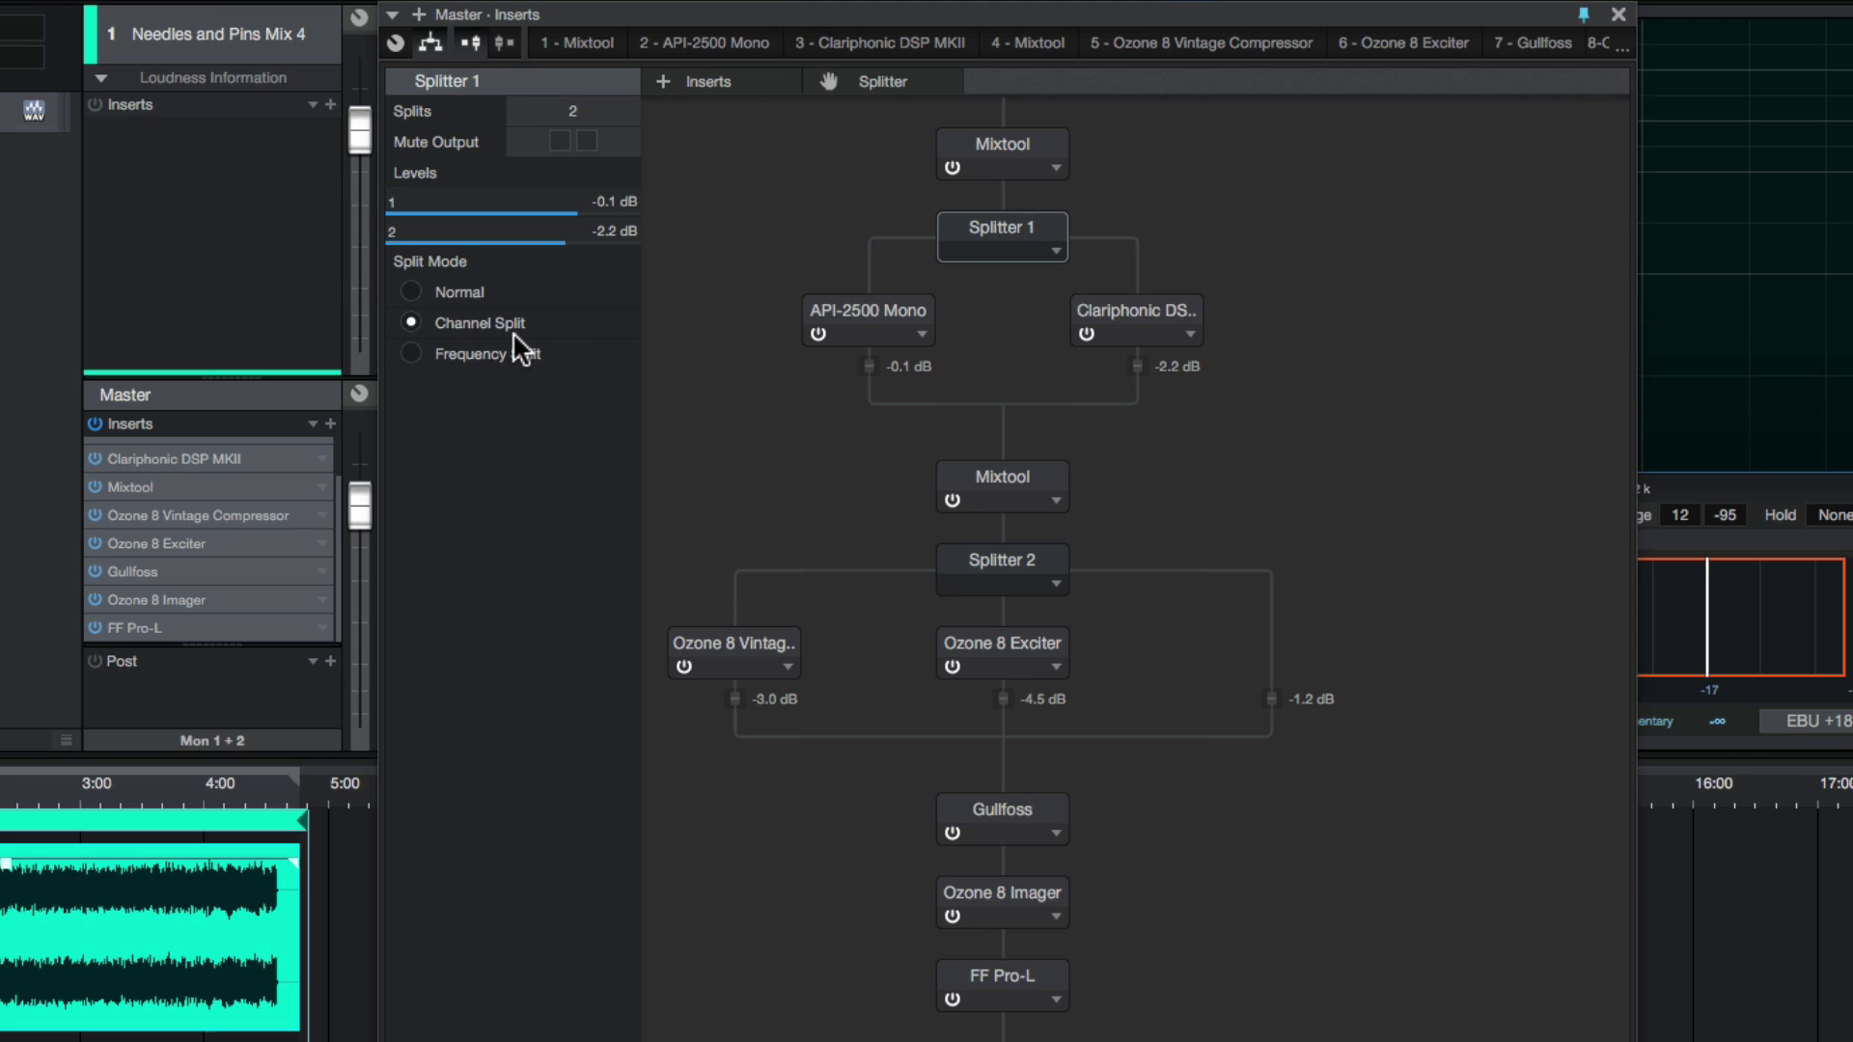
left_click(859, 304)
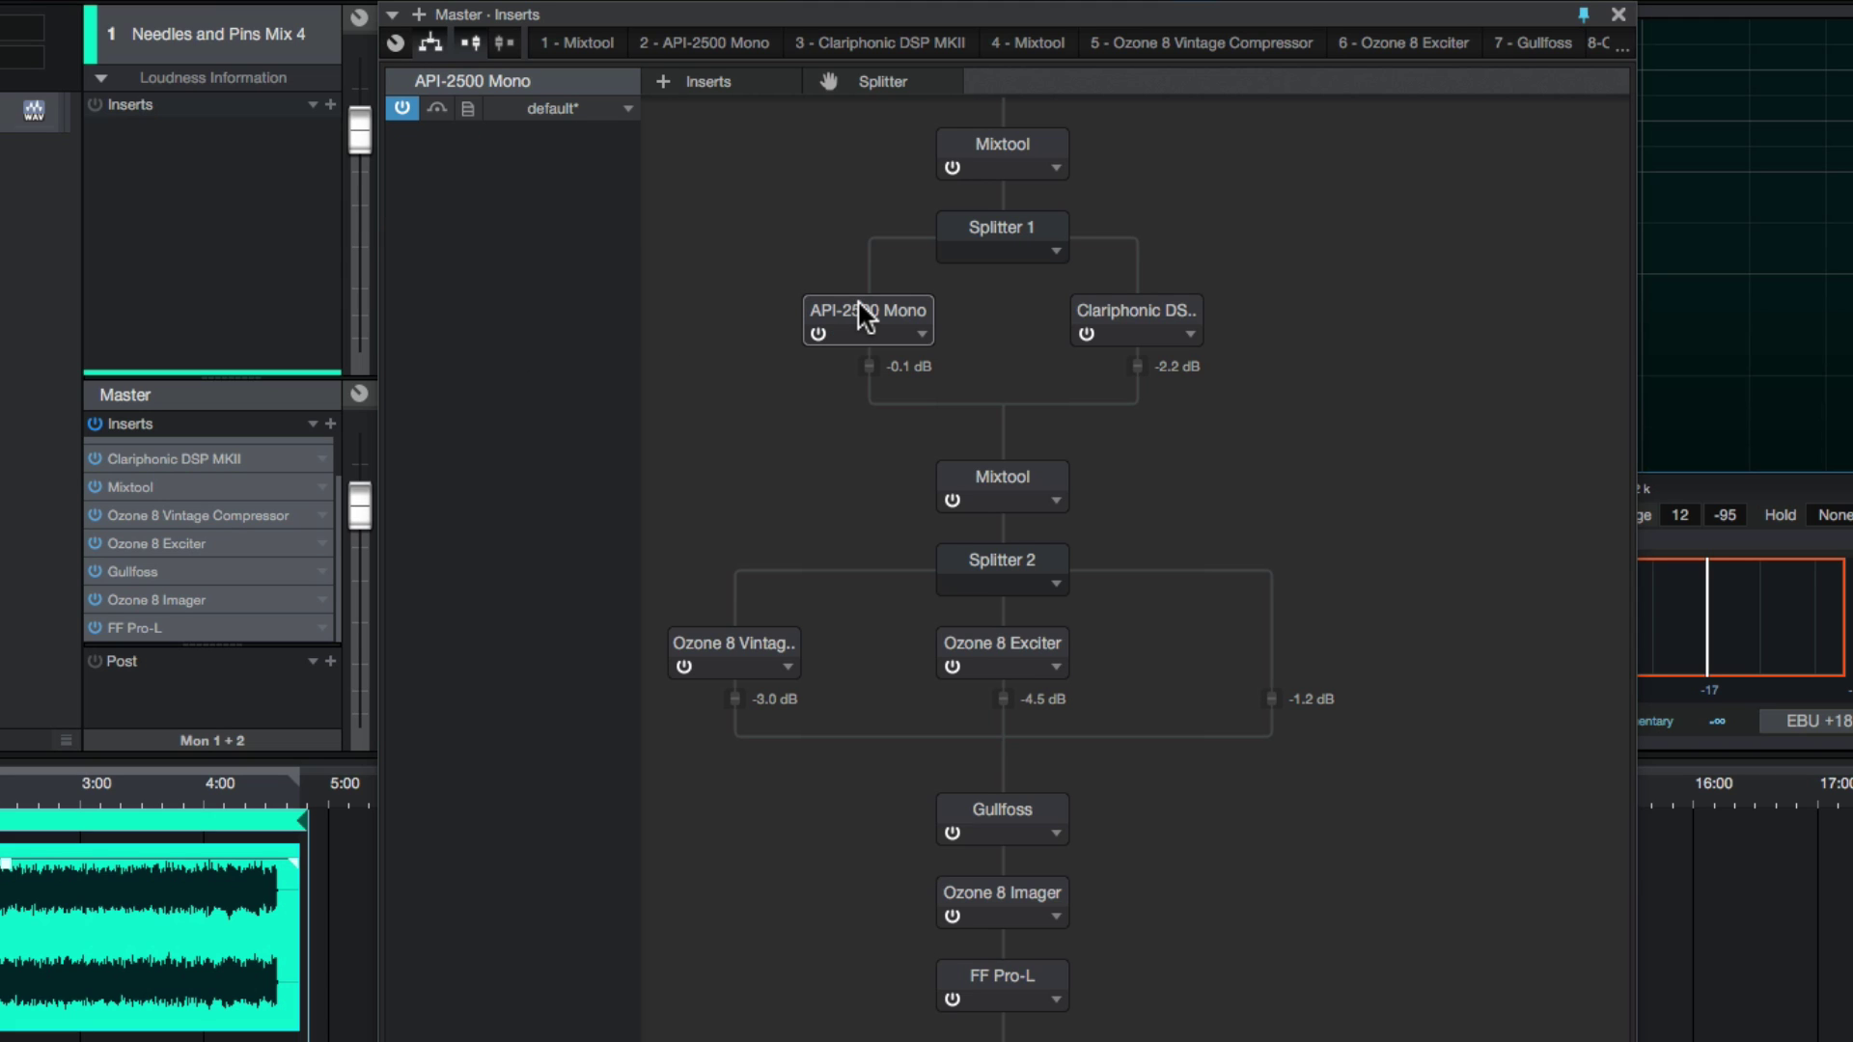
left_click(1142, 307)
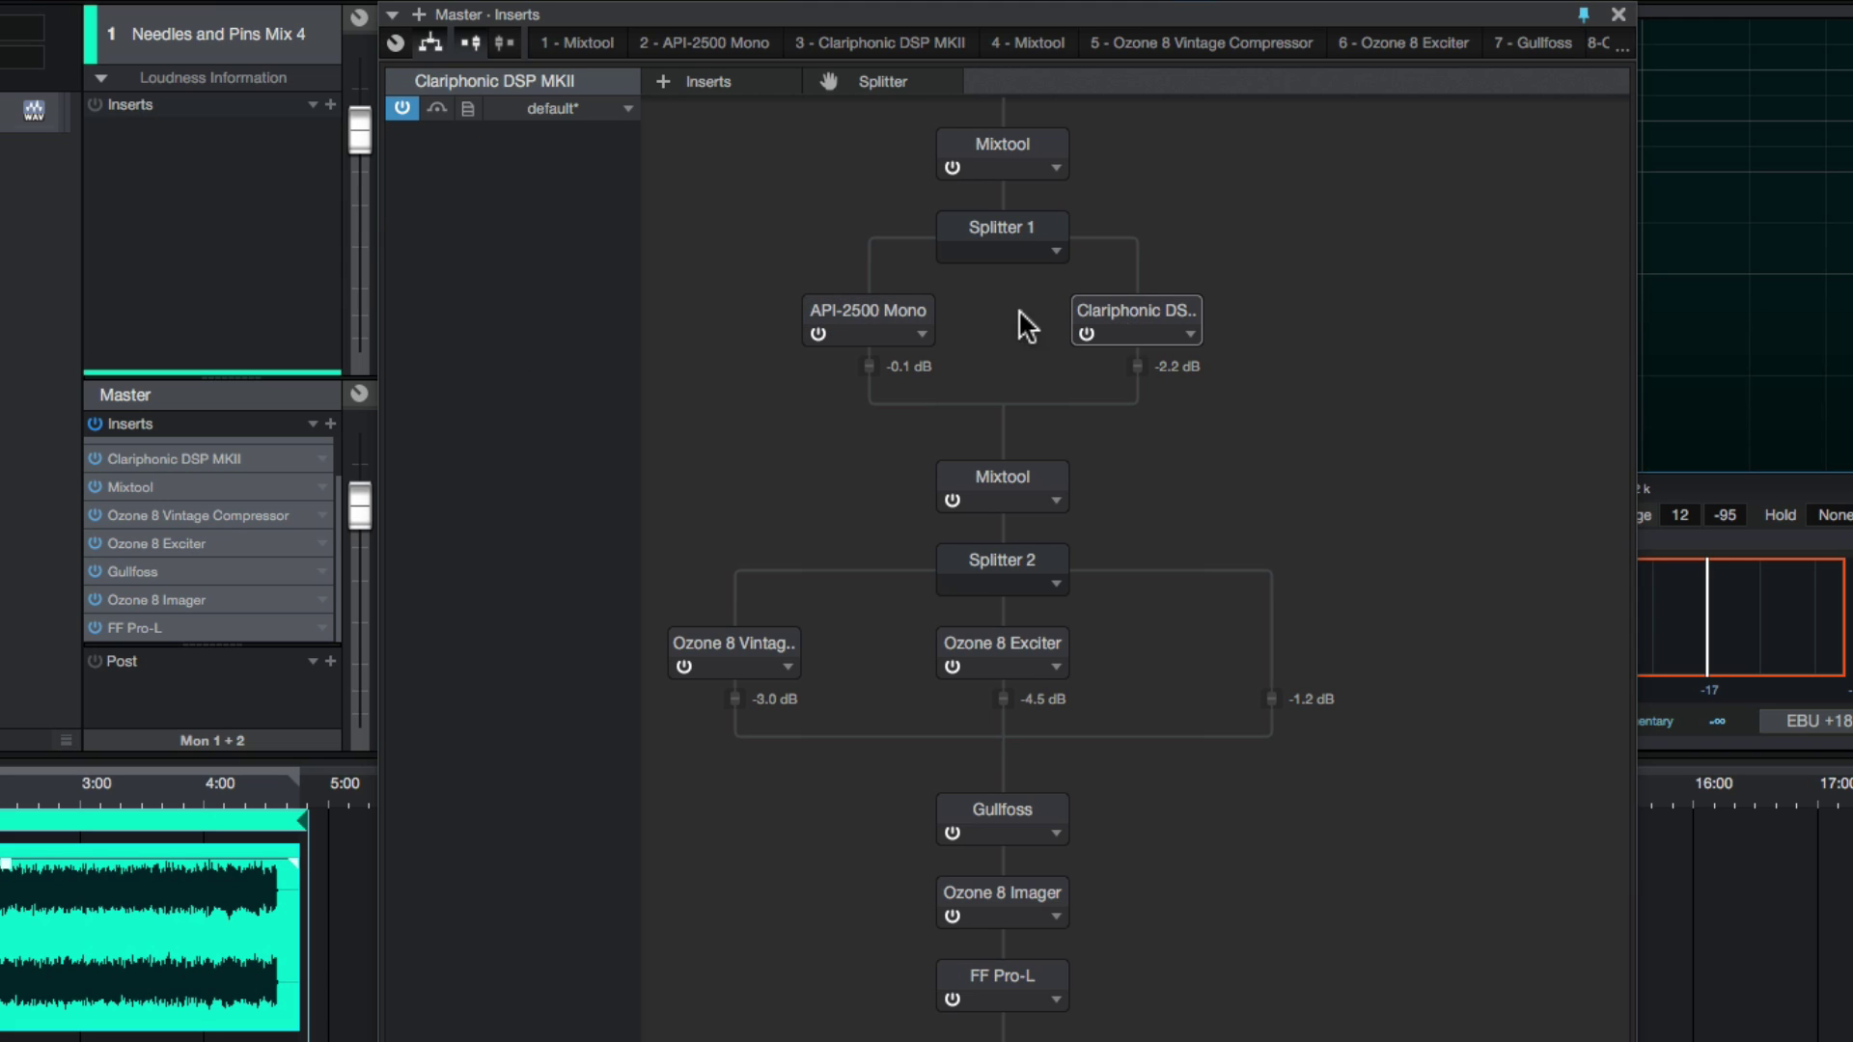
double_click(888, 307)
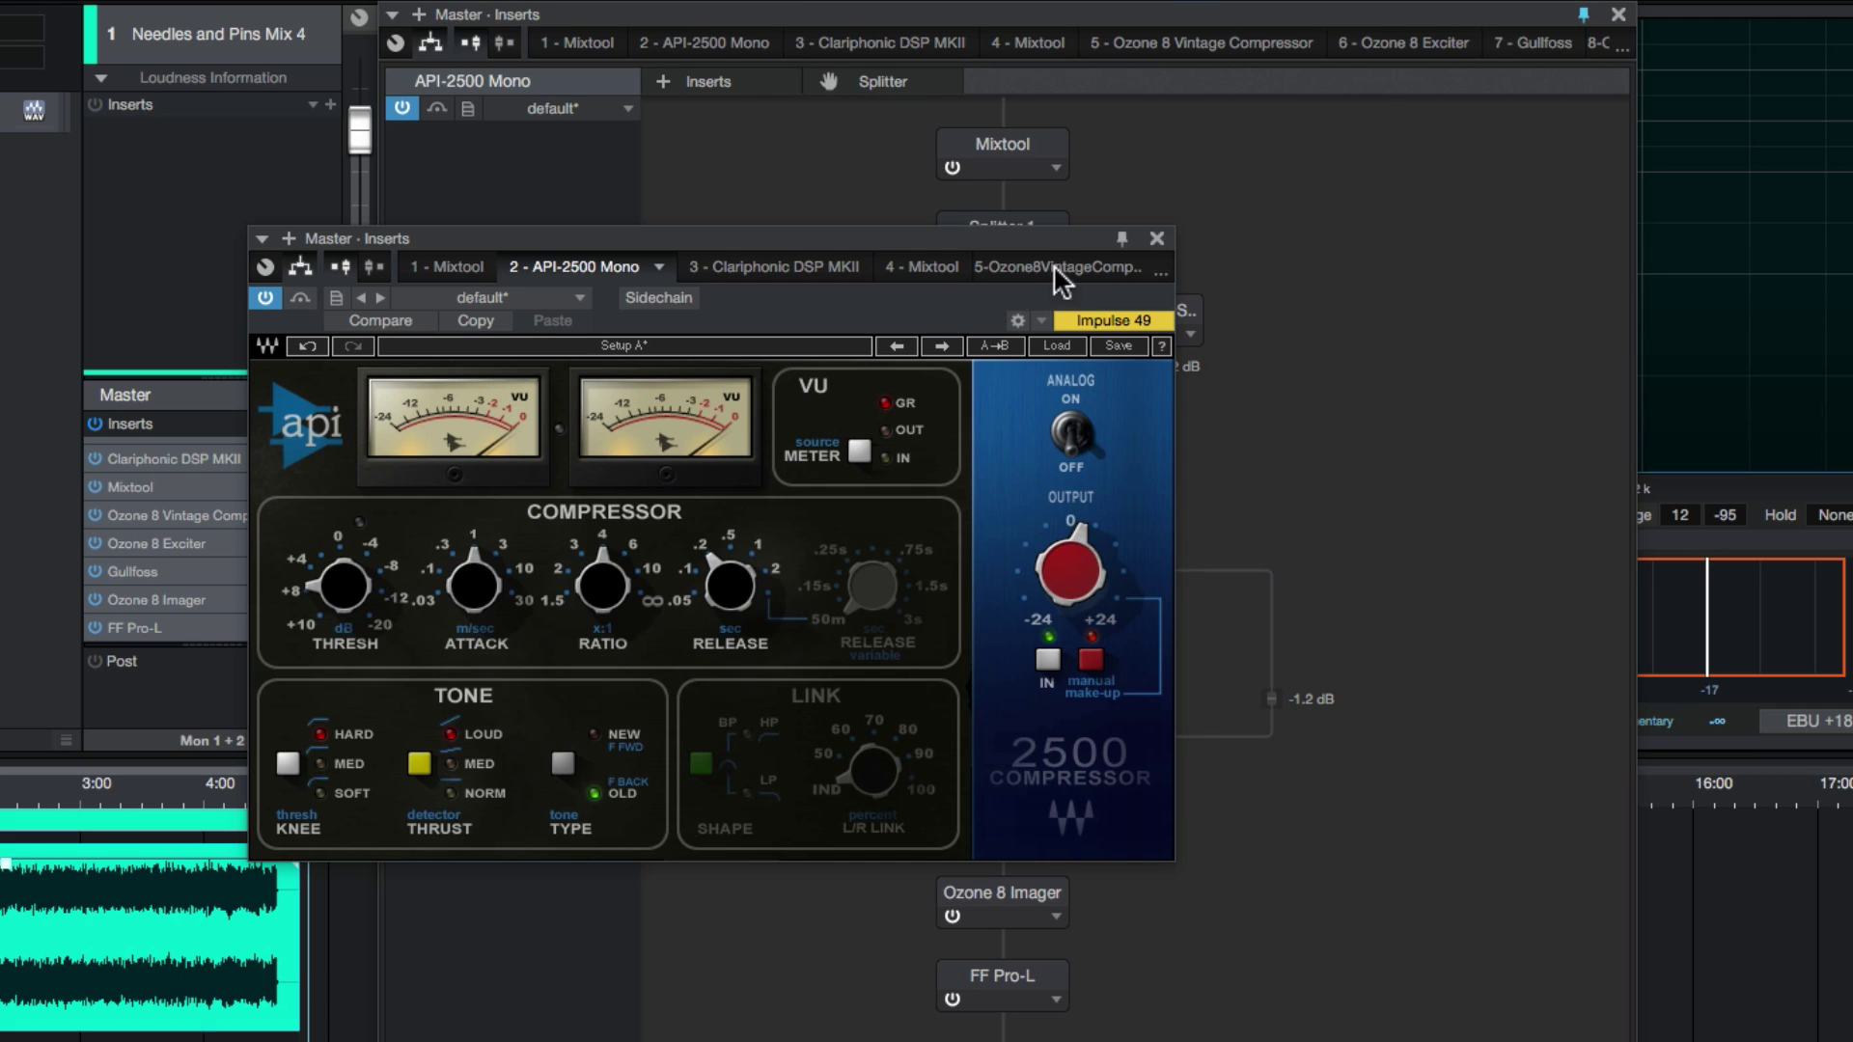
left_click(1158, 238)
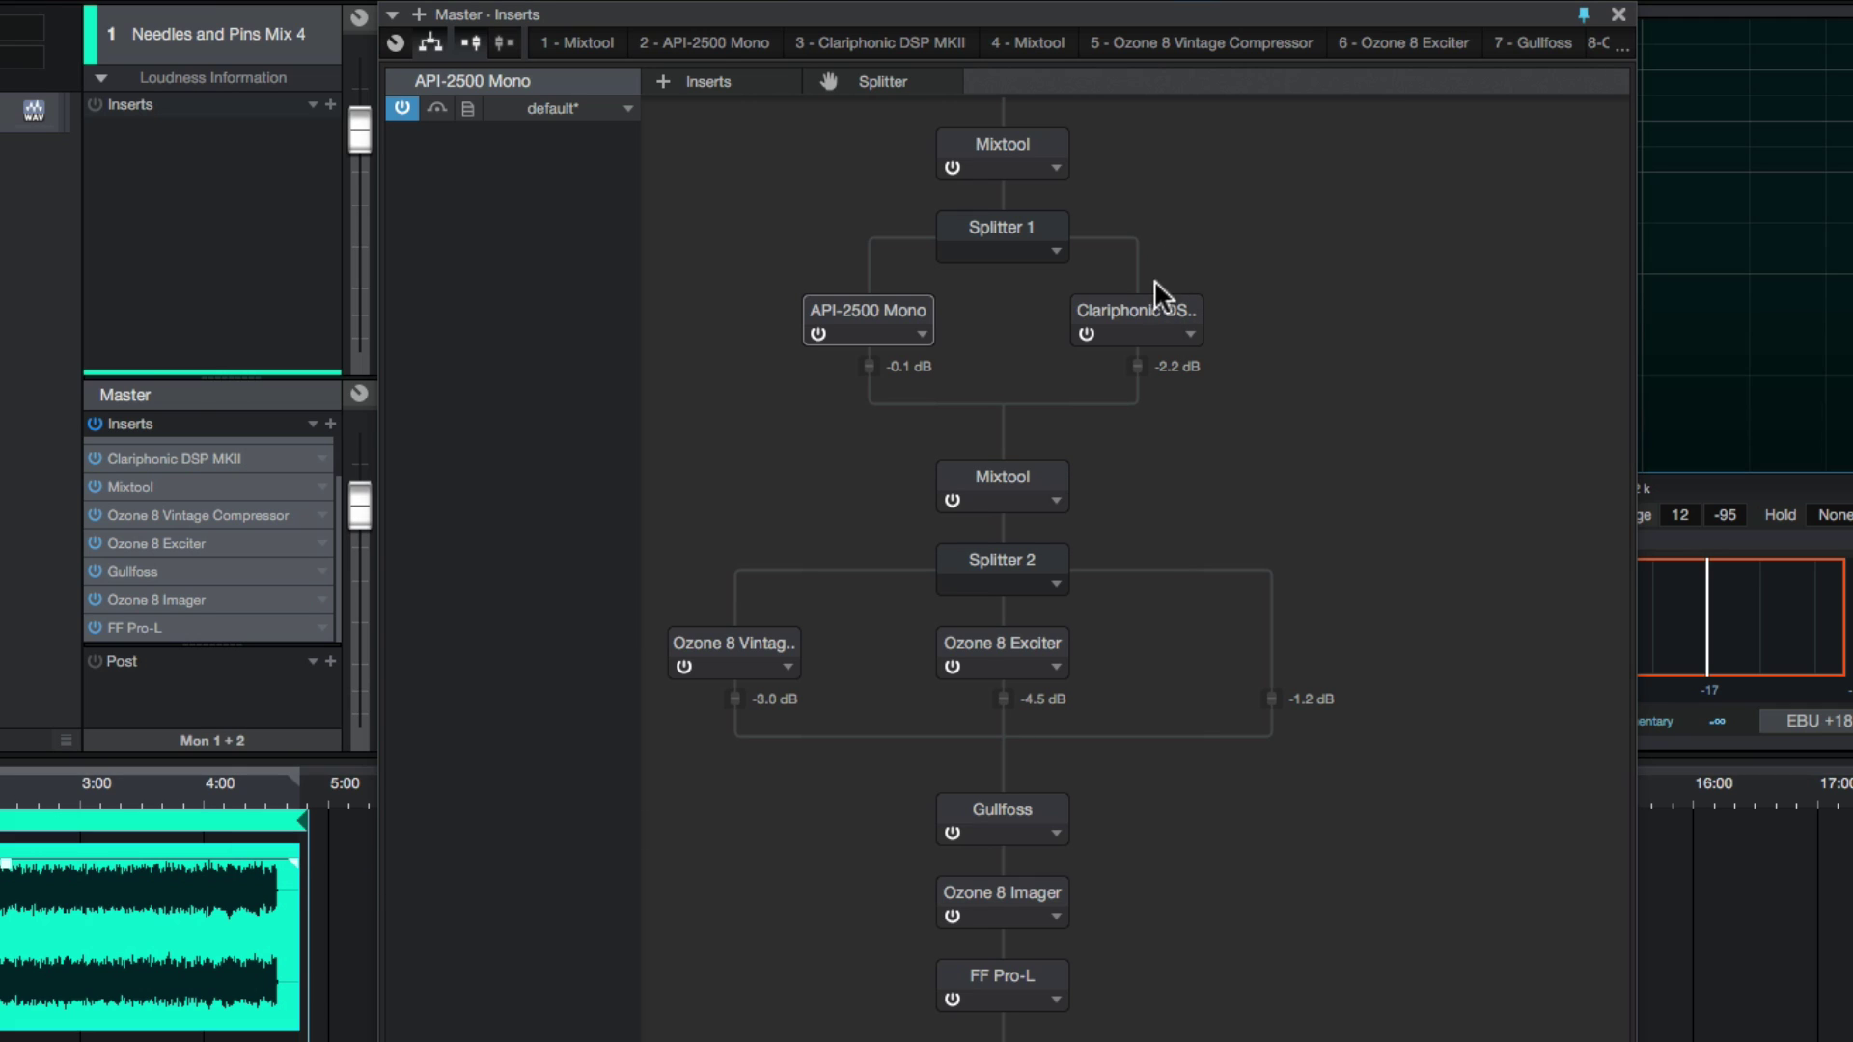
left_click(1146, 311)
double_click(1145, 310)
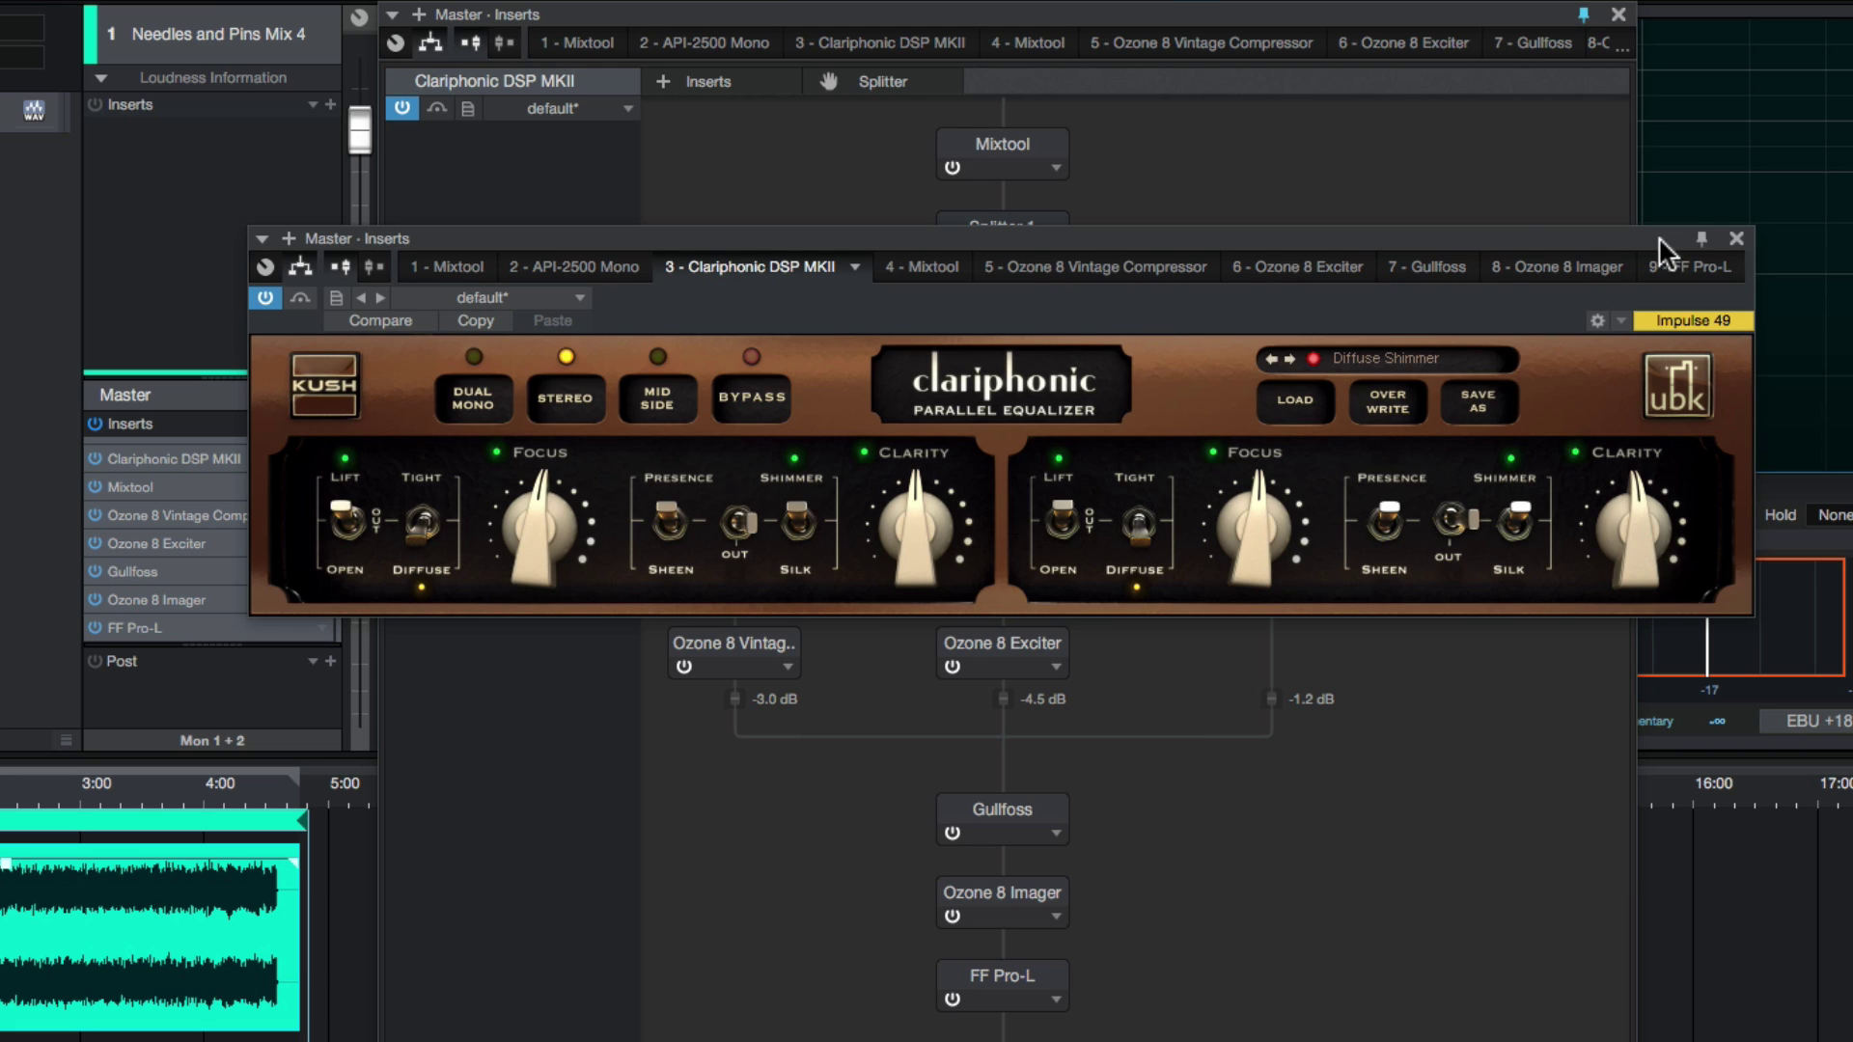
left_click(1735, 237)
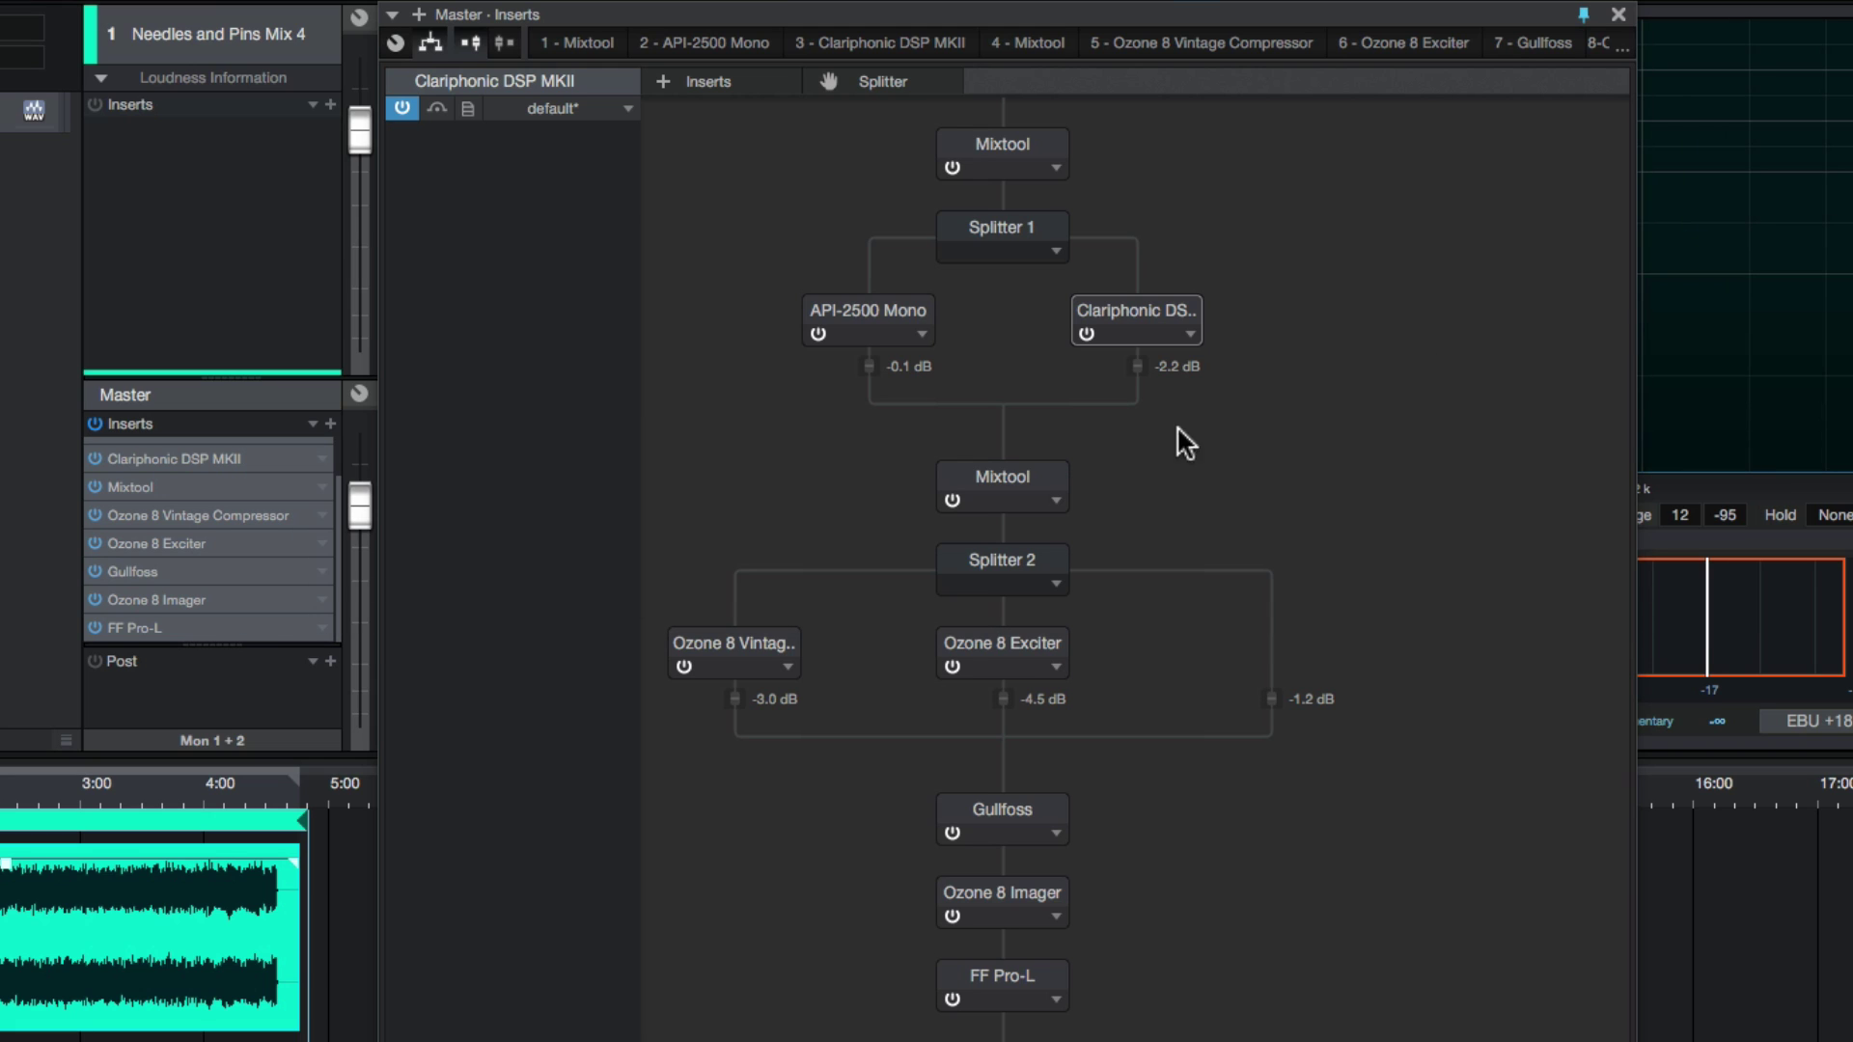
- Examine the second Mixtool, the frequency split settings of Splitter 2 and the Ozone 8 Exciter on its middle branch
left_click(1020, 481)
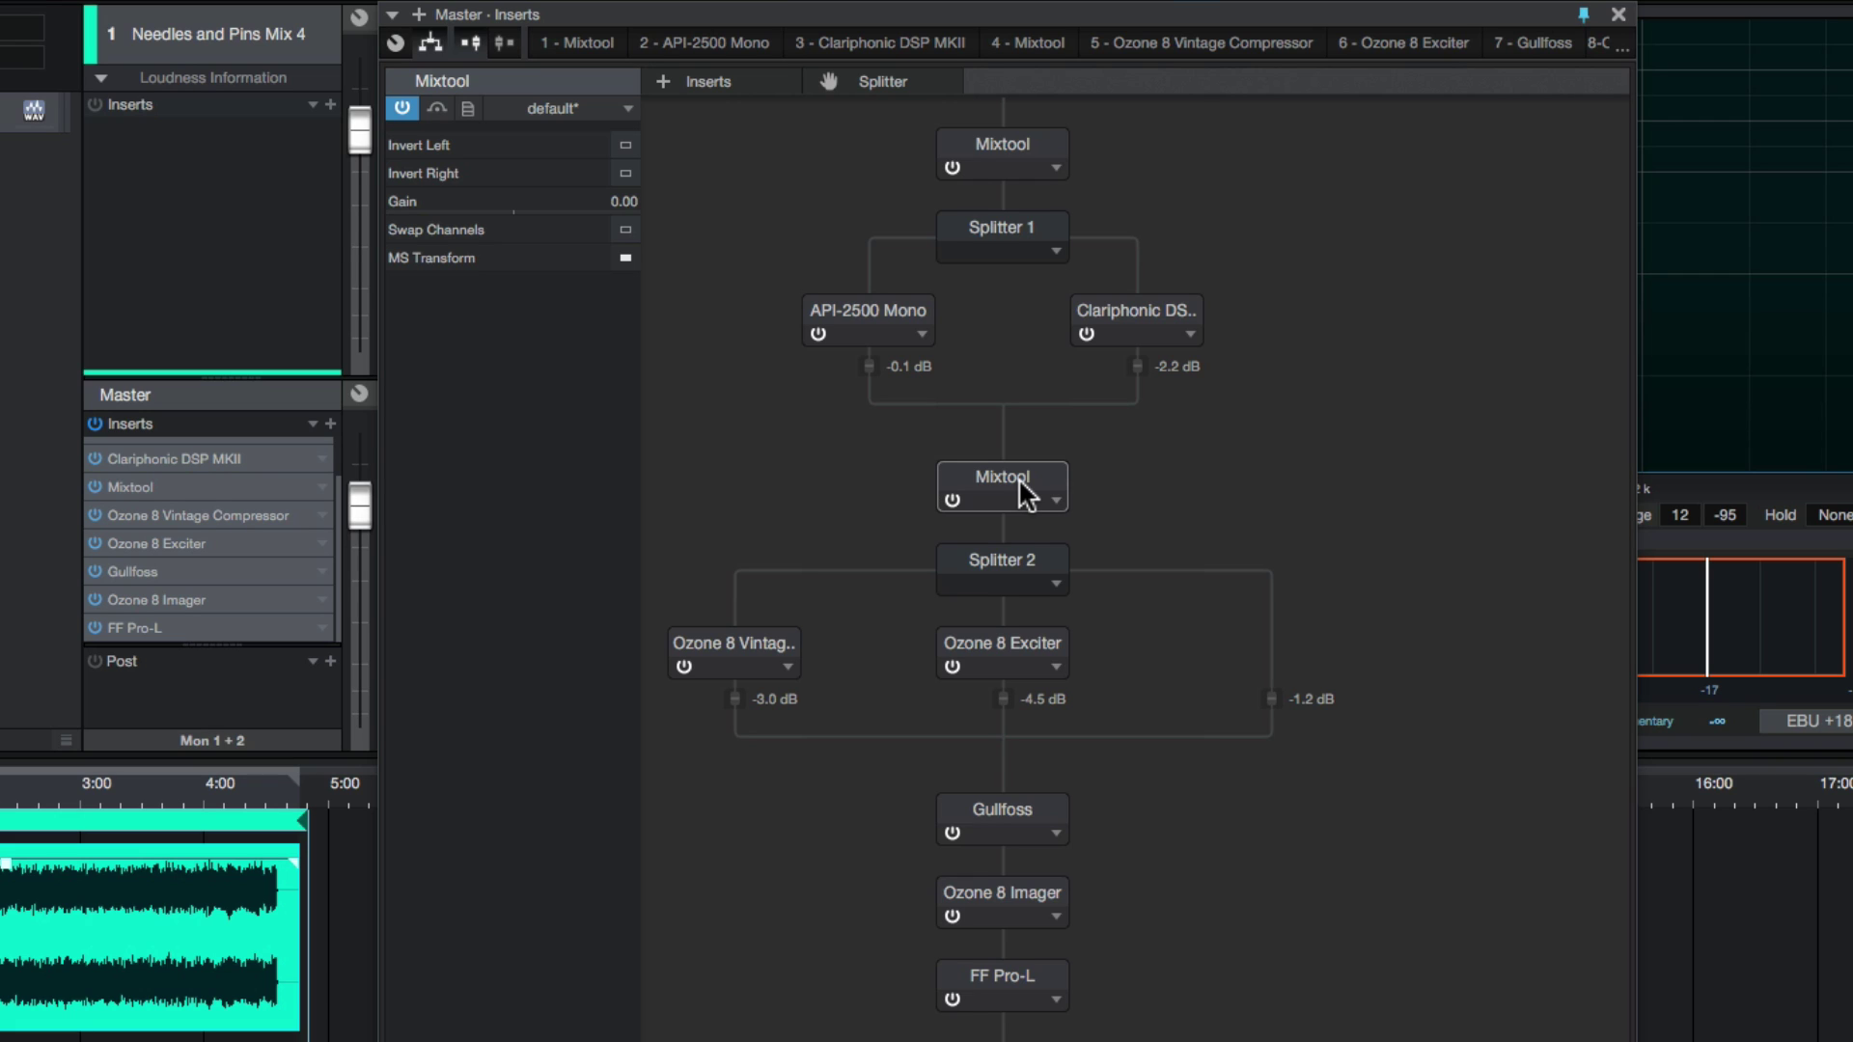
left_click(1019, 569)
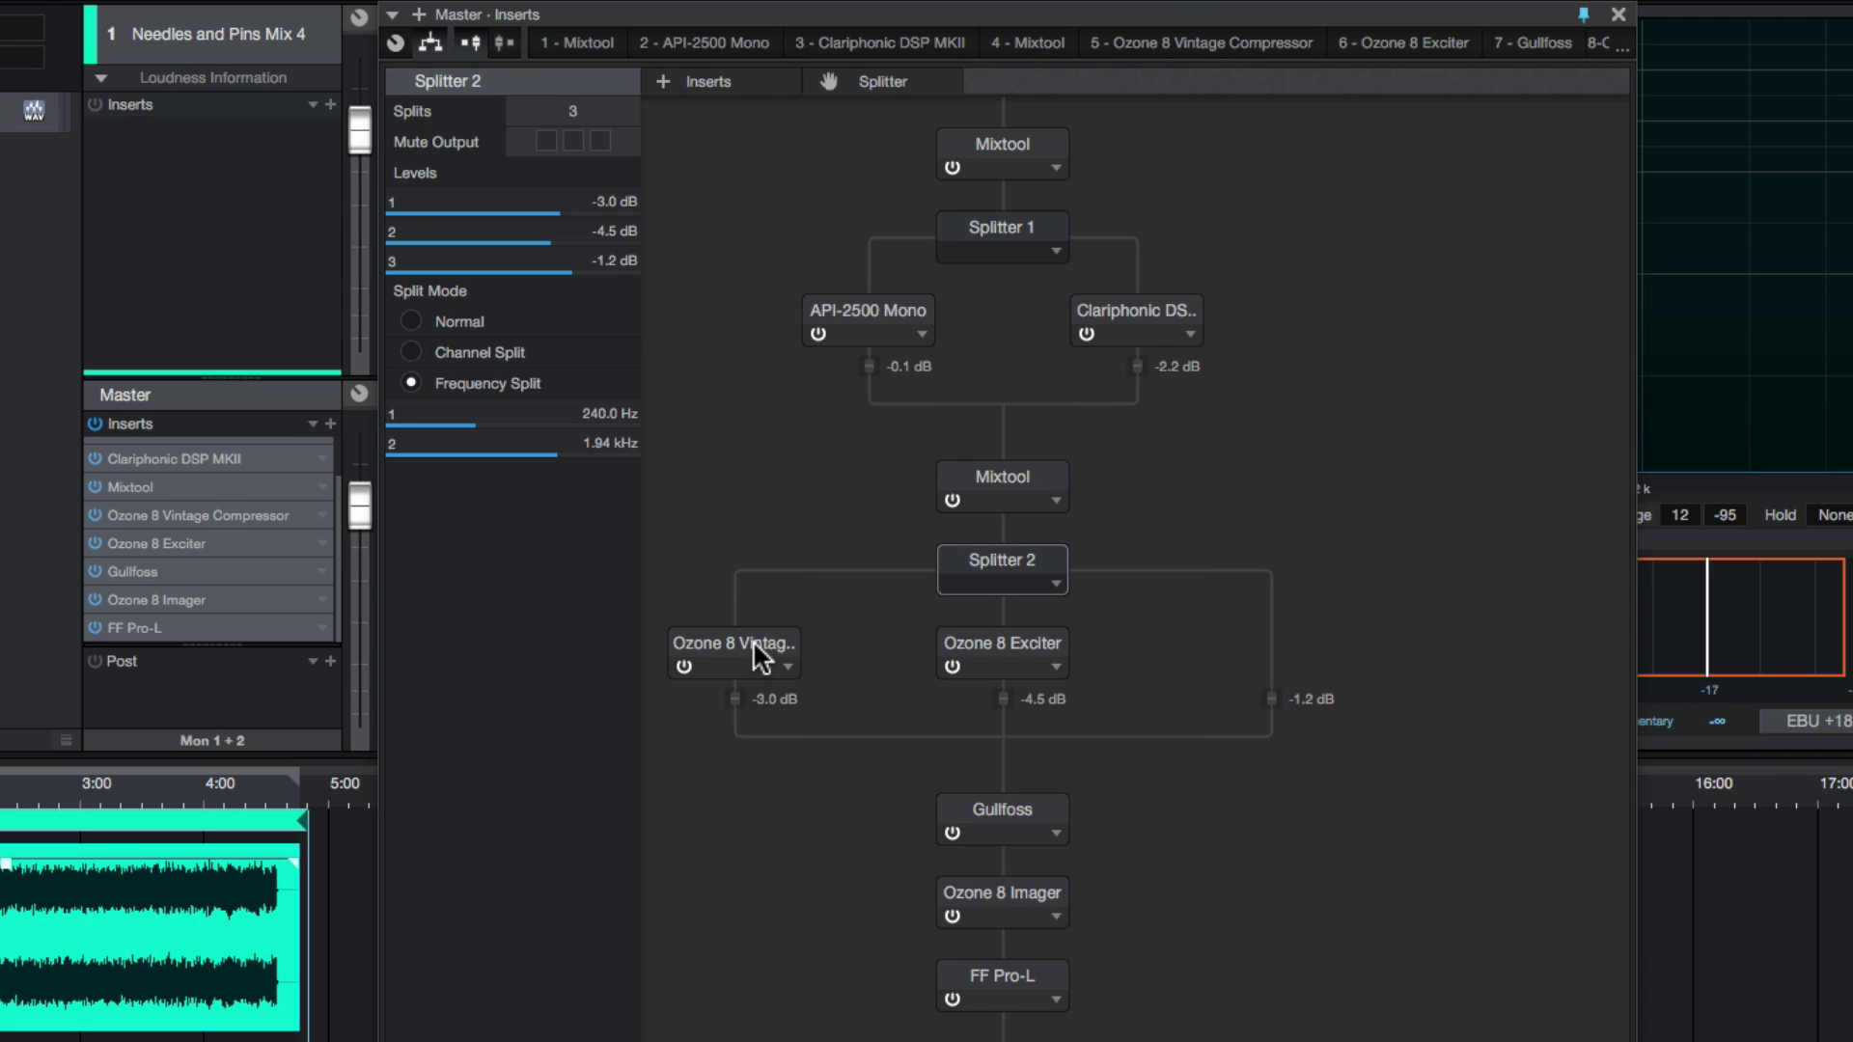
left_click(1018, 657)
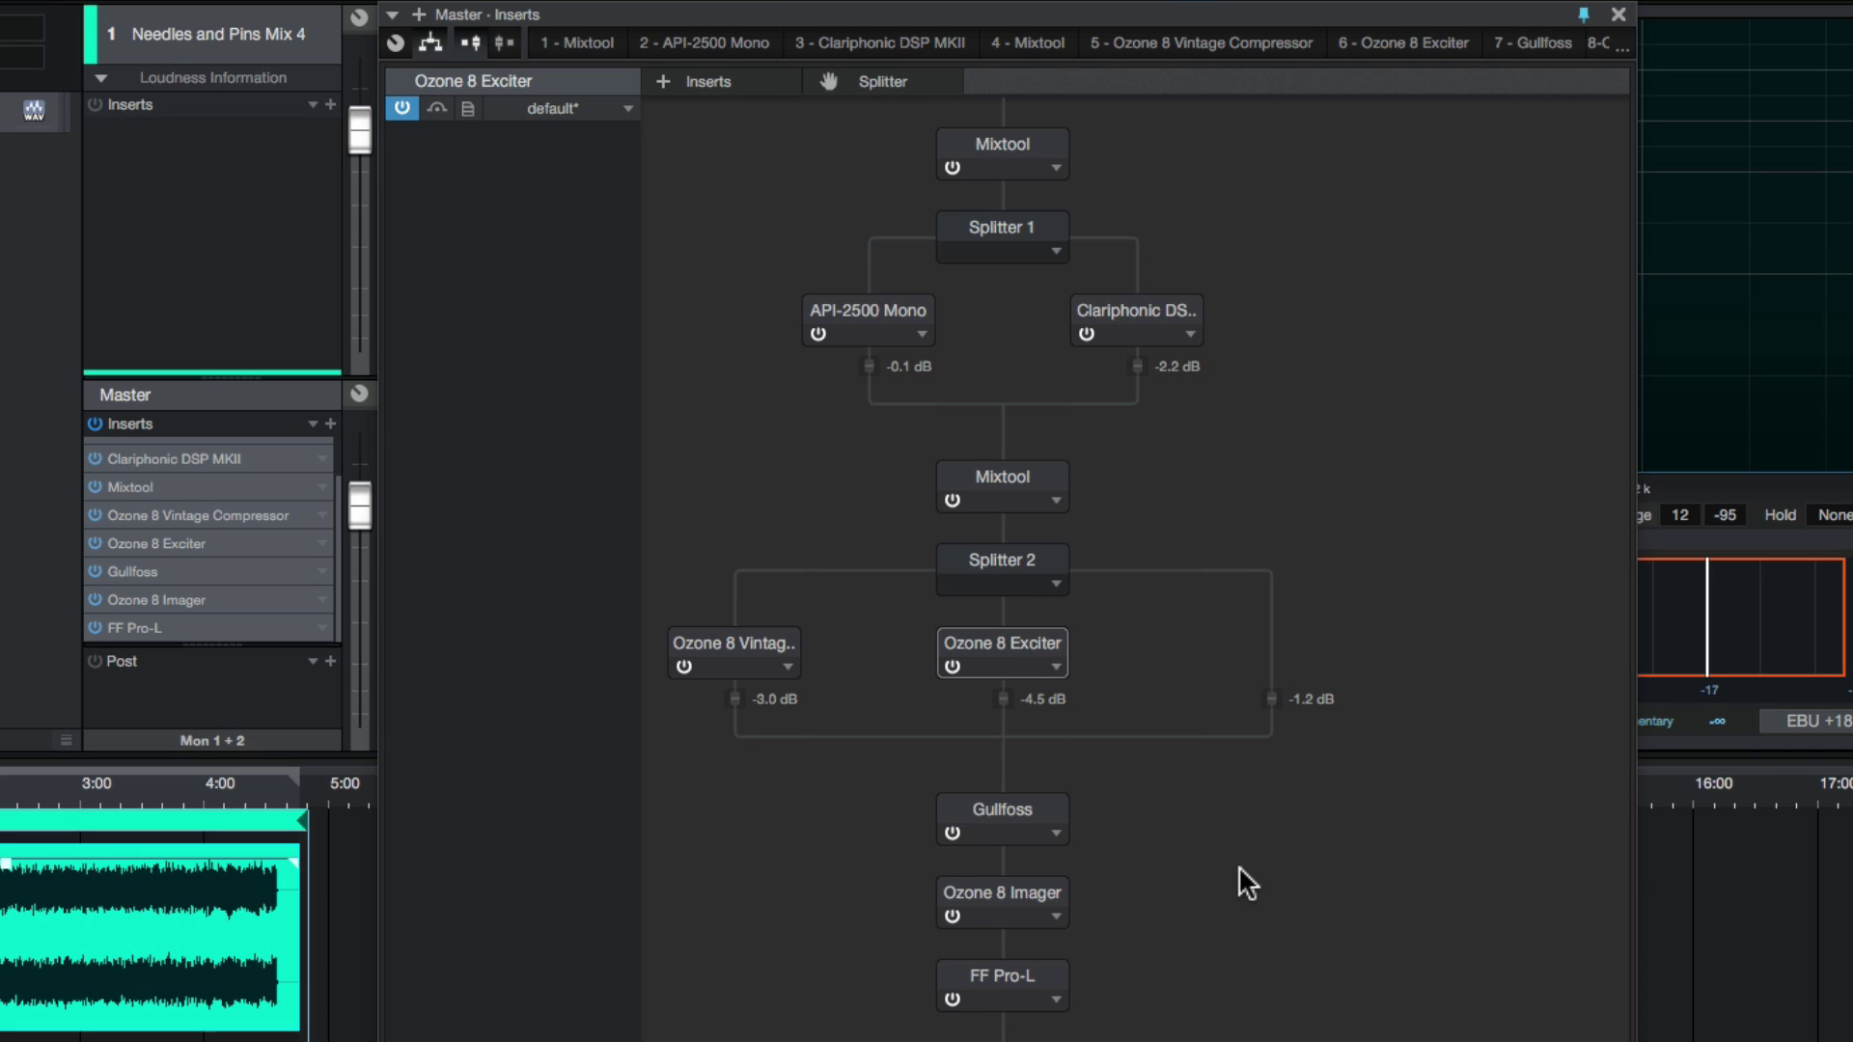
- Inspect the Gullfoss, Ozone 8 Imager and FF Pro-L plug-ins at the end of the master chain
left_click(1031, 820)
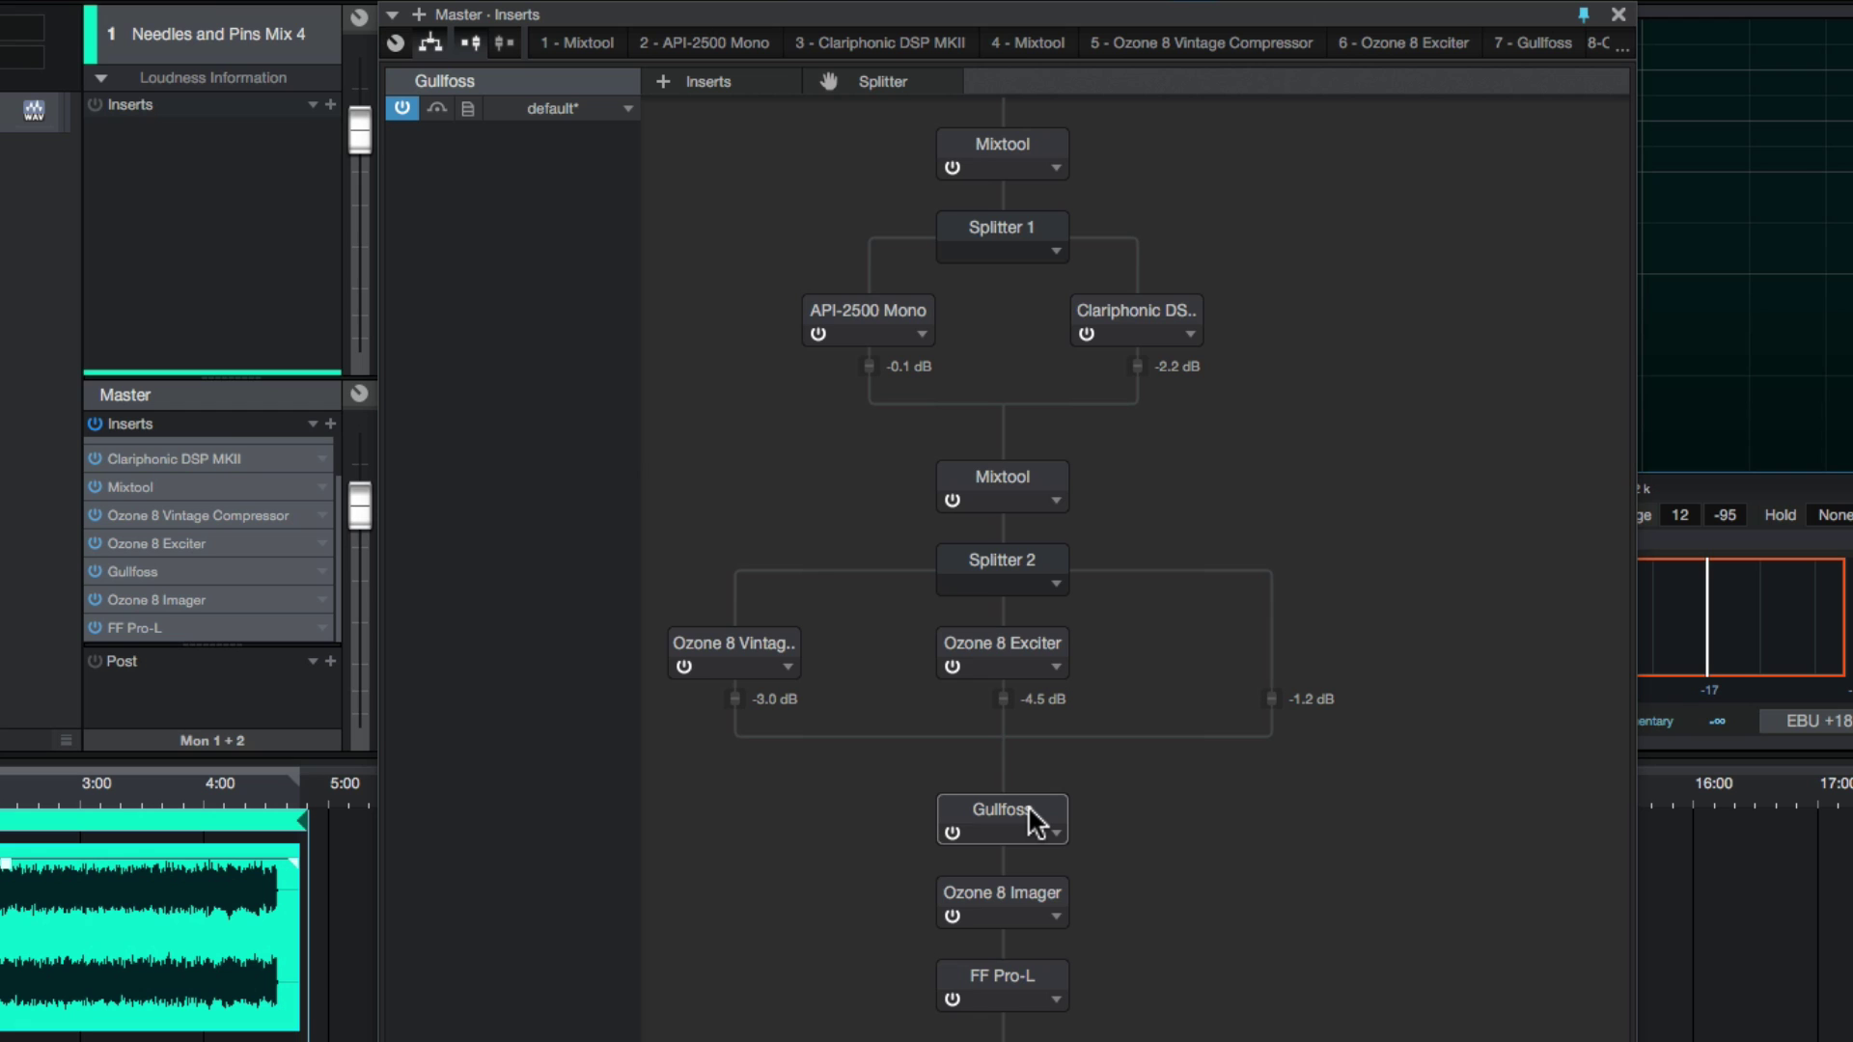
double_click(1034, 822)
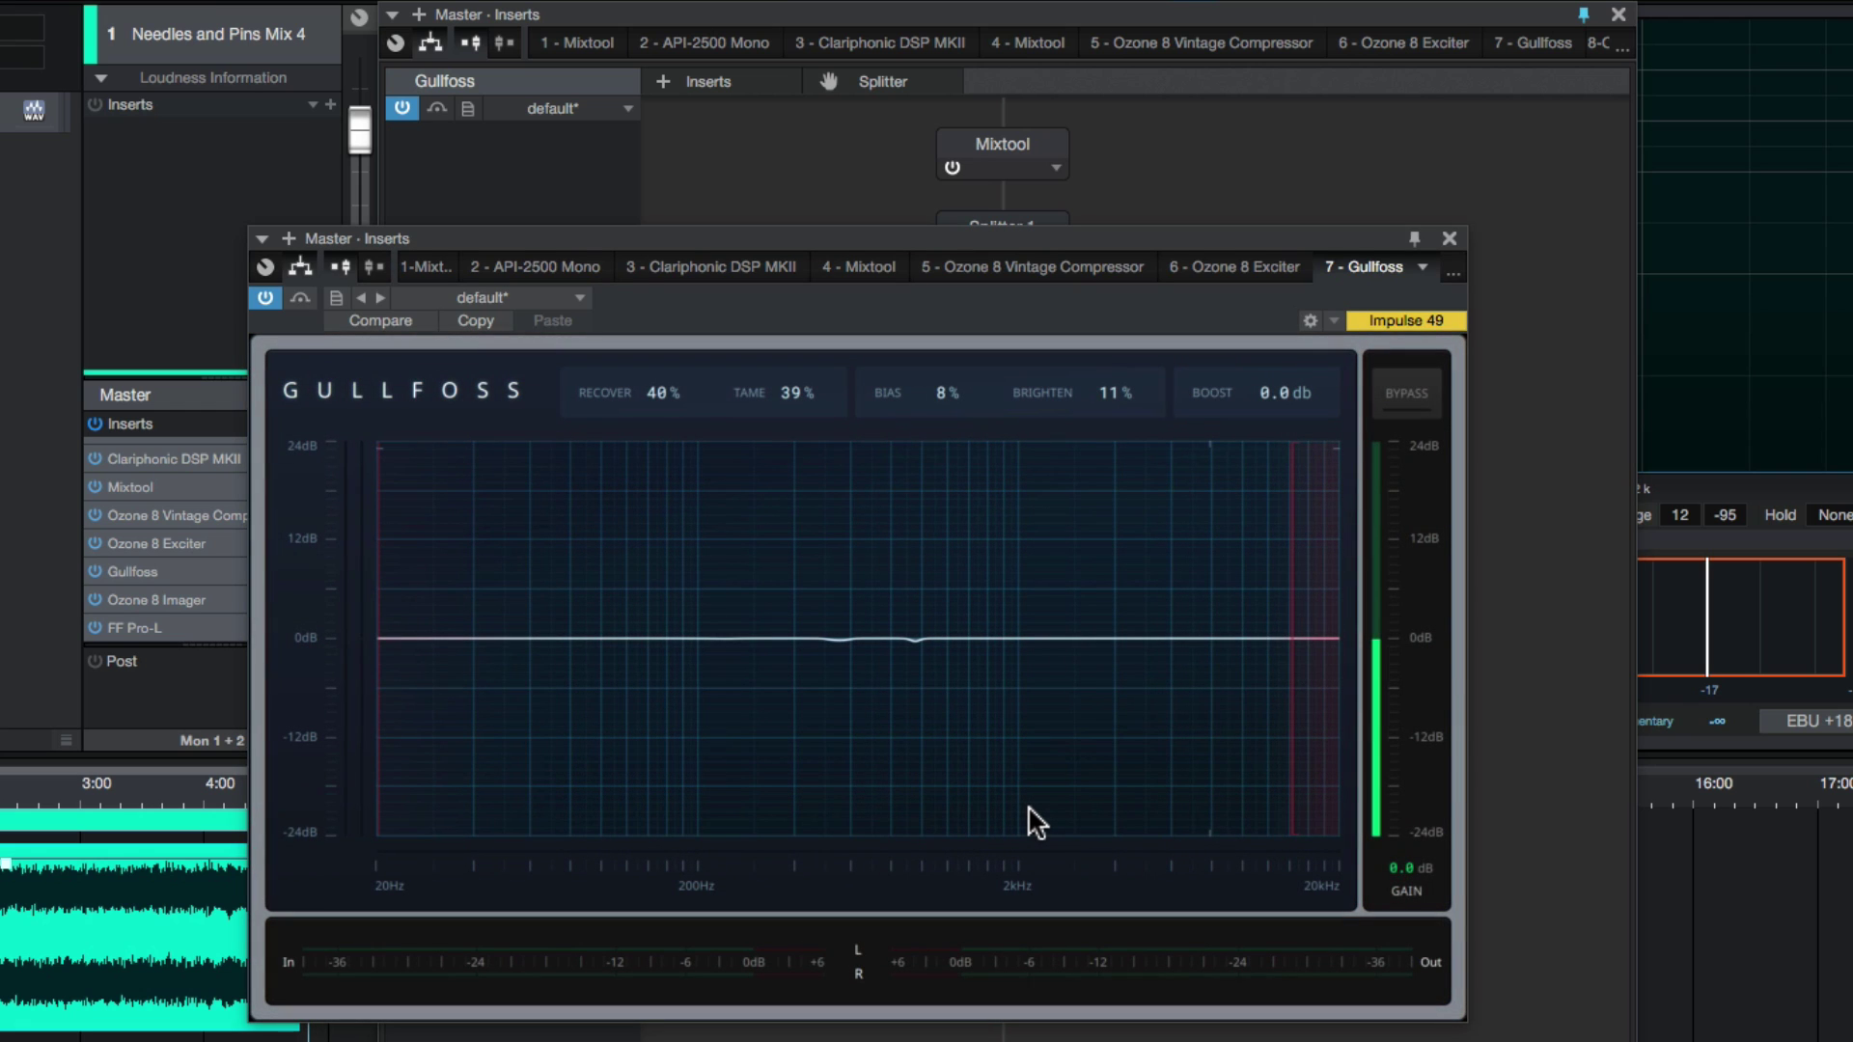
left_click(1450, 237)
left_click(1004, 898)
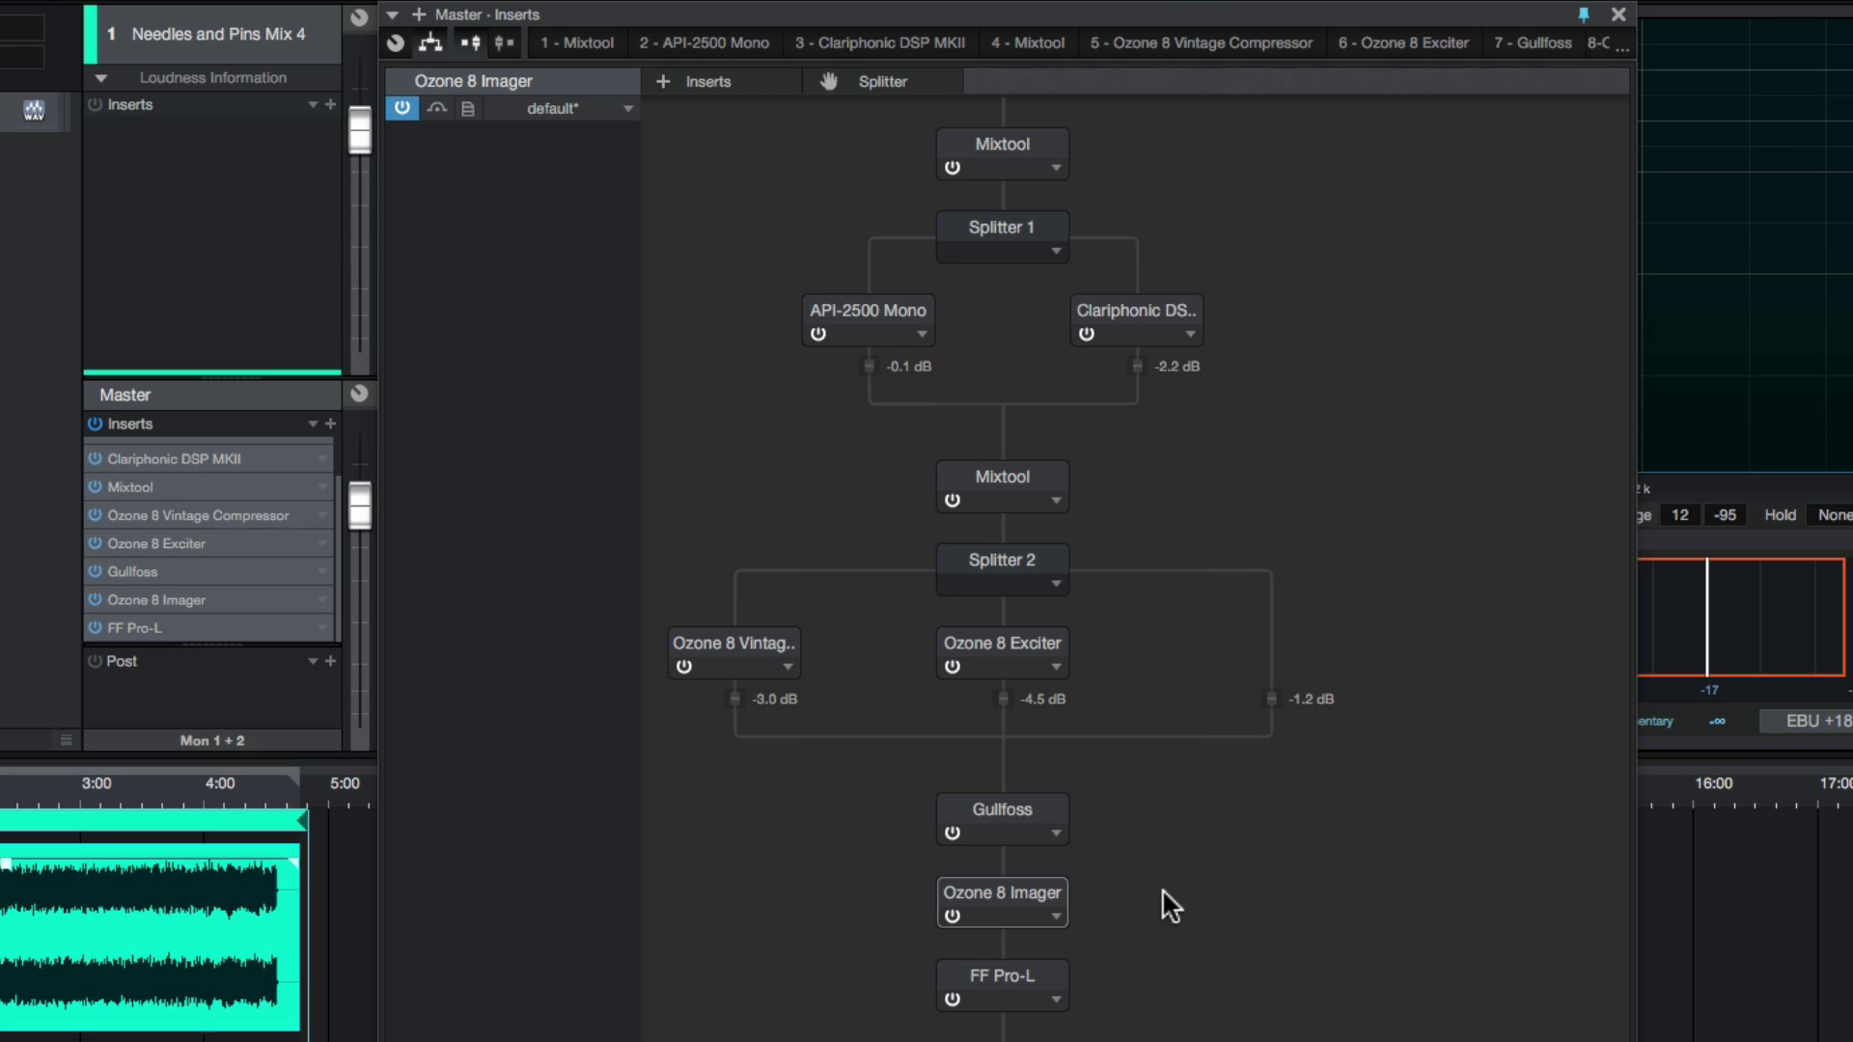
left_click(1044, 976)
double_click(1058, 971)
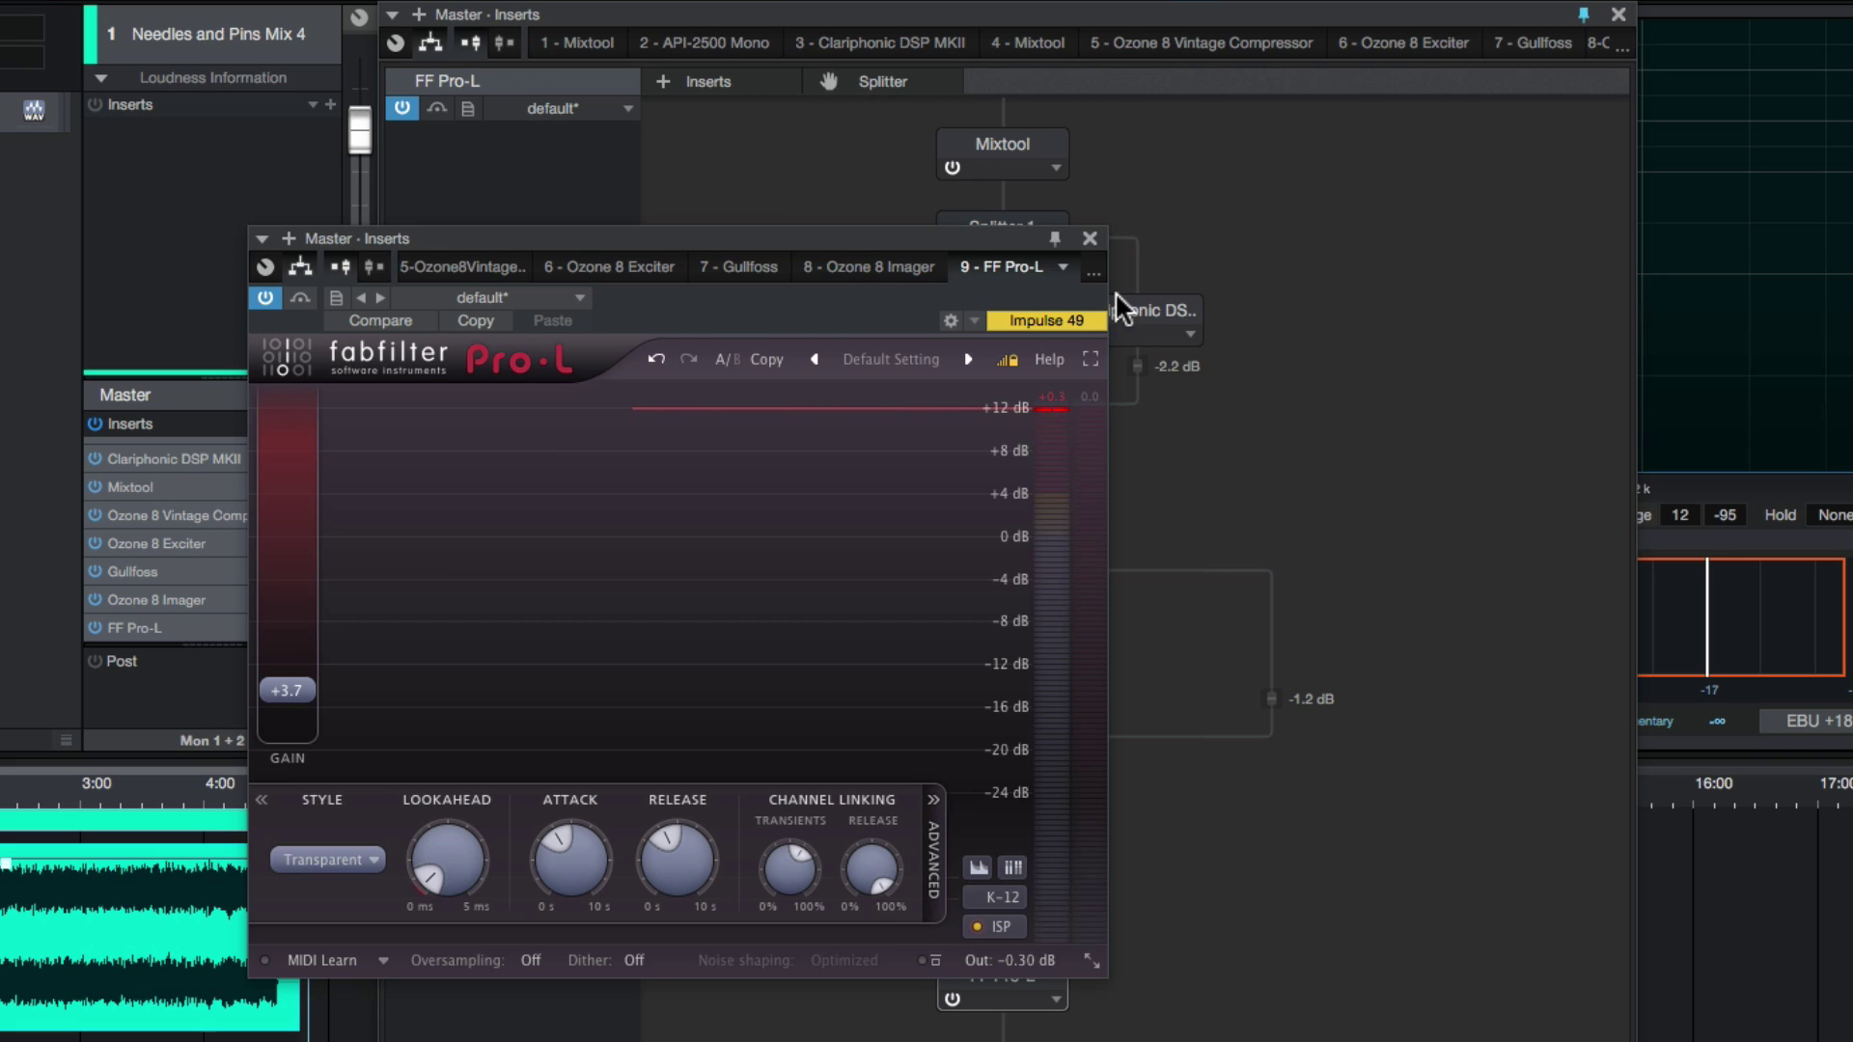
left_click(1090, 238)
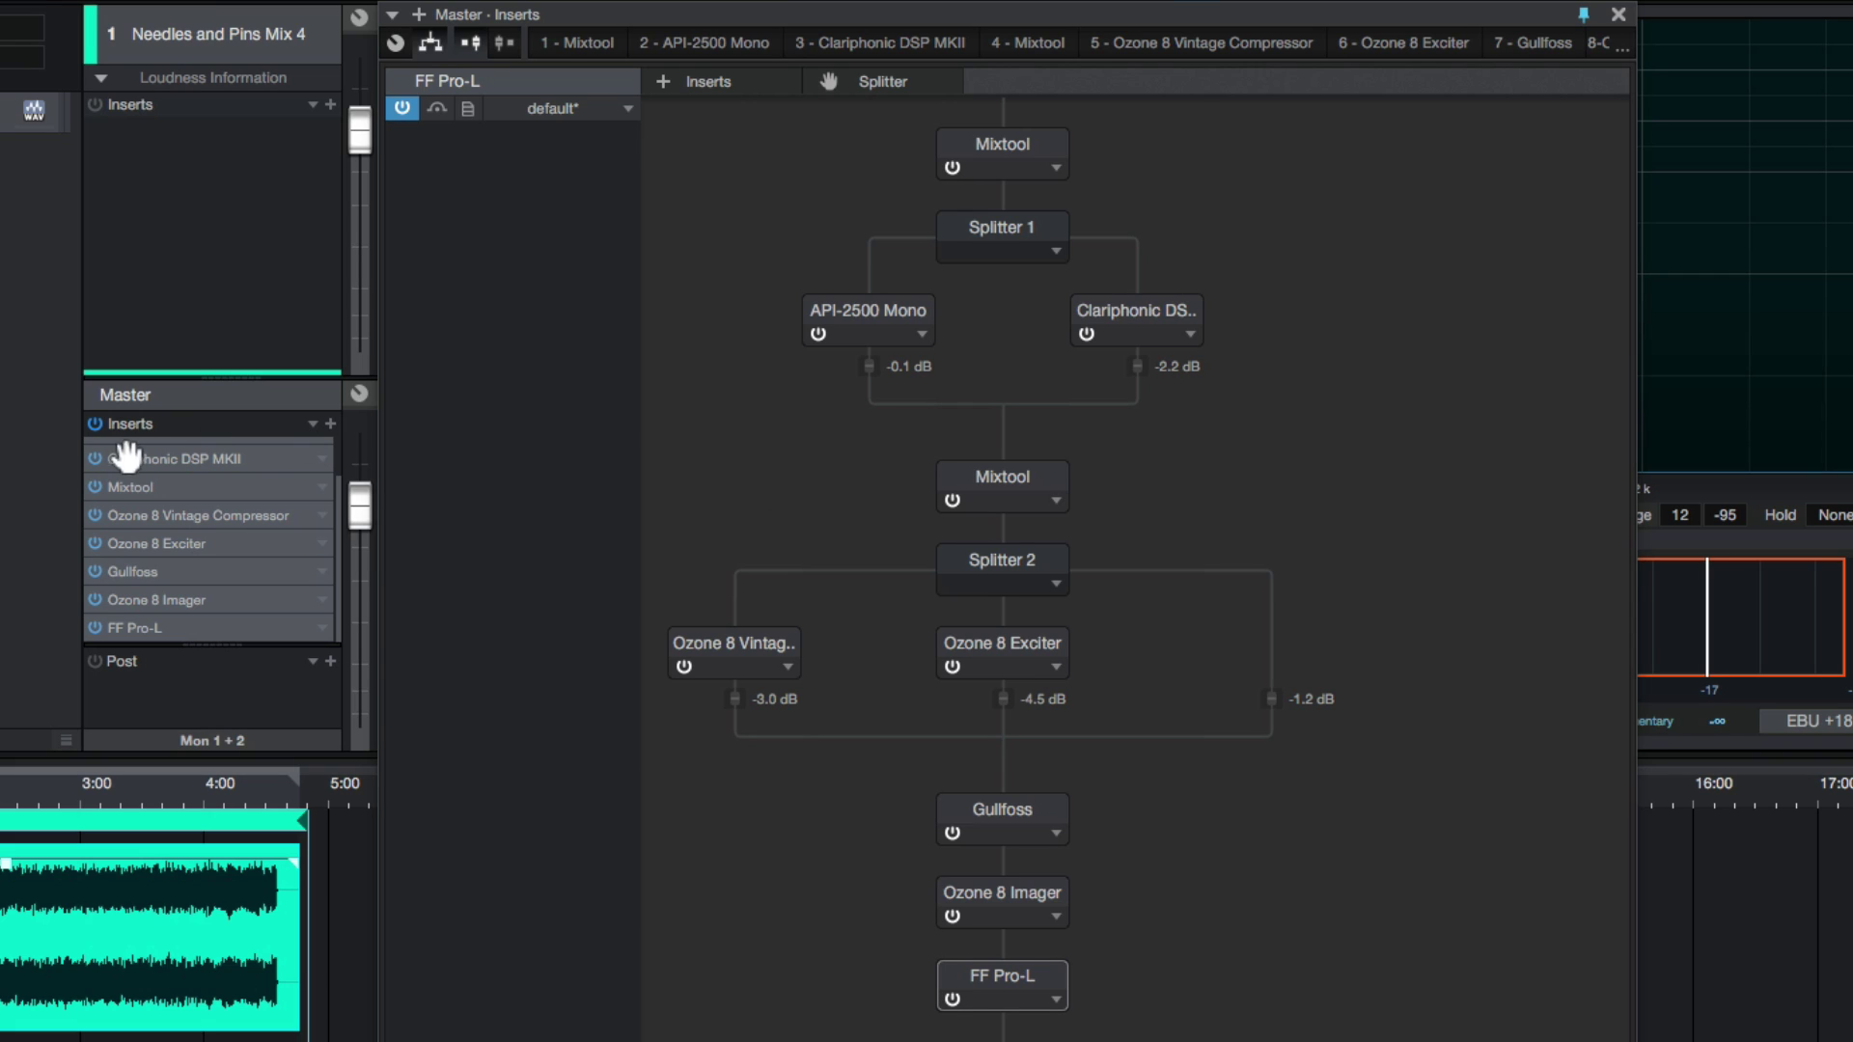
- Play the song while bypassing and re-enabling all master inserts to compare the processed and unprocessed sound, and stop playback
left_click(96, 424)
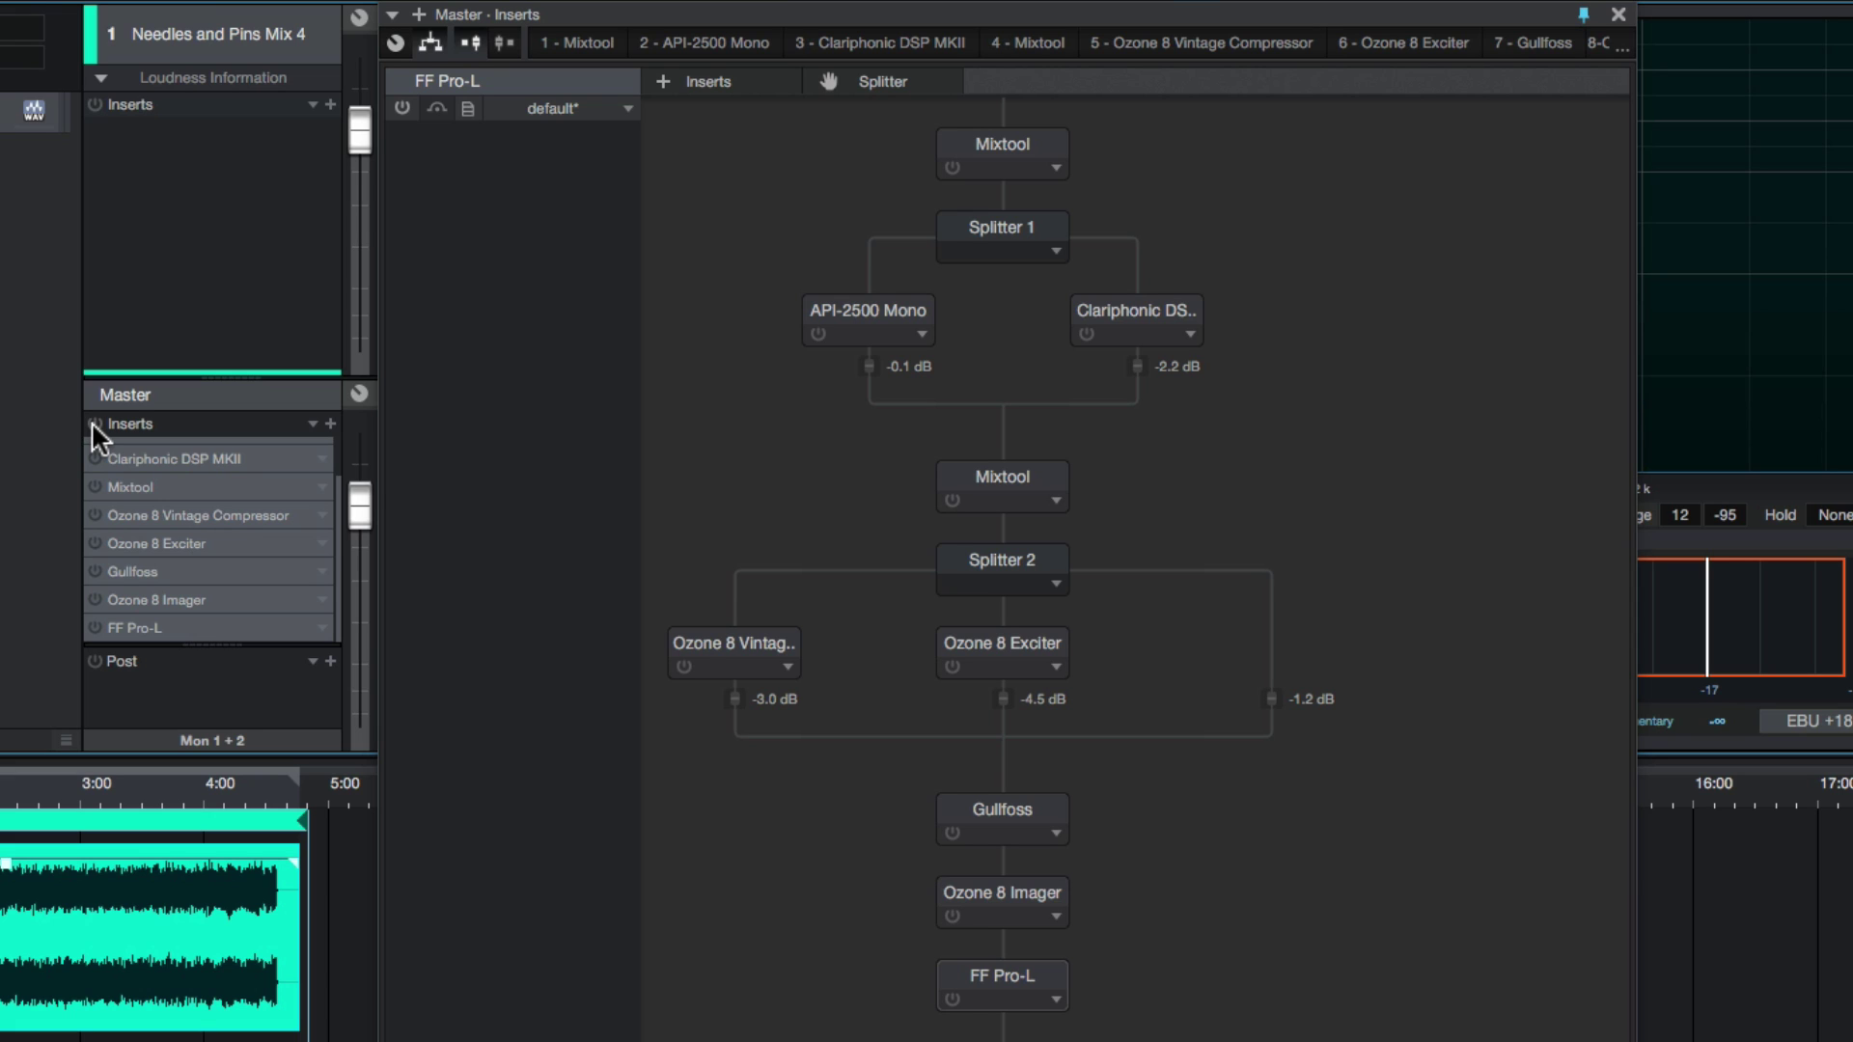
key("space")
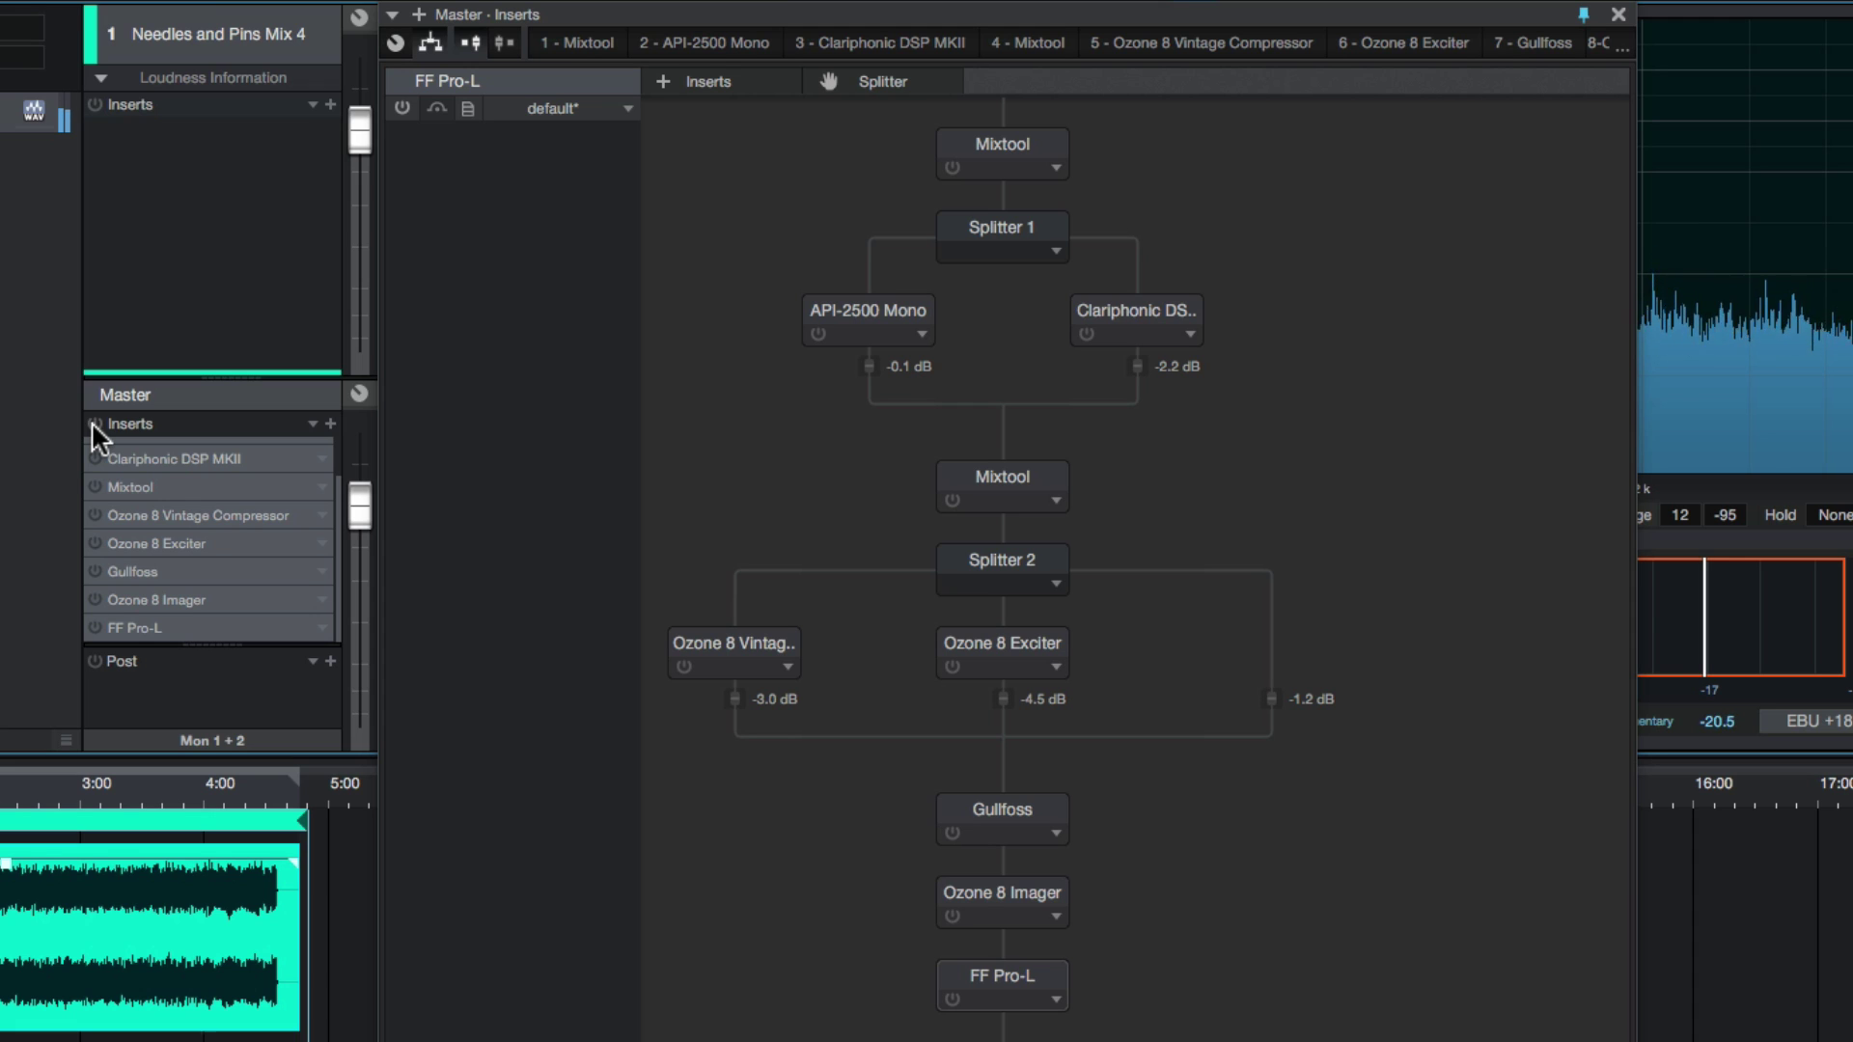
left_click(94, 426)
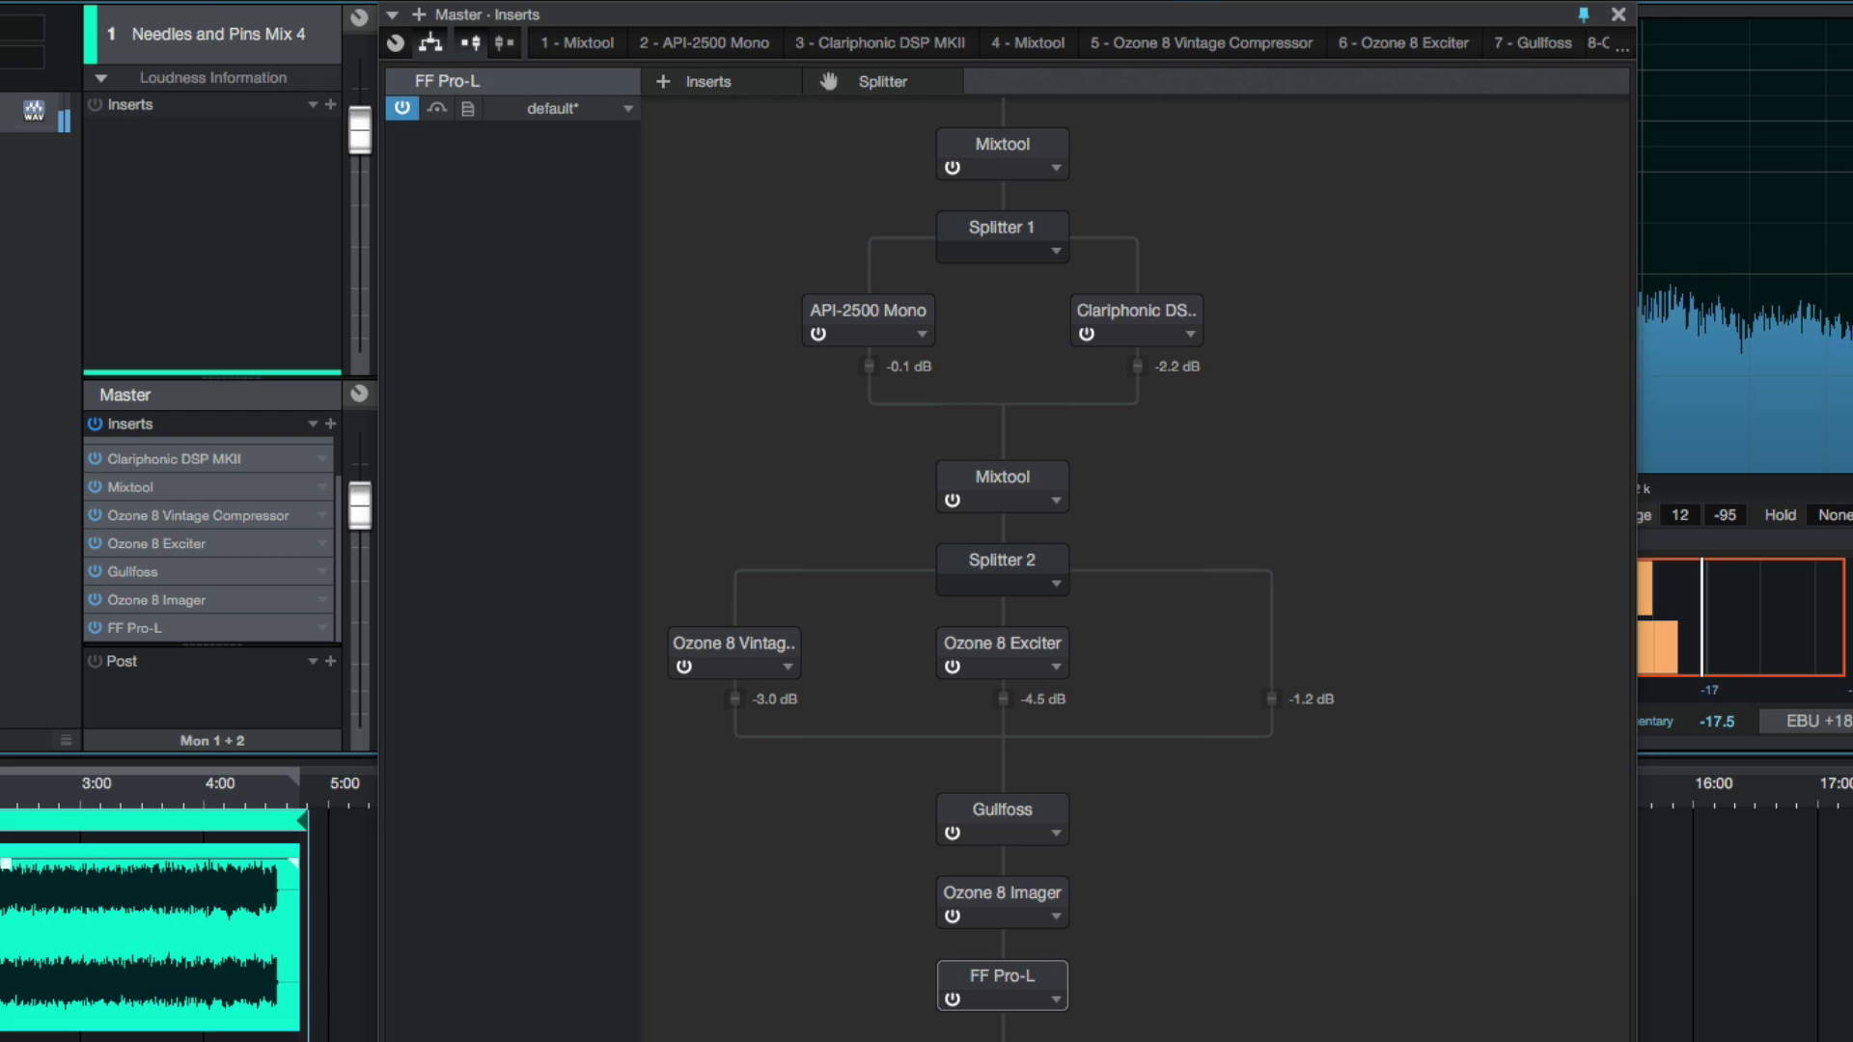
left_click(97, 424)
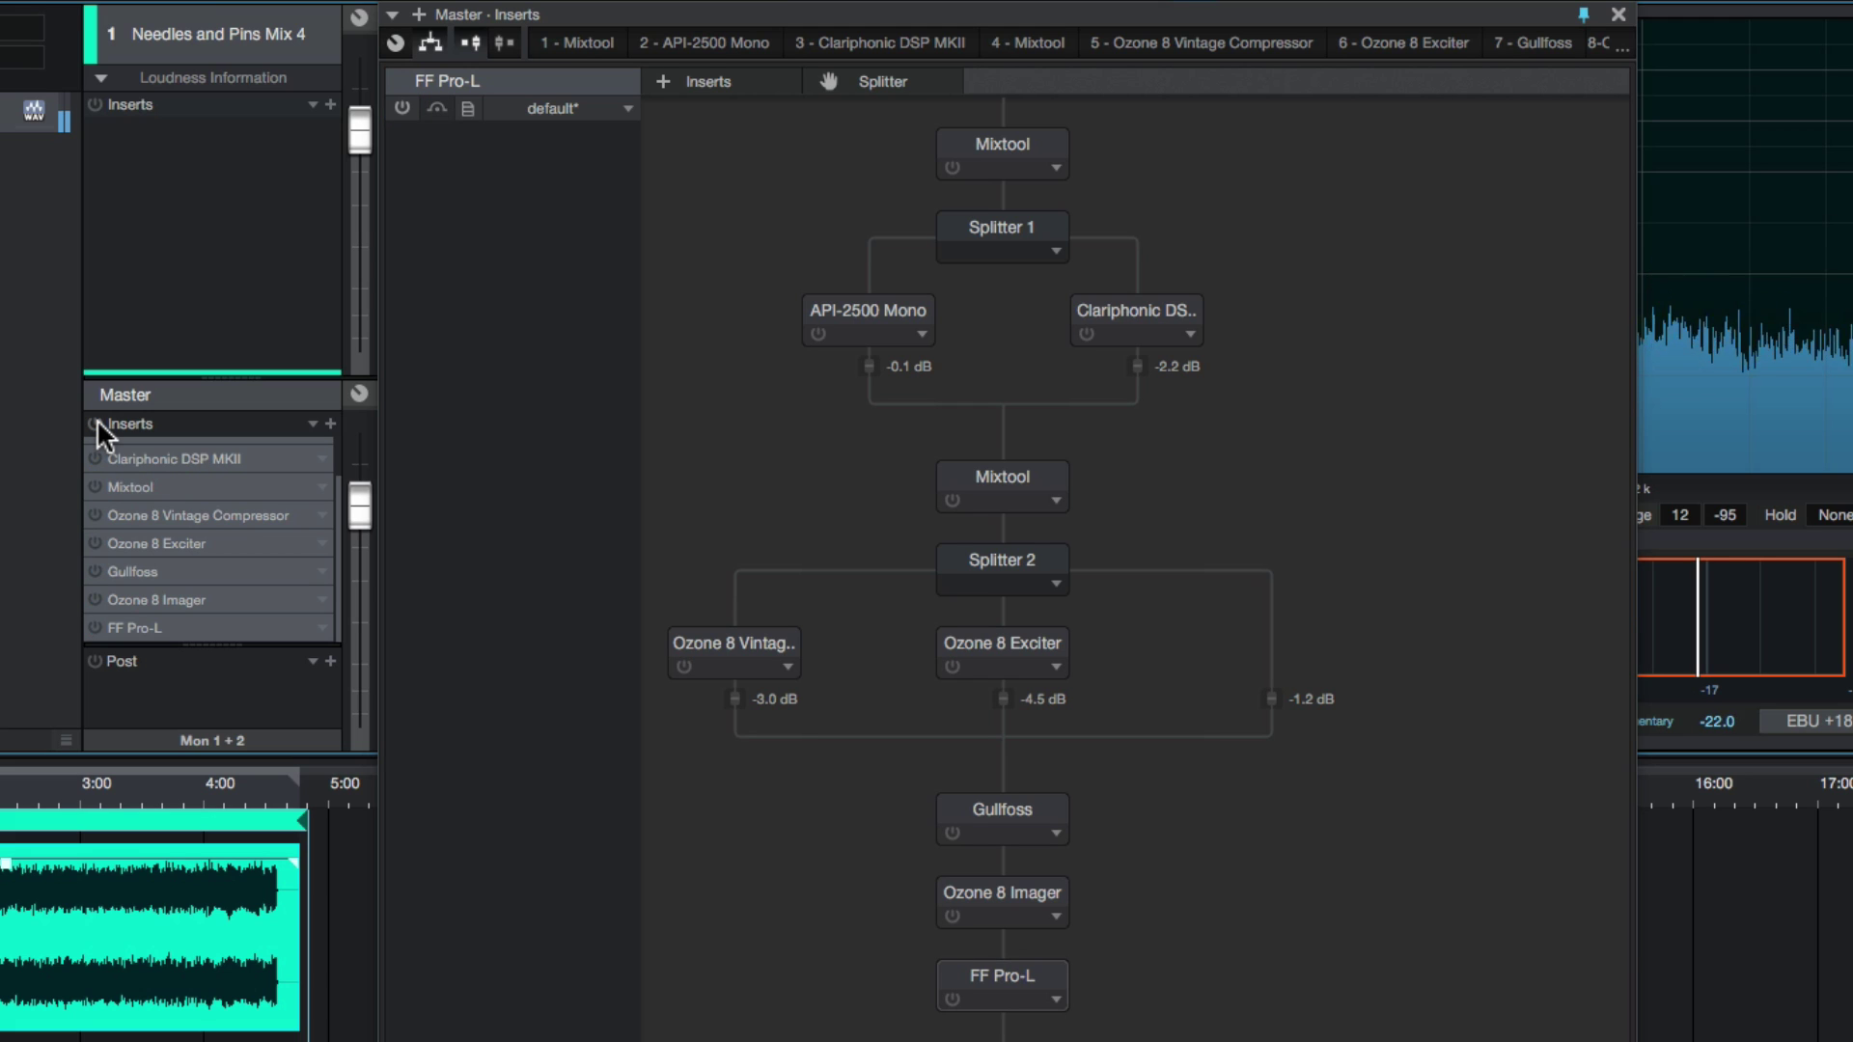
left_click(95, 423)
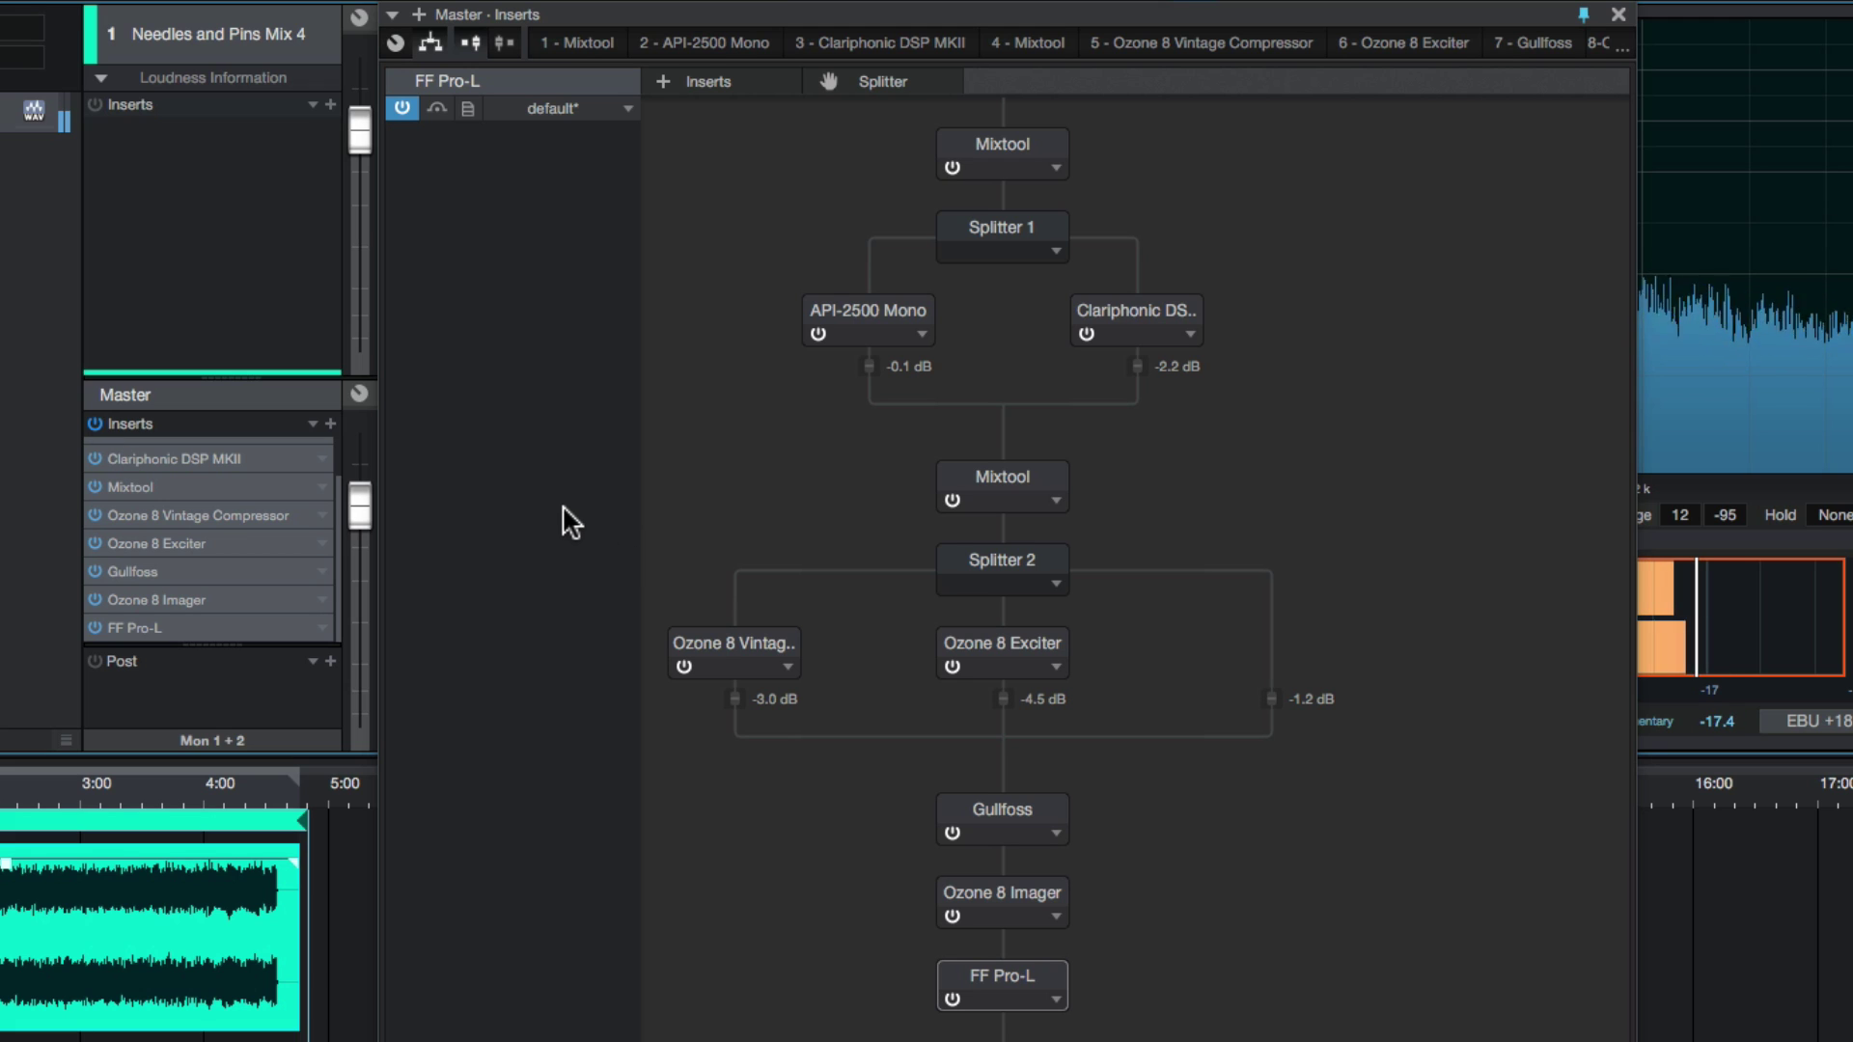
key("space")
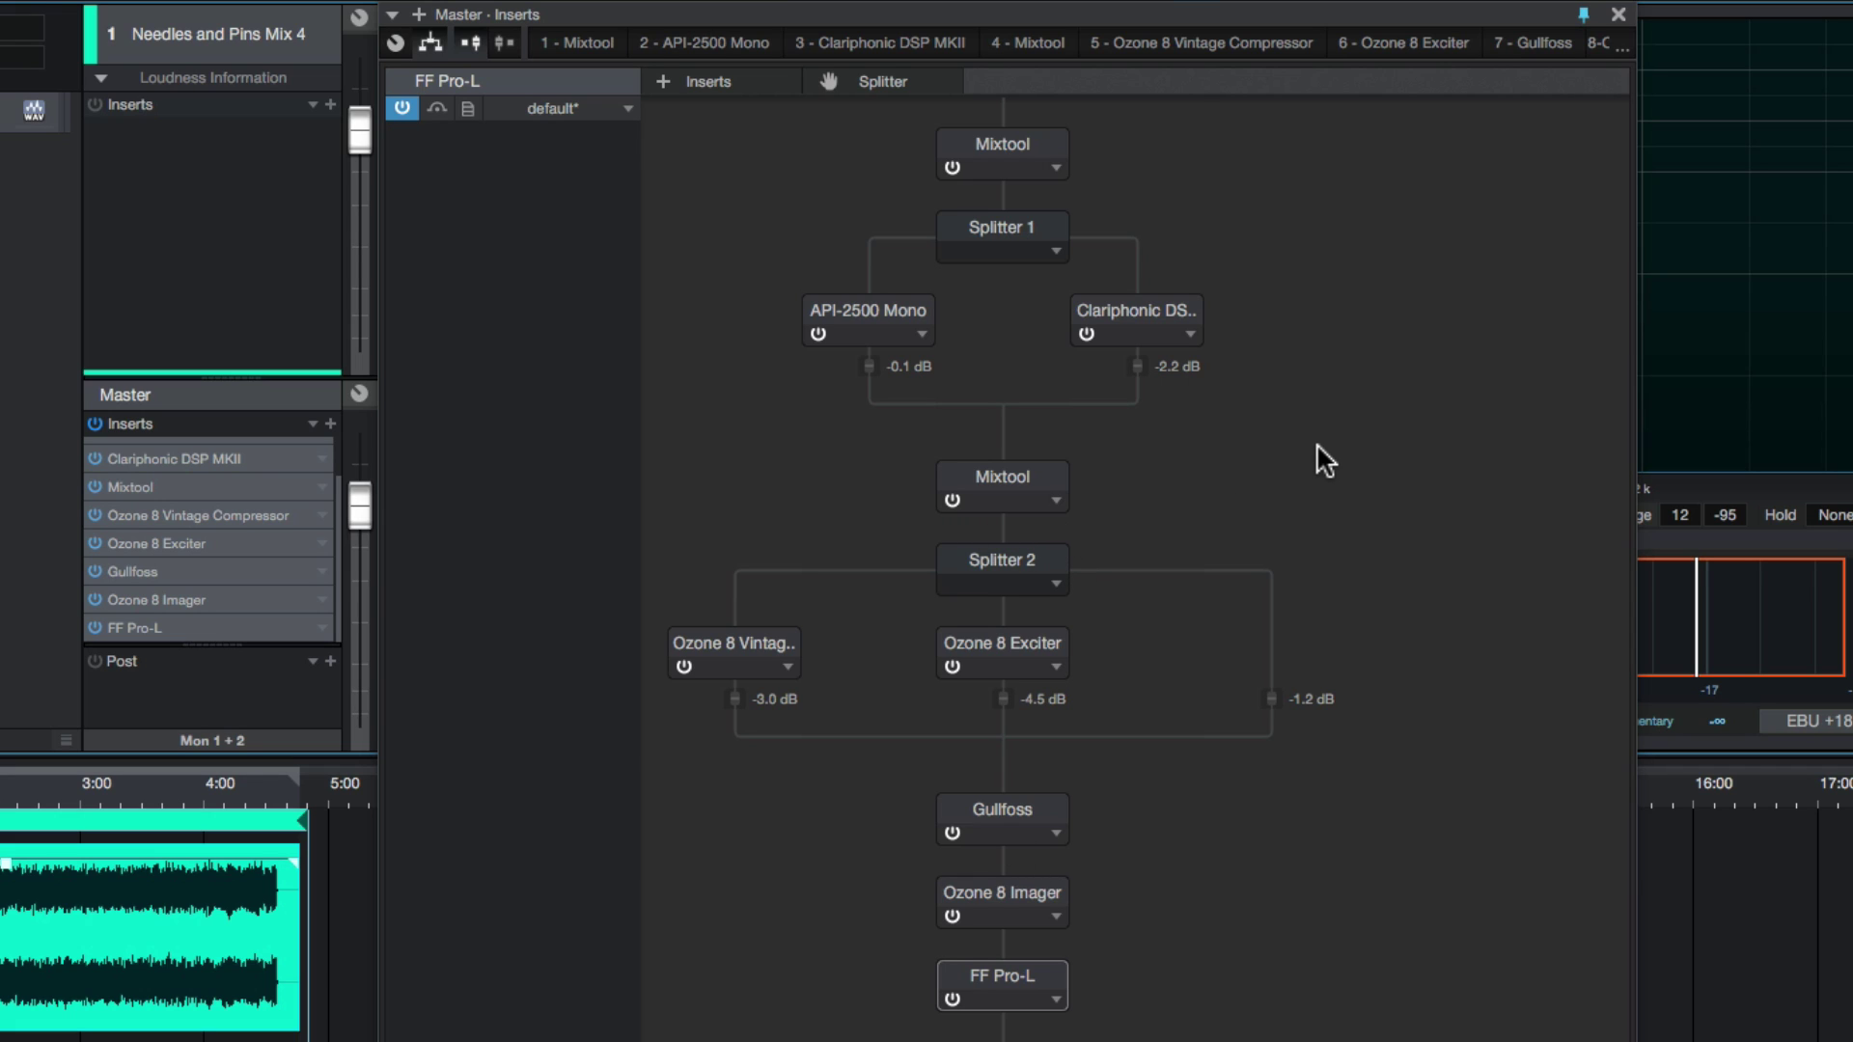
key("e")
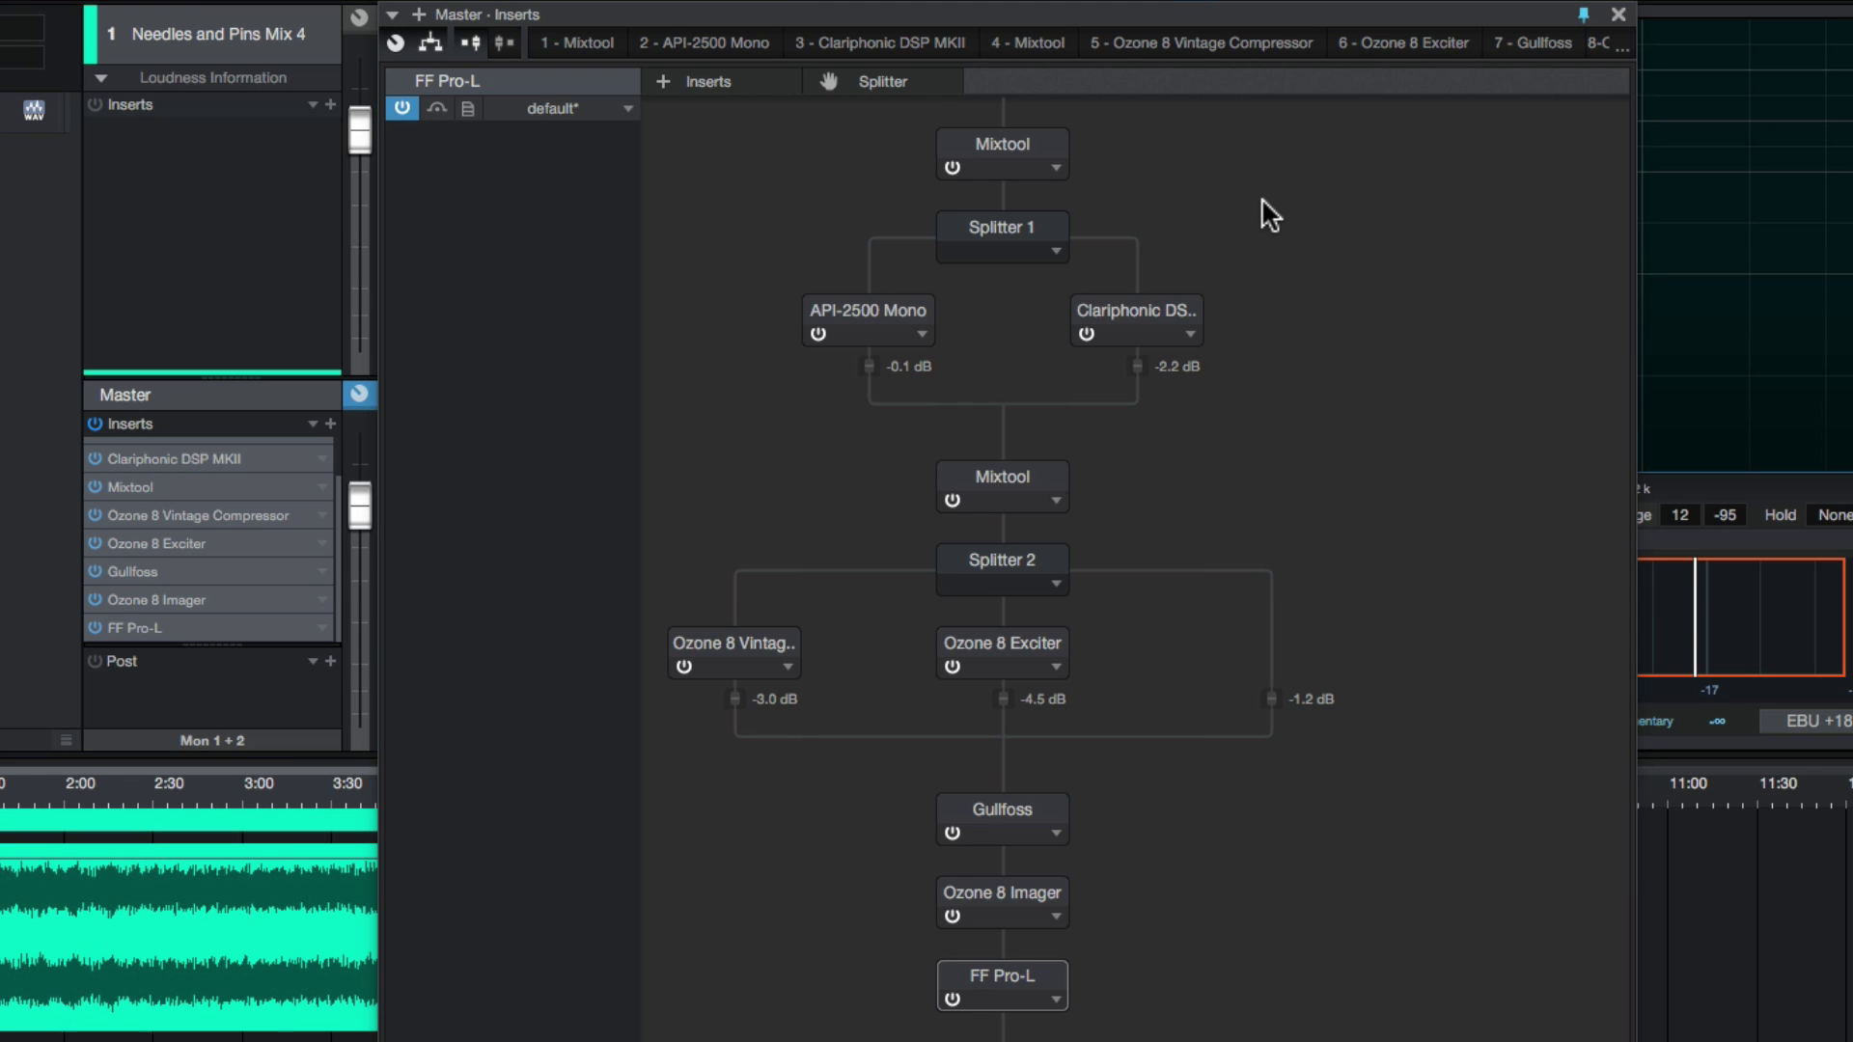